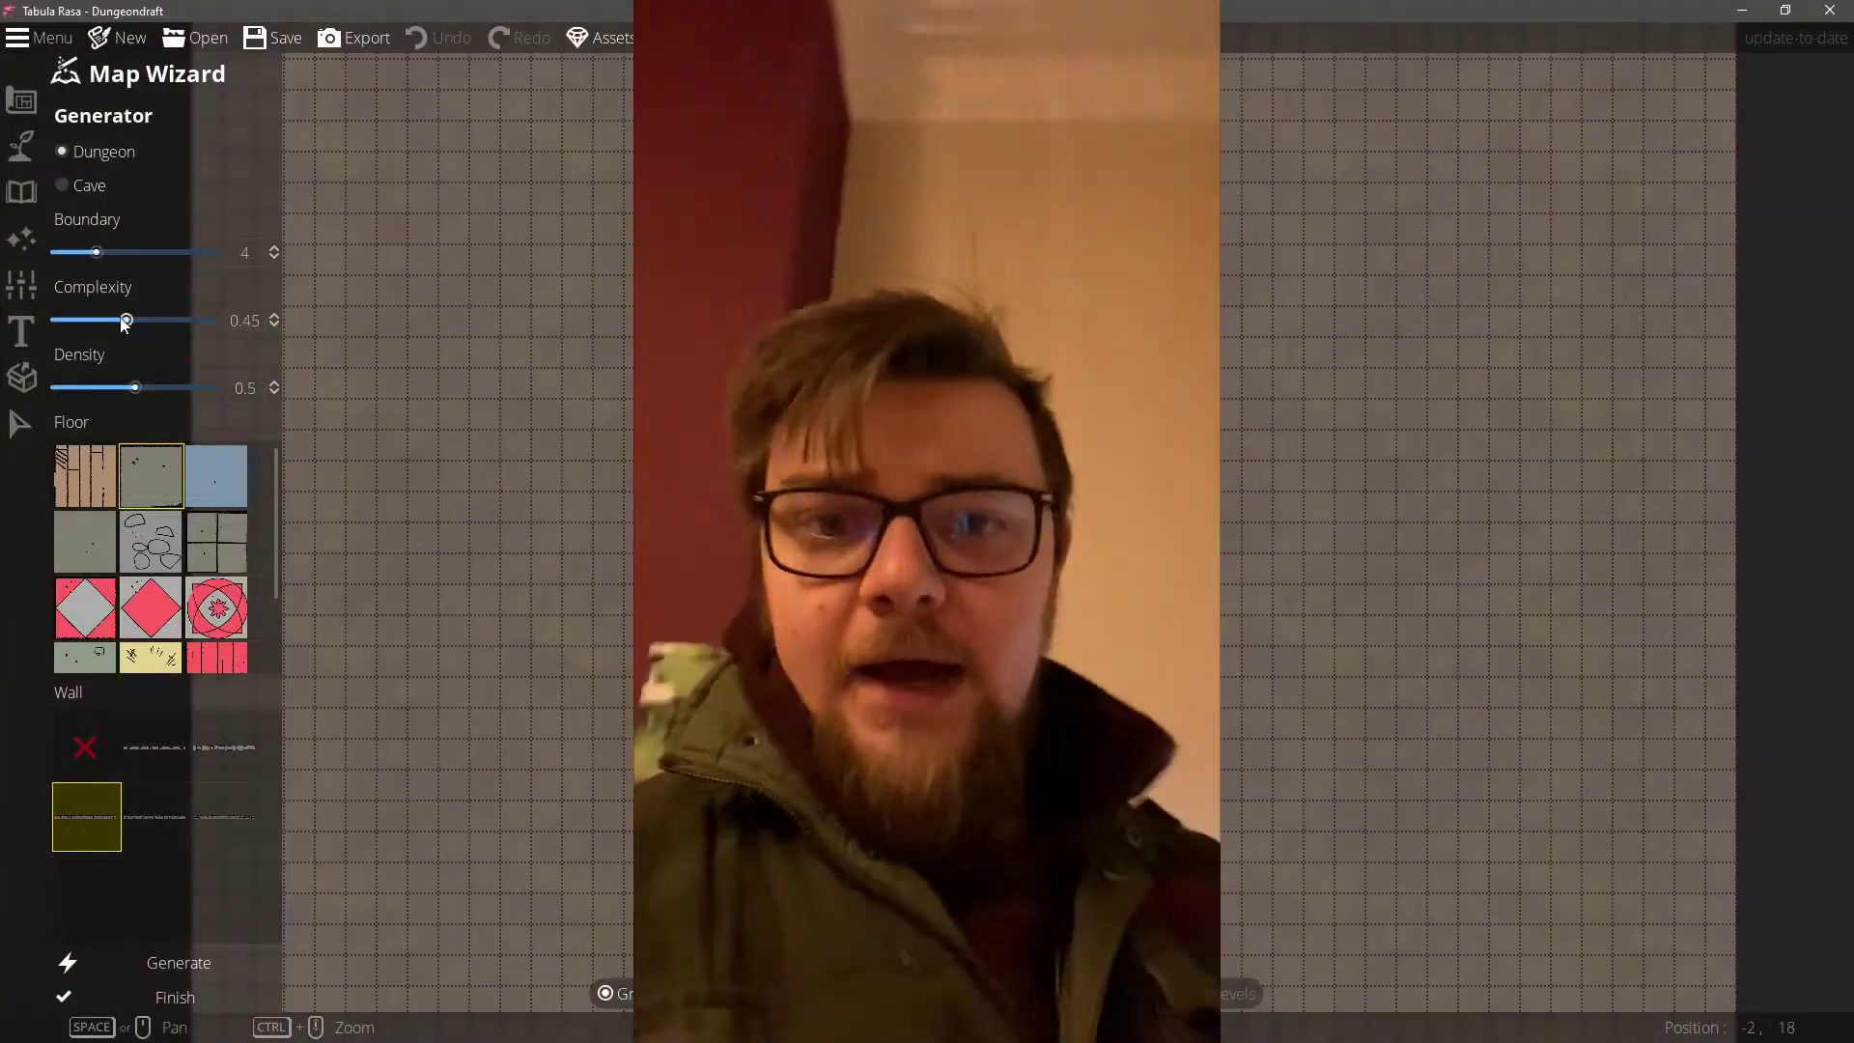
Step: Finish the Map Wizard with a dungeon layout for the new map
scroll(994, 526, up, 2)
drag(821, 766, 1349, 1039)
click(175, 997)
Step: Dig winding tunnels with the Cave Brush between the rooms in the central and eastern dungeon
click(90, 278)
drag(571, 521, 515, 674)
mouse_move(647, 642)
mouse_down()
mouse_move(1574, 575)
mouse_move(1603, 596)
mouse_up()
drag(1556, 460, 1657, 394)
drag(1555, 522, 1695, 565)
drag(1657, 394, 1798, 313)
mouse_move(1752, 371)
mouse_down()
mouse_move(1621, 448)
mouse_move(1651, 498)
mouse_up()
drag(1845, 335, 1473, 405)
drag(1449, 224, 1752, 199)
drag(1649, 570, 1691, 207)
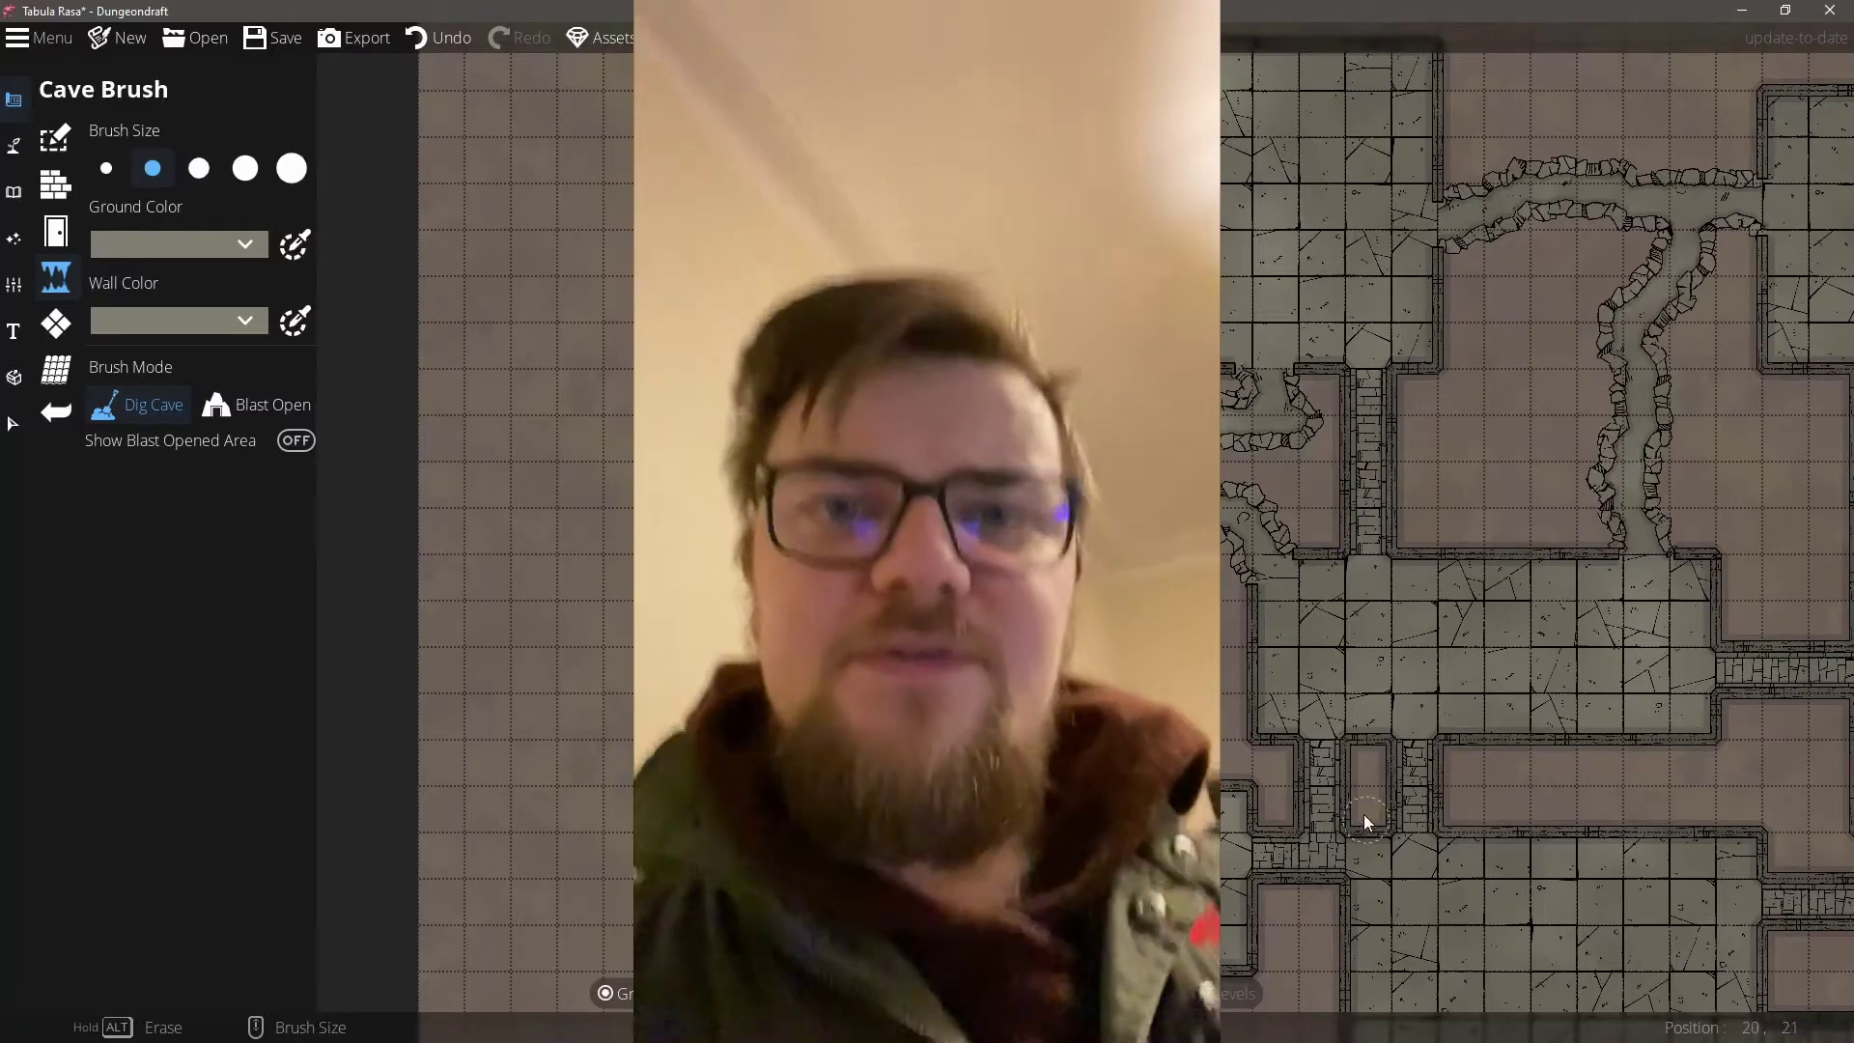
Step: Dig more cave passages connecting the corridors and rooms in the southeastern part of the dungeon
drag(1352, 798, 1358, 626)
mouse_move(1749, 964)
mouse_down()
mouse_move(1500, 857)
mouse_move(1610, 1021)
mouse_up()
drag(1593, 917, 1794, 896)
drag(1825, 527, 1642, 600)
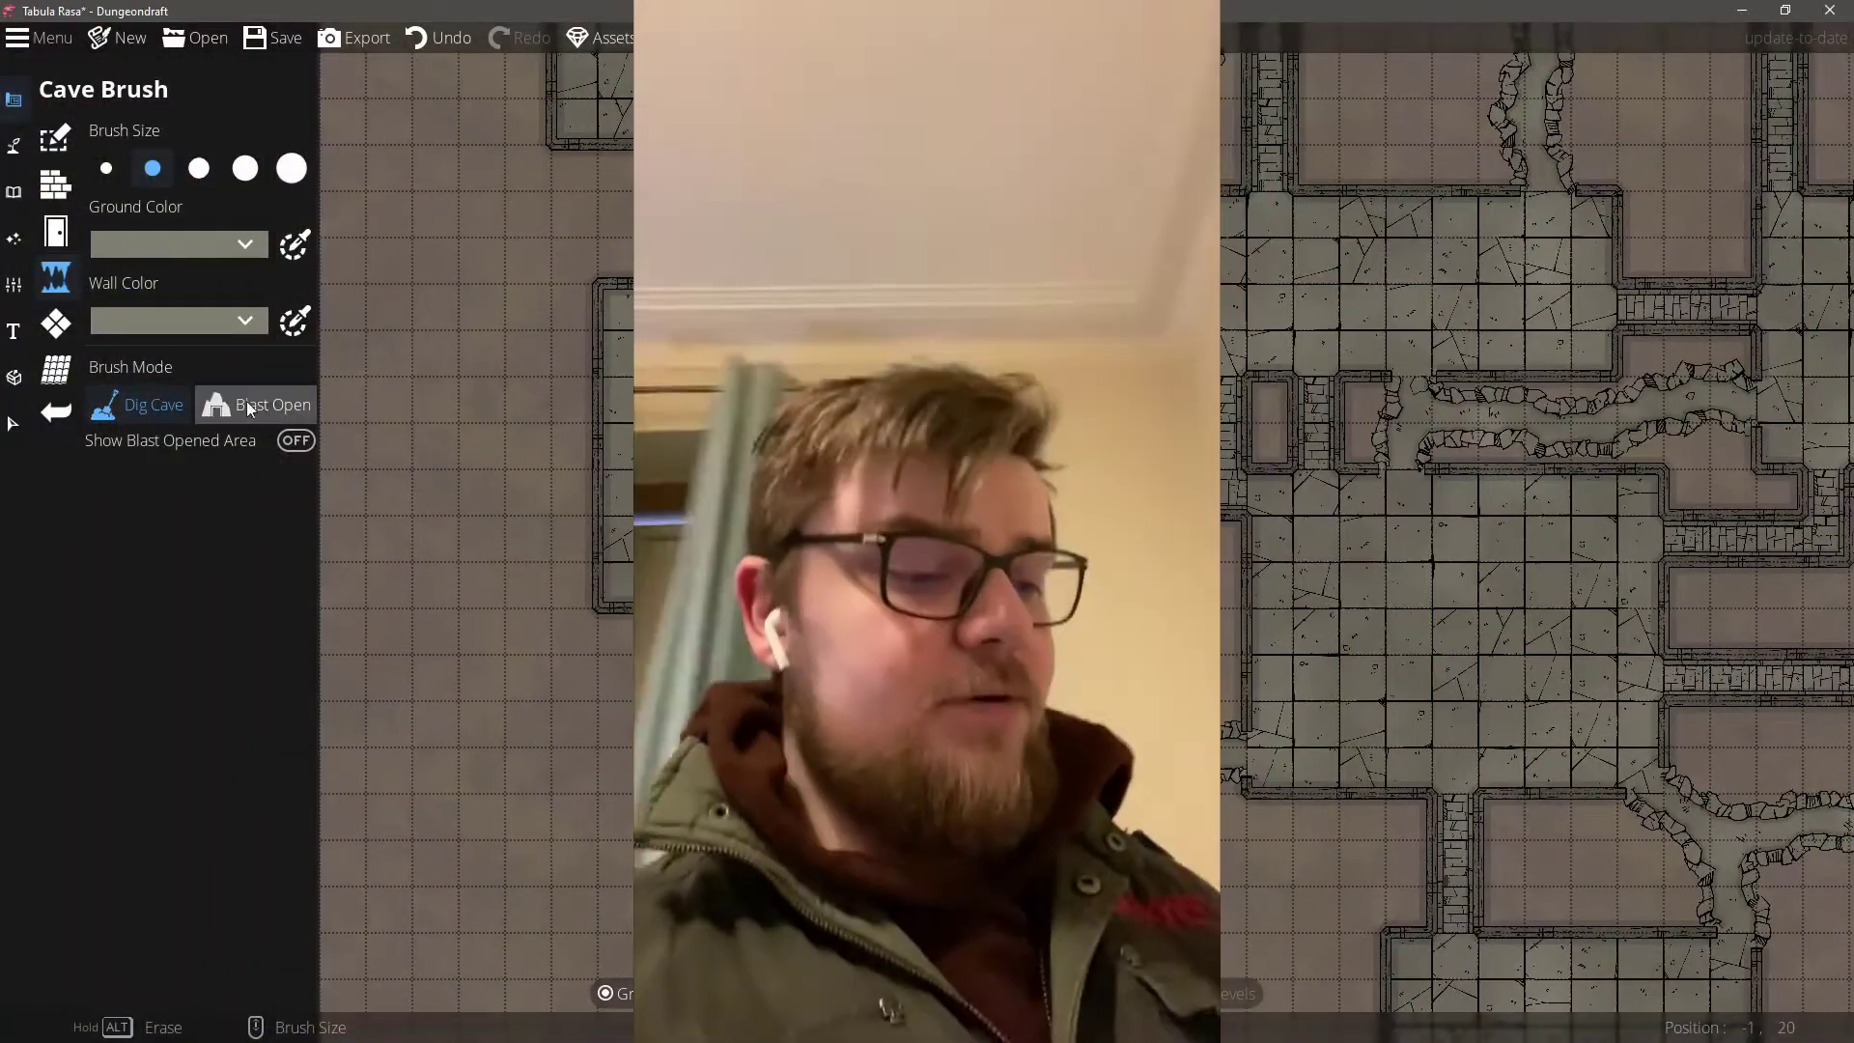
click(55, 232)
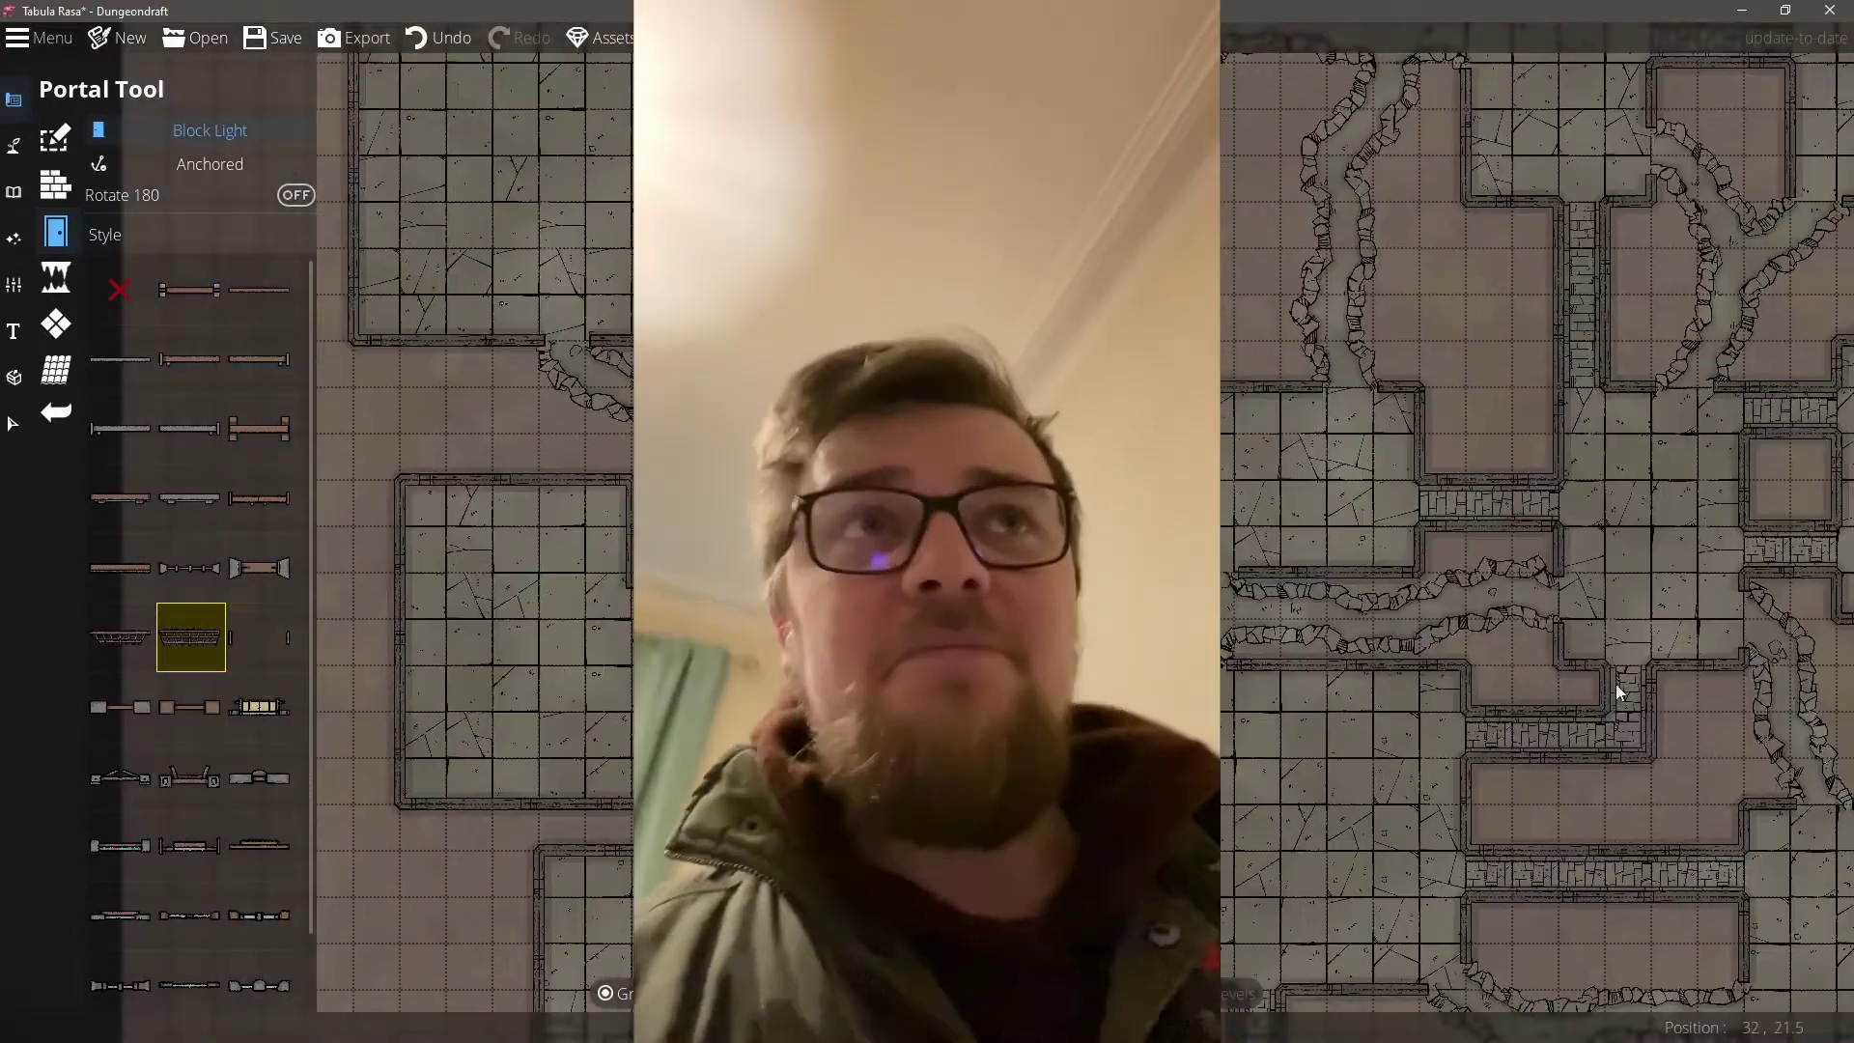
click(55, 183)
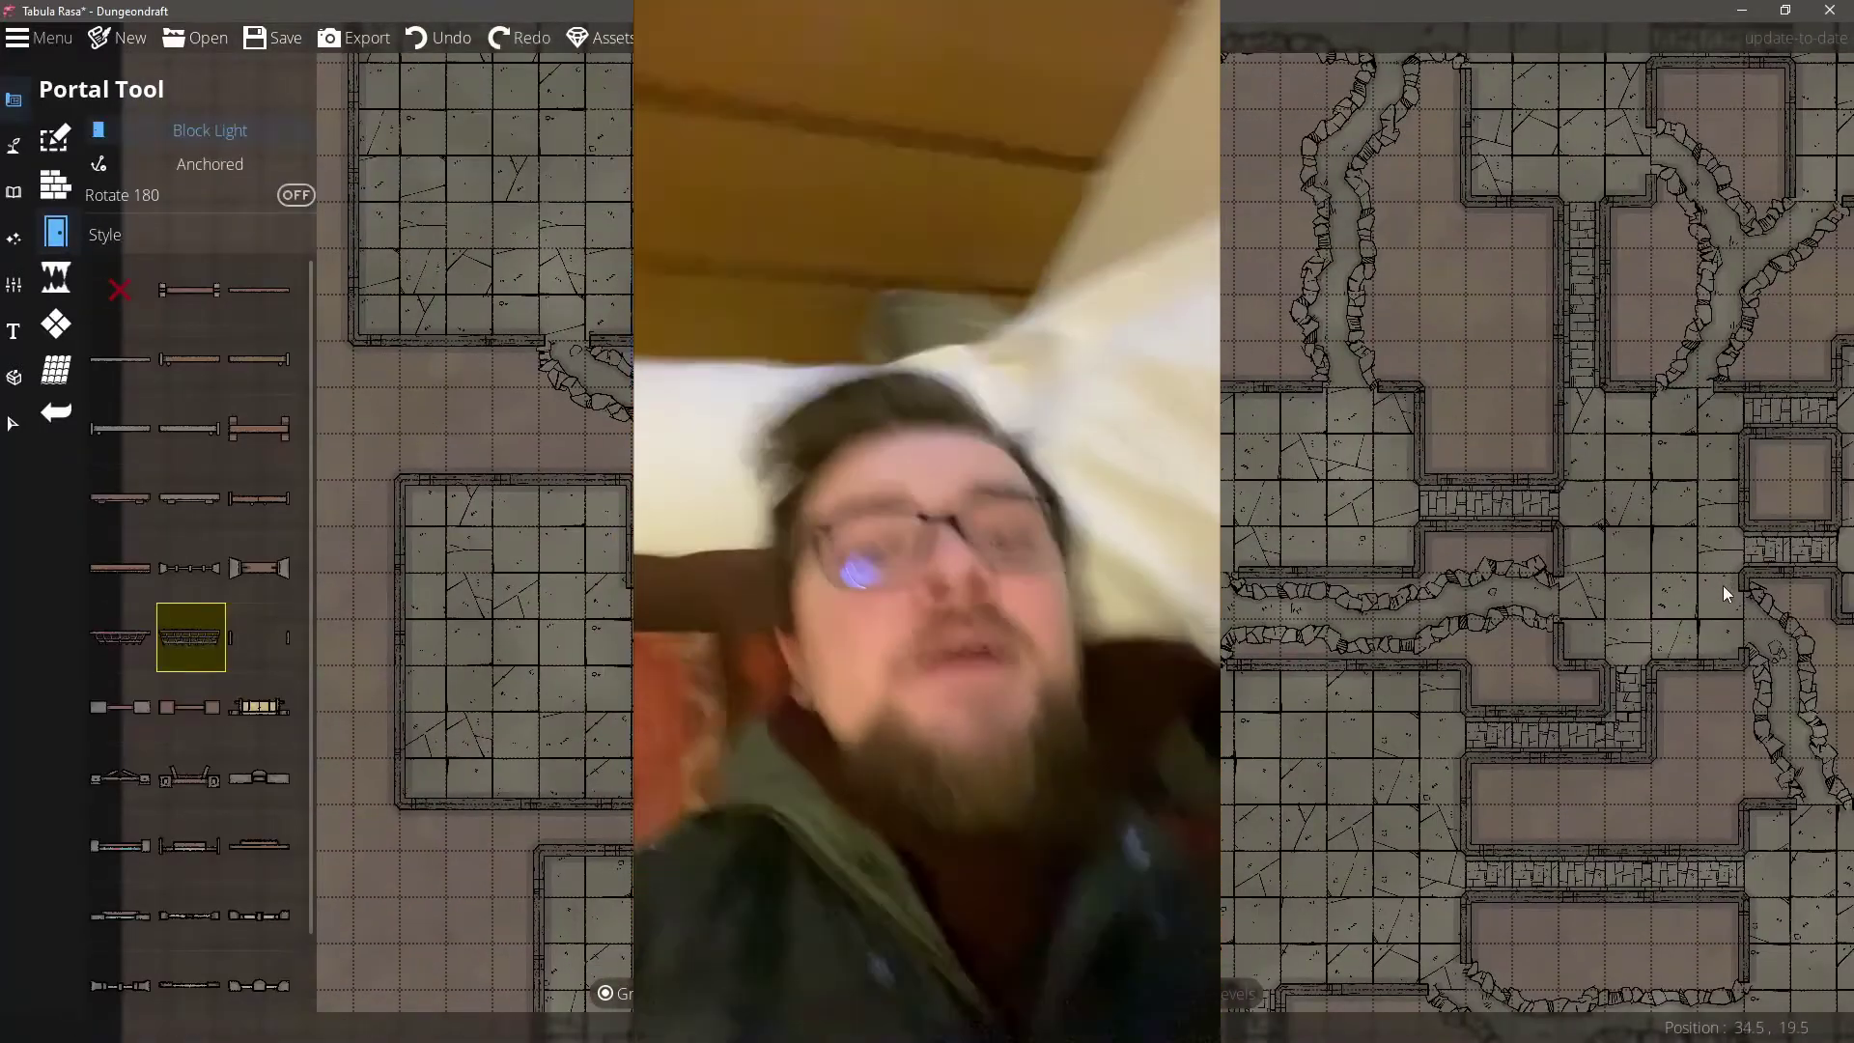
click(55, 277)
click(55, 323)
Step: Search the object library for "table" and choose a wooden corner table for the Scatter Tool
click(14, 191)
click(55, 185)
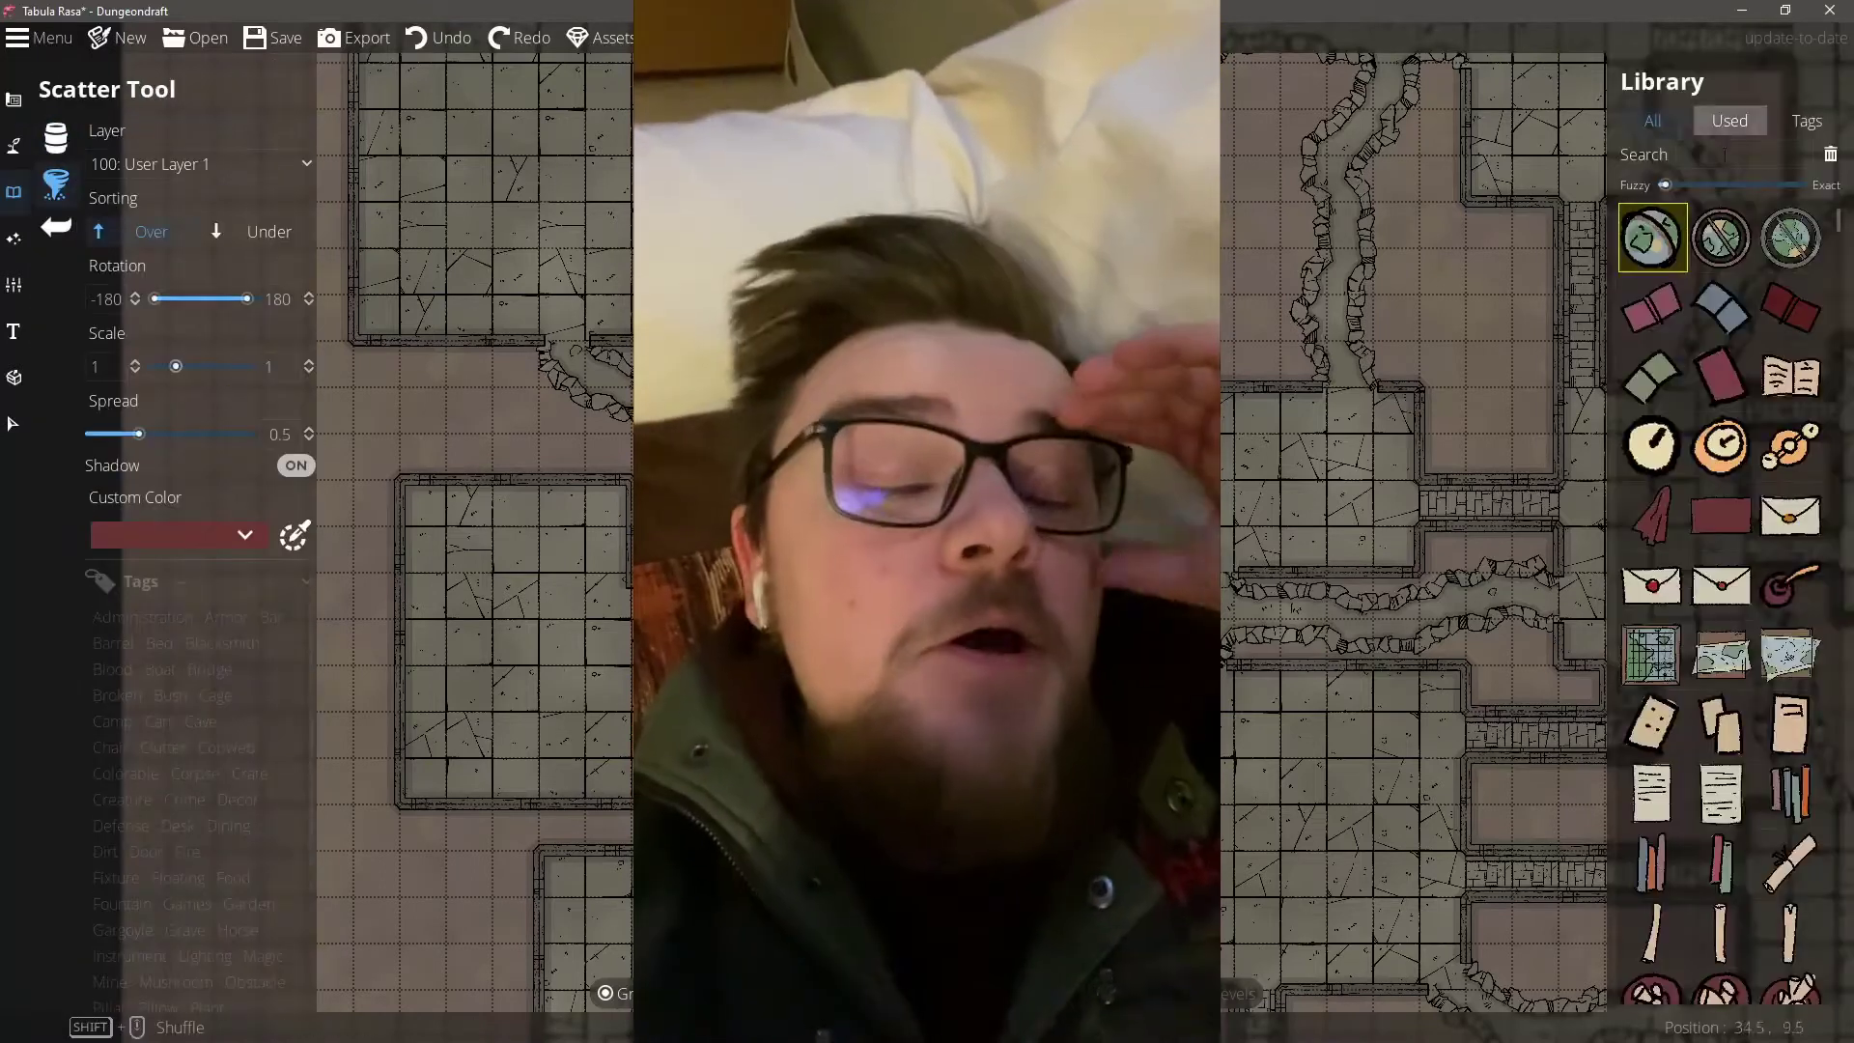
scroll(1758, 230, down, 5)
click(1738, 155)
text(table)
click(1790, 338)
scroll(364, 278, up, 5)
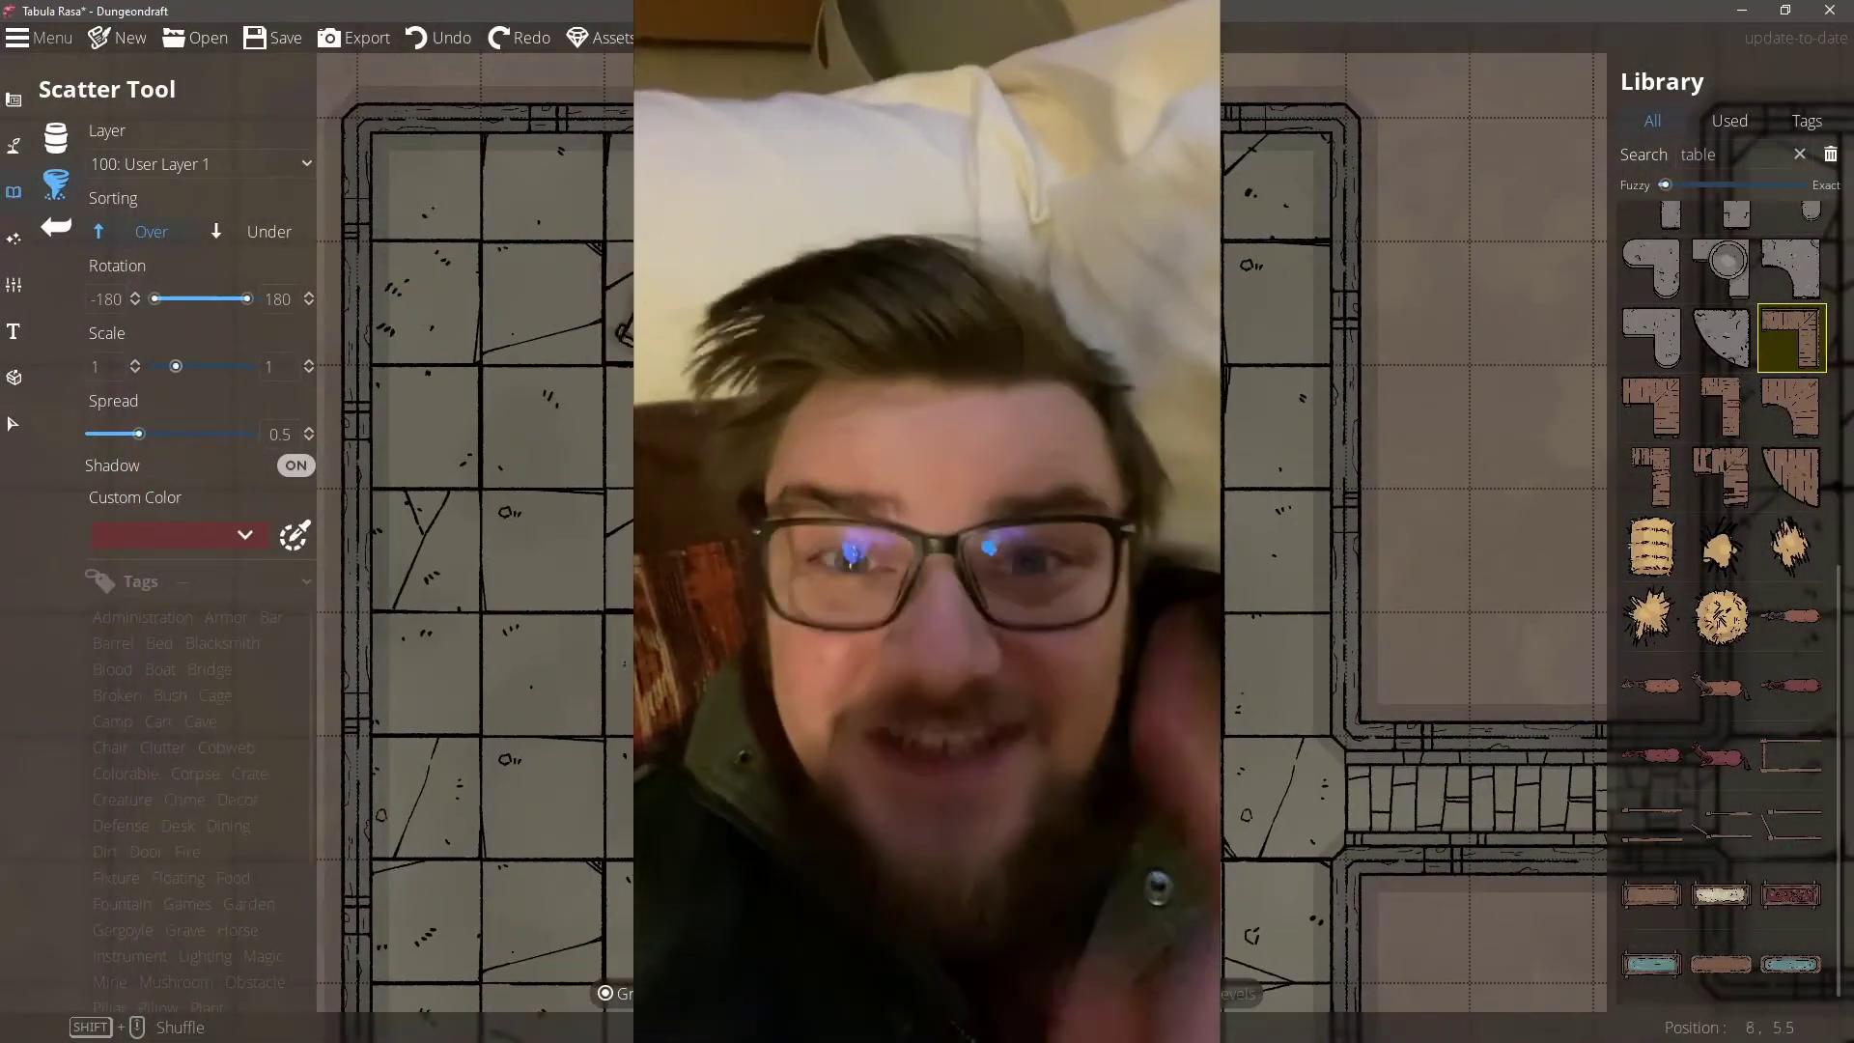
Step: Switch to the Object Tool and choose the round wooden table from the table assets
scroll(1721, 483, up, 6)
click(55, 137)
click(1747, 159)
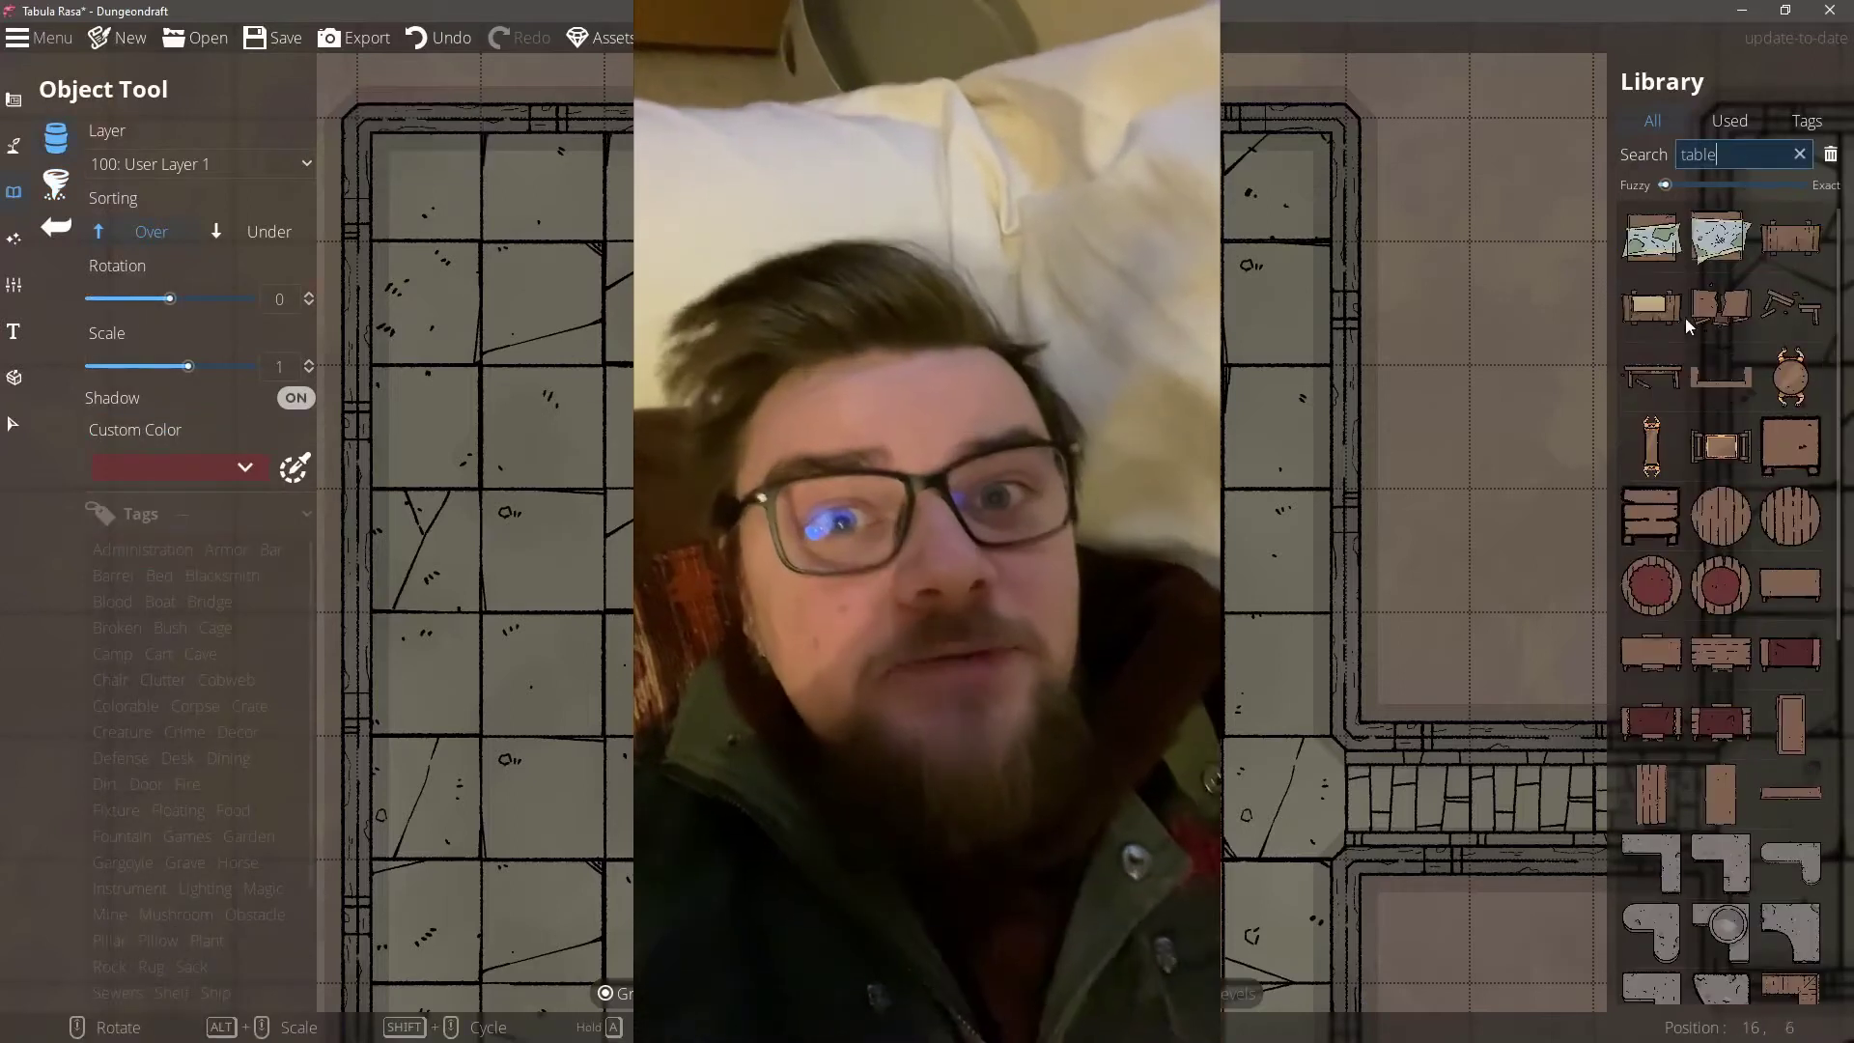
click(1721, 516)
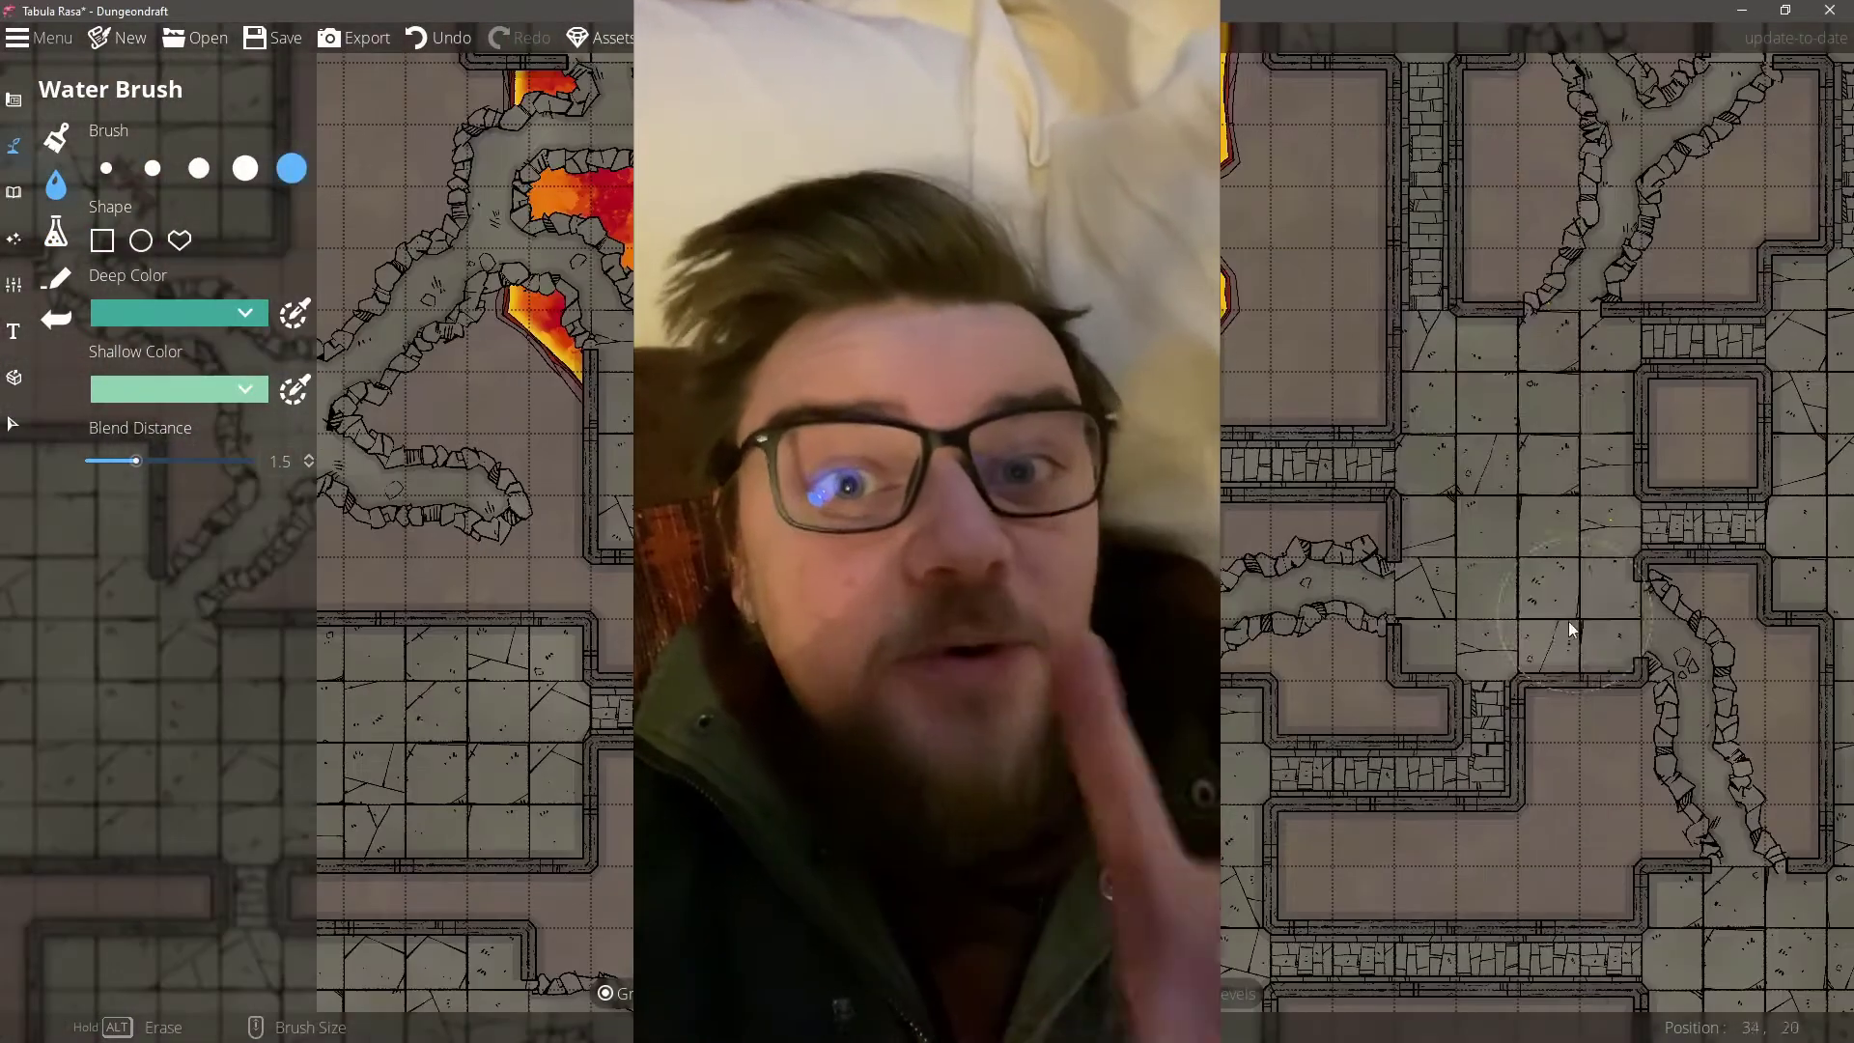
Step: Paint turquoise water over the eastern rooms and tunnels with the largest Water Brush
drag(1545, 193, 1402, 452)
drag(1759, 552, 1655, 227)
drag(1514, 537, 1478, 585)
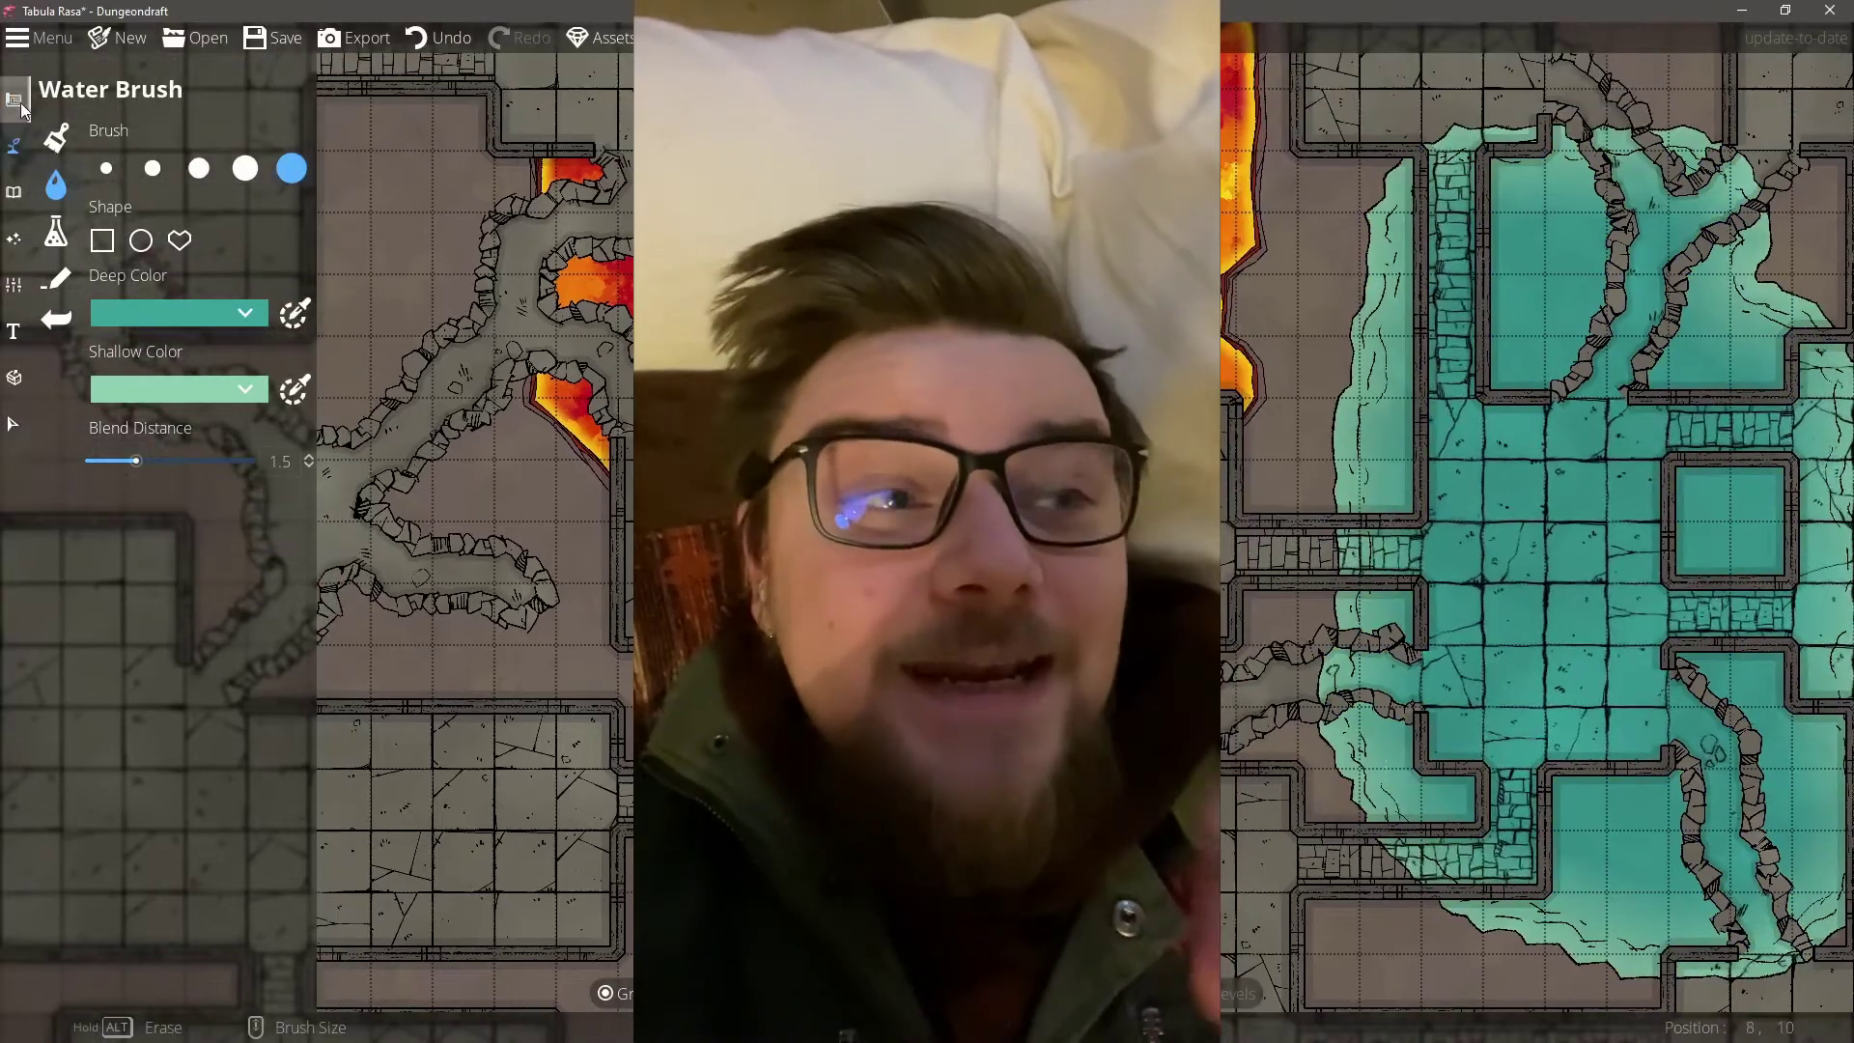
click(15, 102)
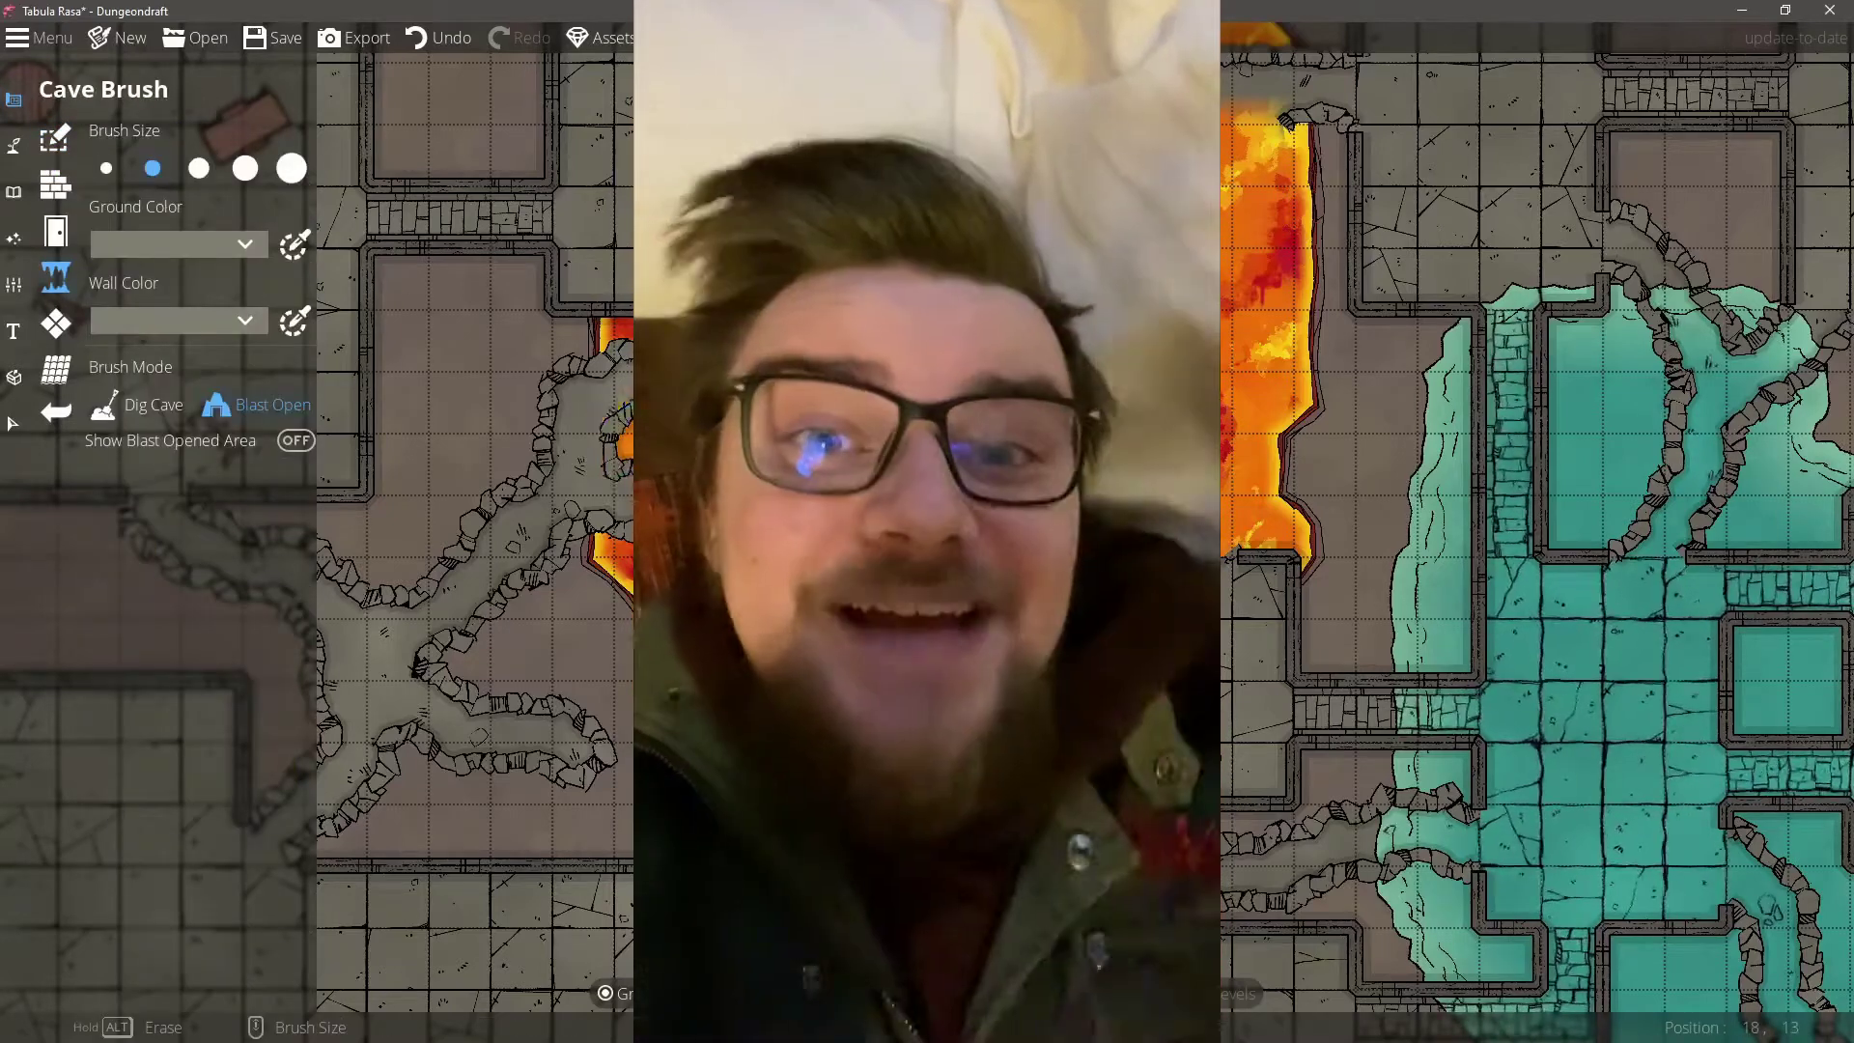
Step: Activate the Light Tool over the lava pool and turn off shadows for new lights
click(13, 239)
click(55, 140)
scroll(725, 517, up, 3)
click(56, 185)
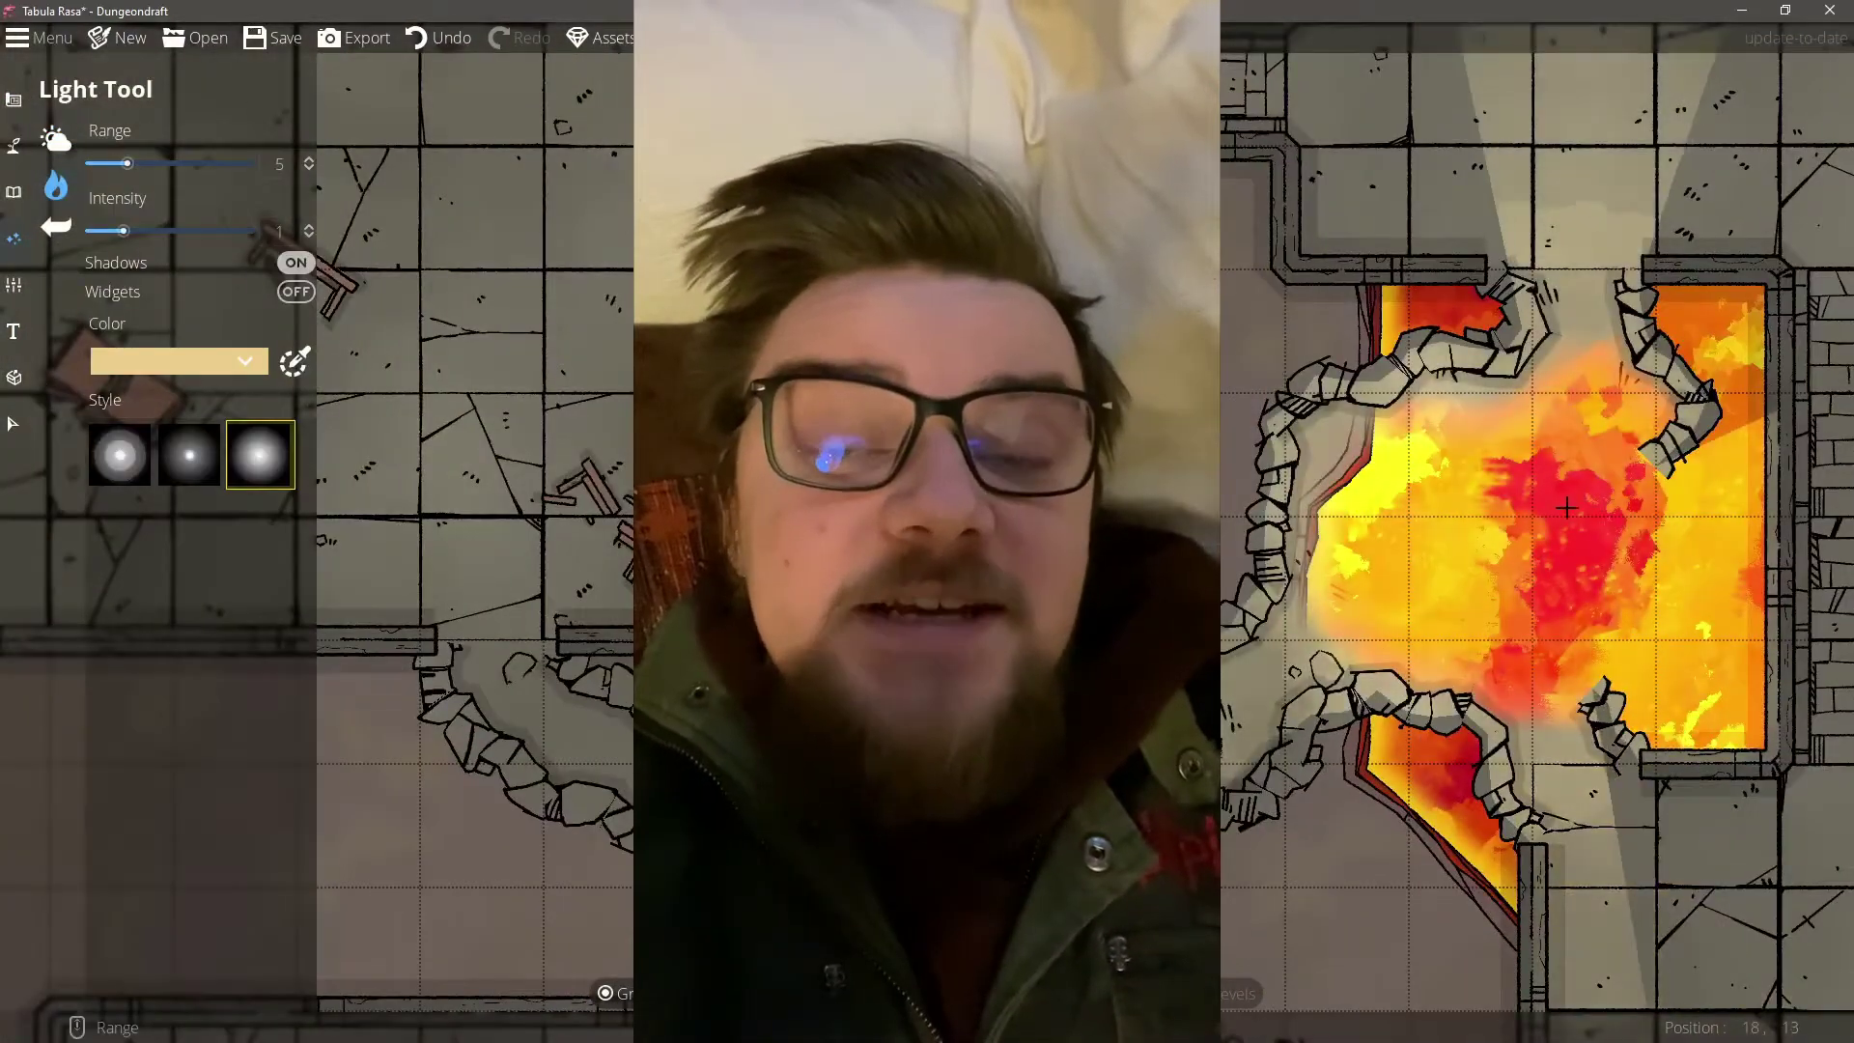
click(295, 261)
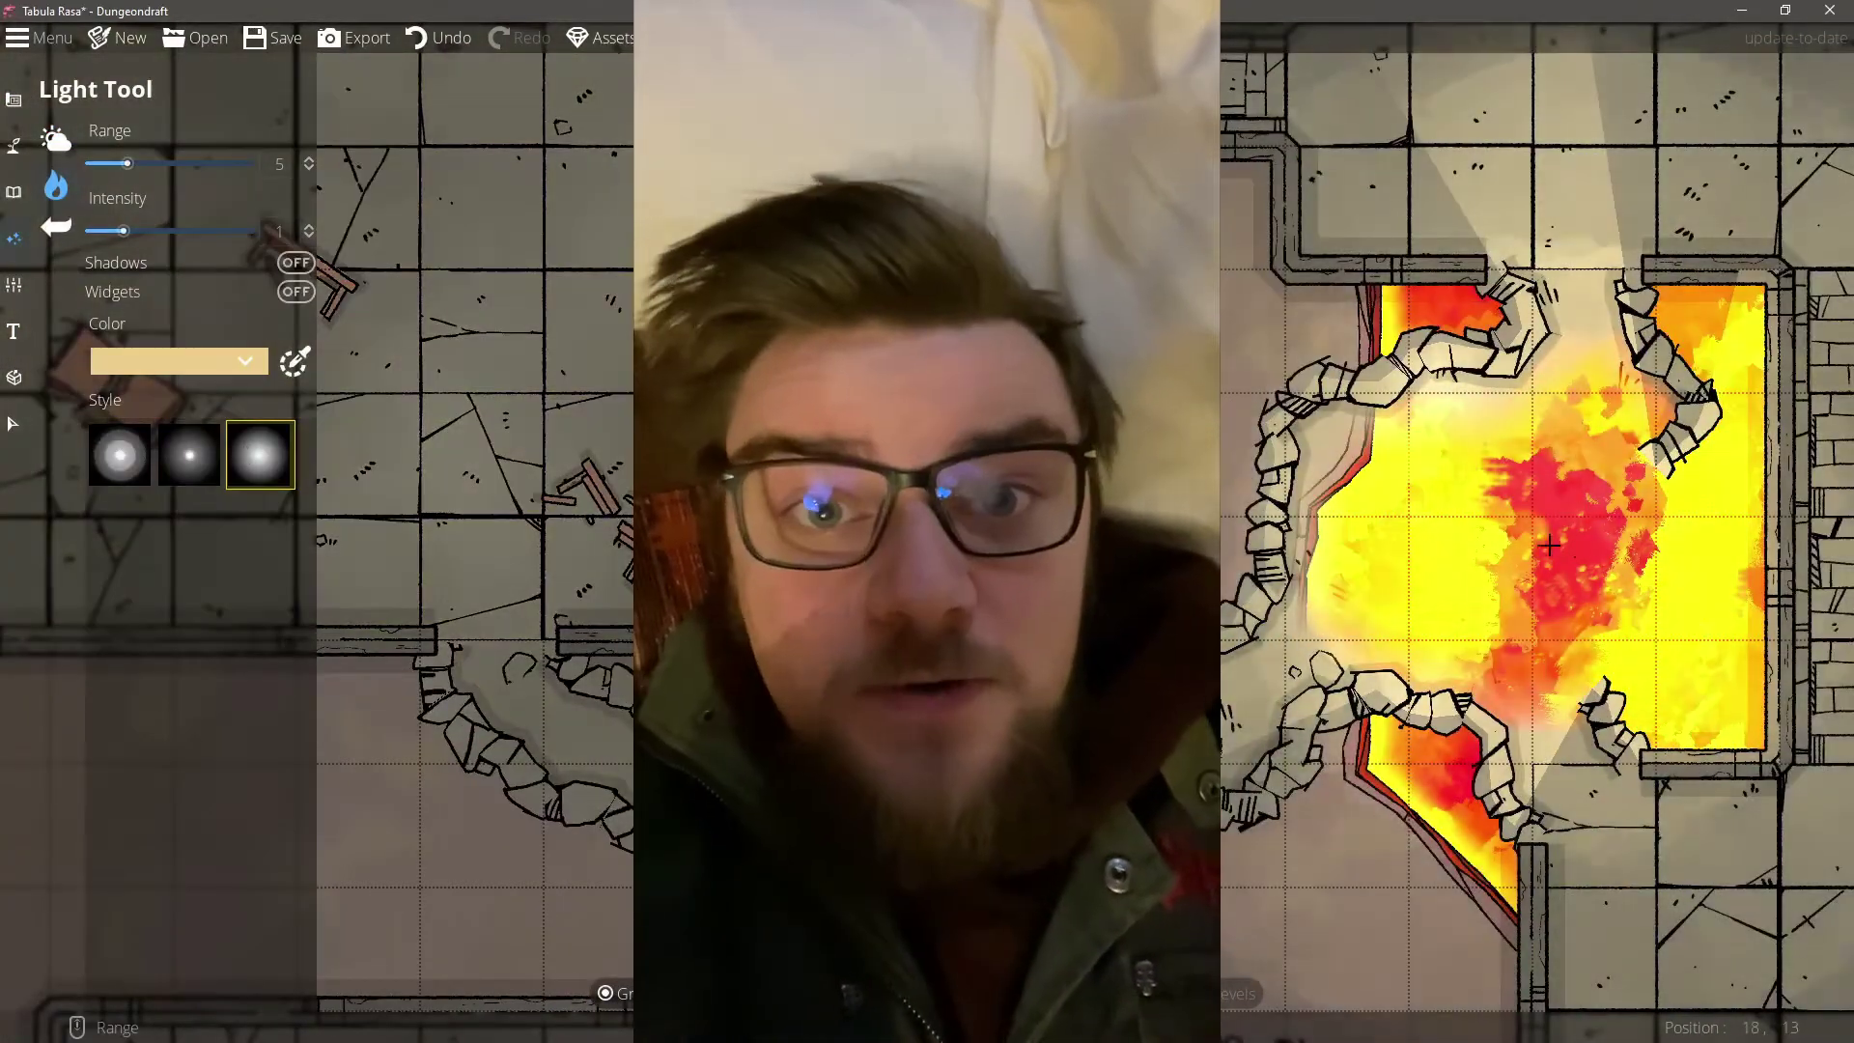
Step: Change the light colour to amber, save it to the palette and place a light in the lava pool
click(179, 360)
click(277, 402)
click(297, 391)
click(343, 833)
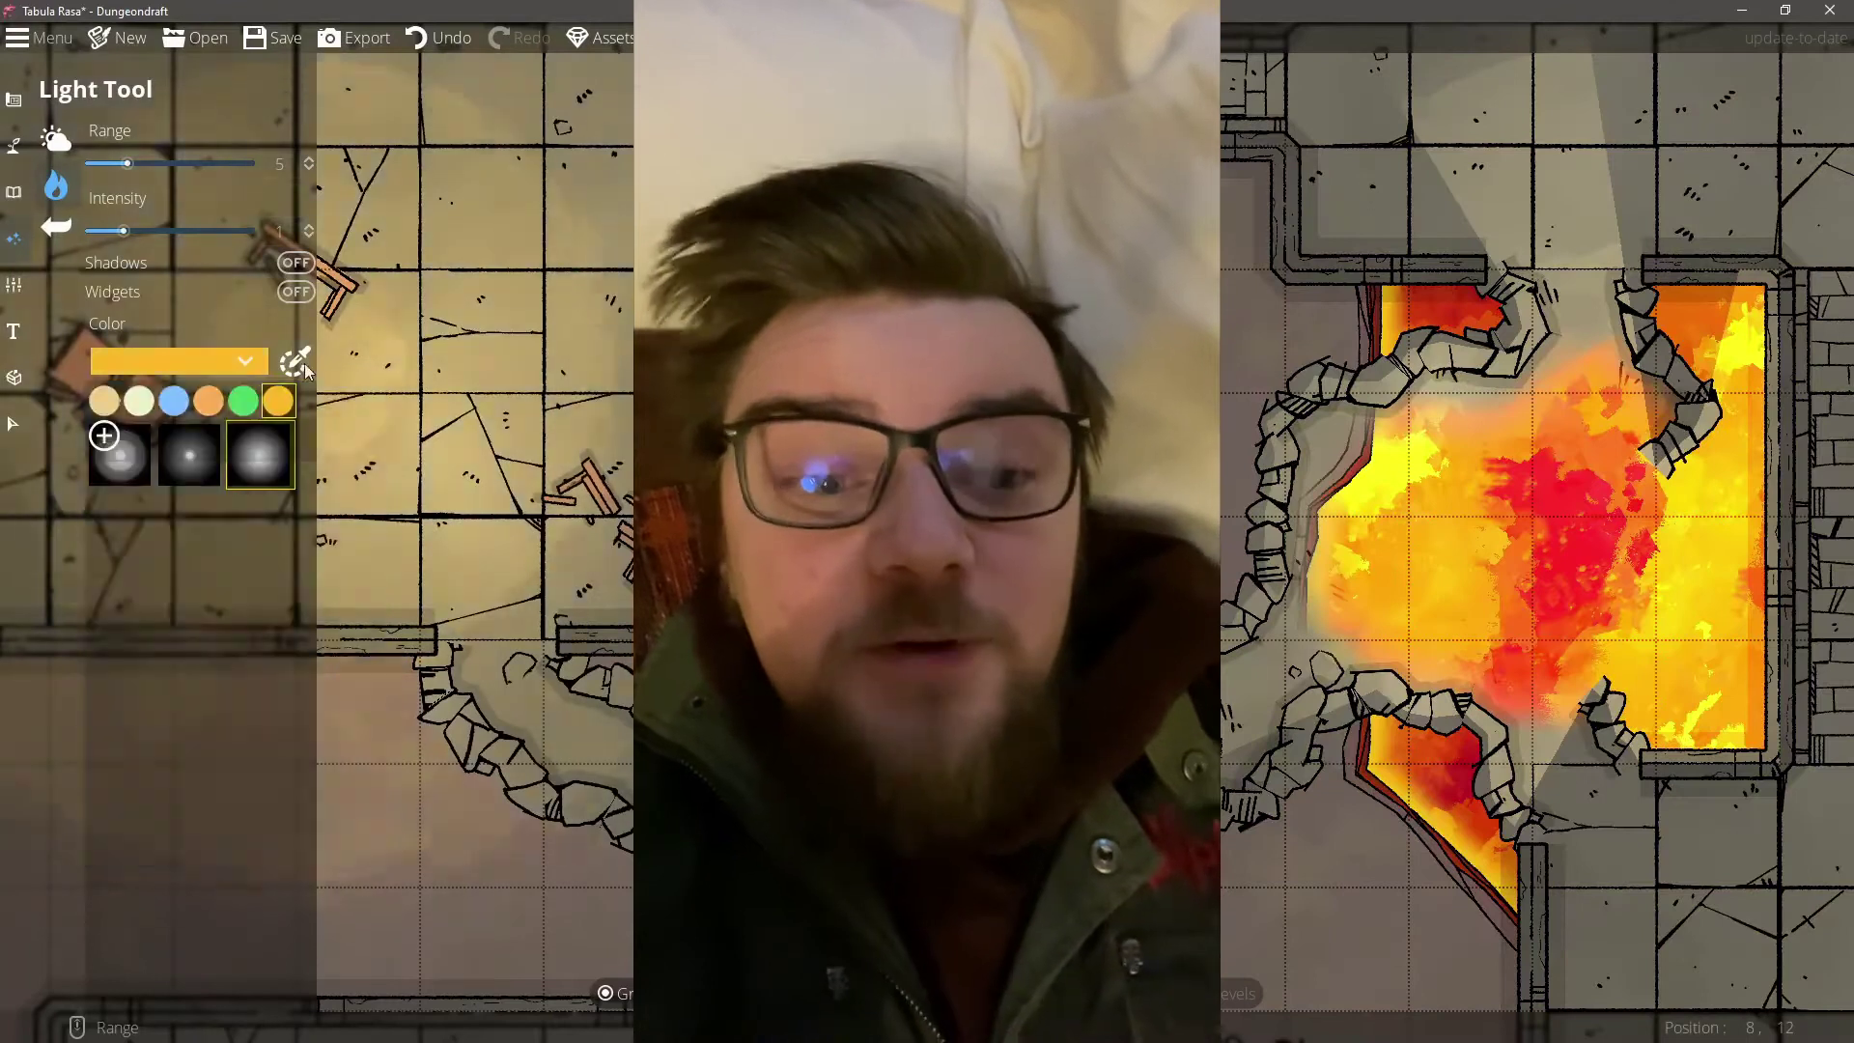
click(104, 435)
click(1535, 565)
Step: Delete the three lights in the middle of the lava pool
right_click(1468, 555)
click(1456, 562)
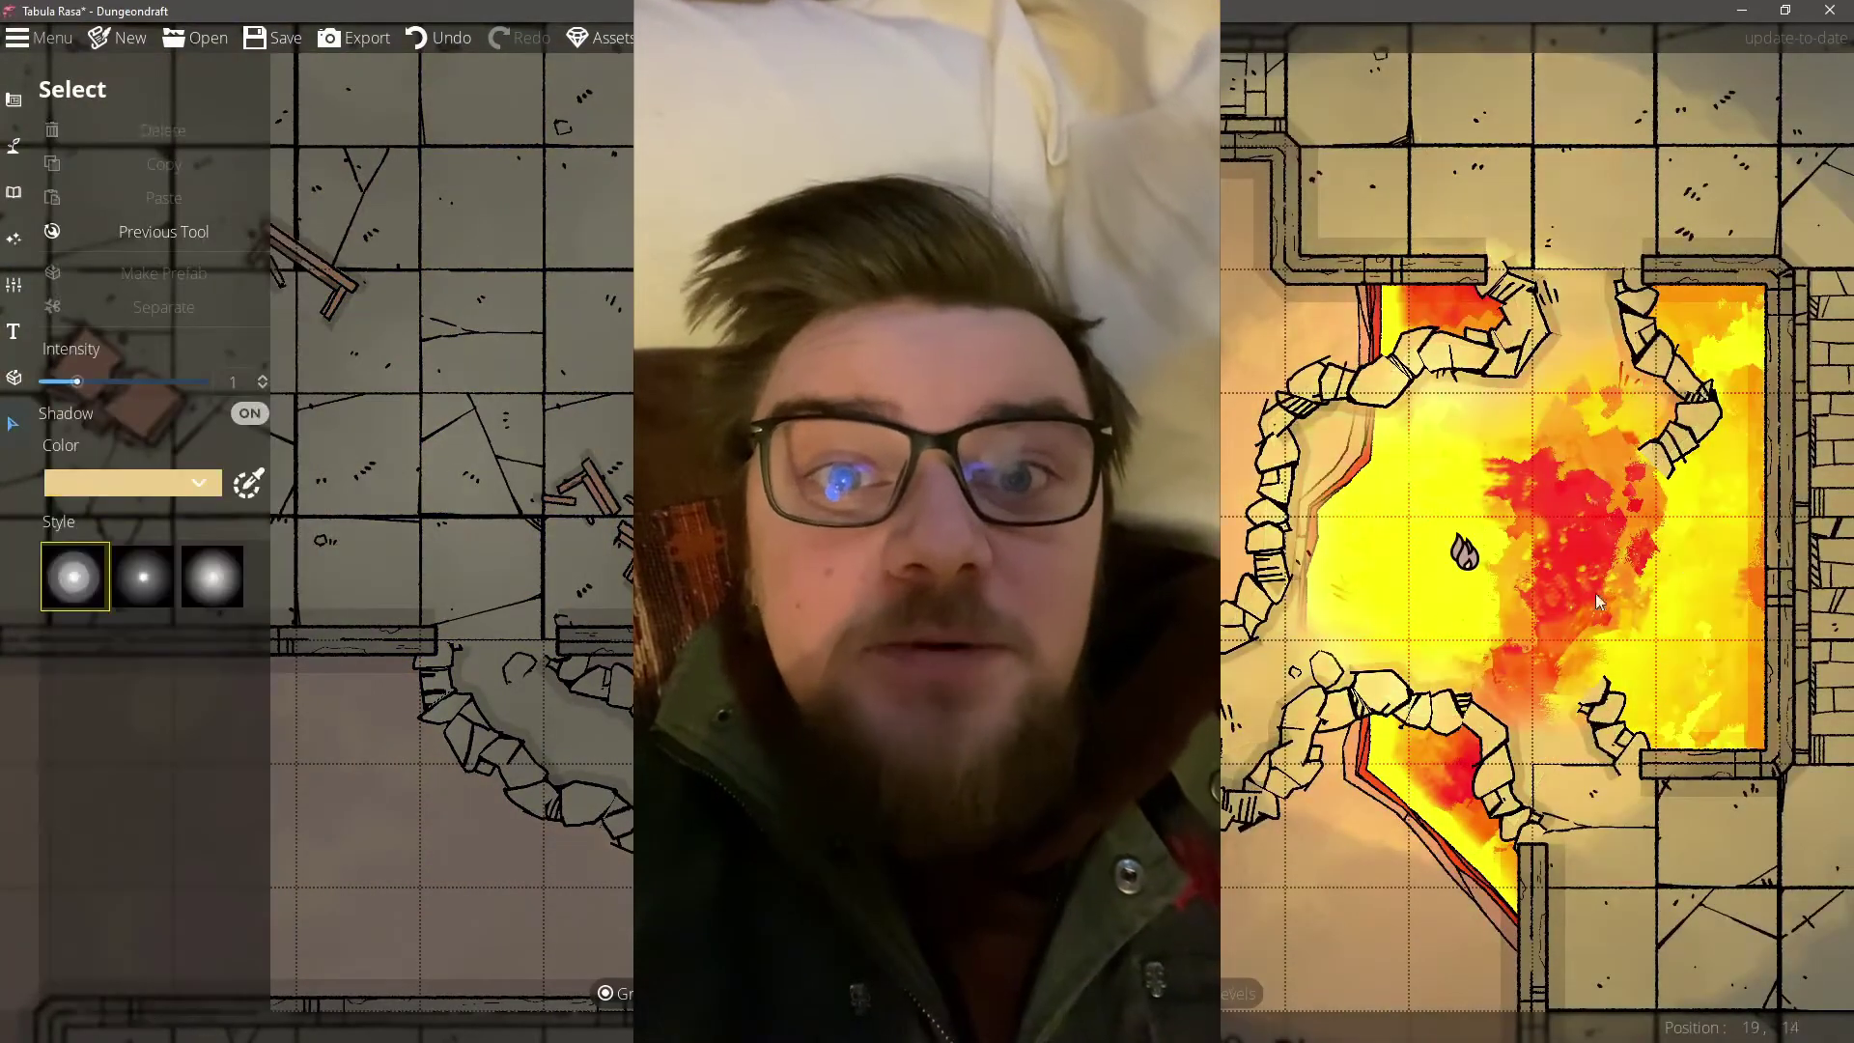
key(Delete)
click(1592, 518)
key(Delete)
click(1522, 568)
key(Delete)
Step: Place two amber lights with shadows at the north and south cave openings of the lava pool
click(13, 238)
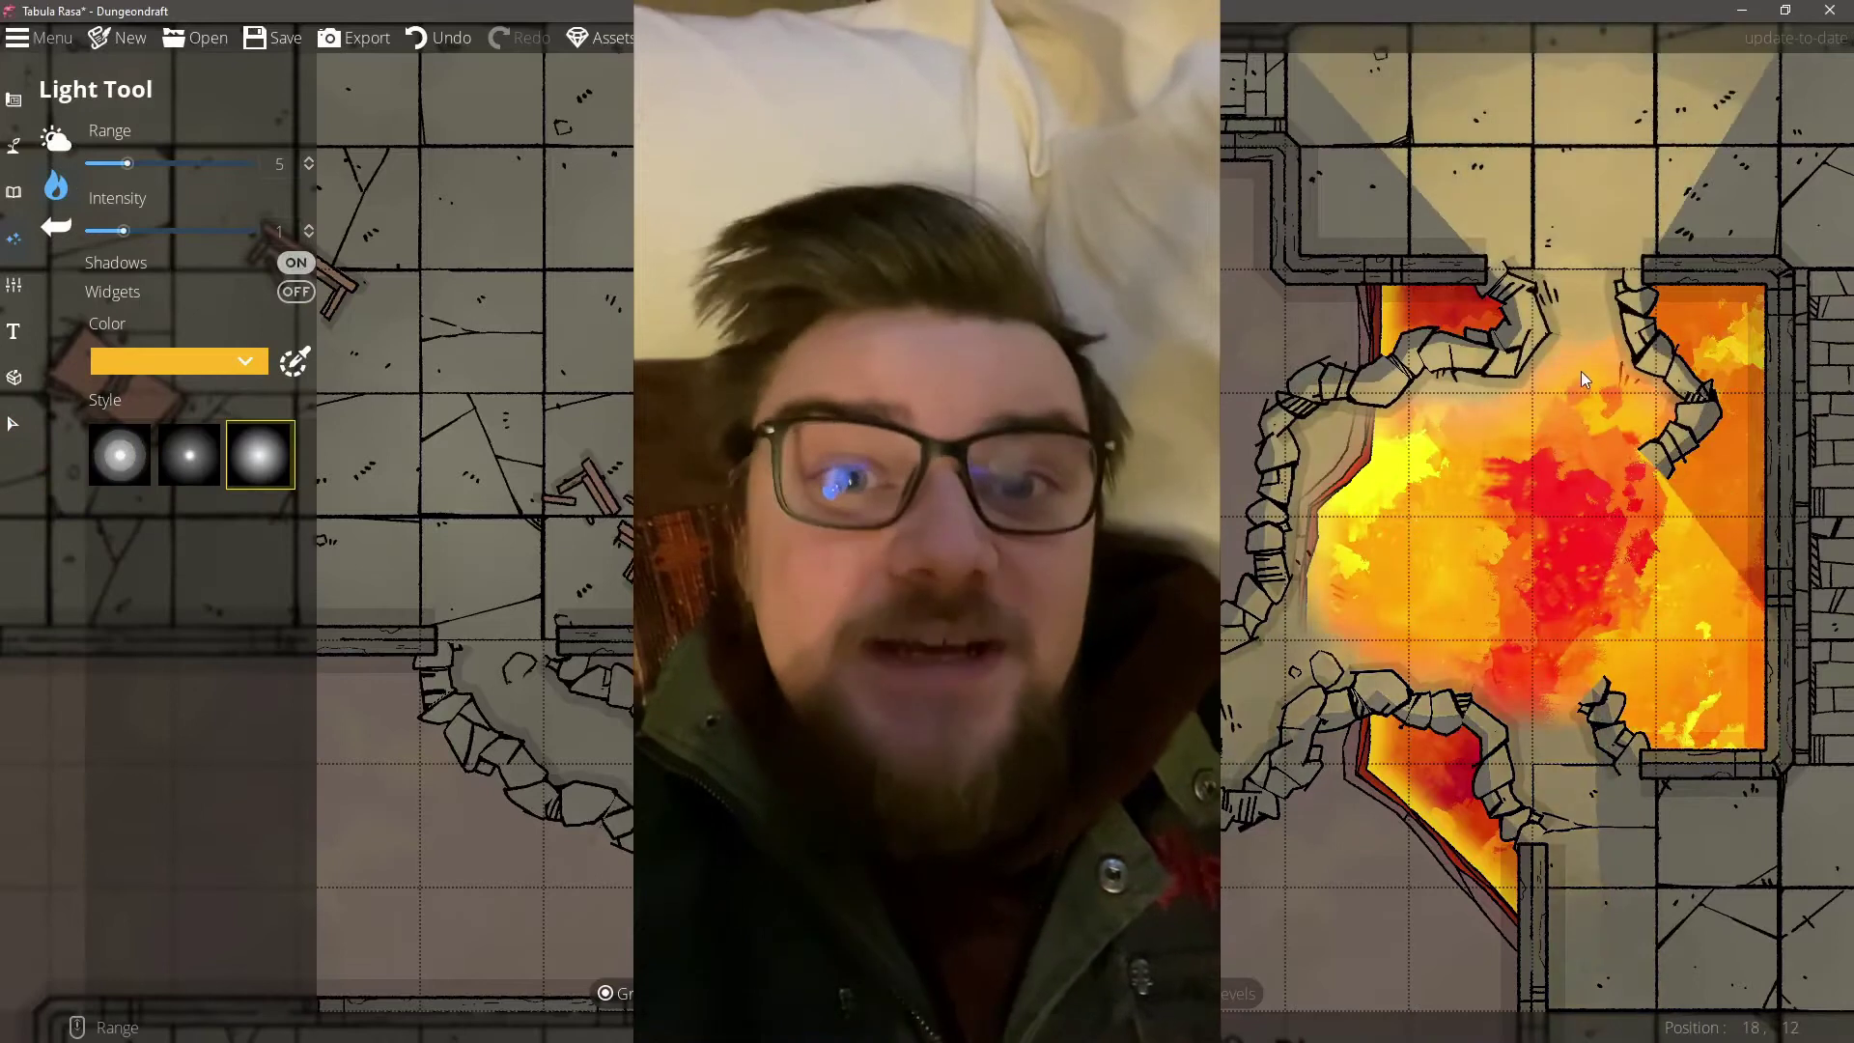
click(1580, 370)
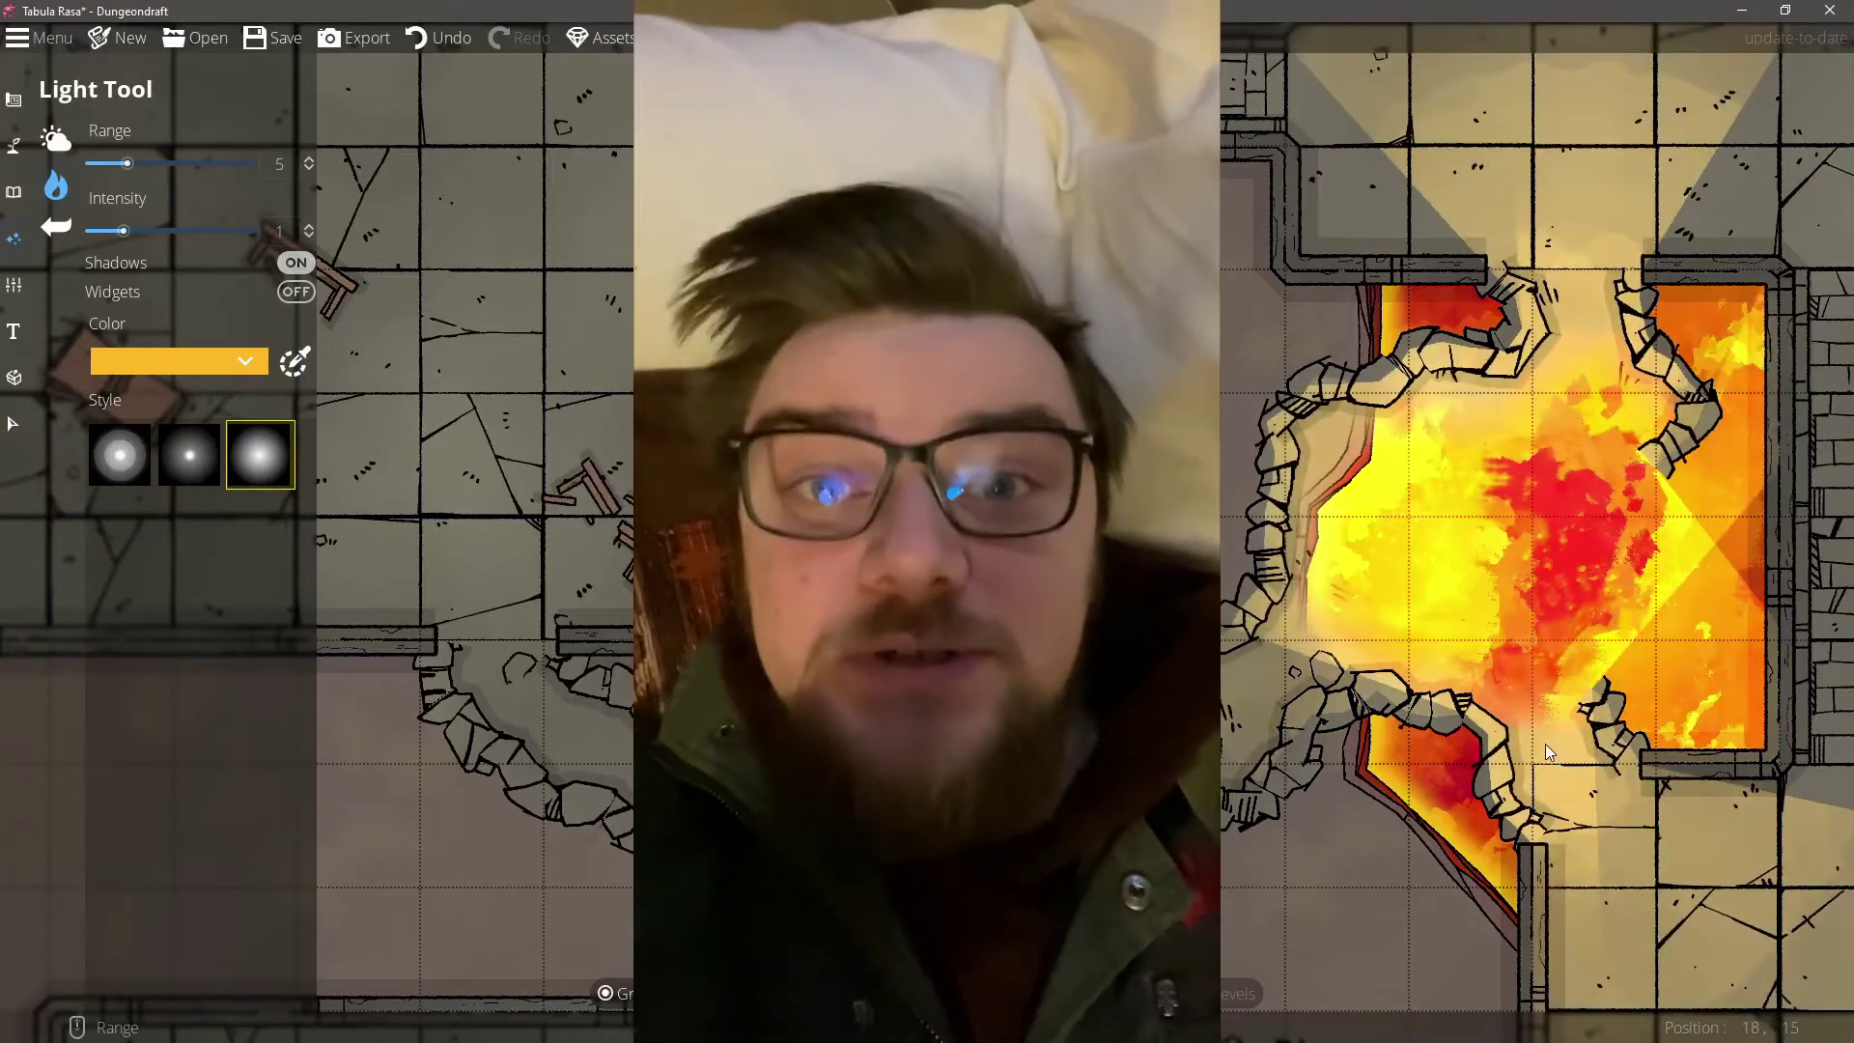
click(1545, 744)
Step: Choose the second light style and toggle the shadows and widgets options for lights
click(190, 454)
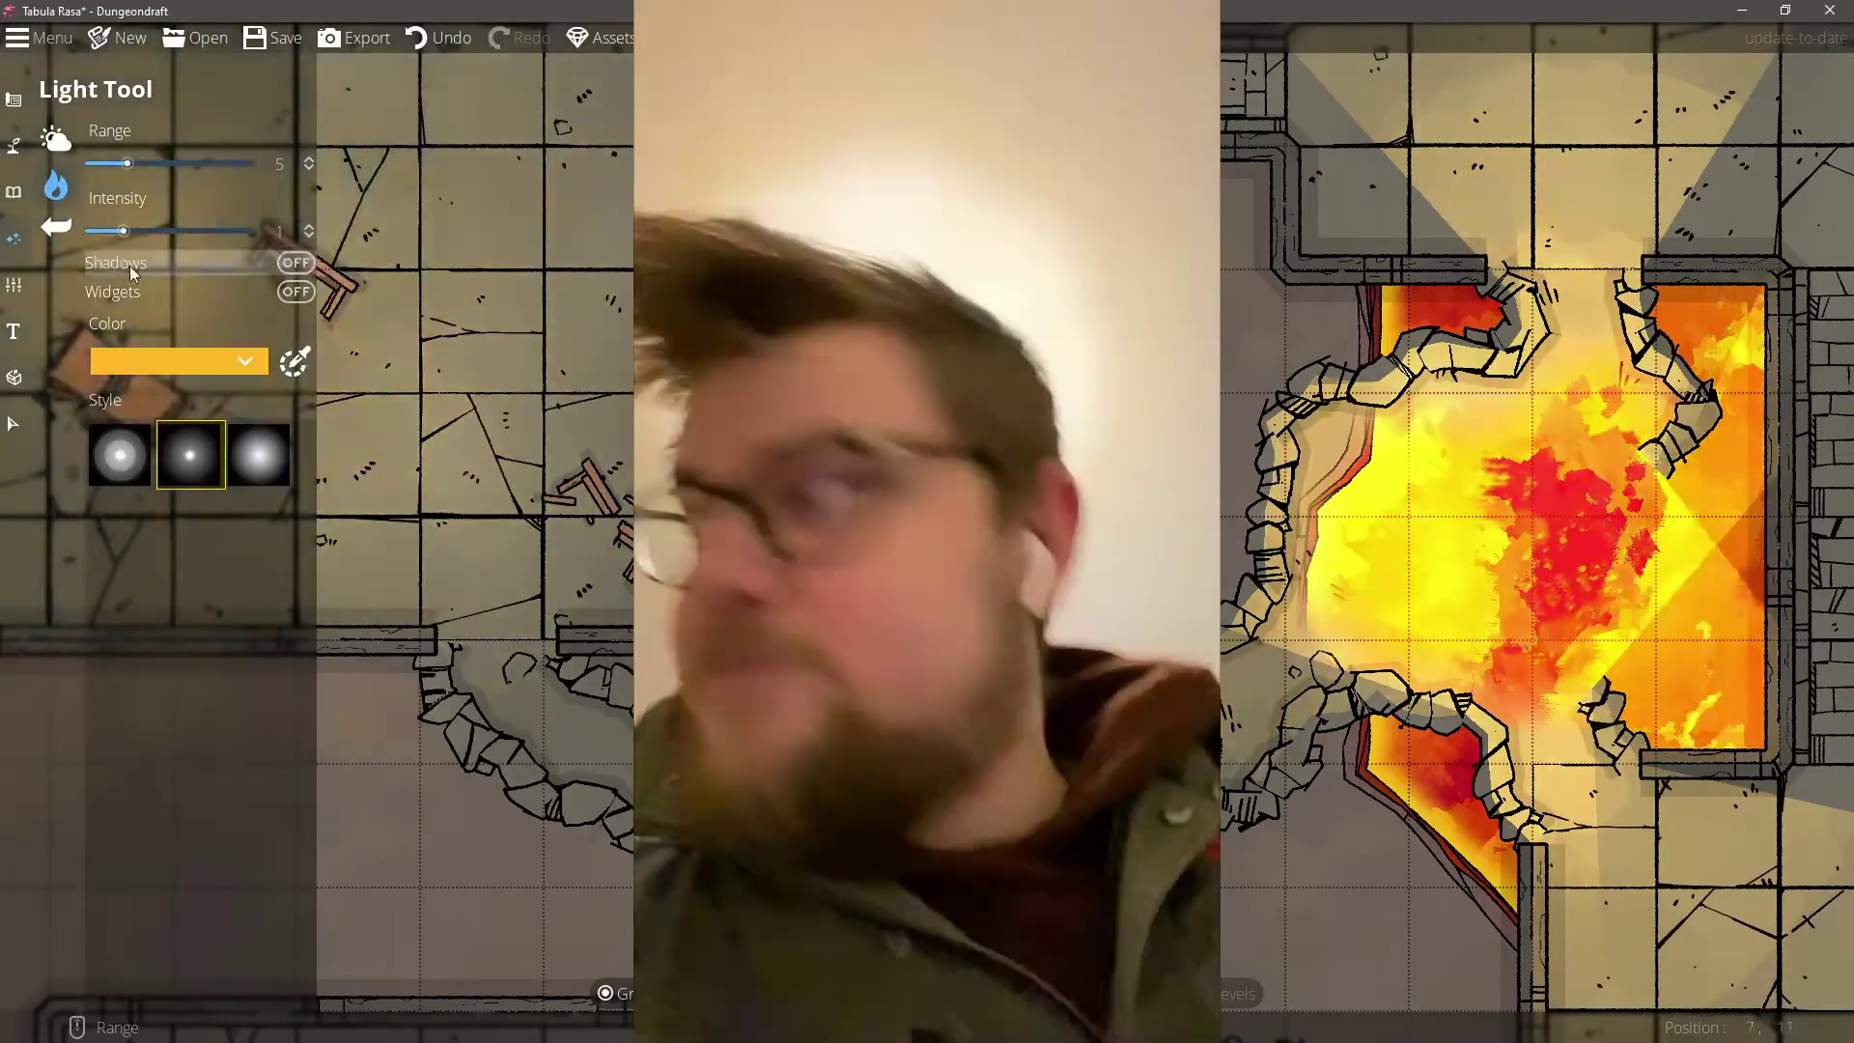
click(295, 262)
scroll(360, 309, down, 9)
click(296, 292)
Step: Select the amber light beside the large lava room and adjust its range
click(14, 423)
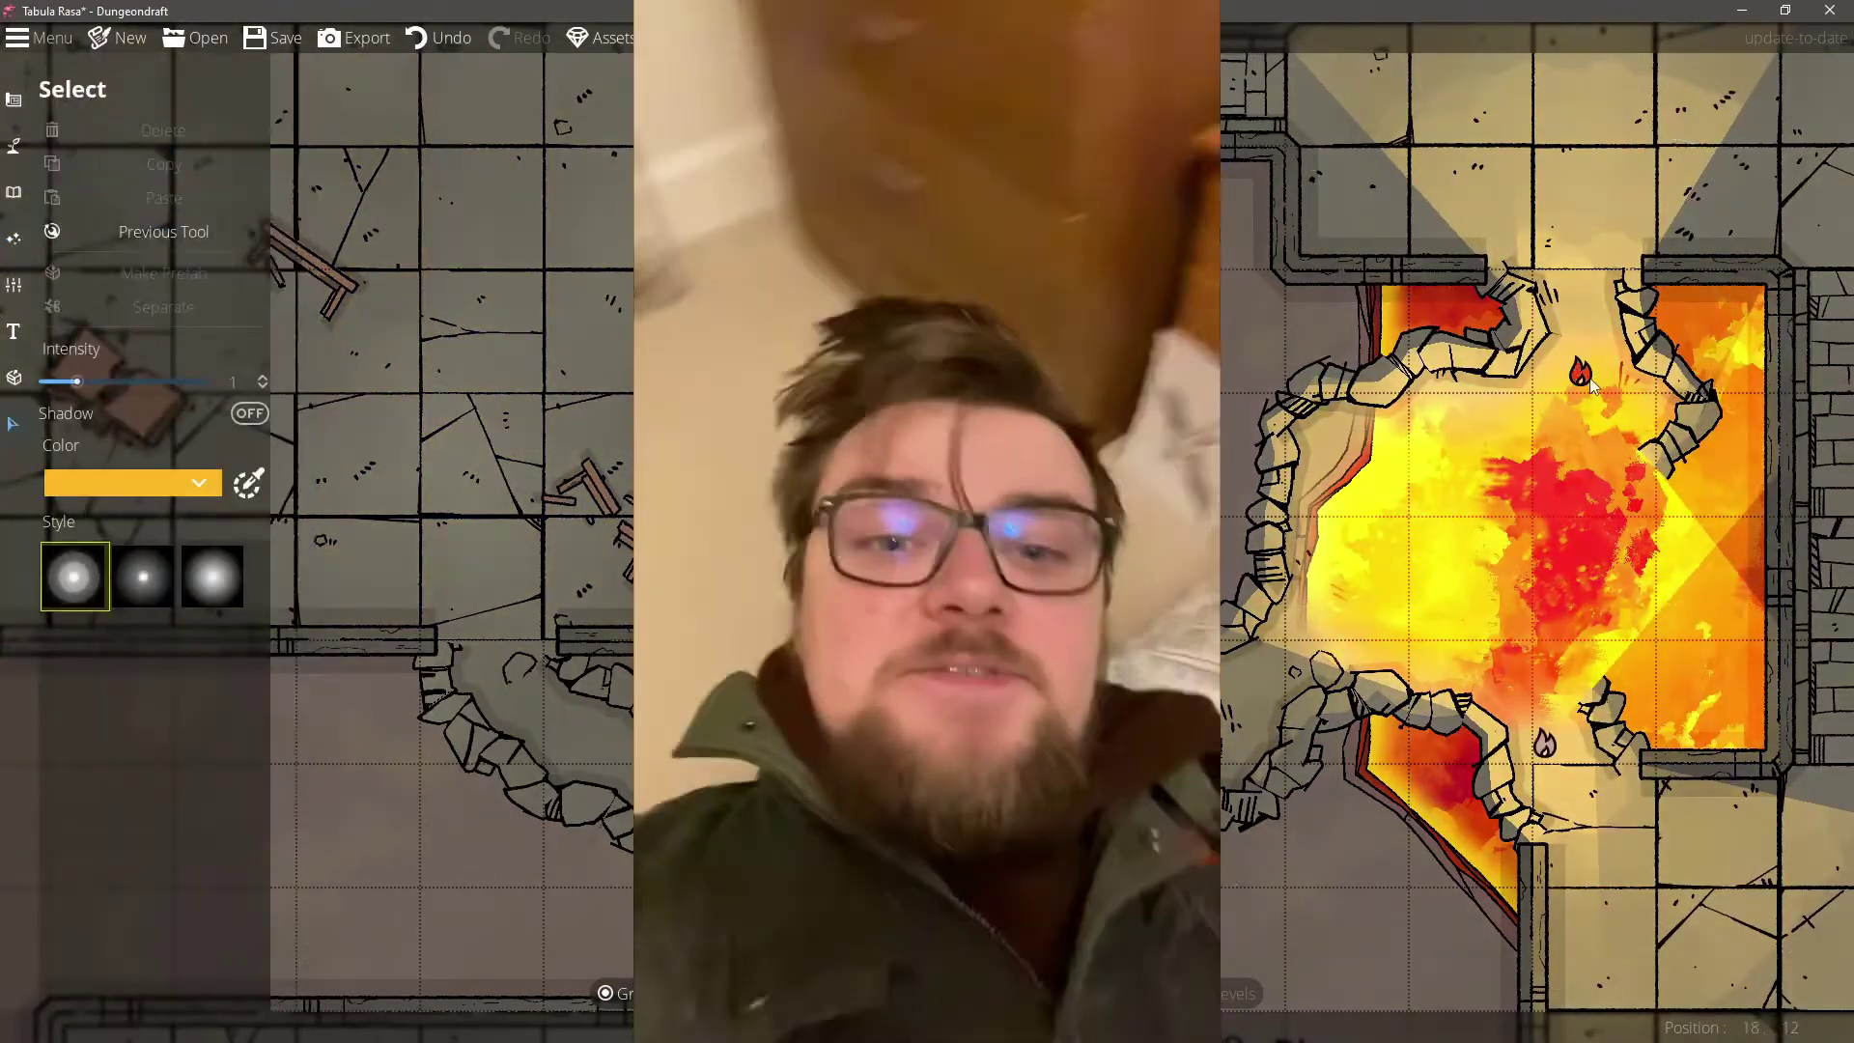
drag(1641, 676, 965, 550)
drag(1486, 617, 1212, 608)
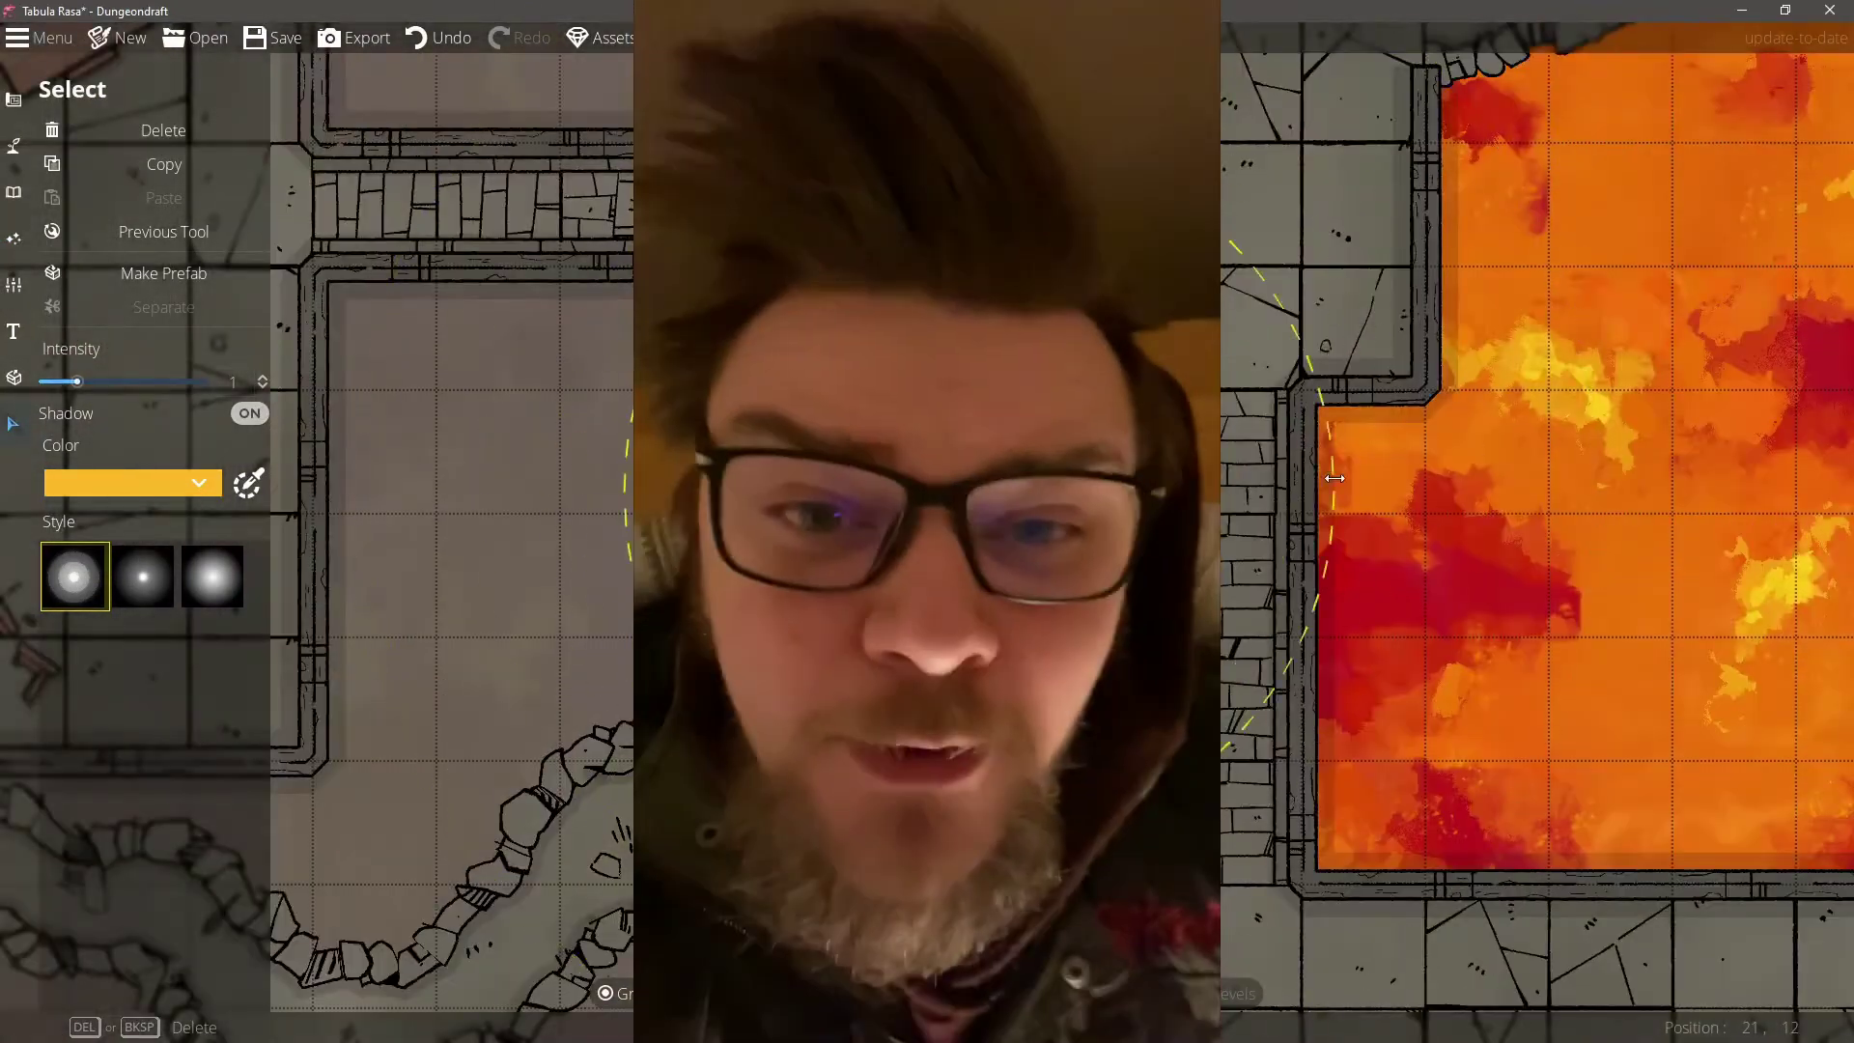
click(502, 501)
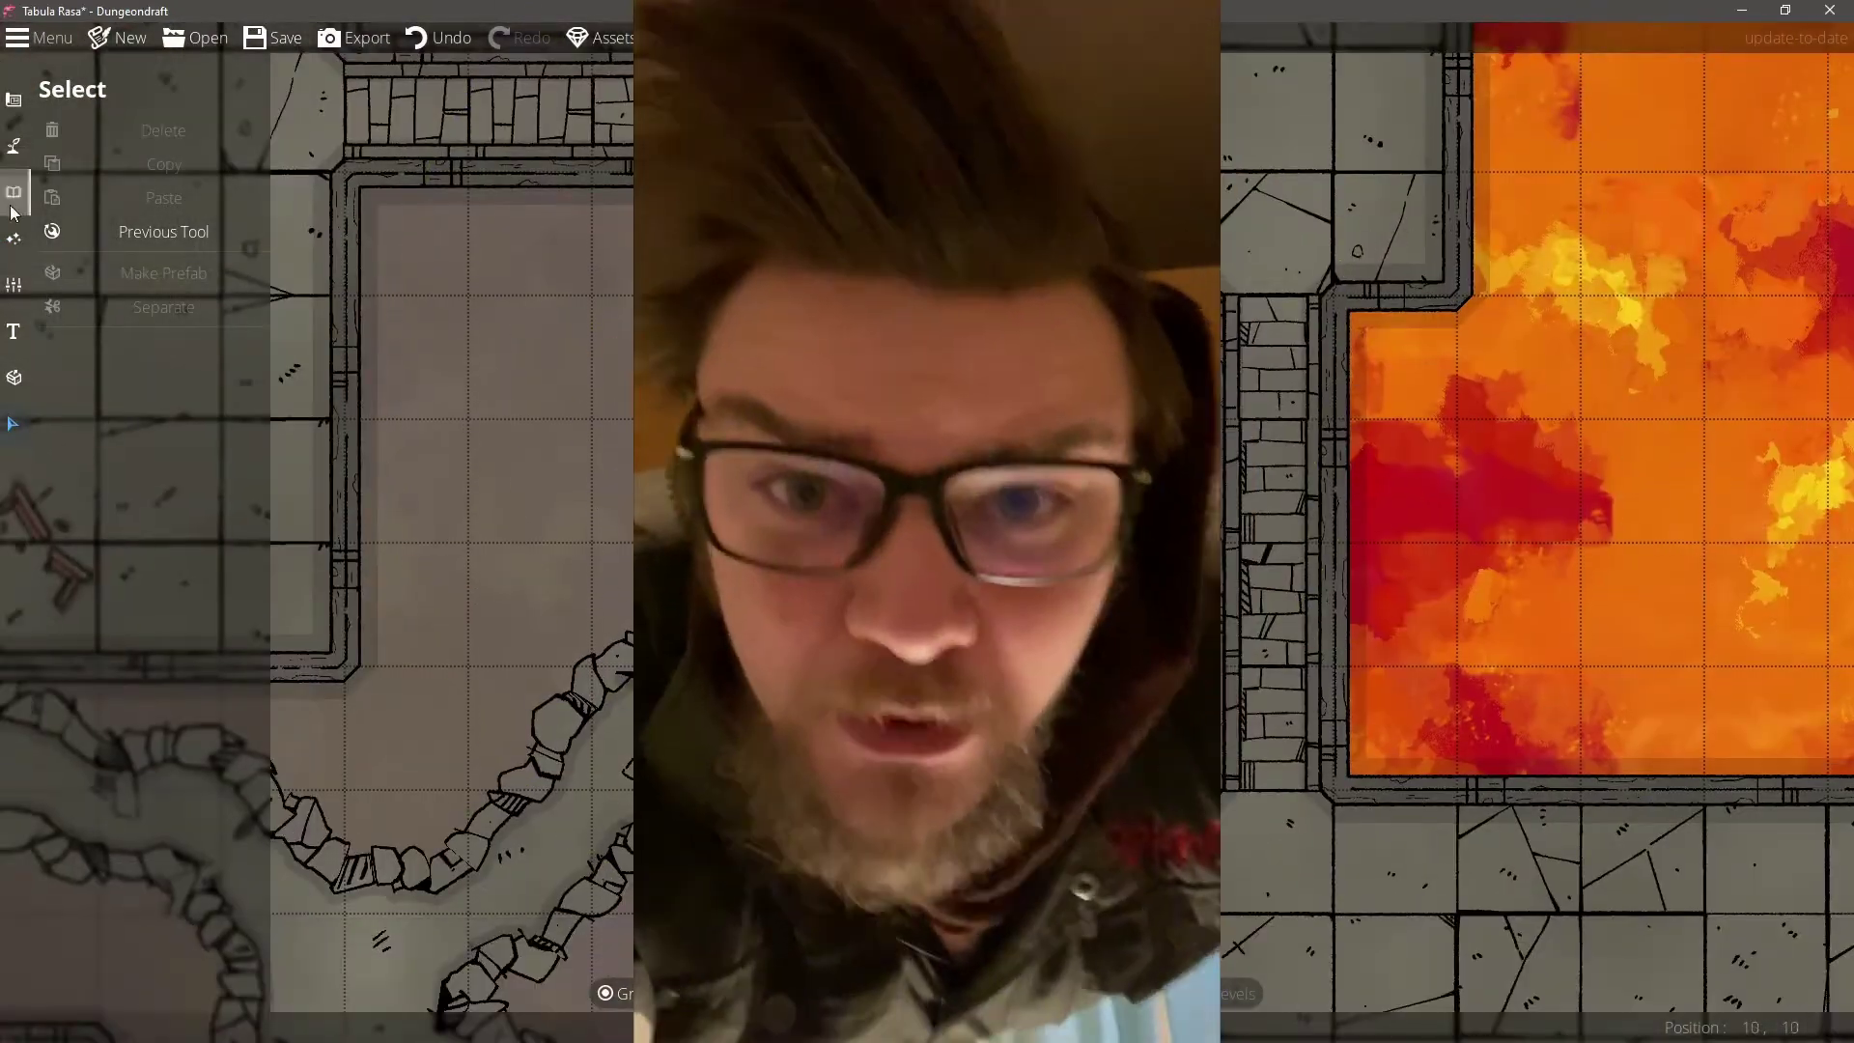
Step: Move the light near the southern doorway of the large lava room down into the doorway
click(13, 238)
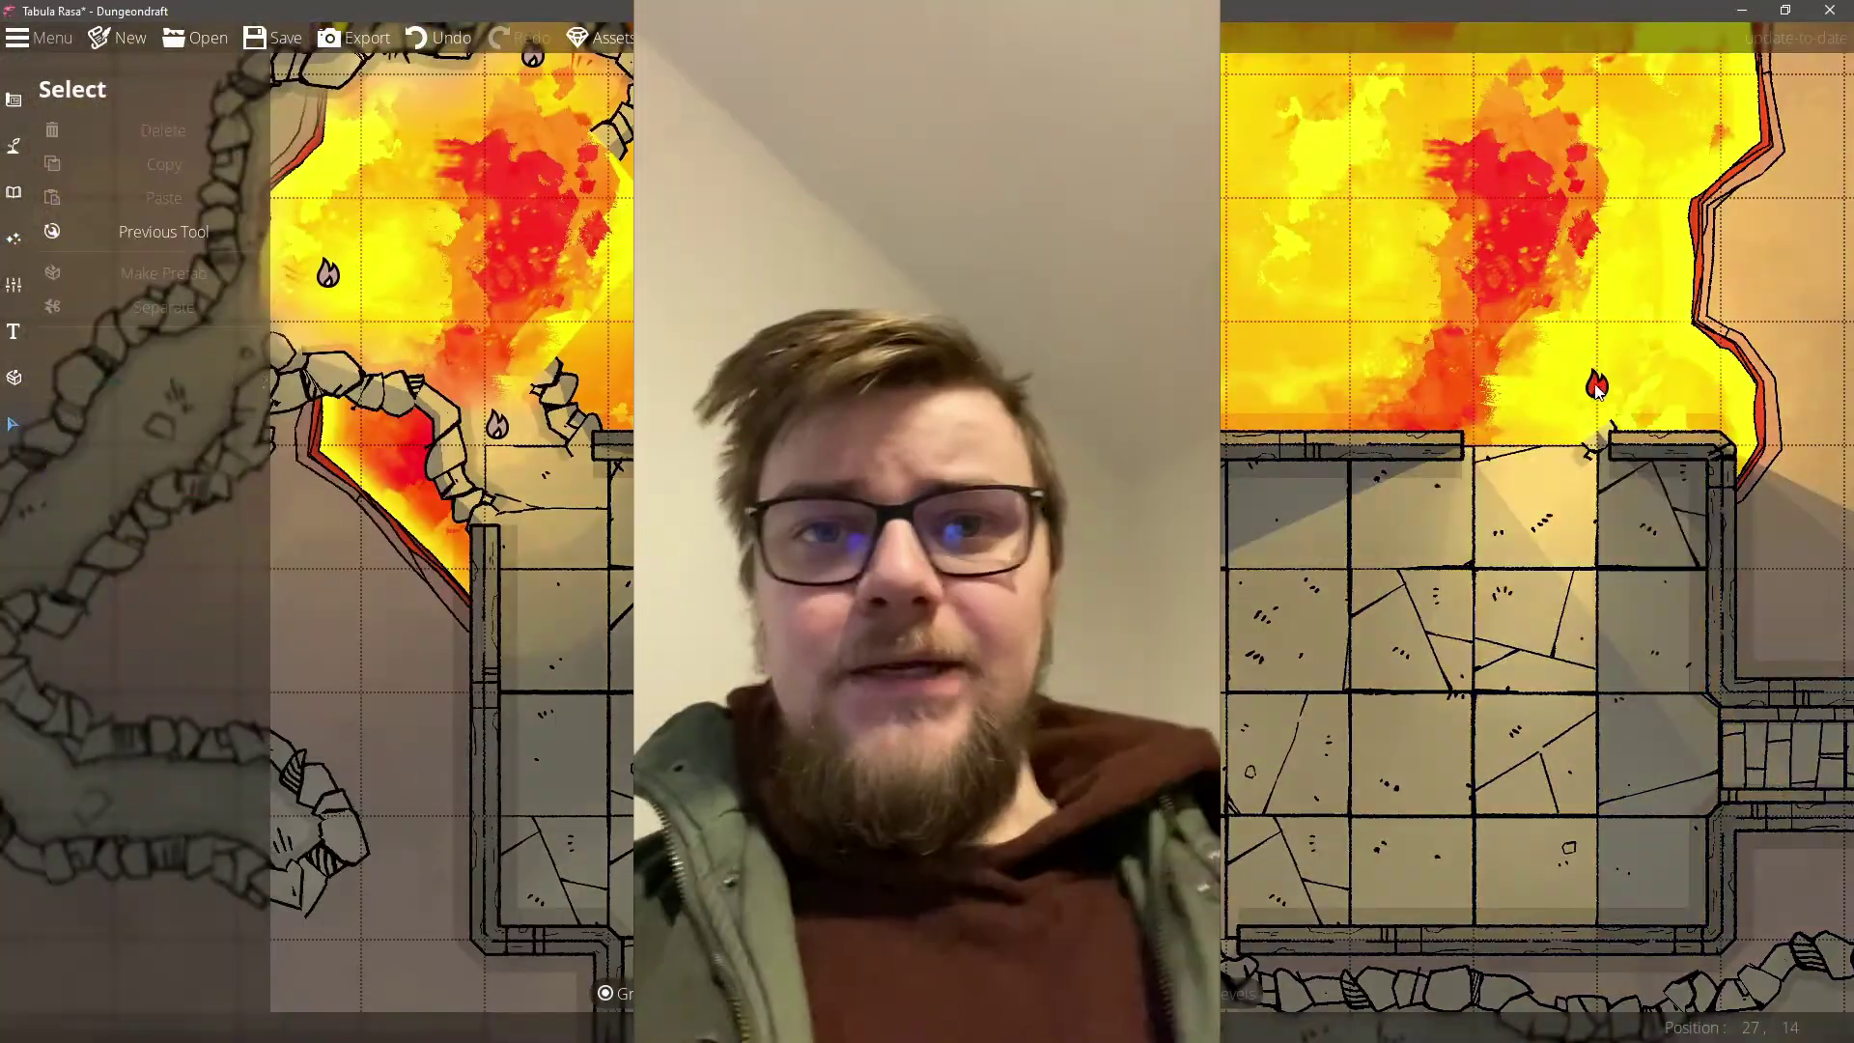
drag(1596, 388, 1537, 449)
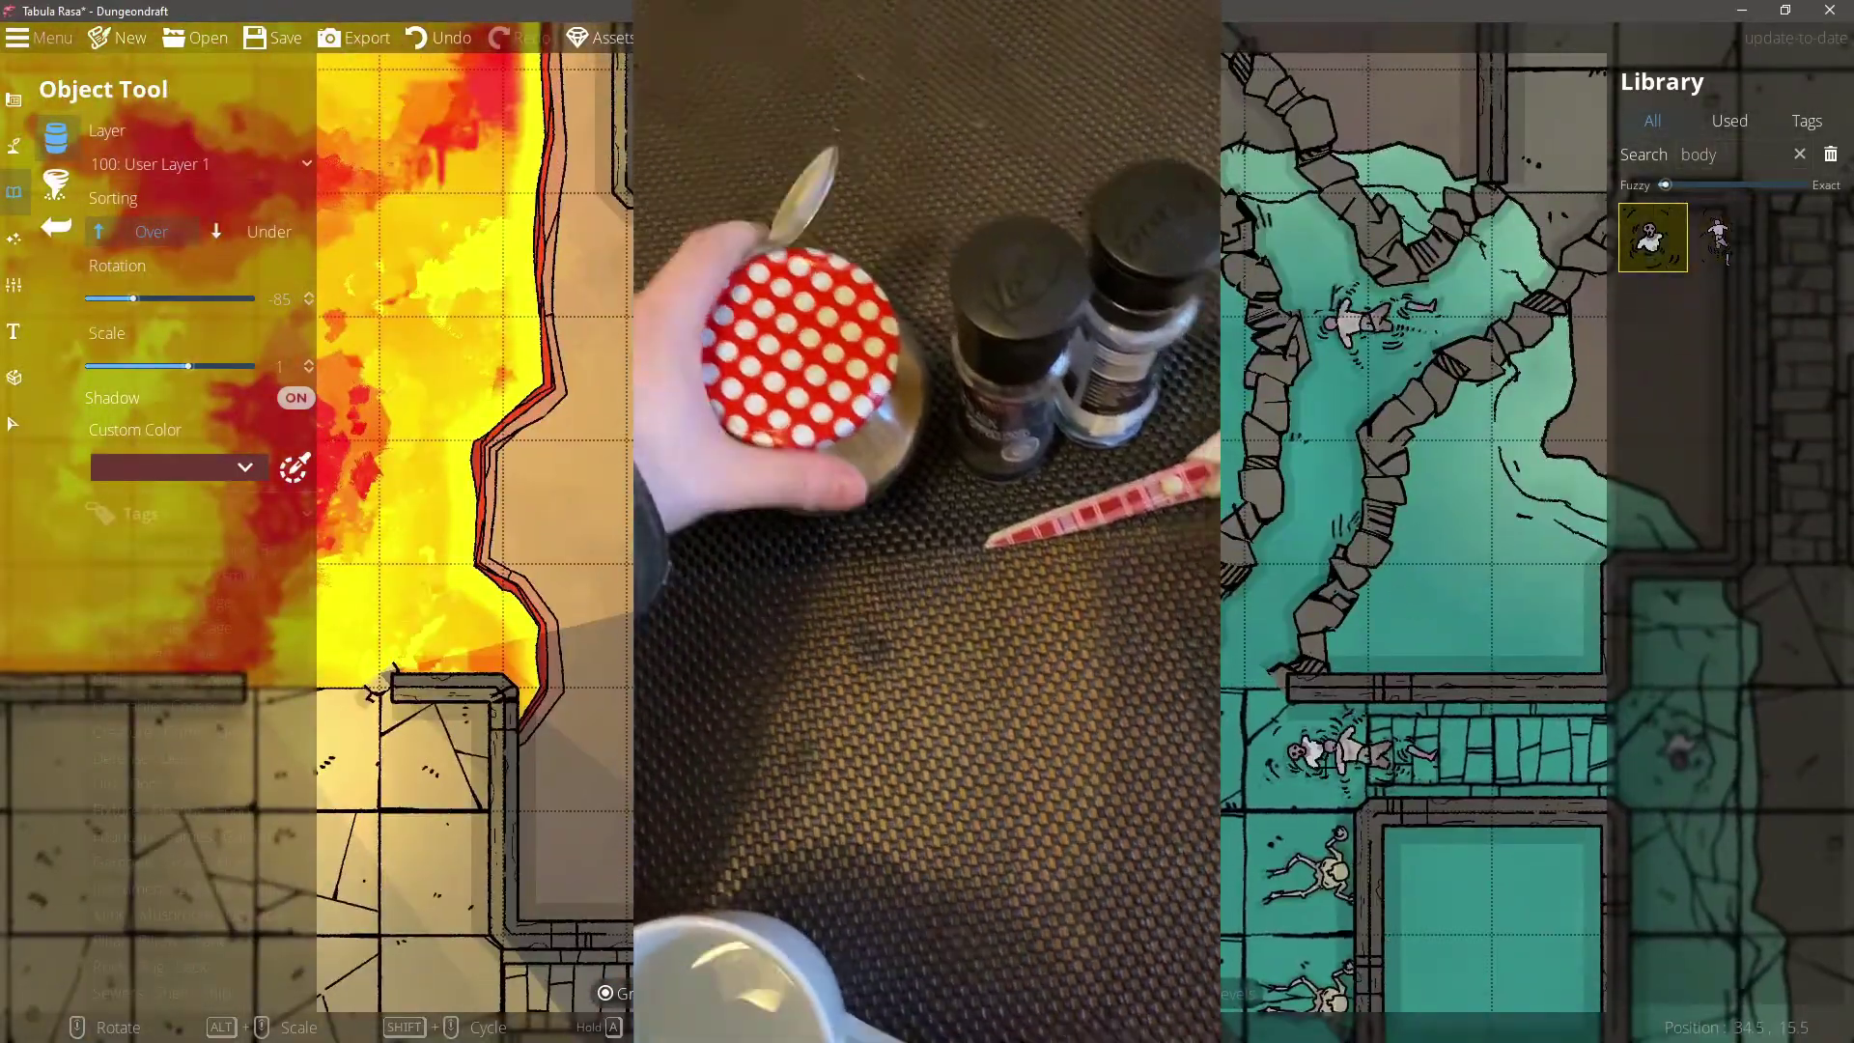
Step: Try the Printer Friendly camera filter on the map
click(14, 425)
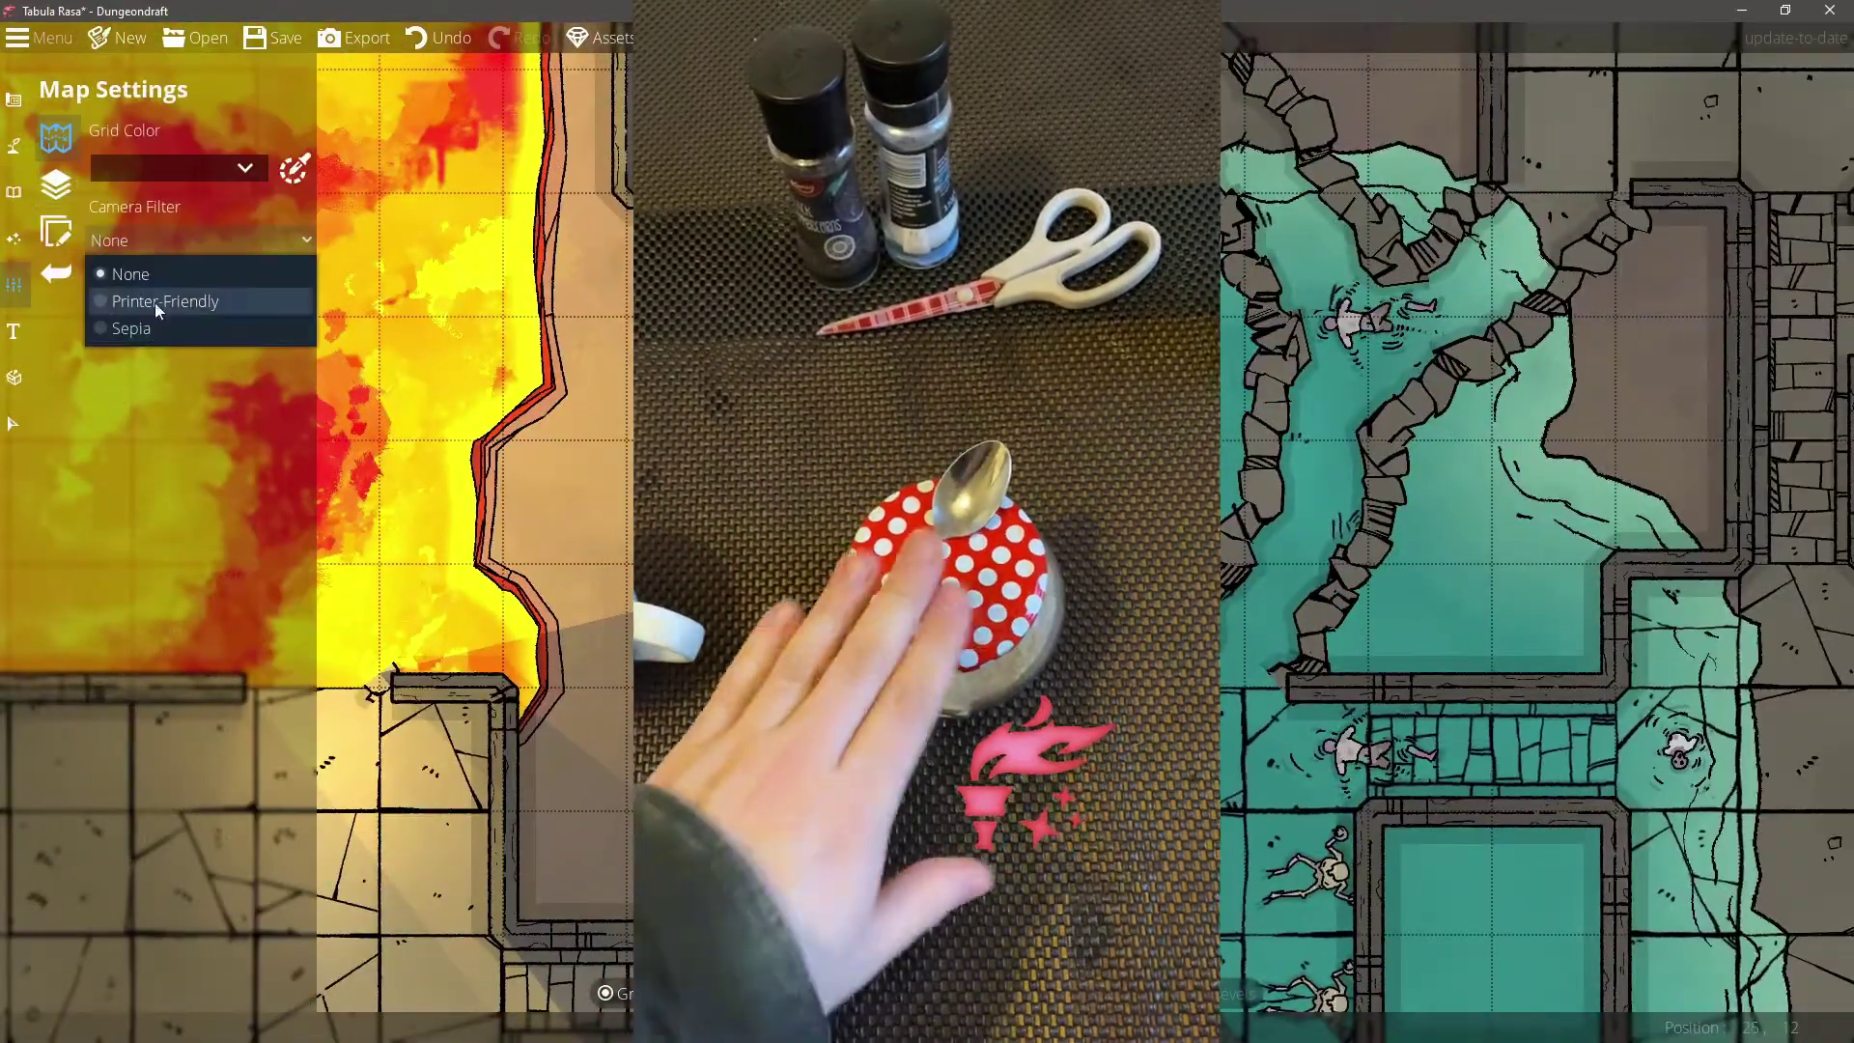
click(155, 303)
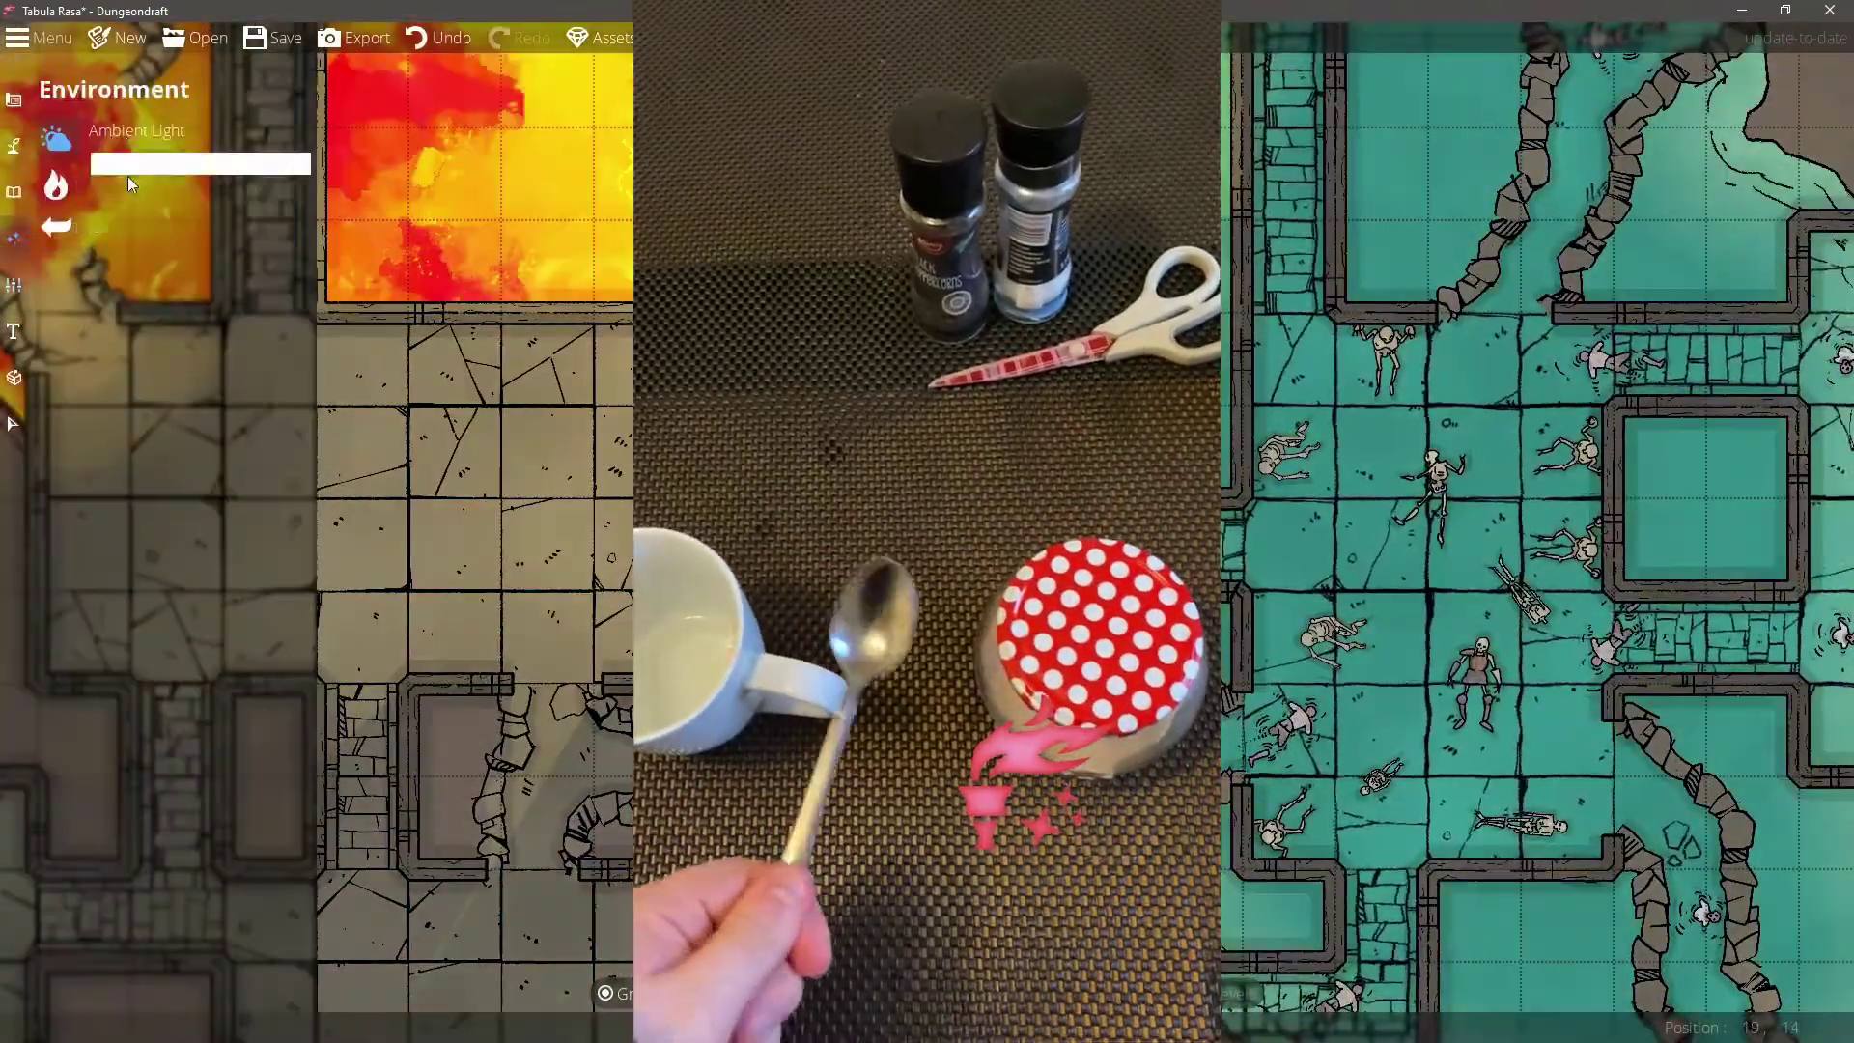
Step: Change the environment's ambient light from the colour picker to a pale red tint
click(128, 176)
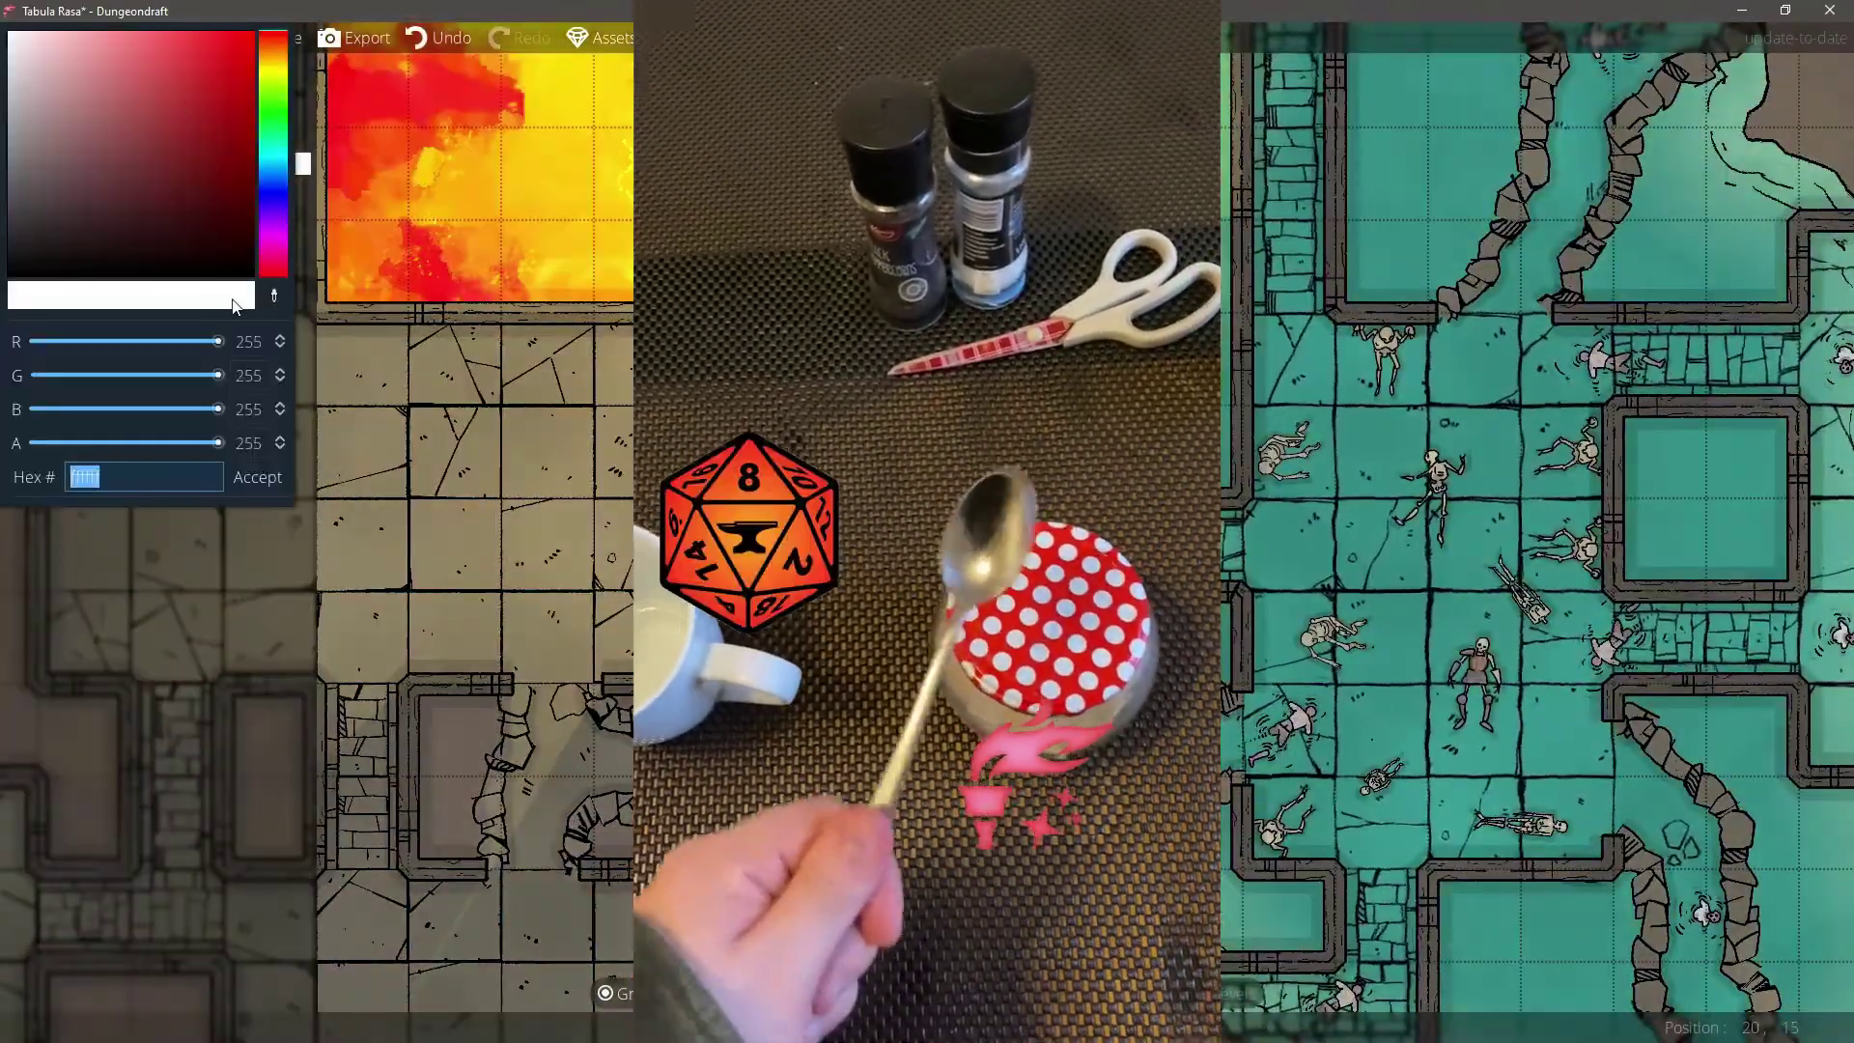
click(177, 119)
click(58, 68)
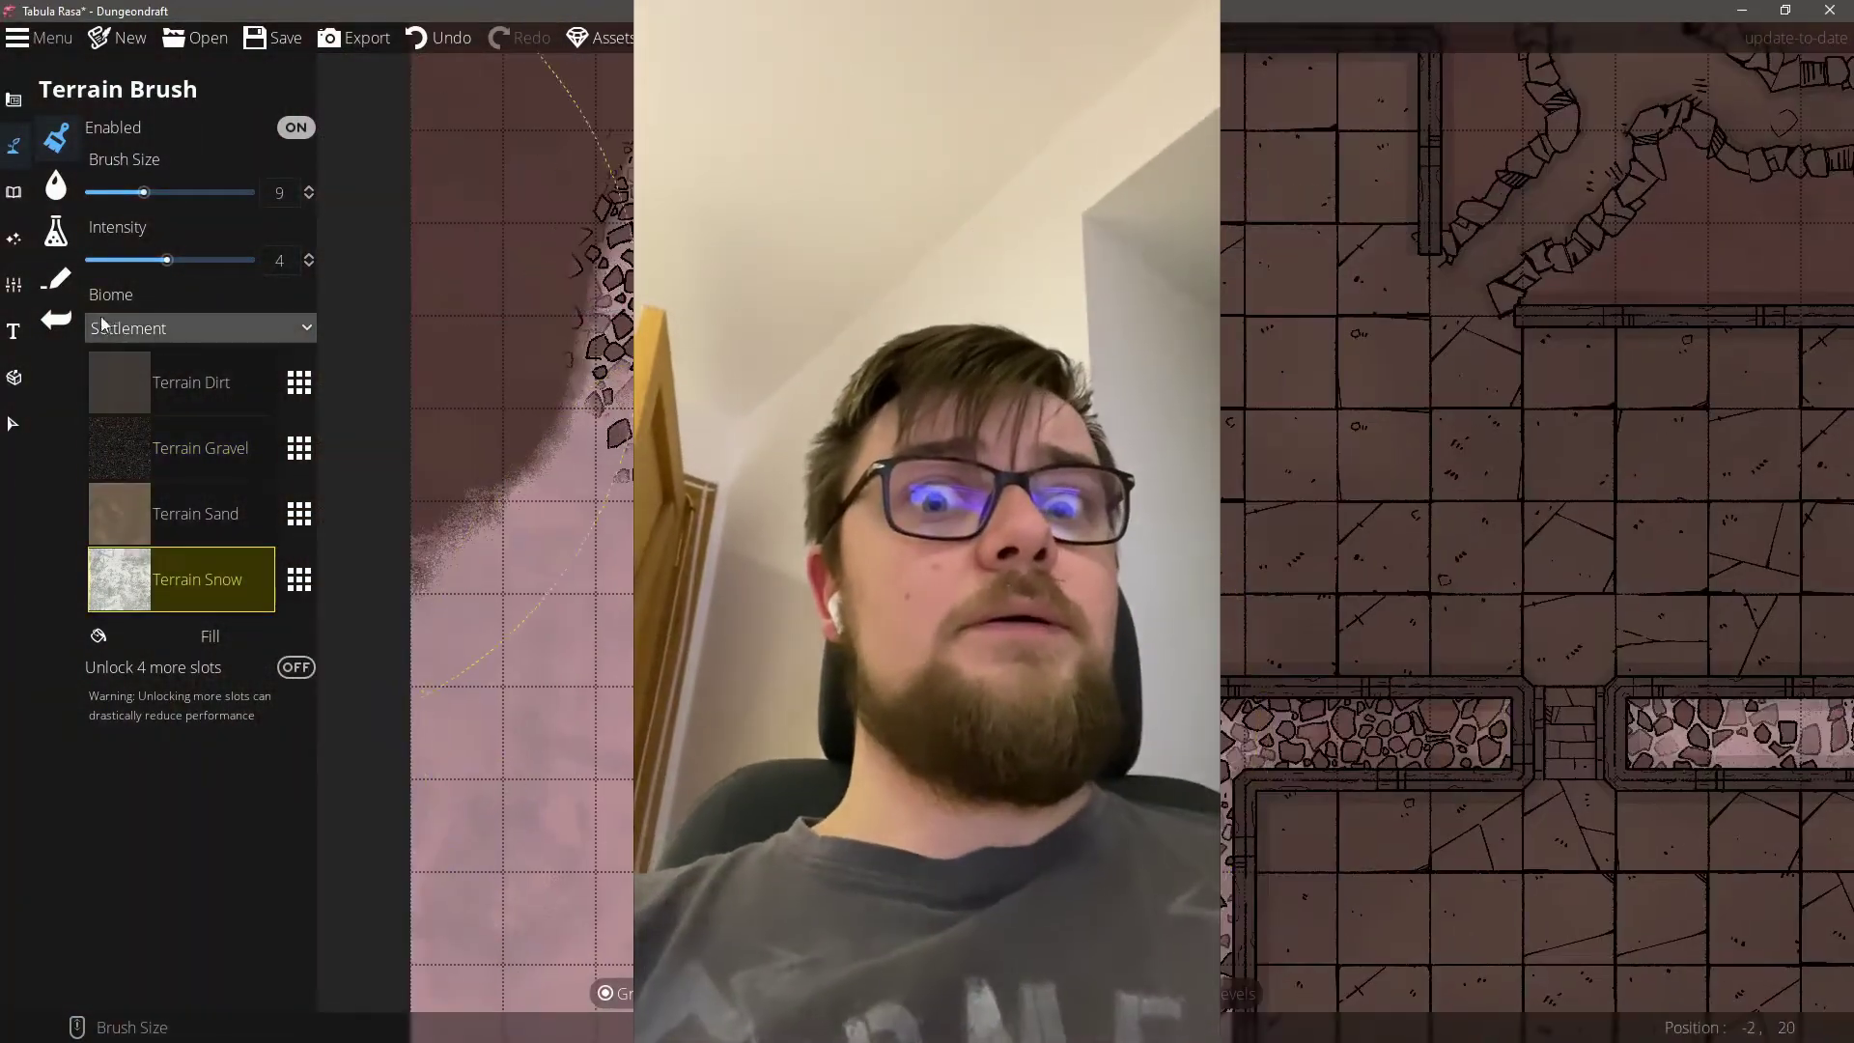
Step: Edit the outline of the western dungeon floor with the Building Tool, deleting three of its points
click(53, 239)
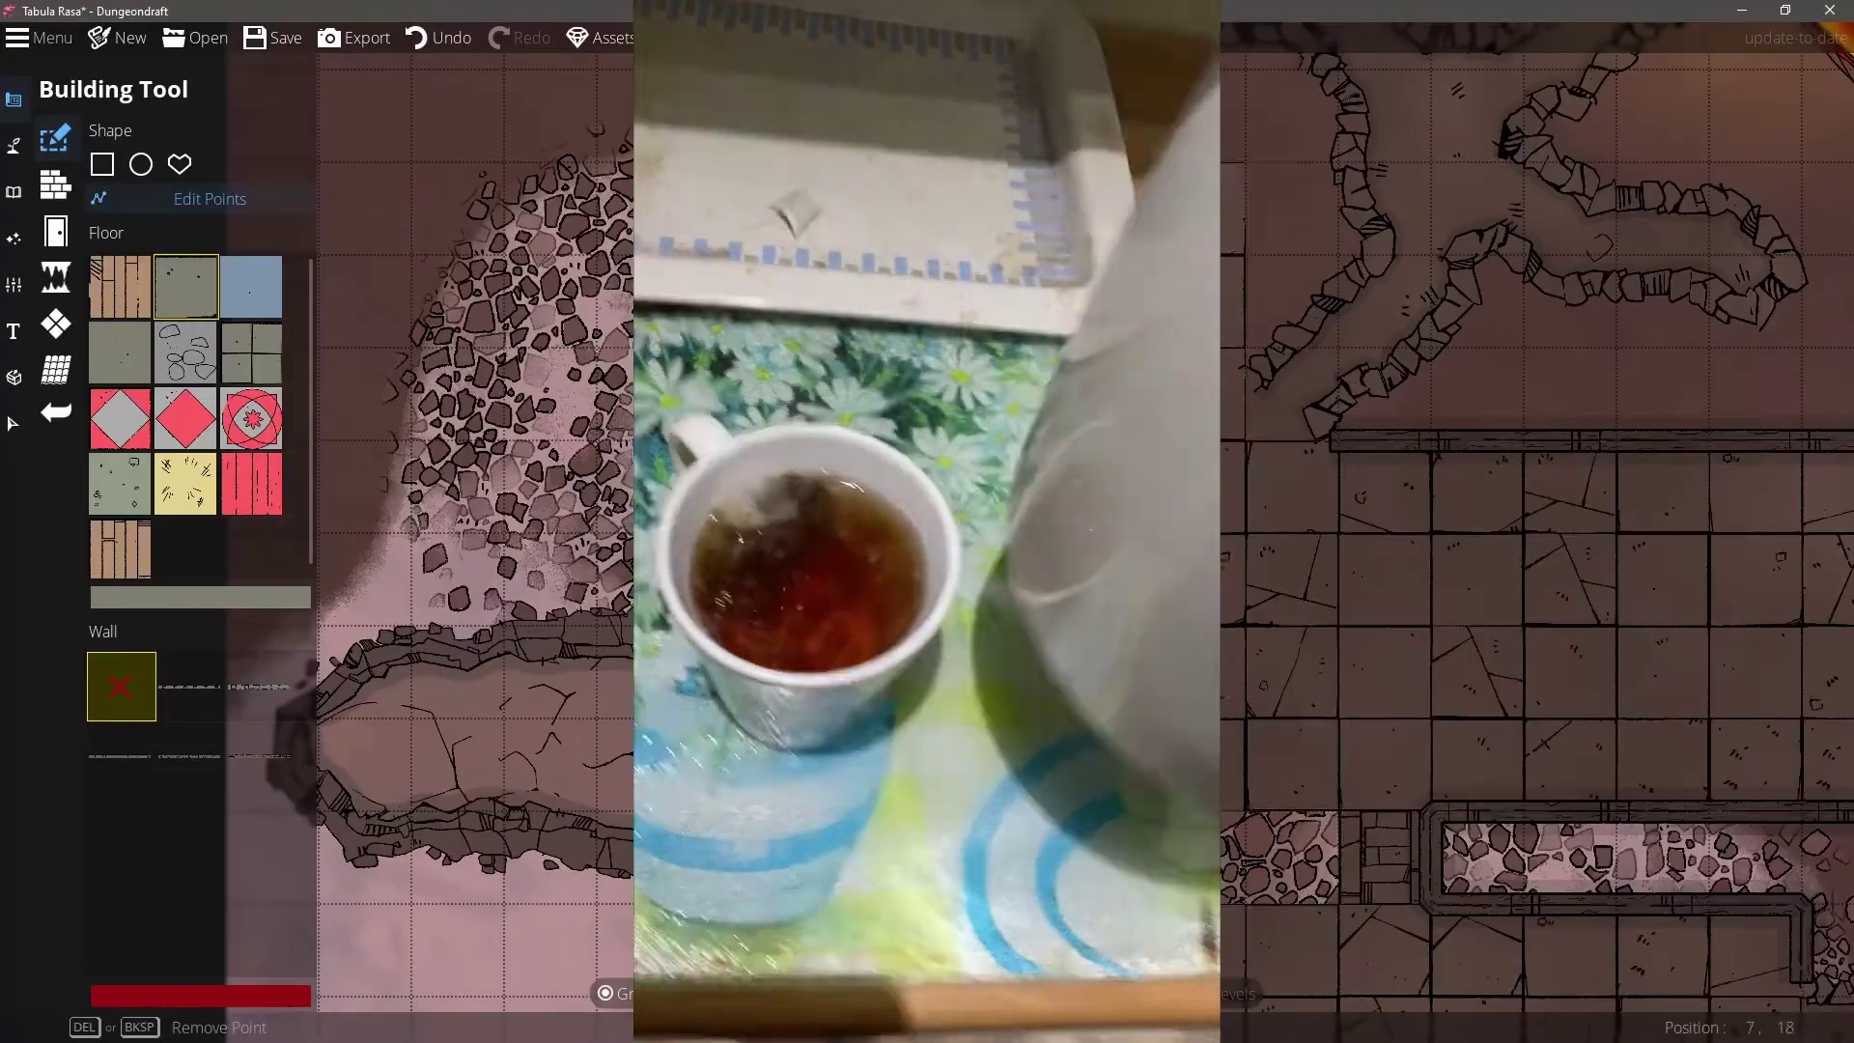
drag(1246, 441, 968, 719)
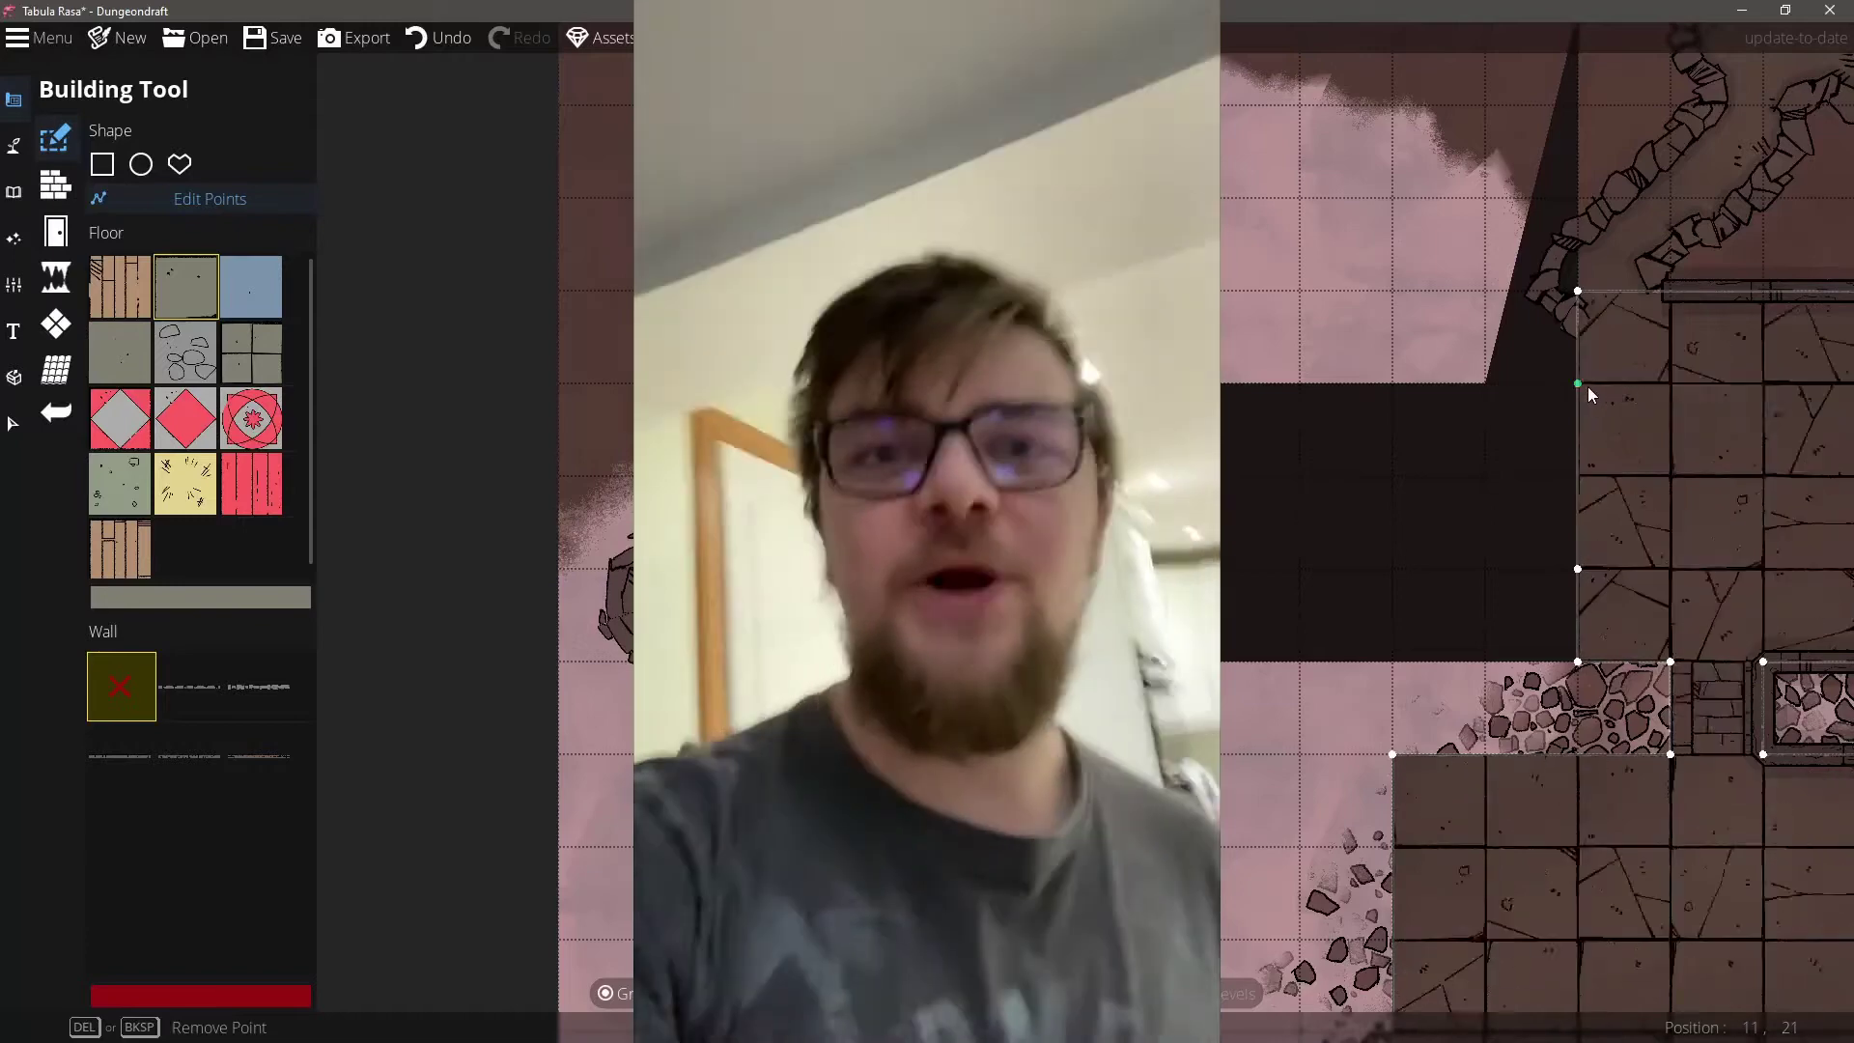
key(Delete)
key(Delete)
key(Delete)
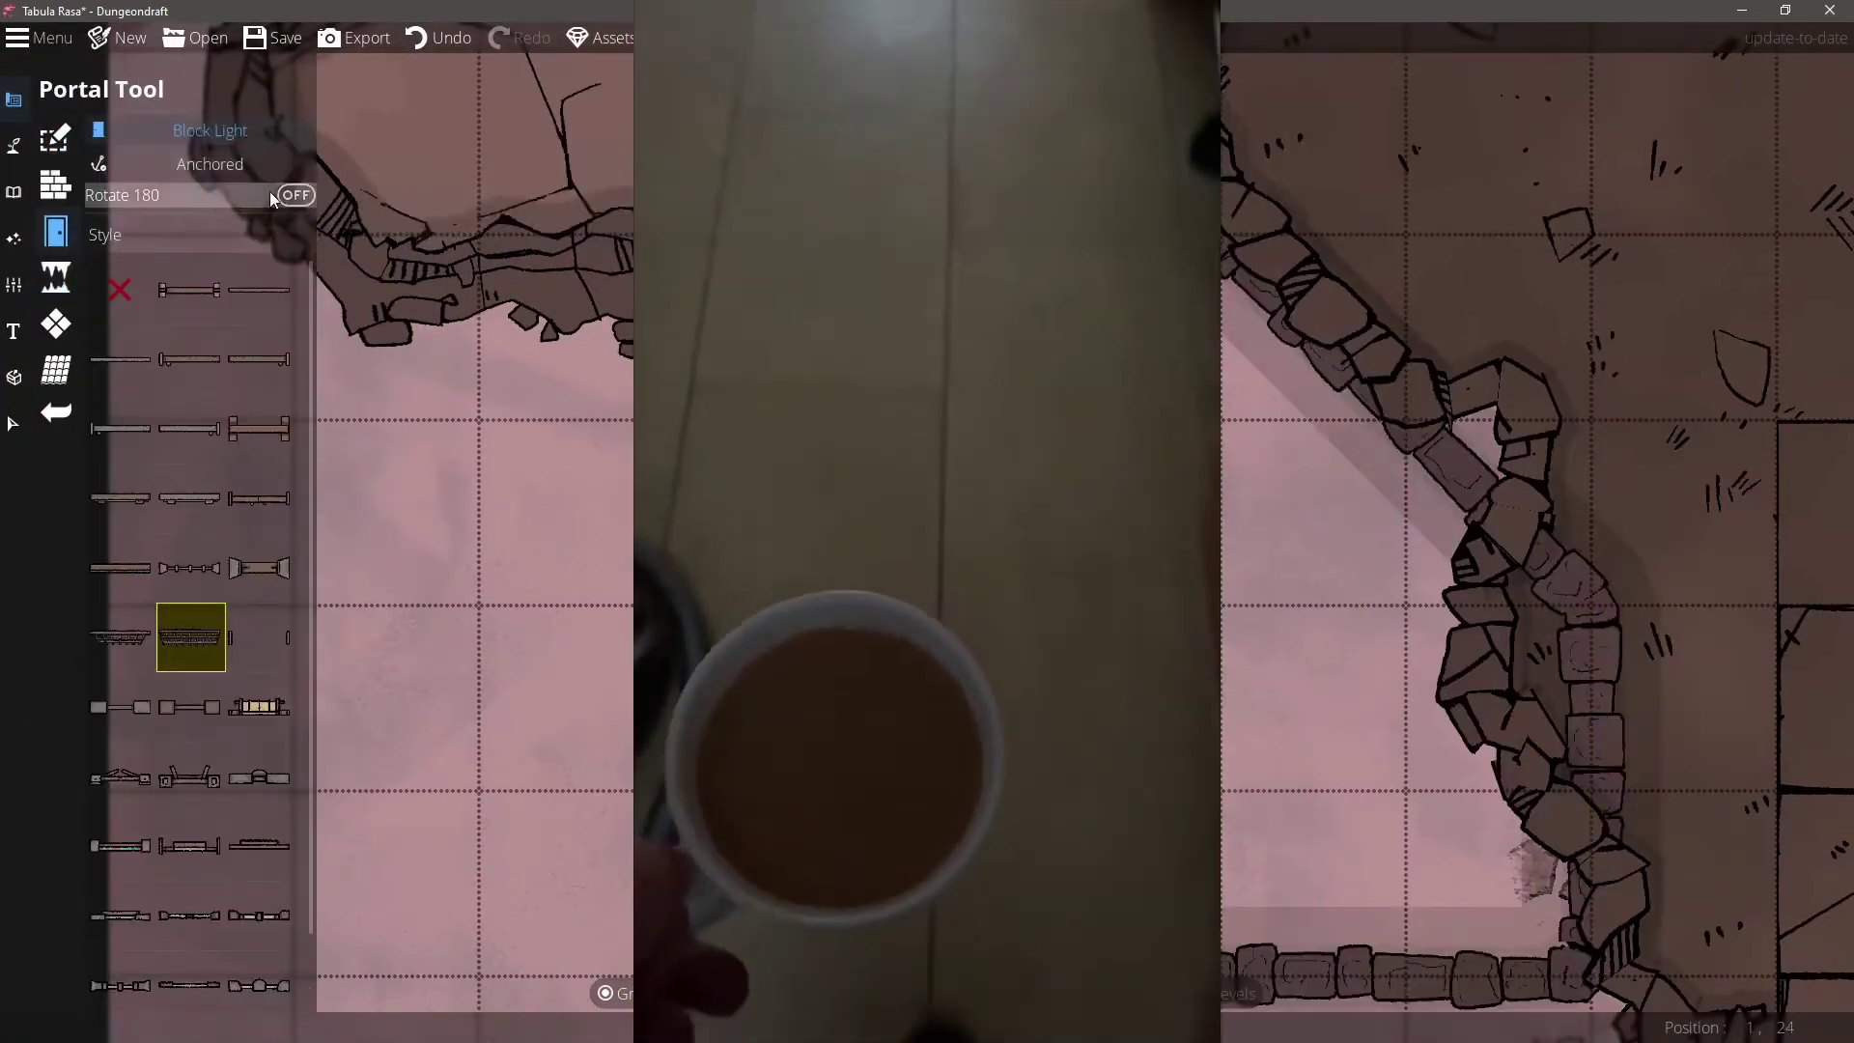
Step: Toggle portal anchoring on and back off, and choose another door style for the Portal Tool
click(209, 164)
scroll(1589, 616, down, 6)
click(209, 164)
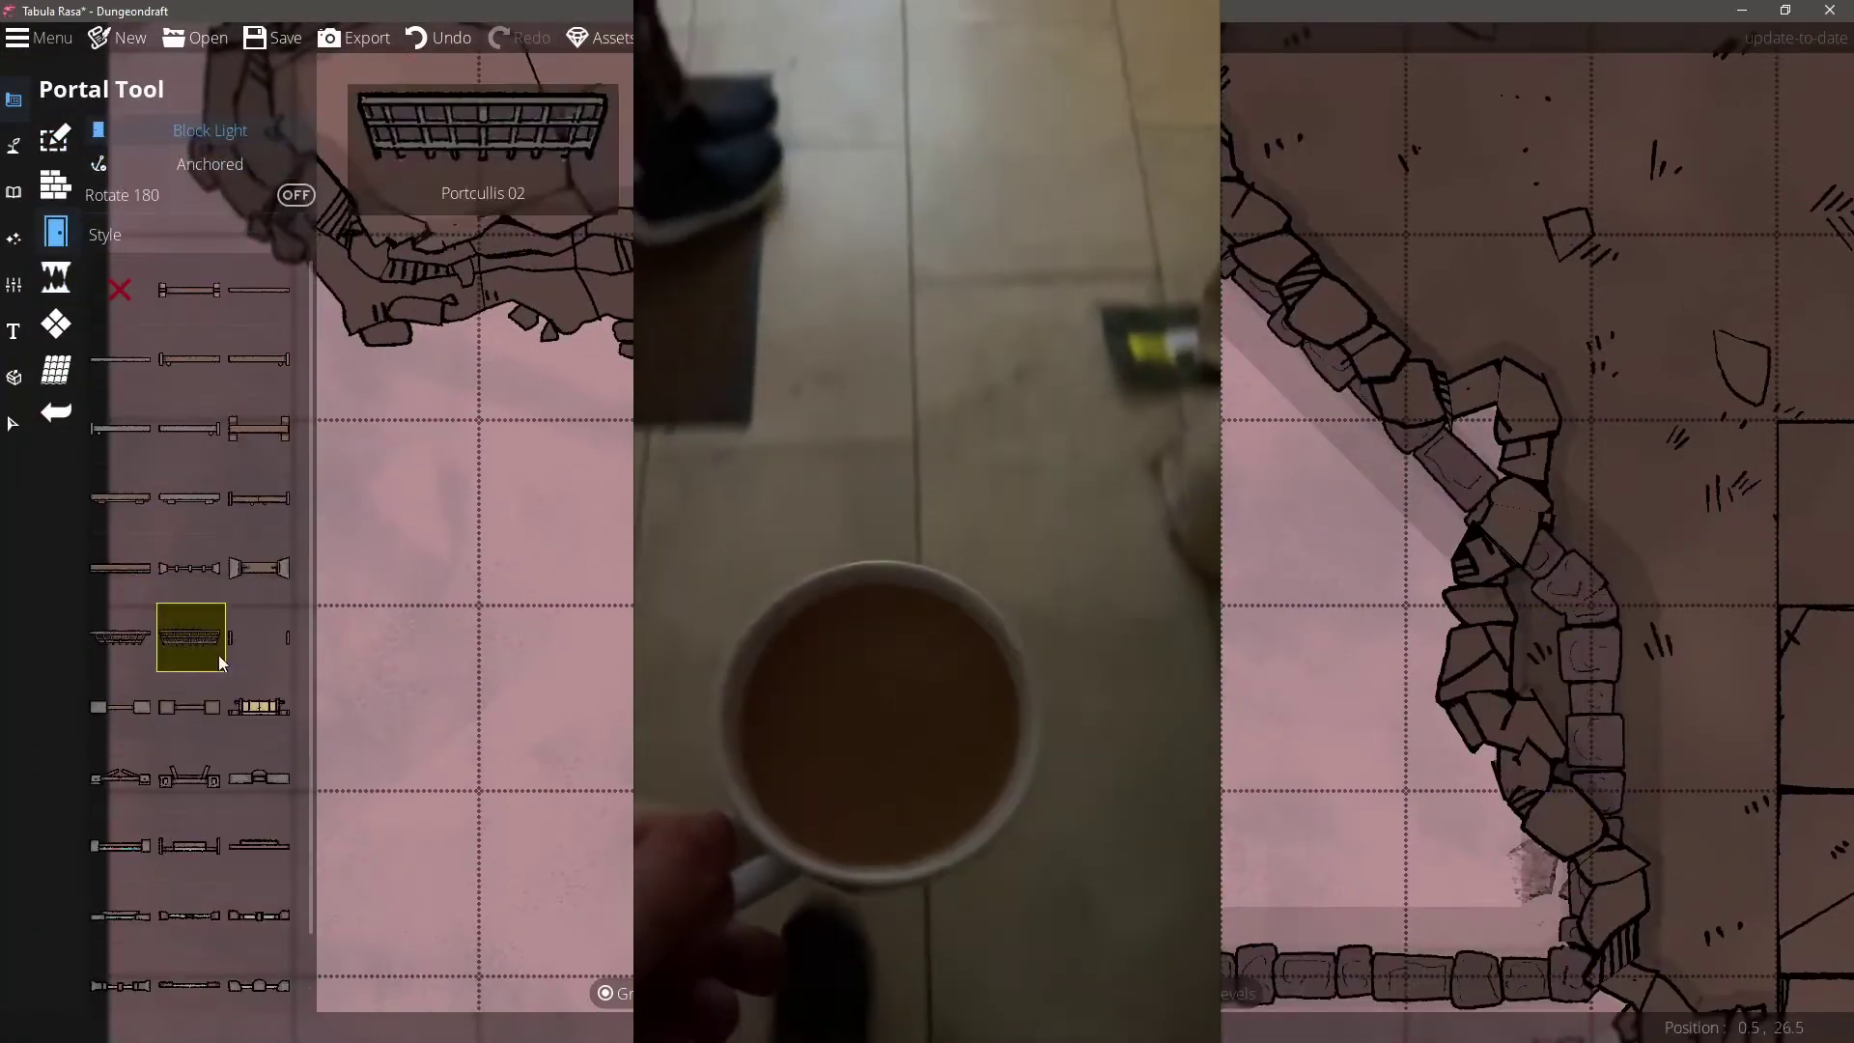
click(190, 568)
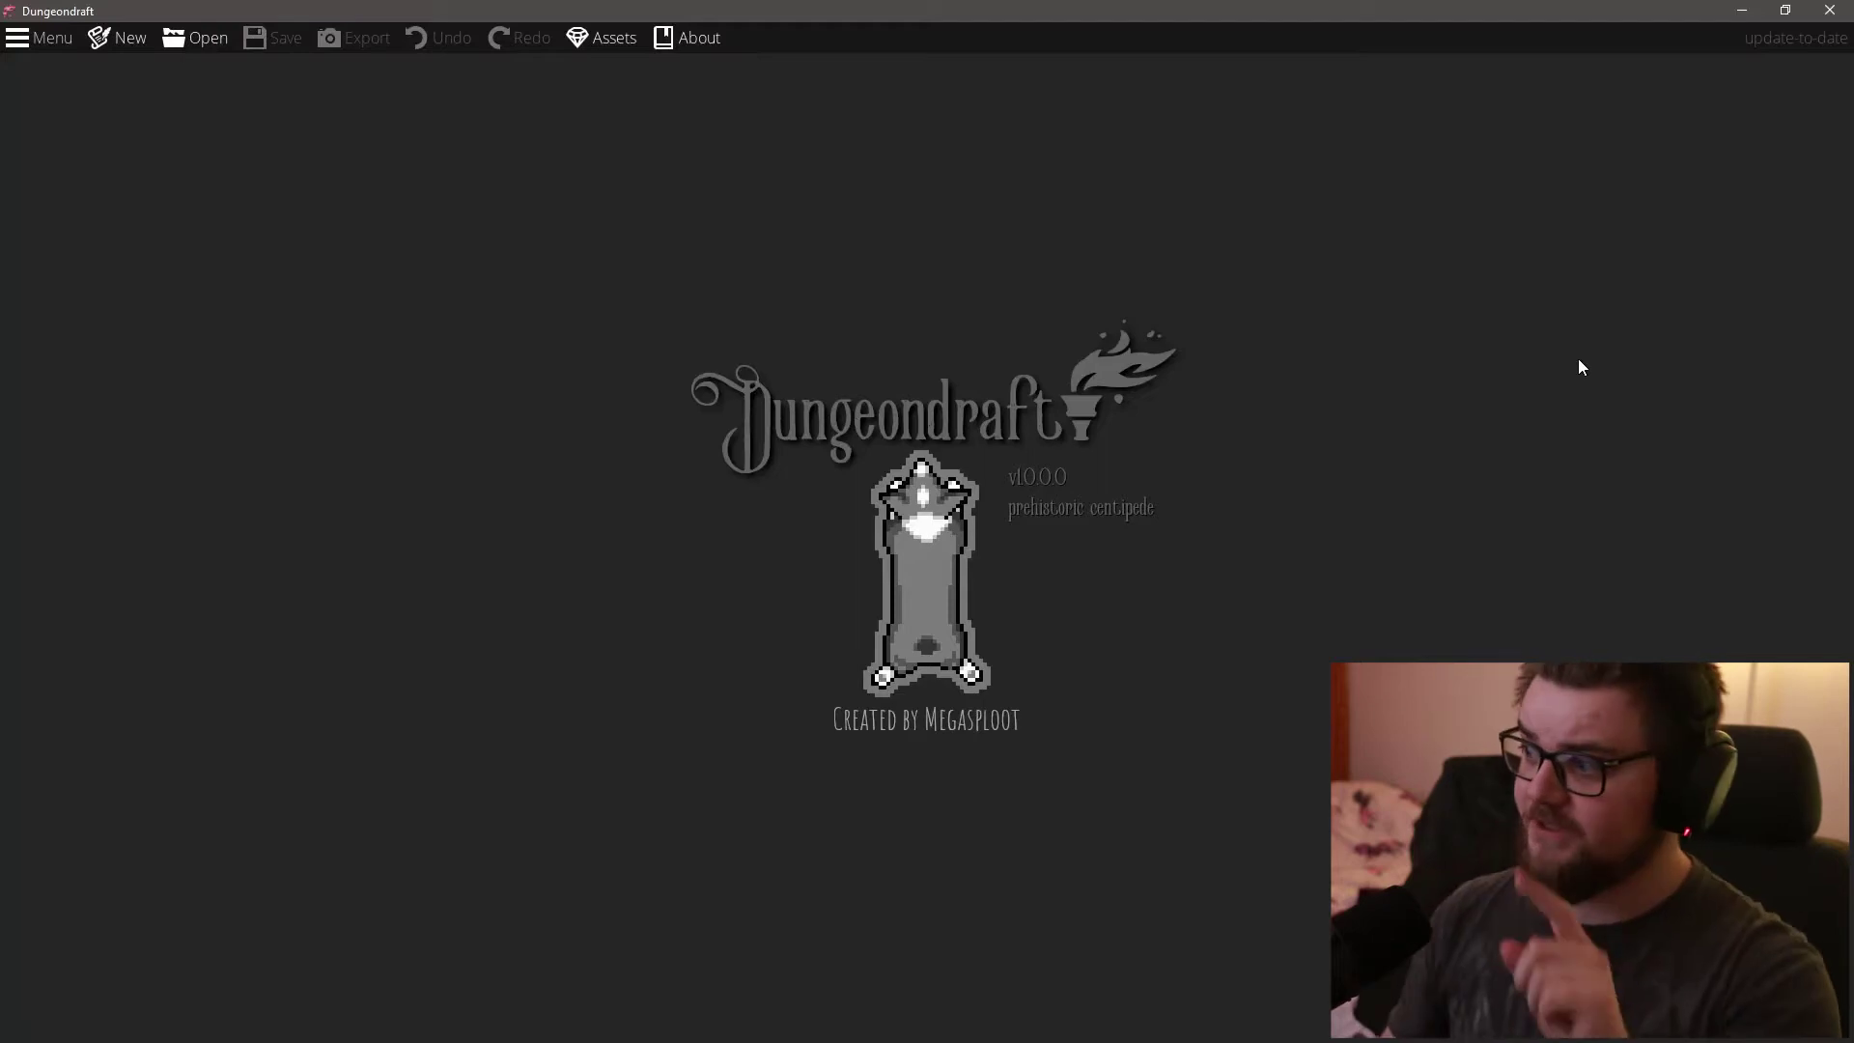
Step: Create a new 30 by 30 tile map that starts with the Map Wizard
click(123, 35)
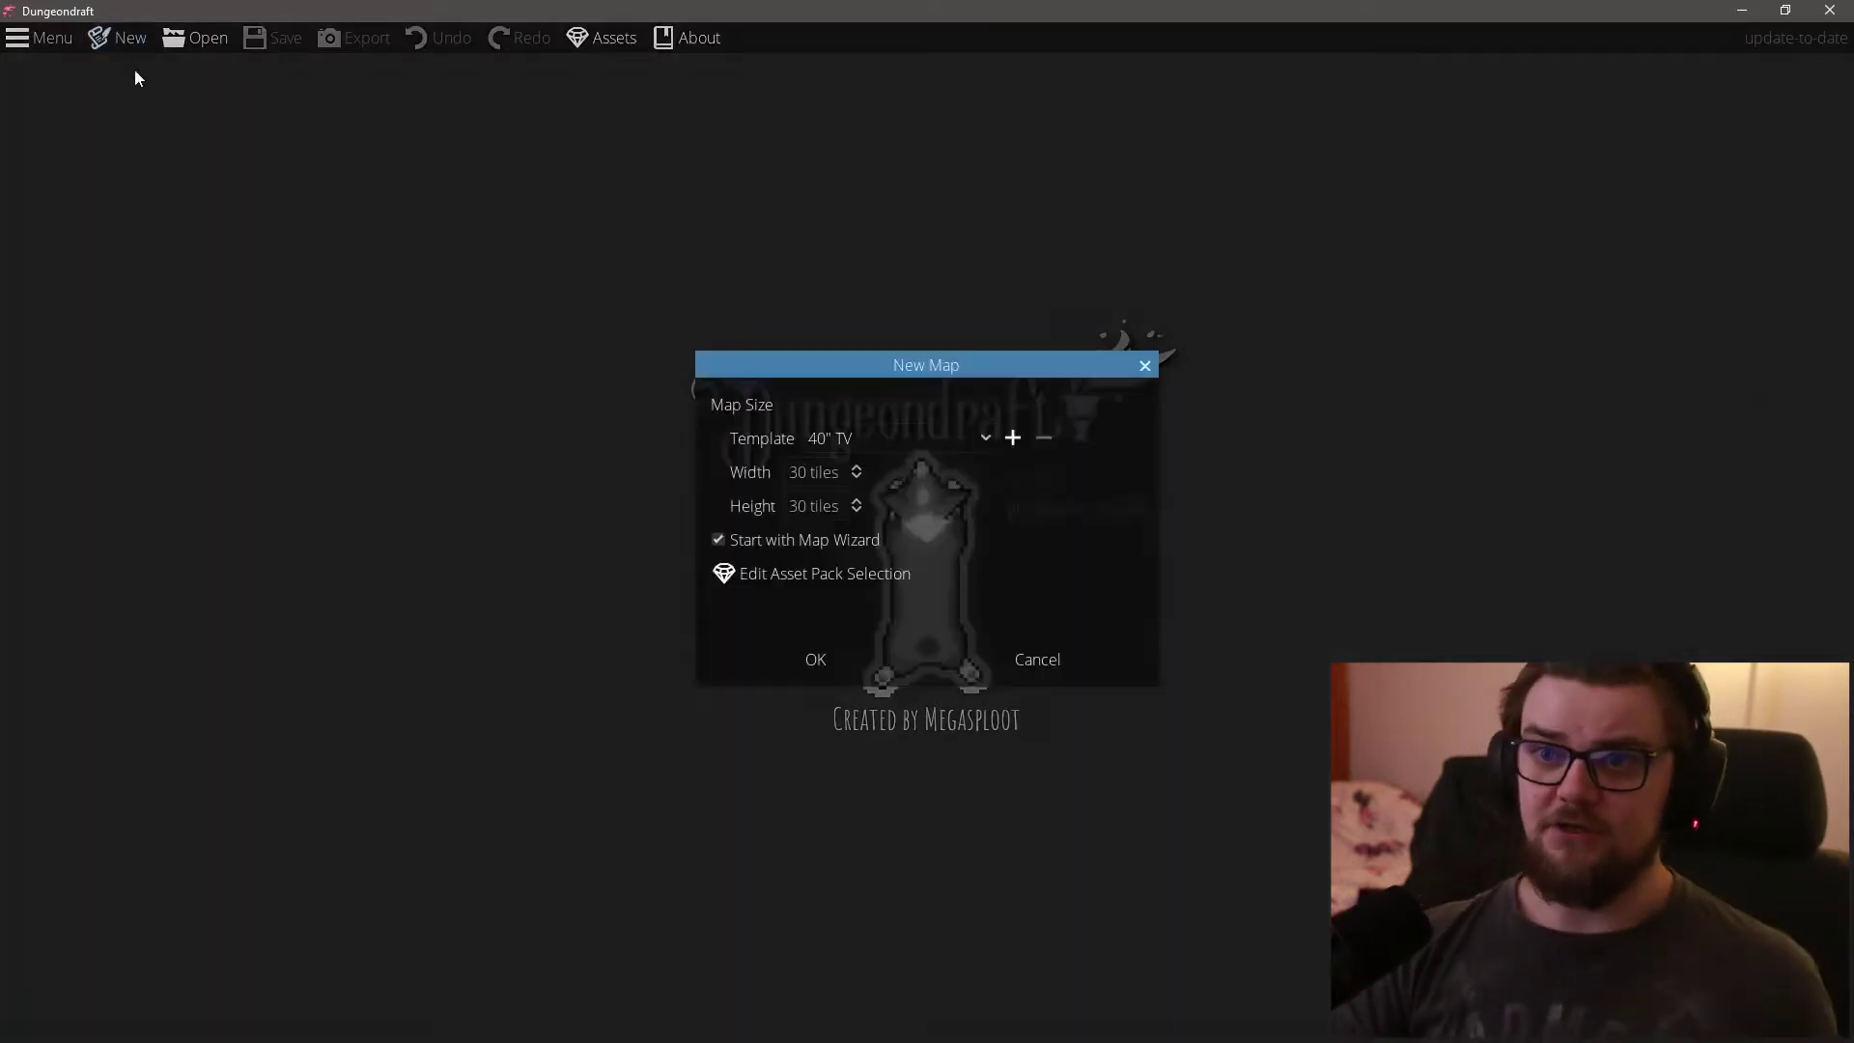
click(804, 541)
click(839, 658)
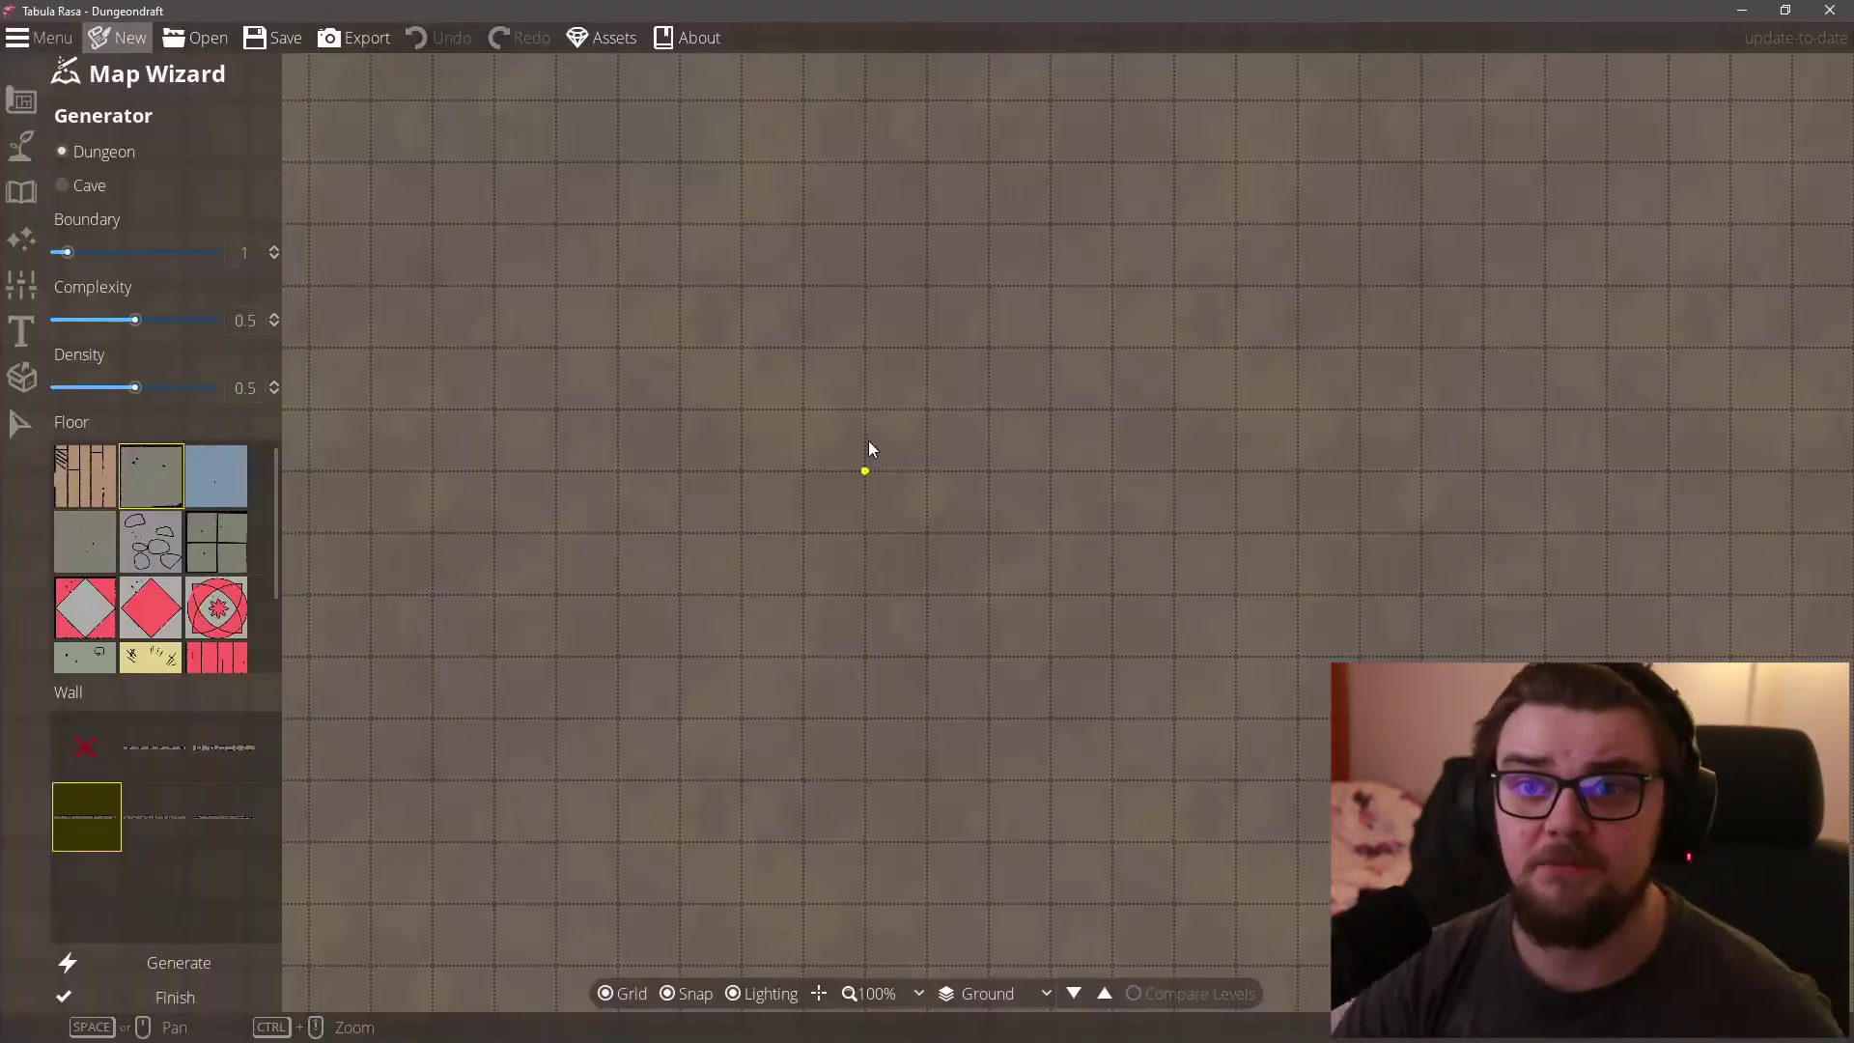
Step: Generate a cave with the Map Wizard at complexity 0.83 and density 0.89
click(96, 189)
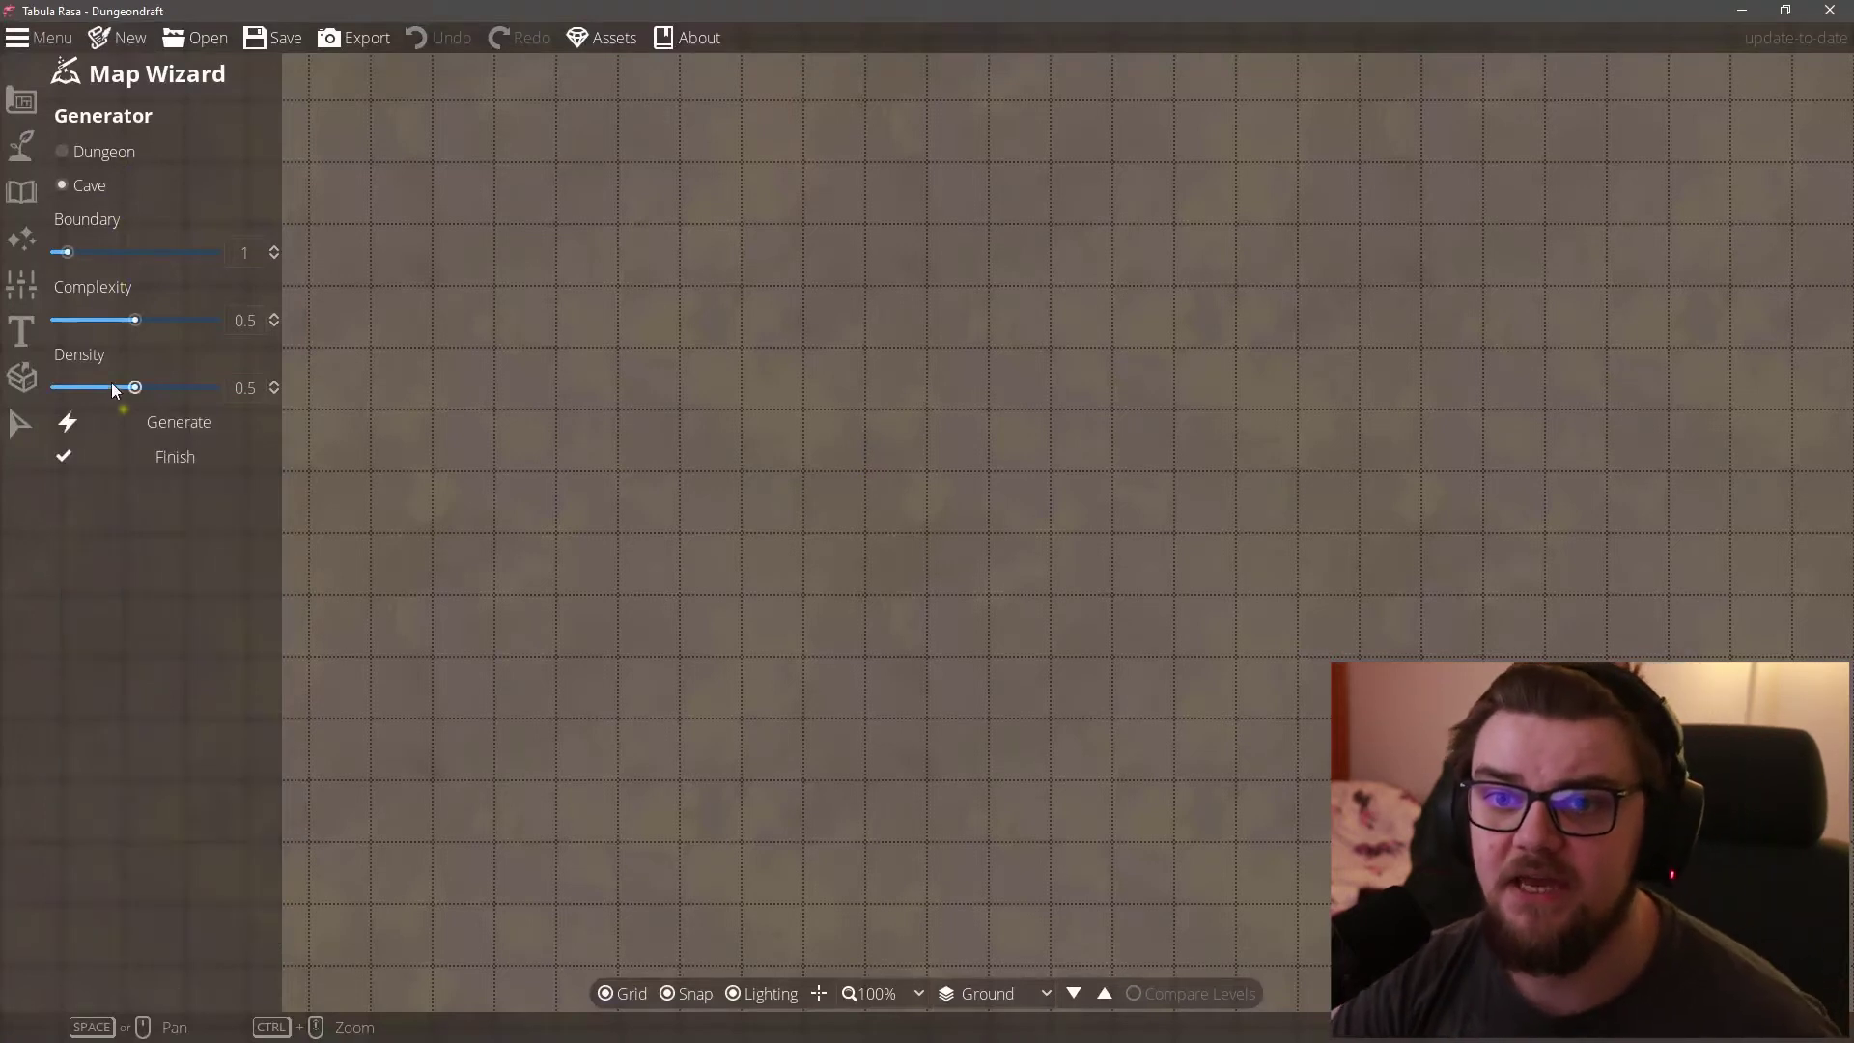
drag(133, 385, 203, 372)
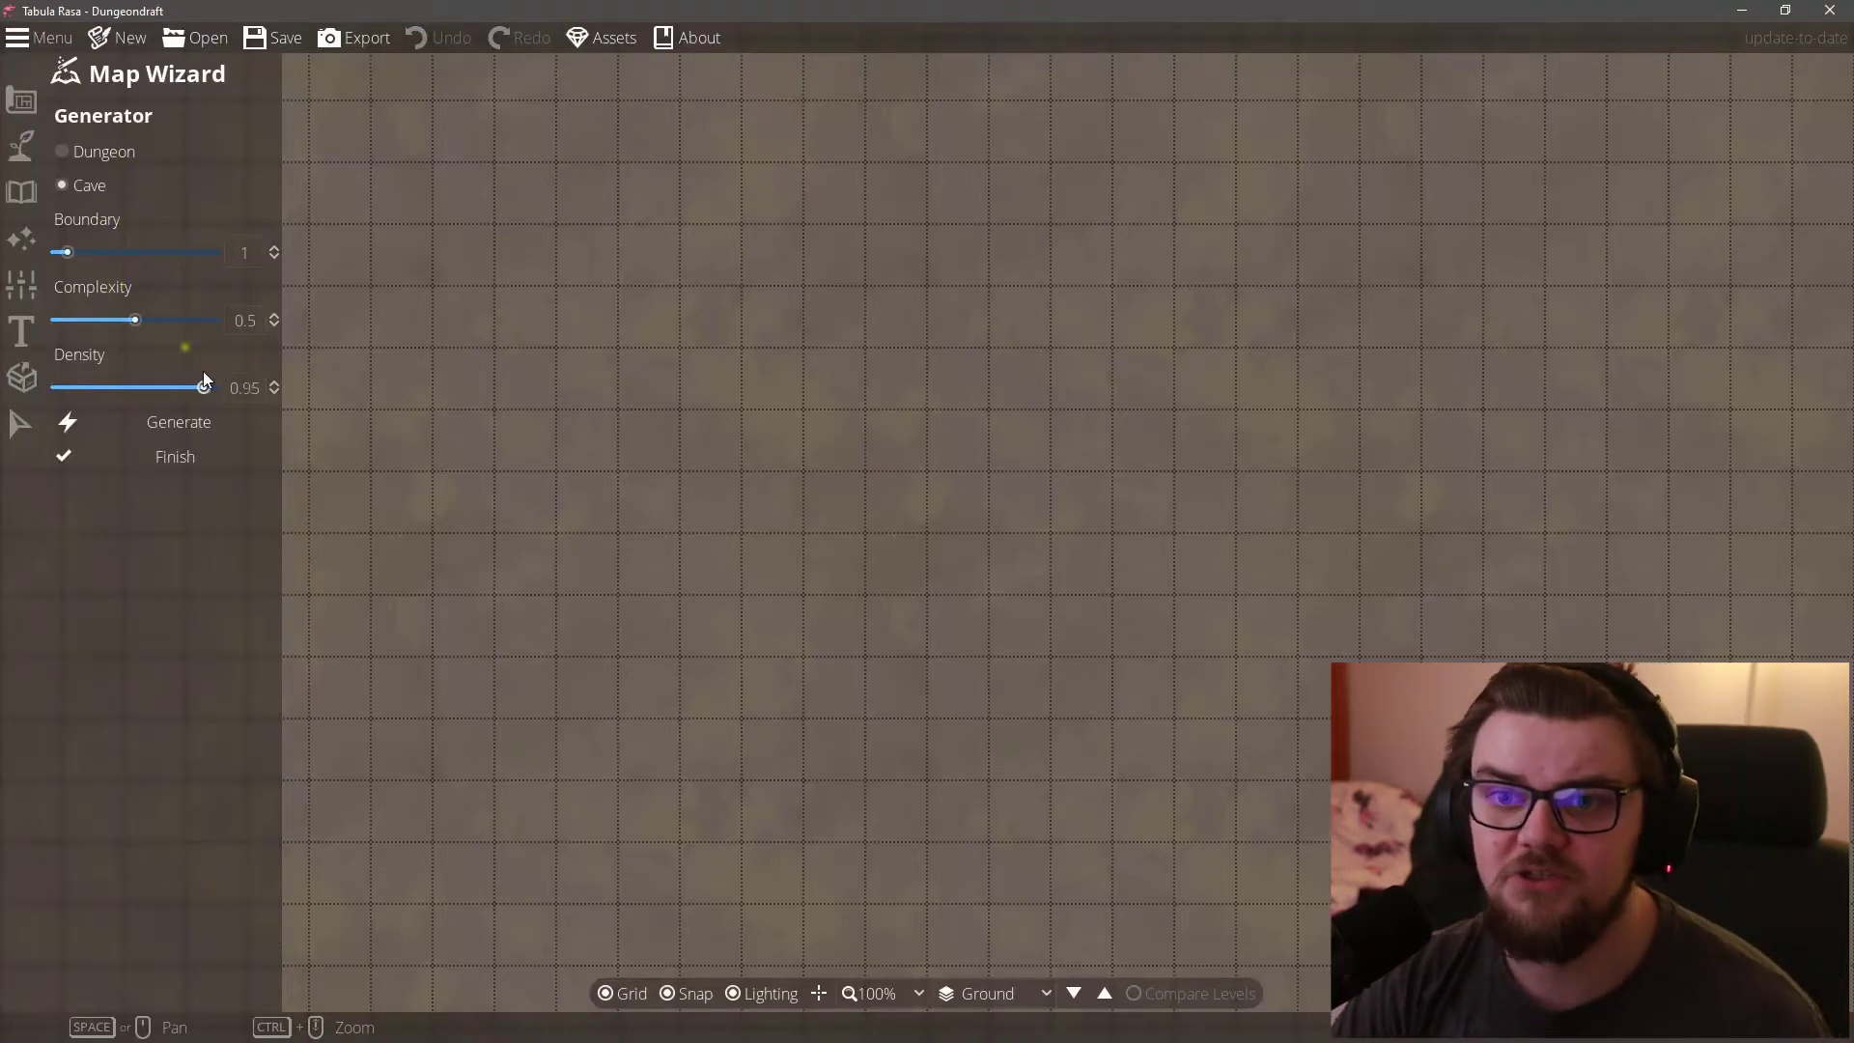
click(184, 320)
click(195, 428)
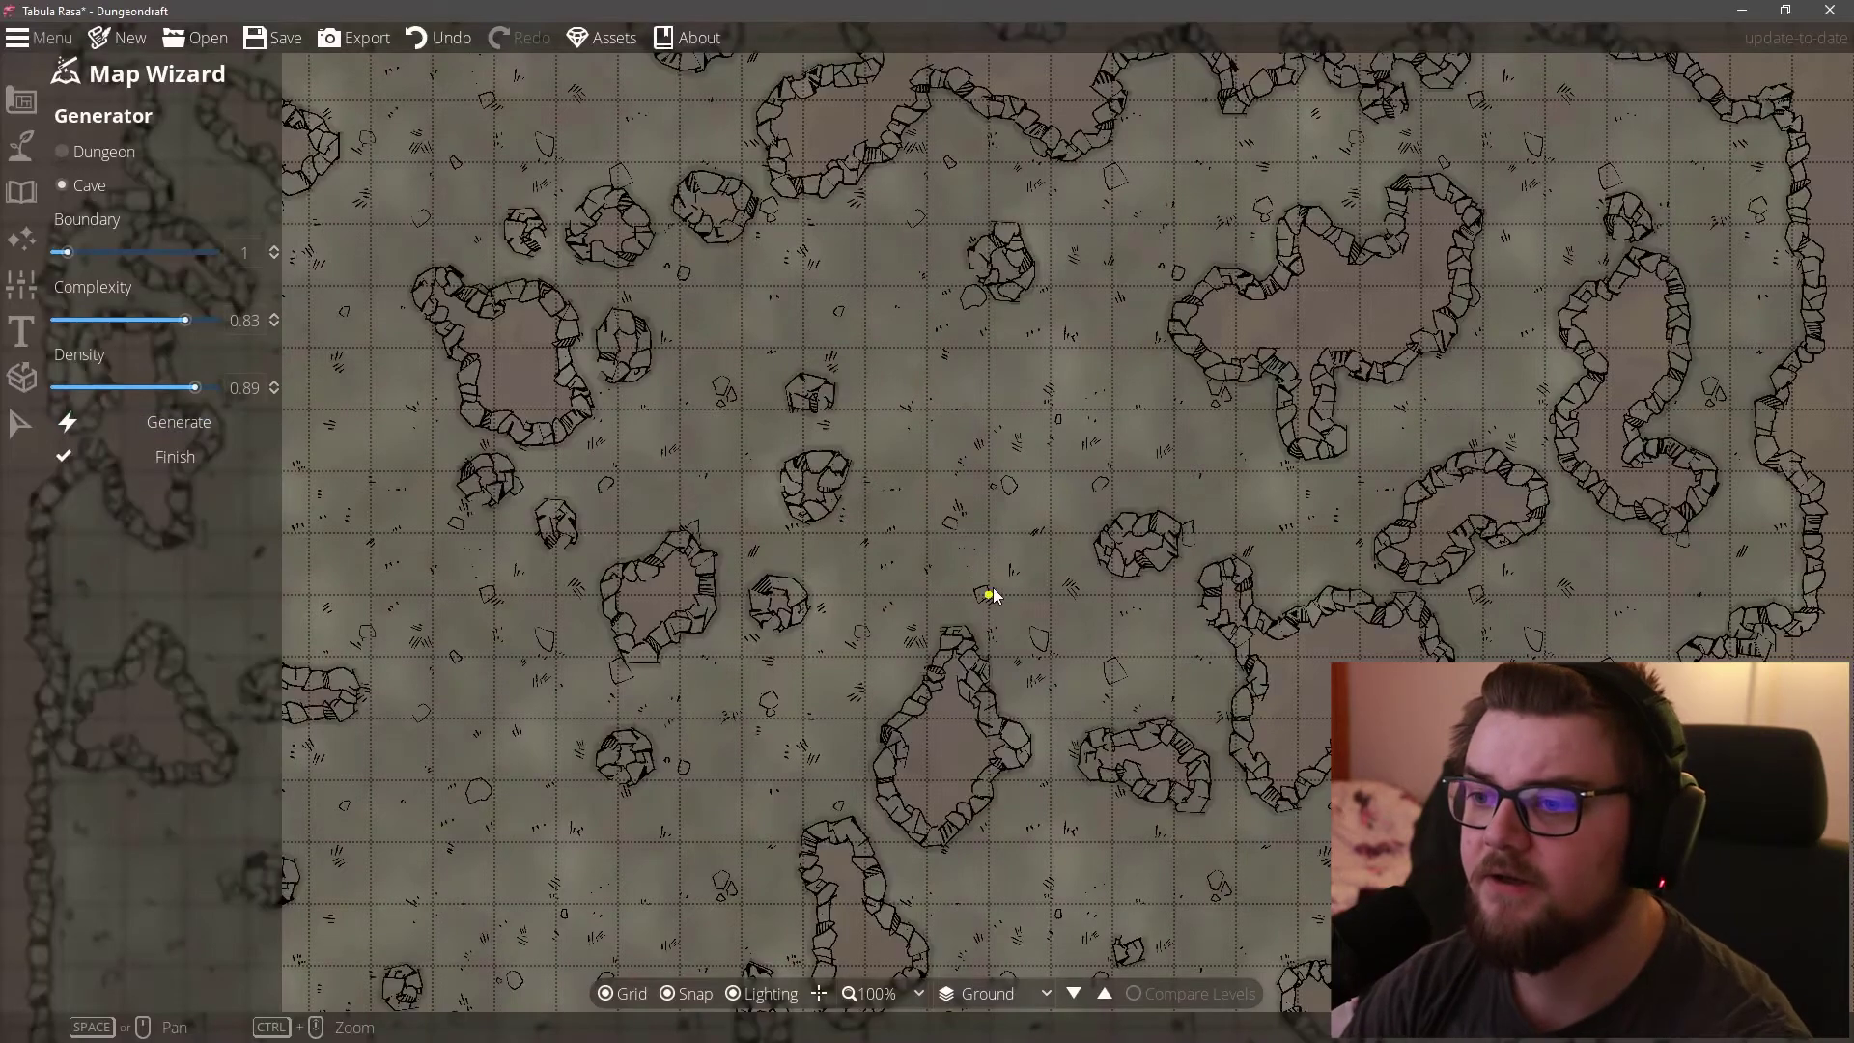
scroll(993, 591, down, 5)
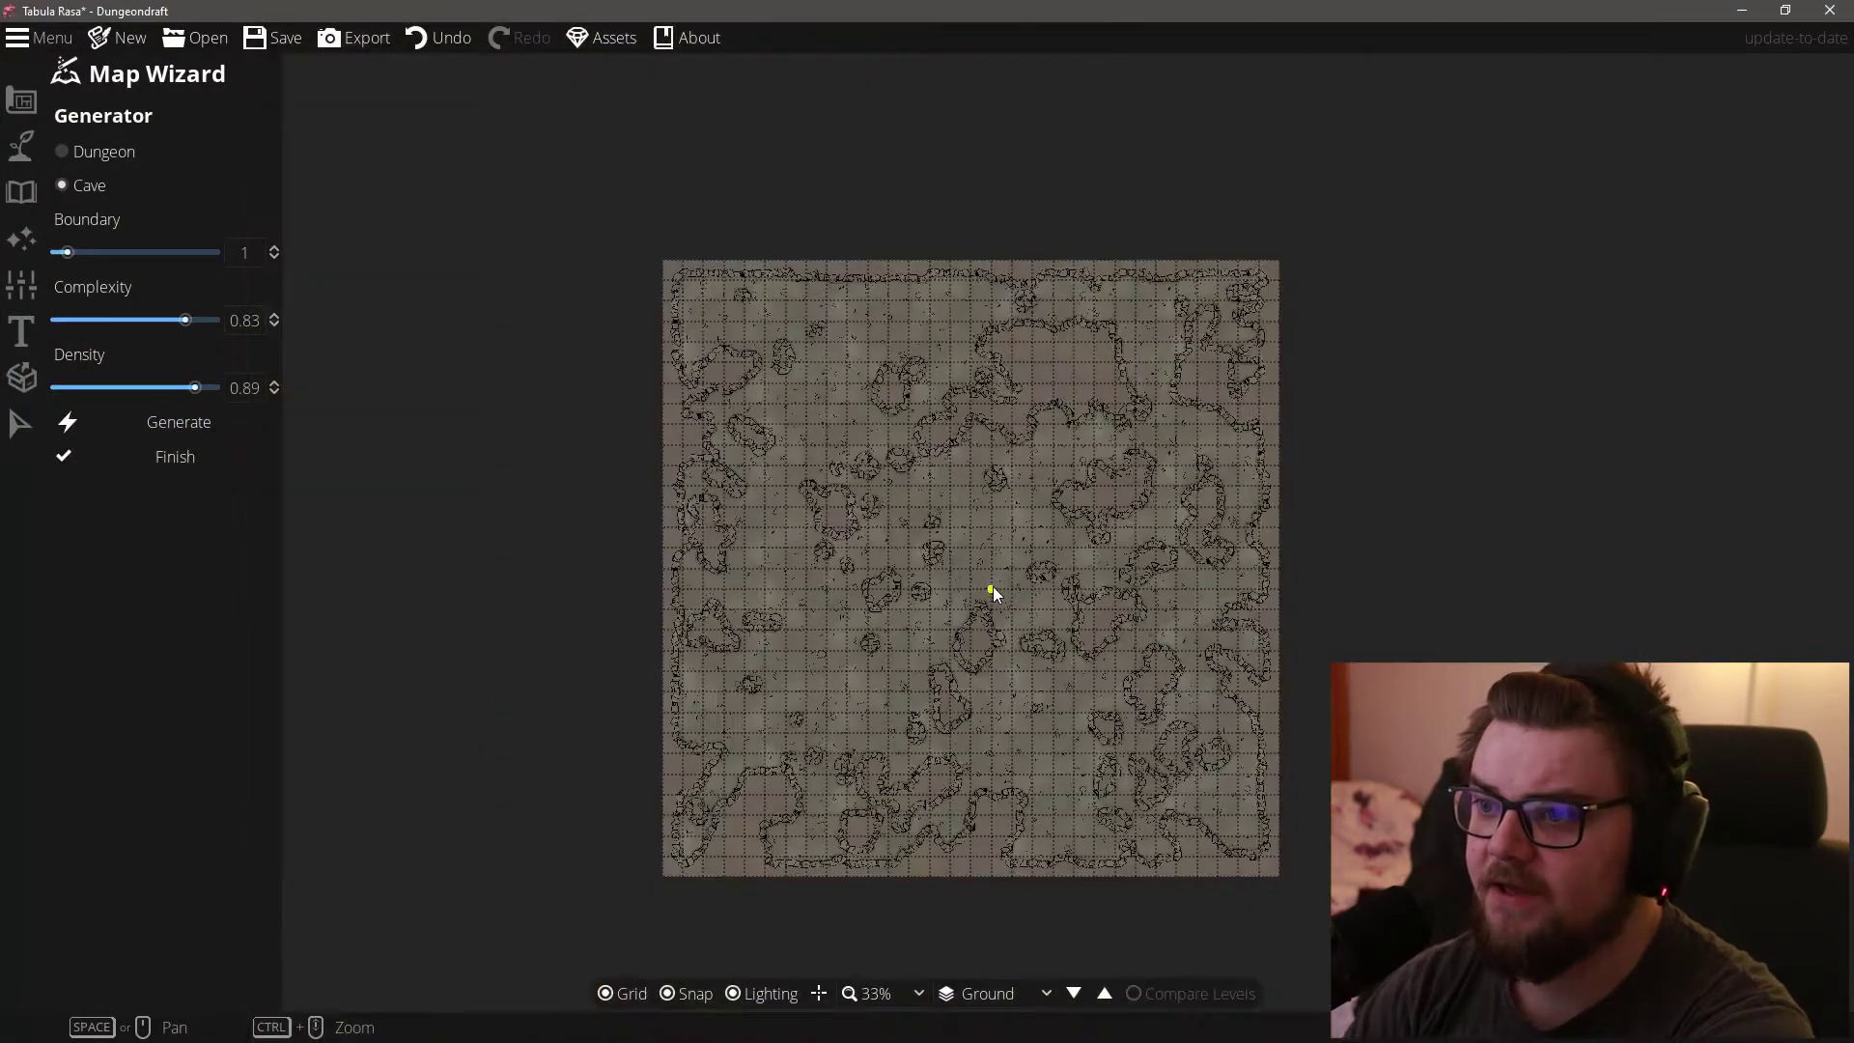
scroll(988, 595, up, 2)
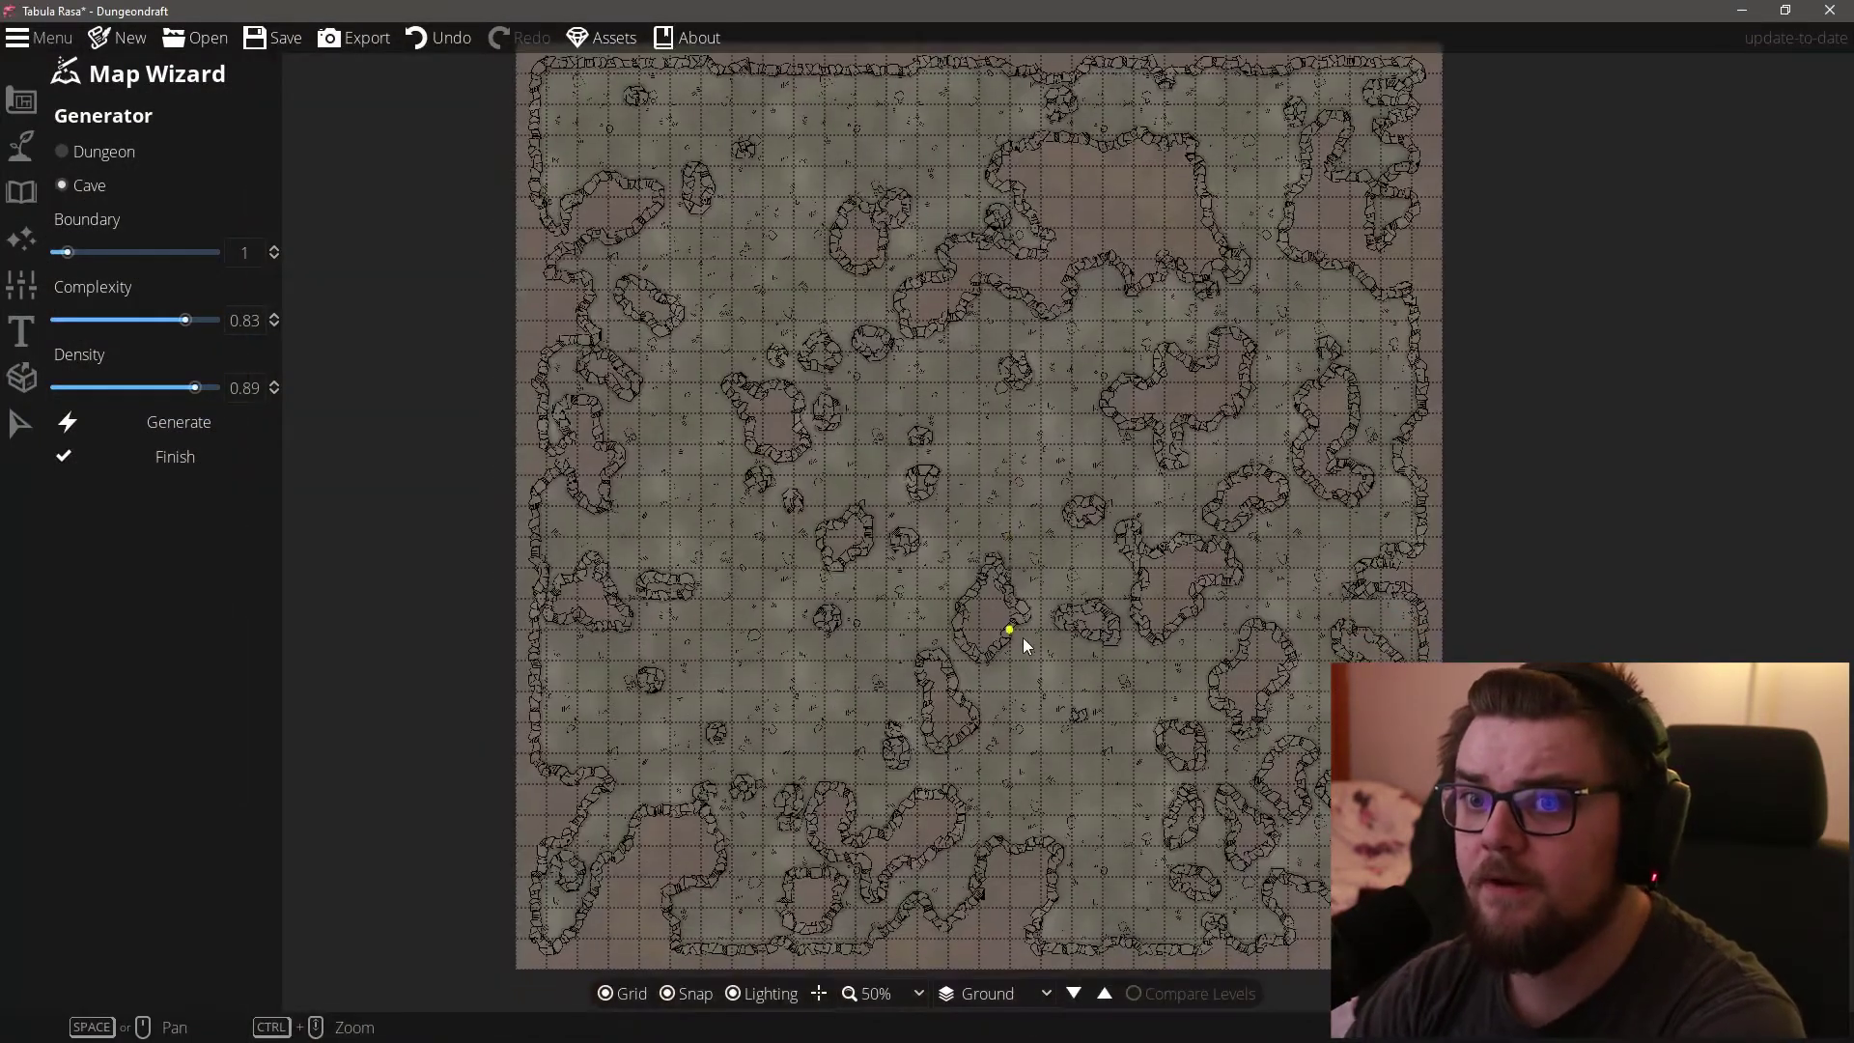
Step: Regenerate the cave layout several times with the same complexity and density
click(251, 419)
click(251, 419)
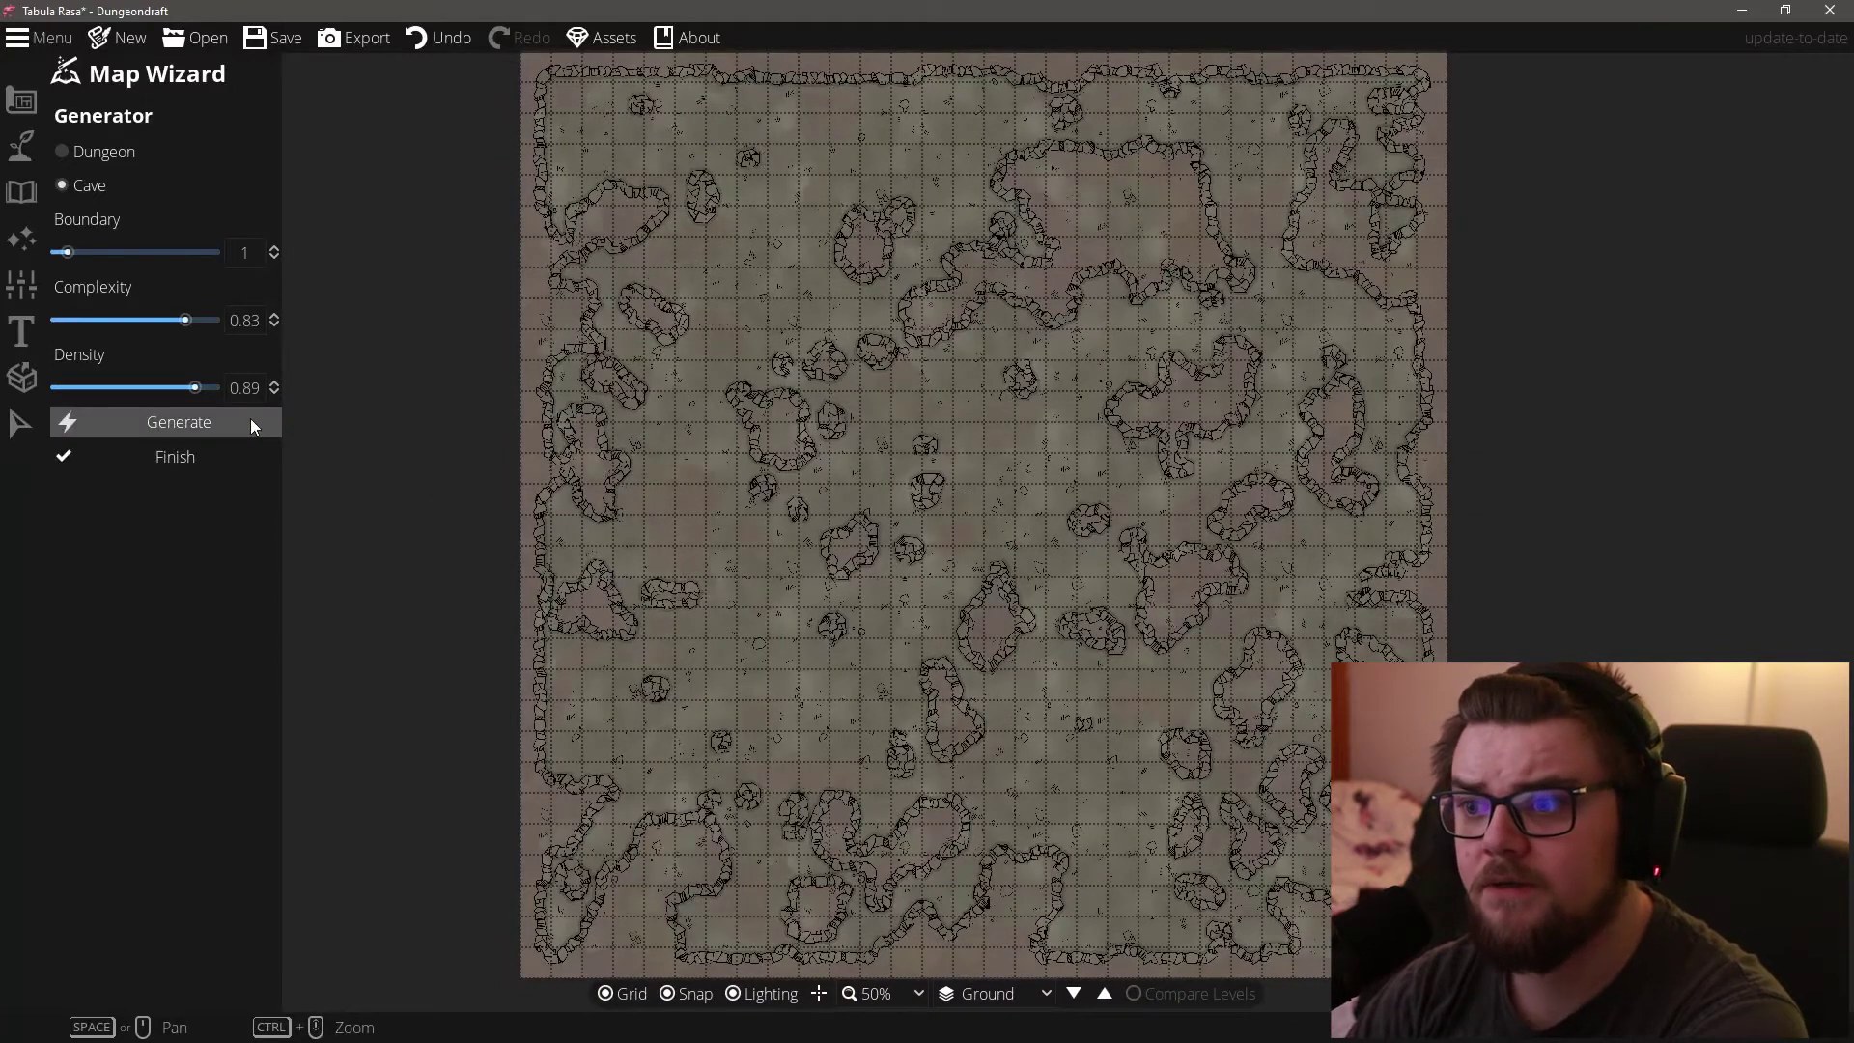
click(251, 419)
click(251, 419)
click(251, 419)
Step: Lower the cave density to 0.61, regenerate the layout several times and finish the Map Wizard
drag(195, 387, 172, 389)
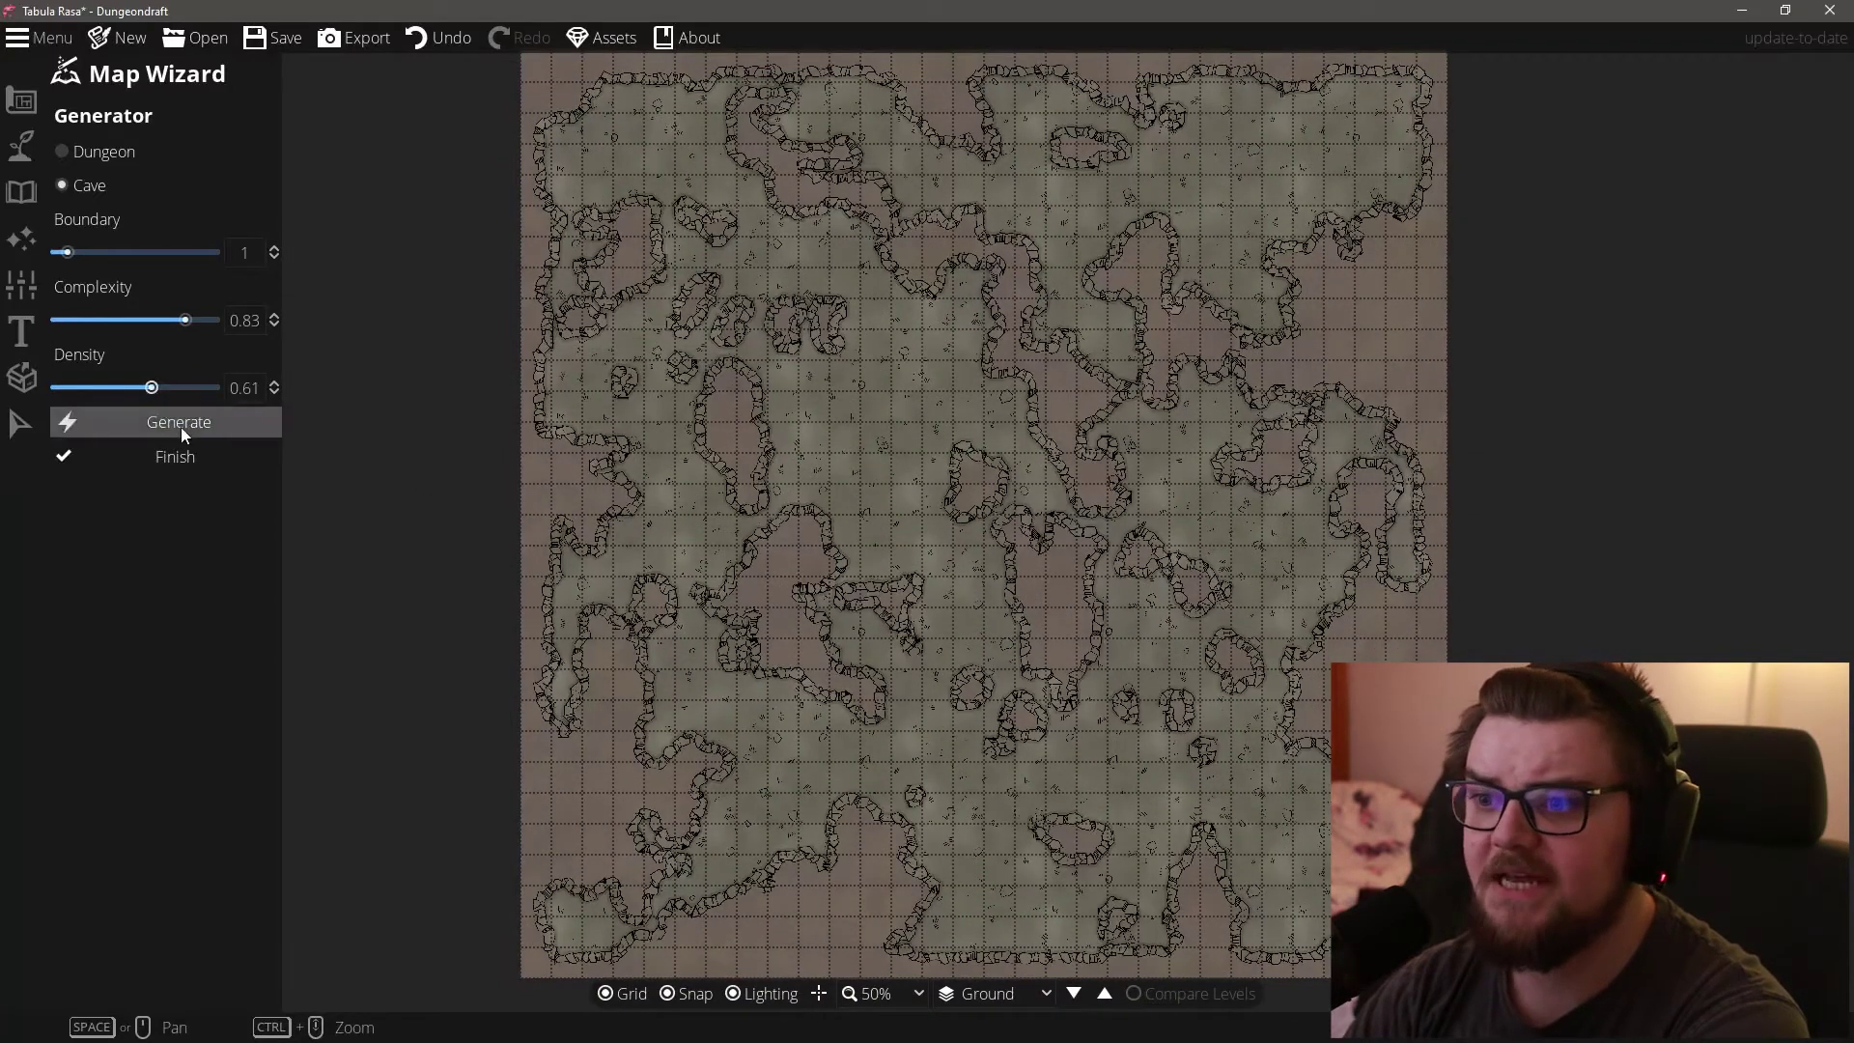
click(182, 428)
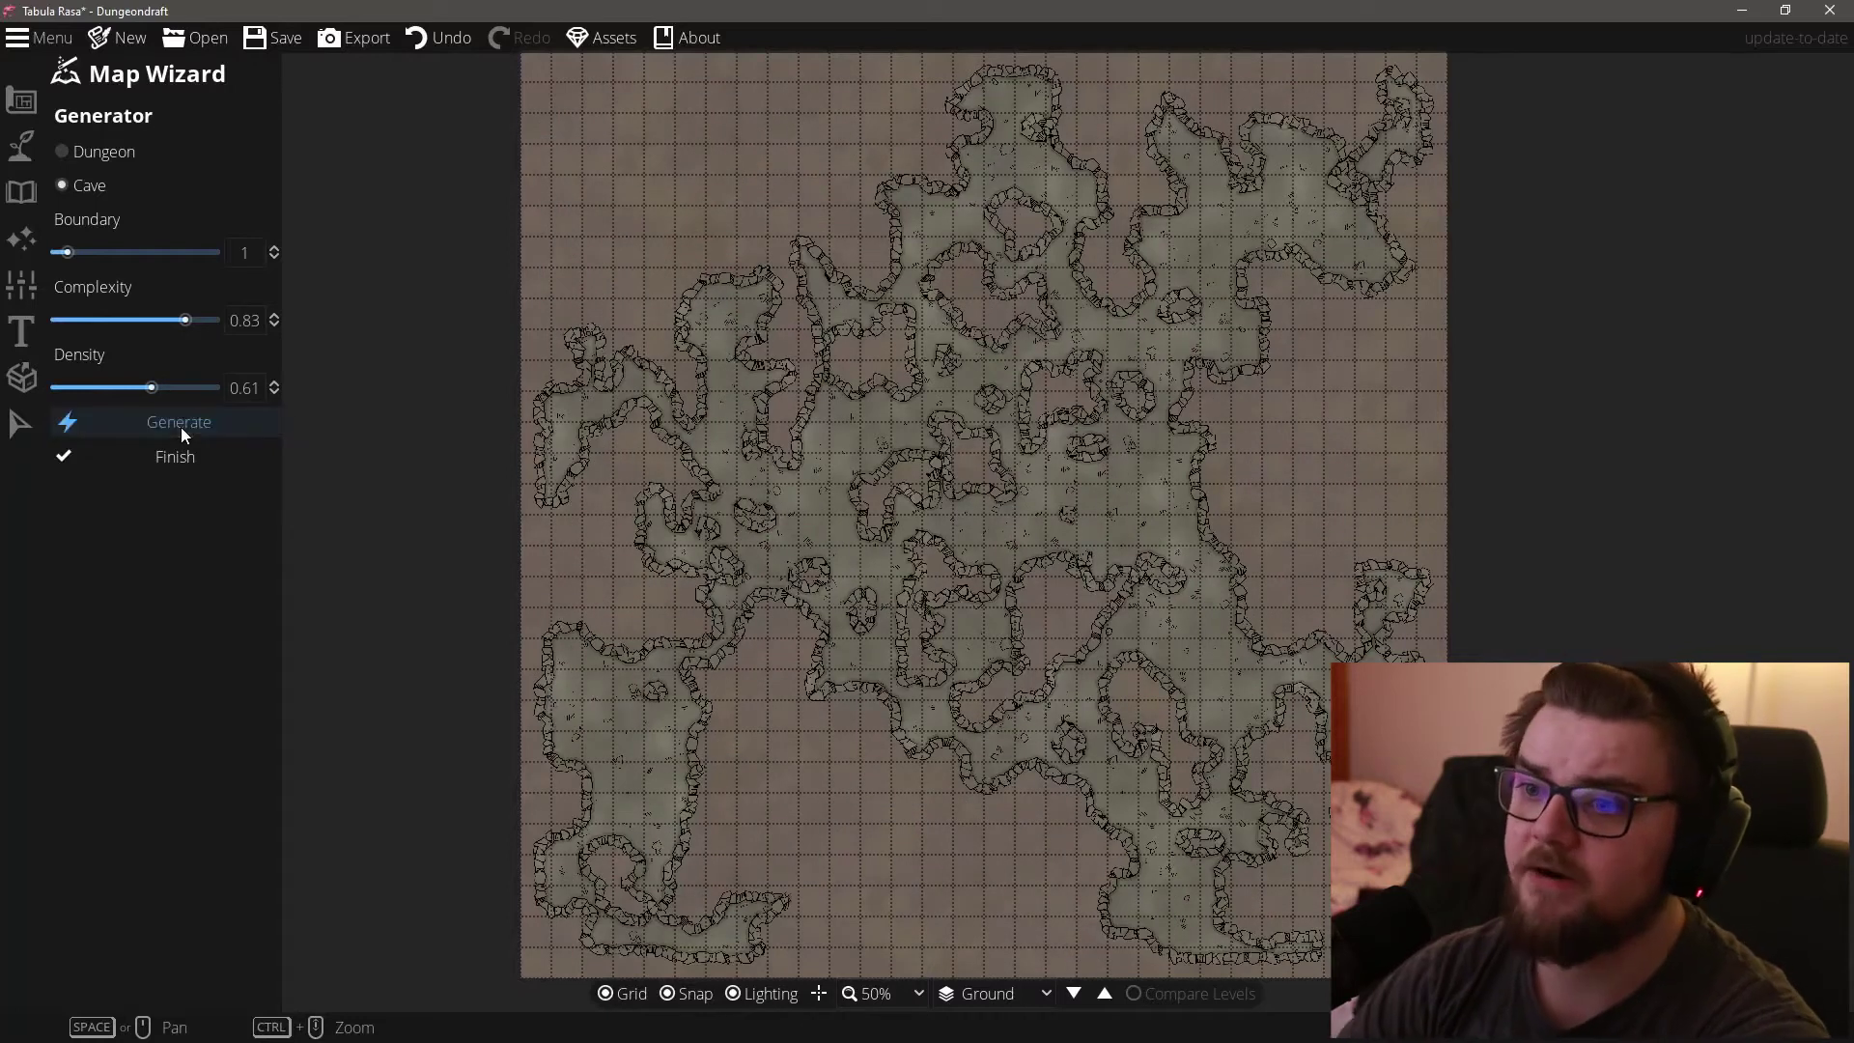
click(181, 426)
click(181, 427)
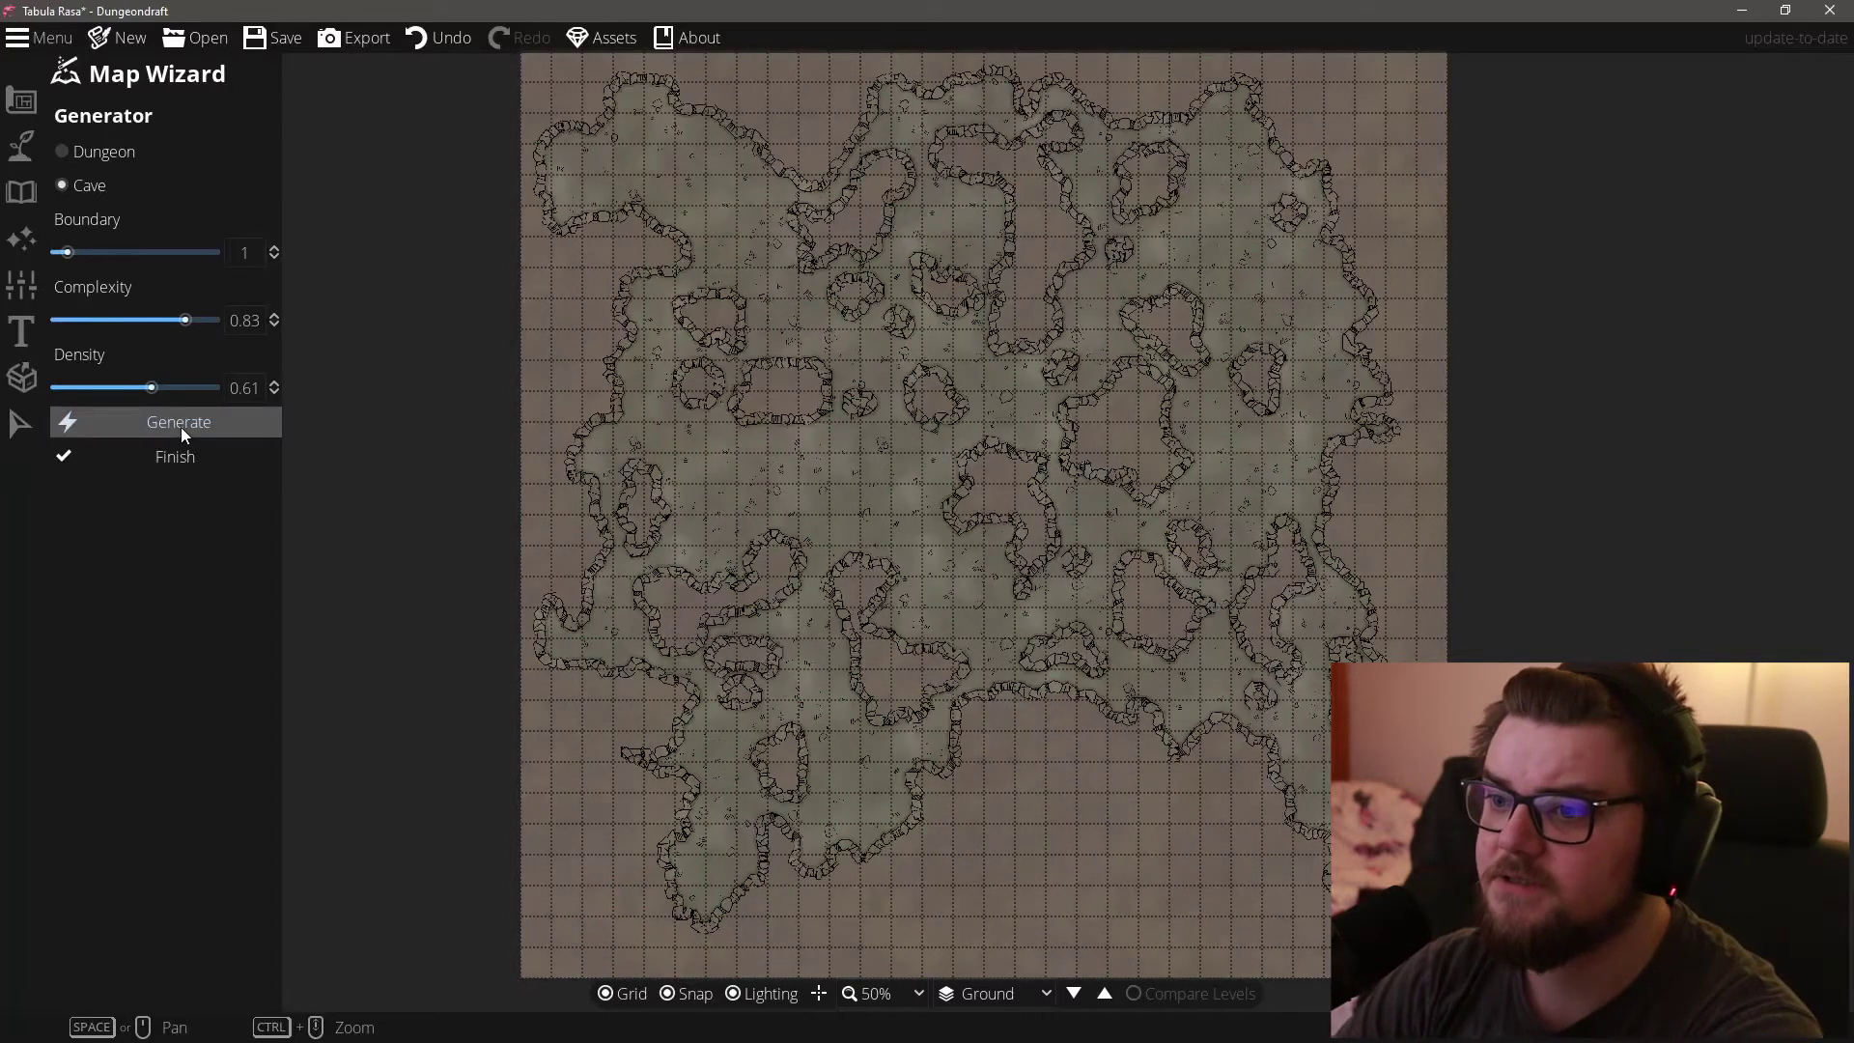
click(182, 427)
click(181, 427)
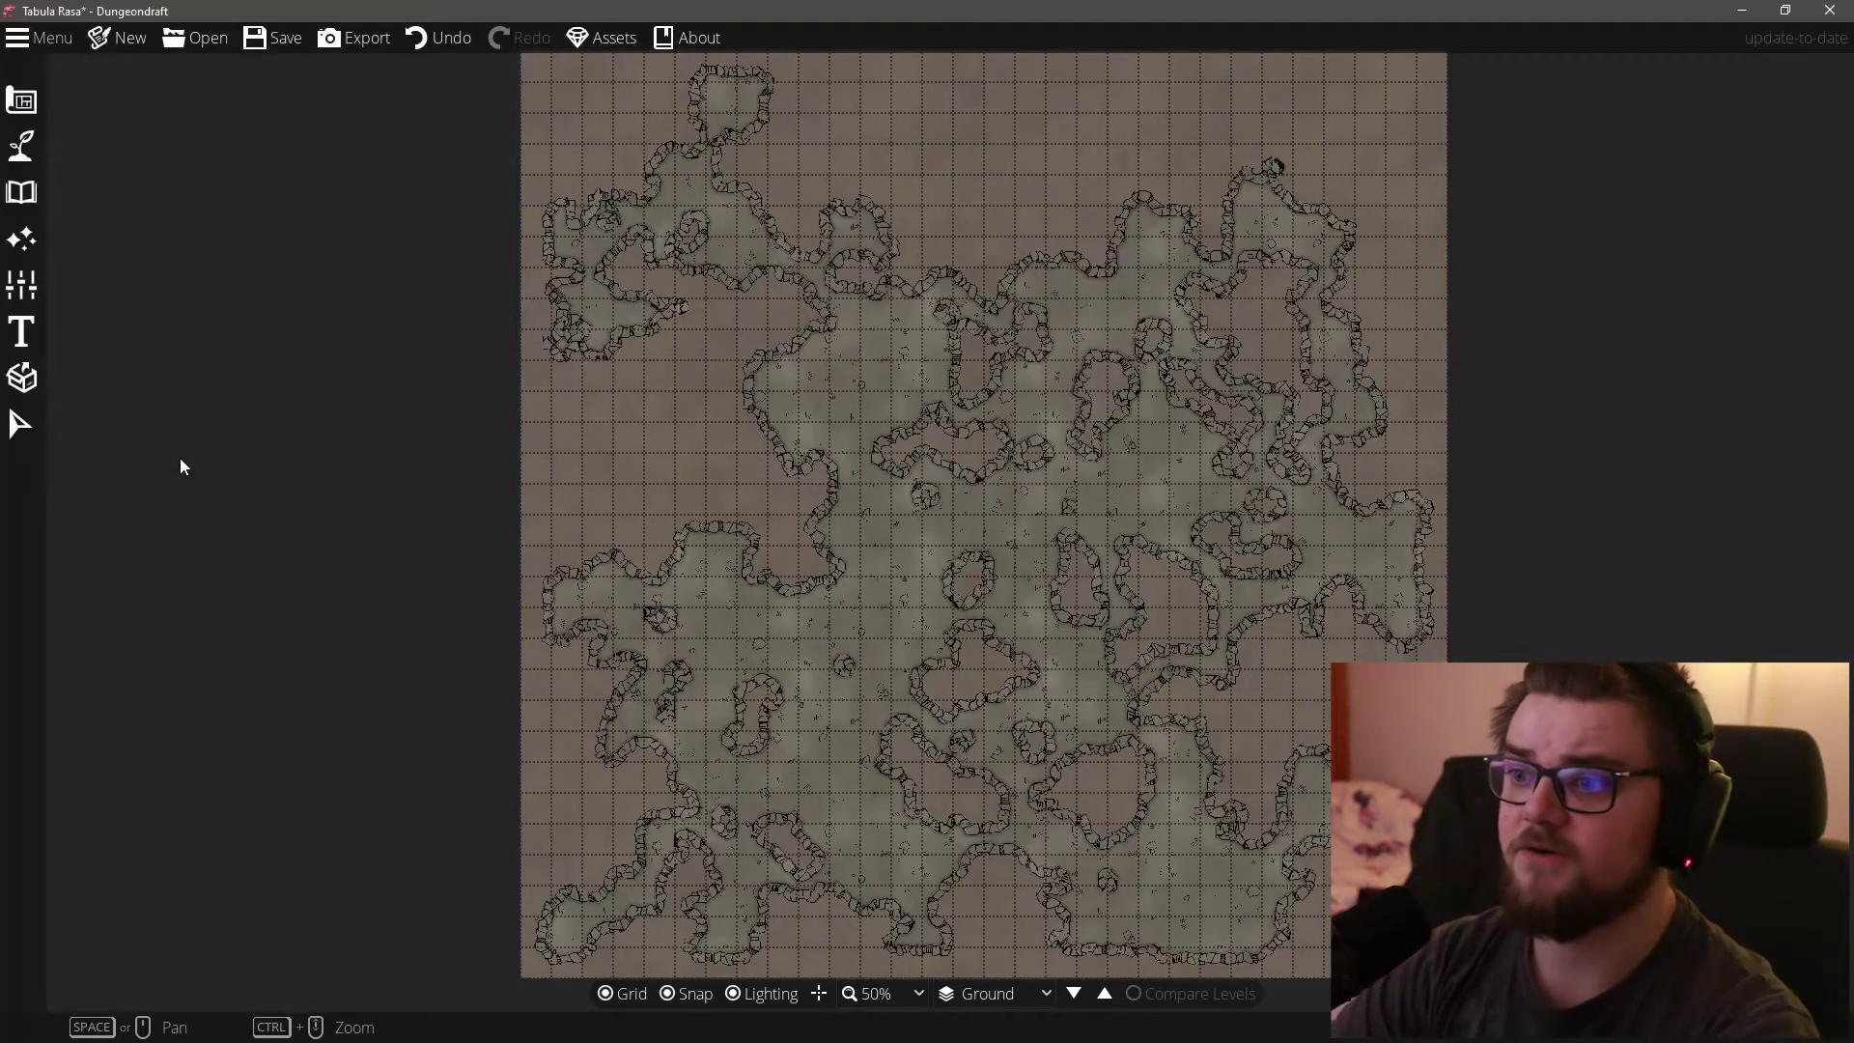
Step: Search the object library for "bones" with the Scatter Tool and select the six bone pile assets
click(21, 191)
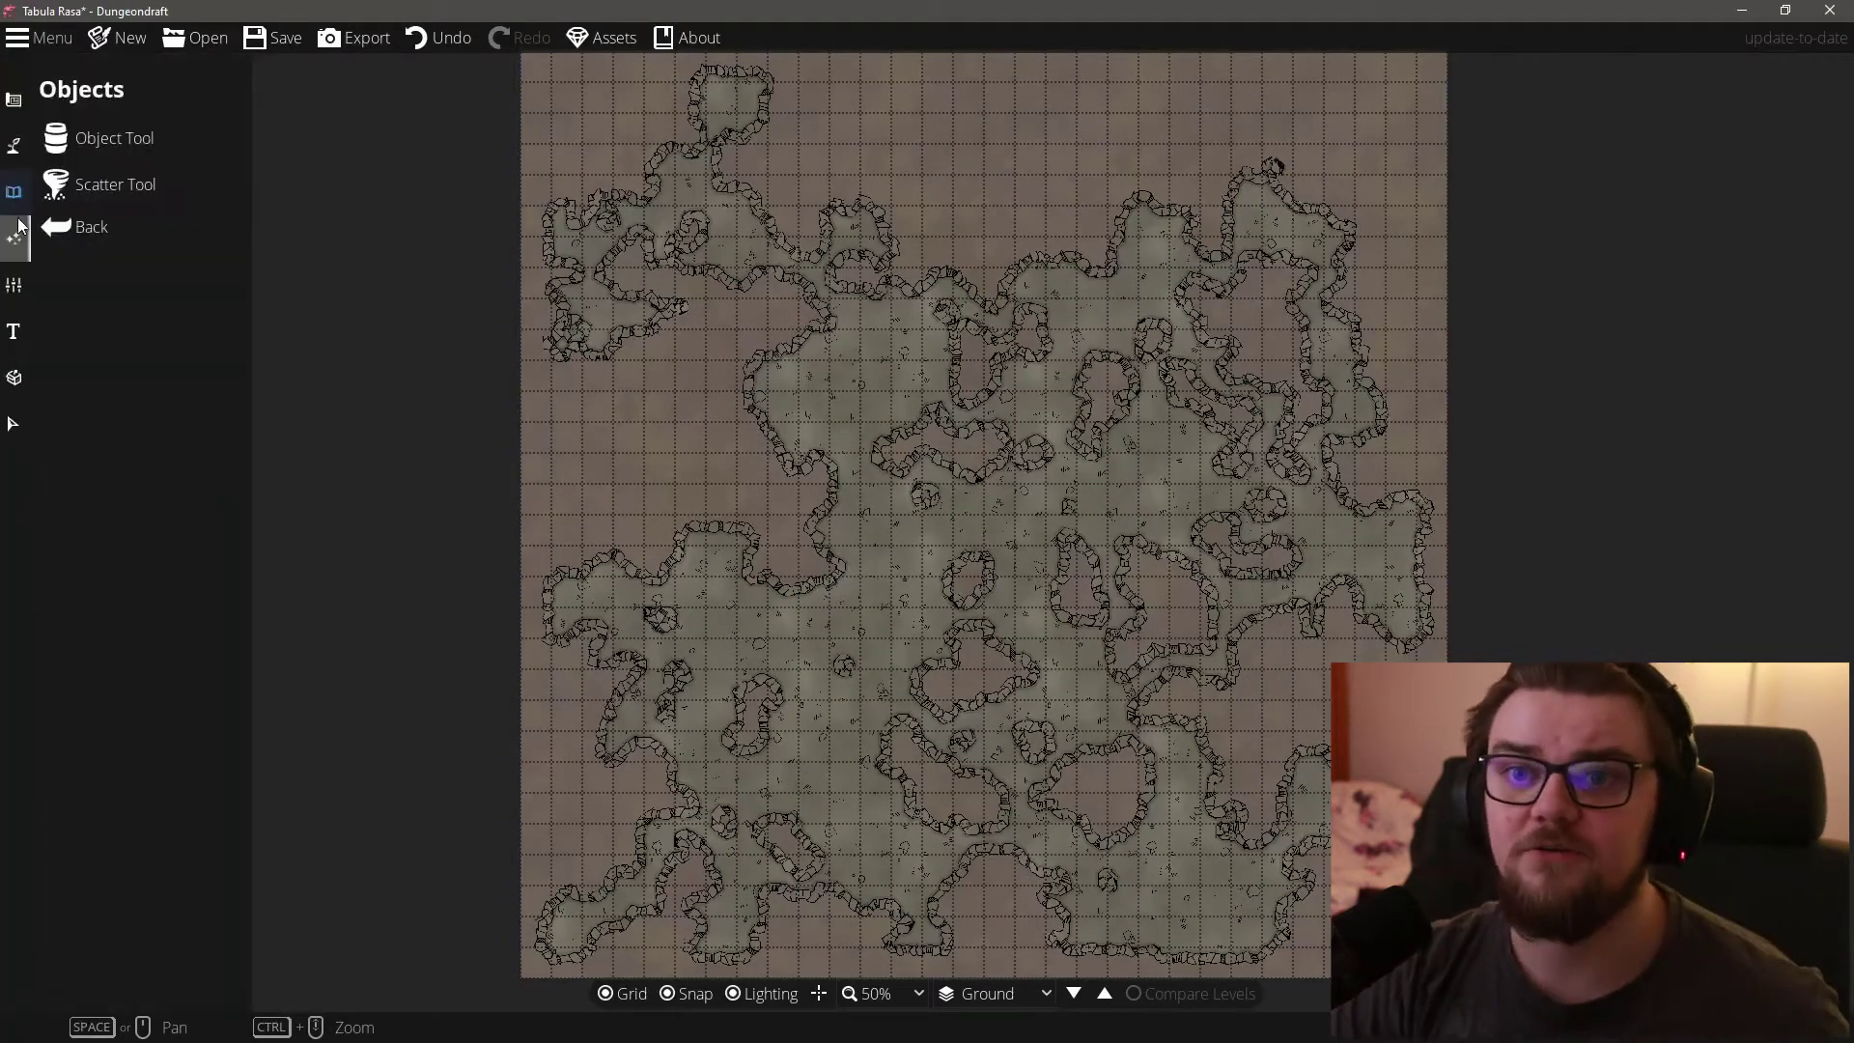
click(79, 189)
click(1730, 155)
text(bones)
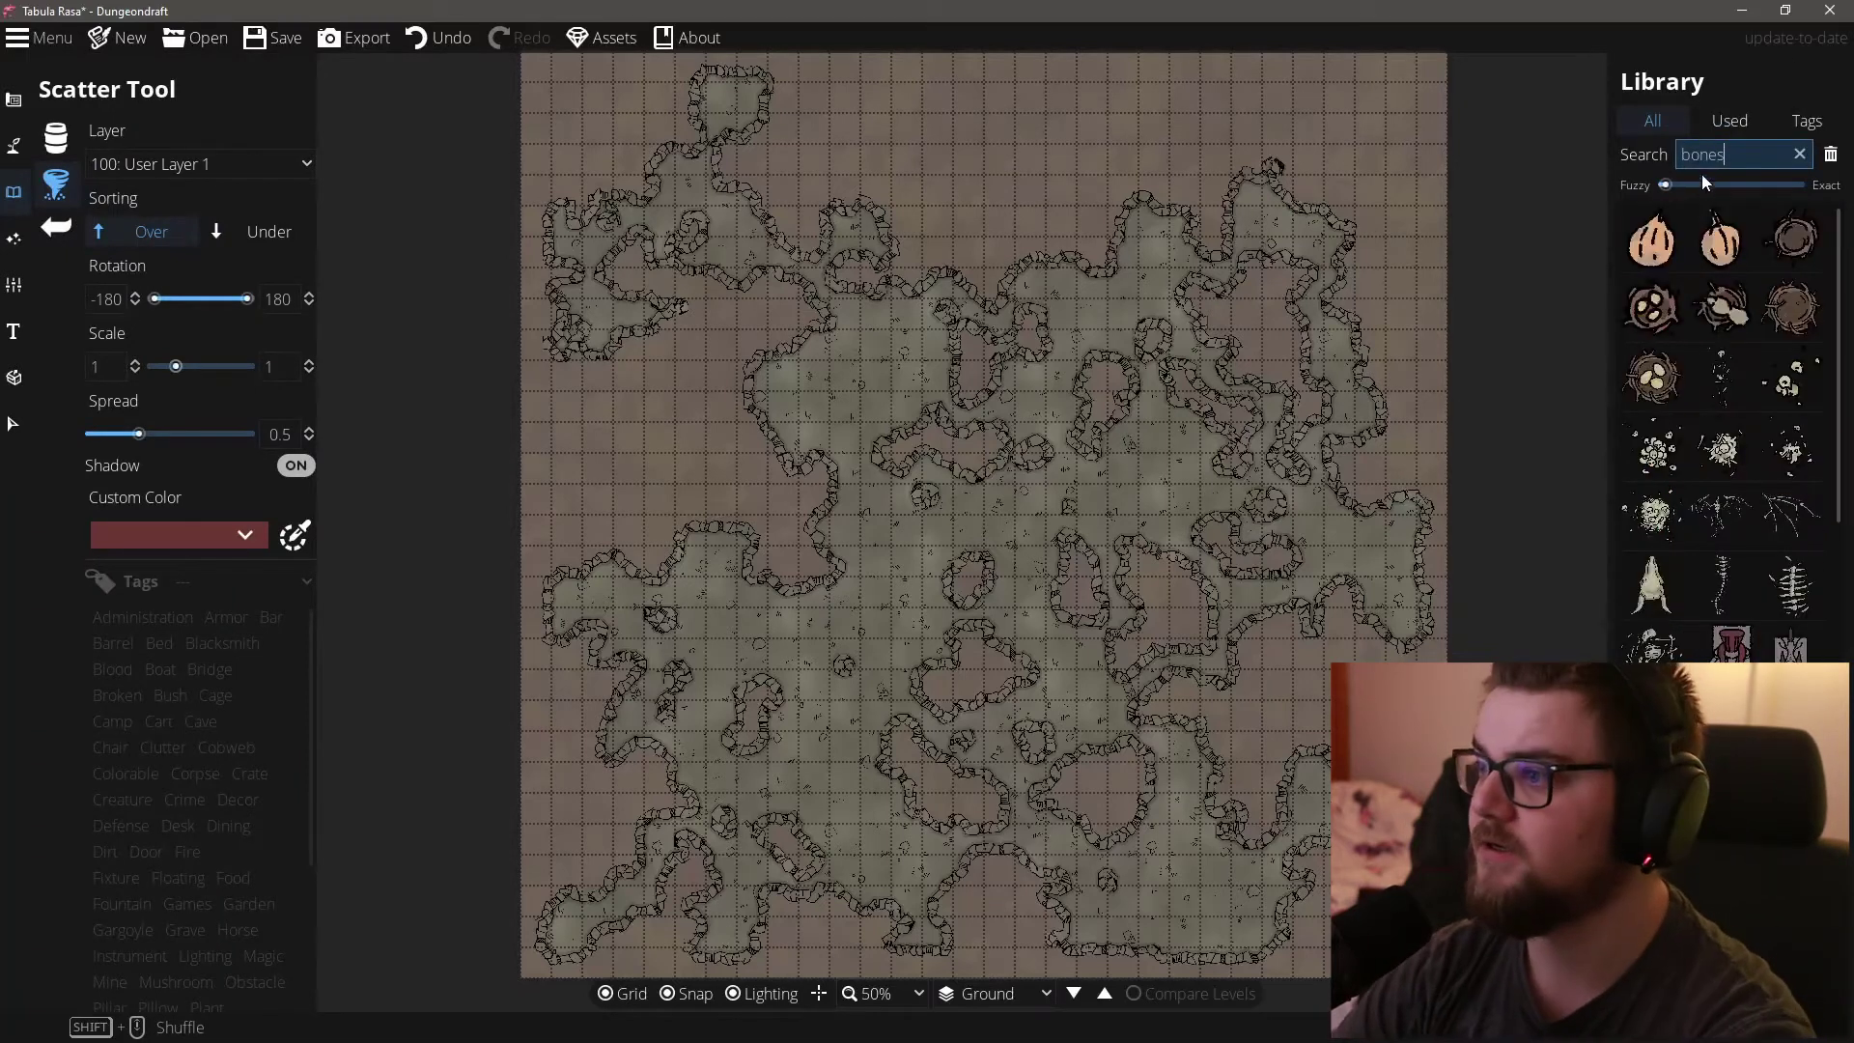
click(1738, 379)
shift+click(1657, 534)
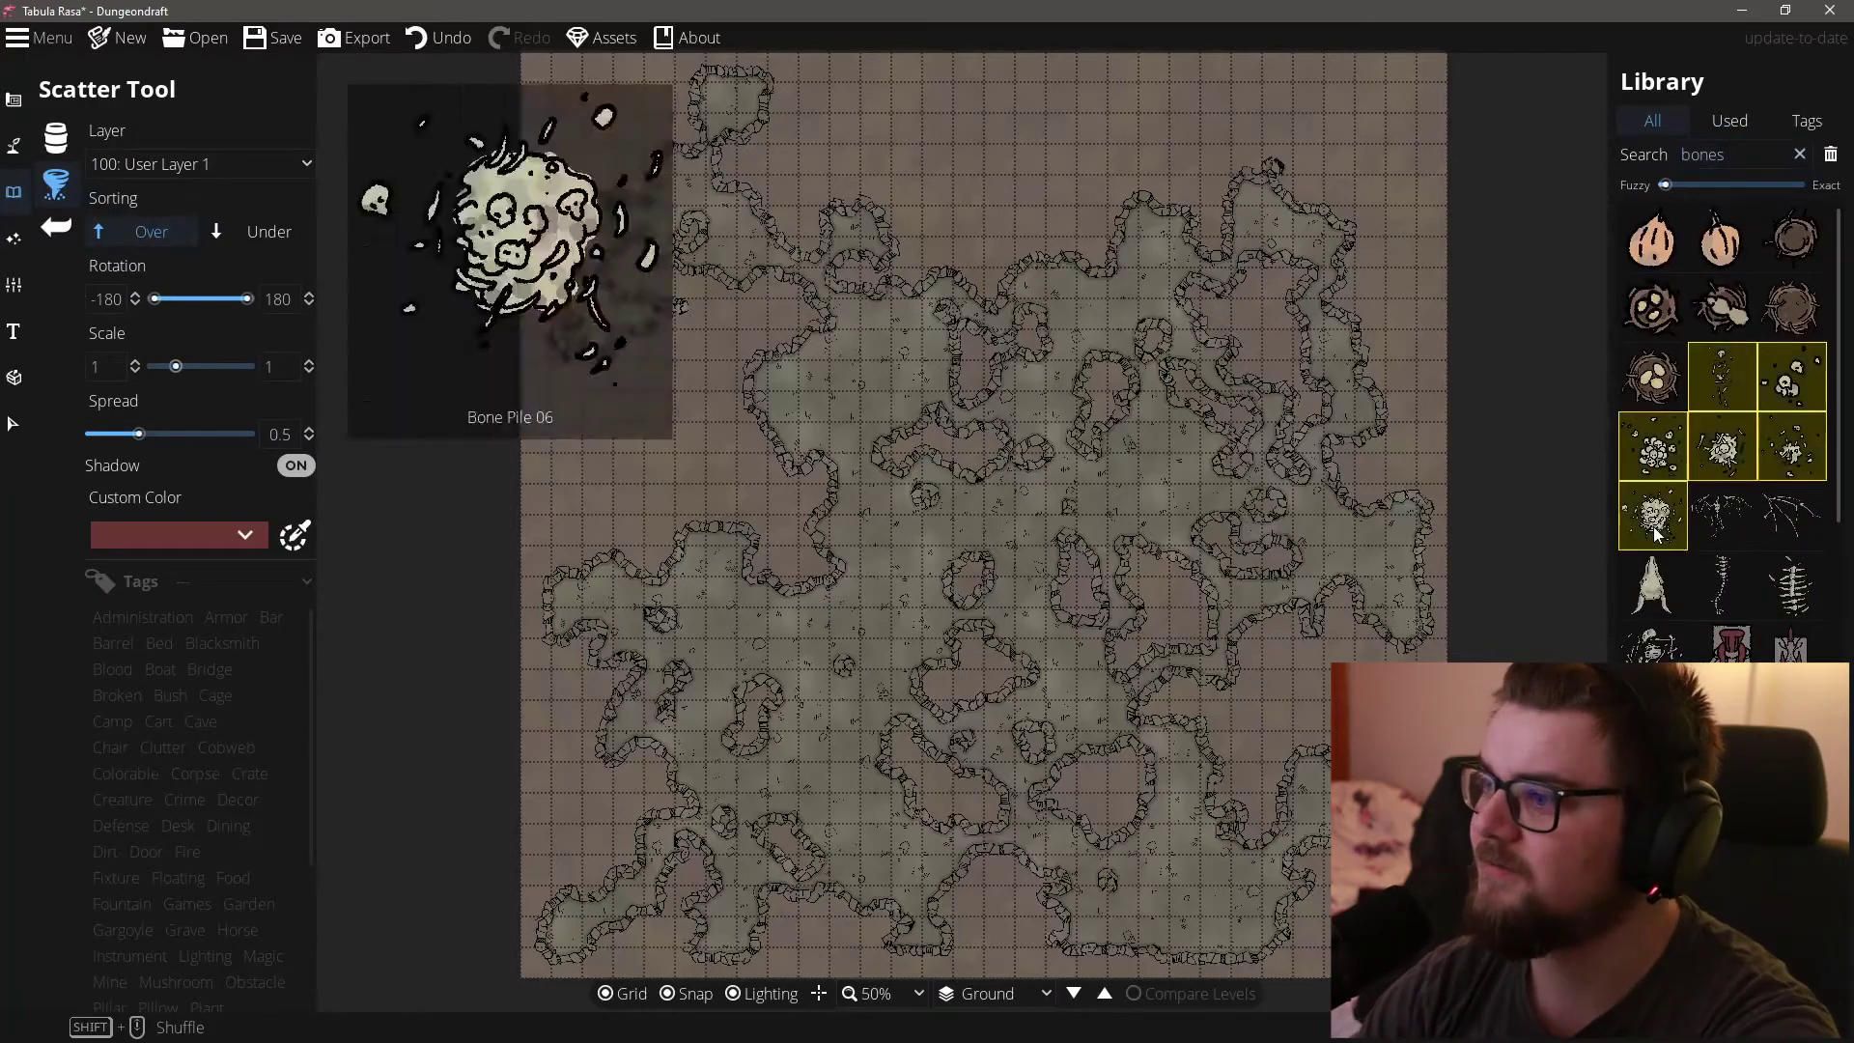
Step: Scatter bone piles across the cave's open central chamber and around its rock formations
scroll(875, 604, up, 5)
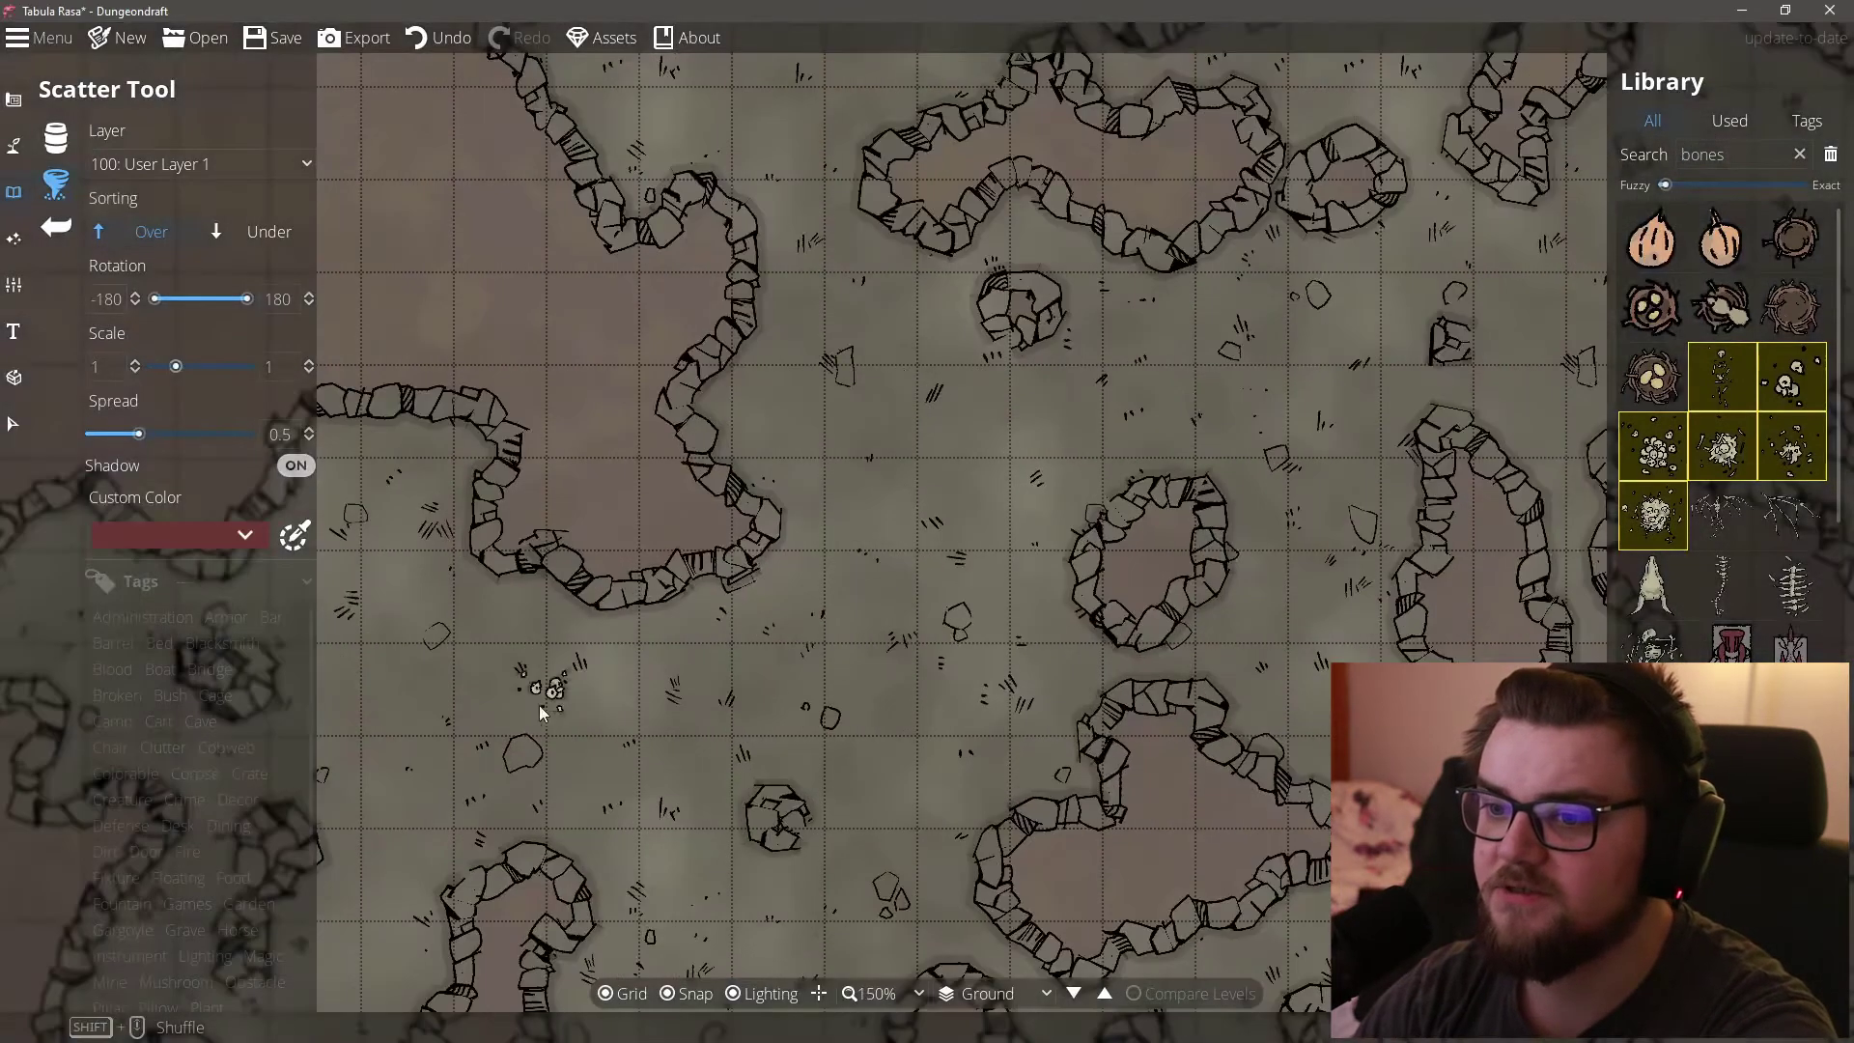
click(461, 687)
click(680, 638)
click(915, 601)
click(865, 459)
click(773, 367)
click(872, 264)
click(1098, 311)
click(1195, 320)
click(1189, 459)
click(1054, 590)
click(1107, 763)
click(1060, 774)
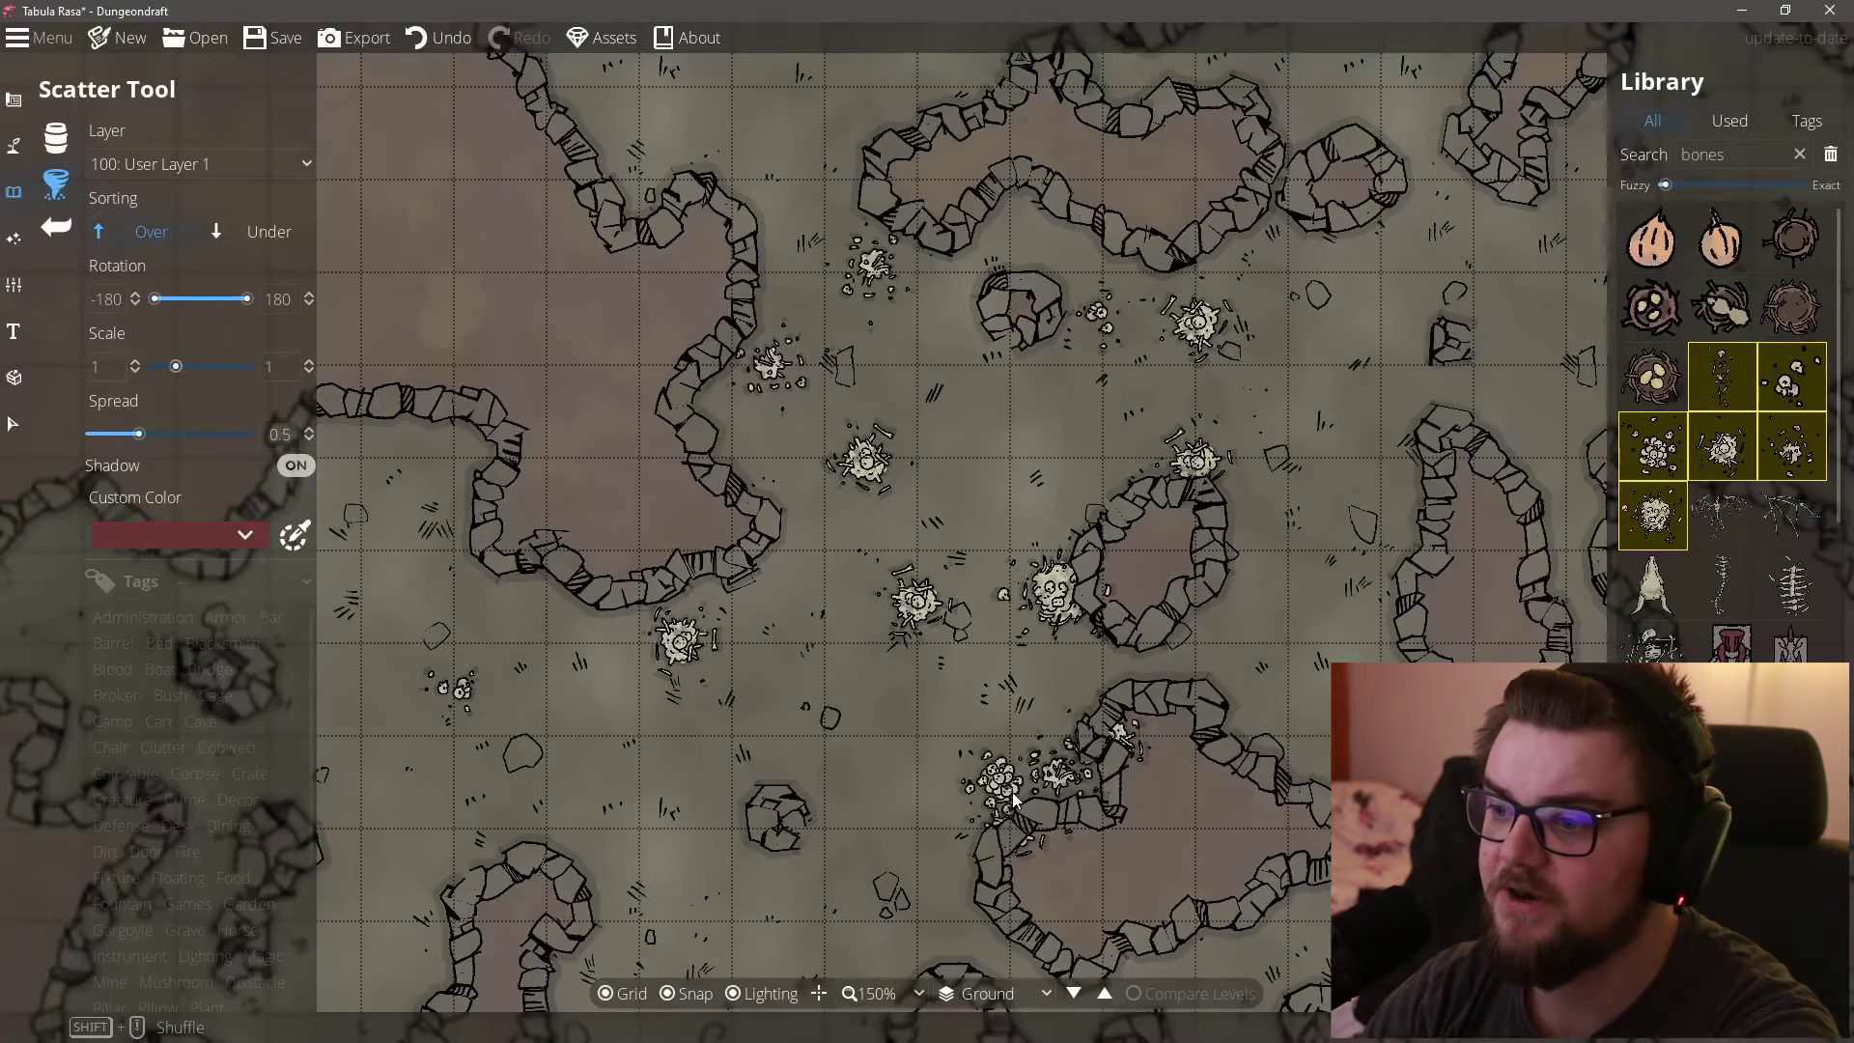
click(1060, 736)
click(831, 822)
click(963, 922)
click(722, 829)
click(538, 881)
click(544, 773)
click(546, 604)
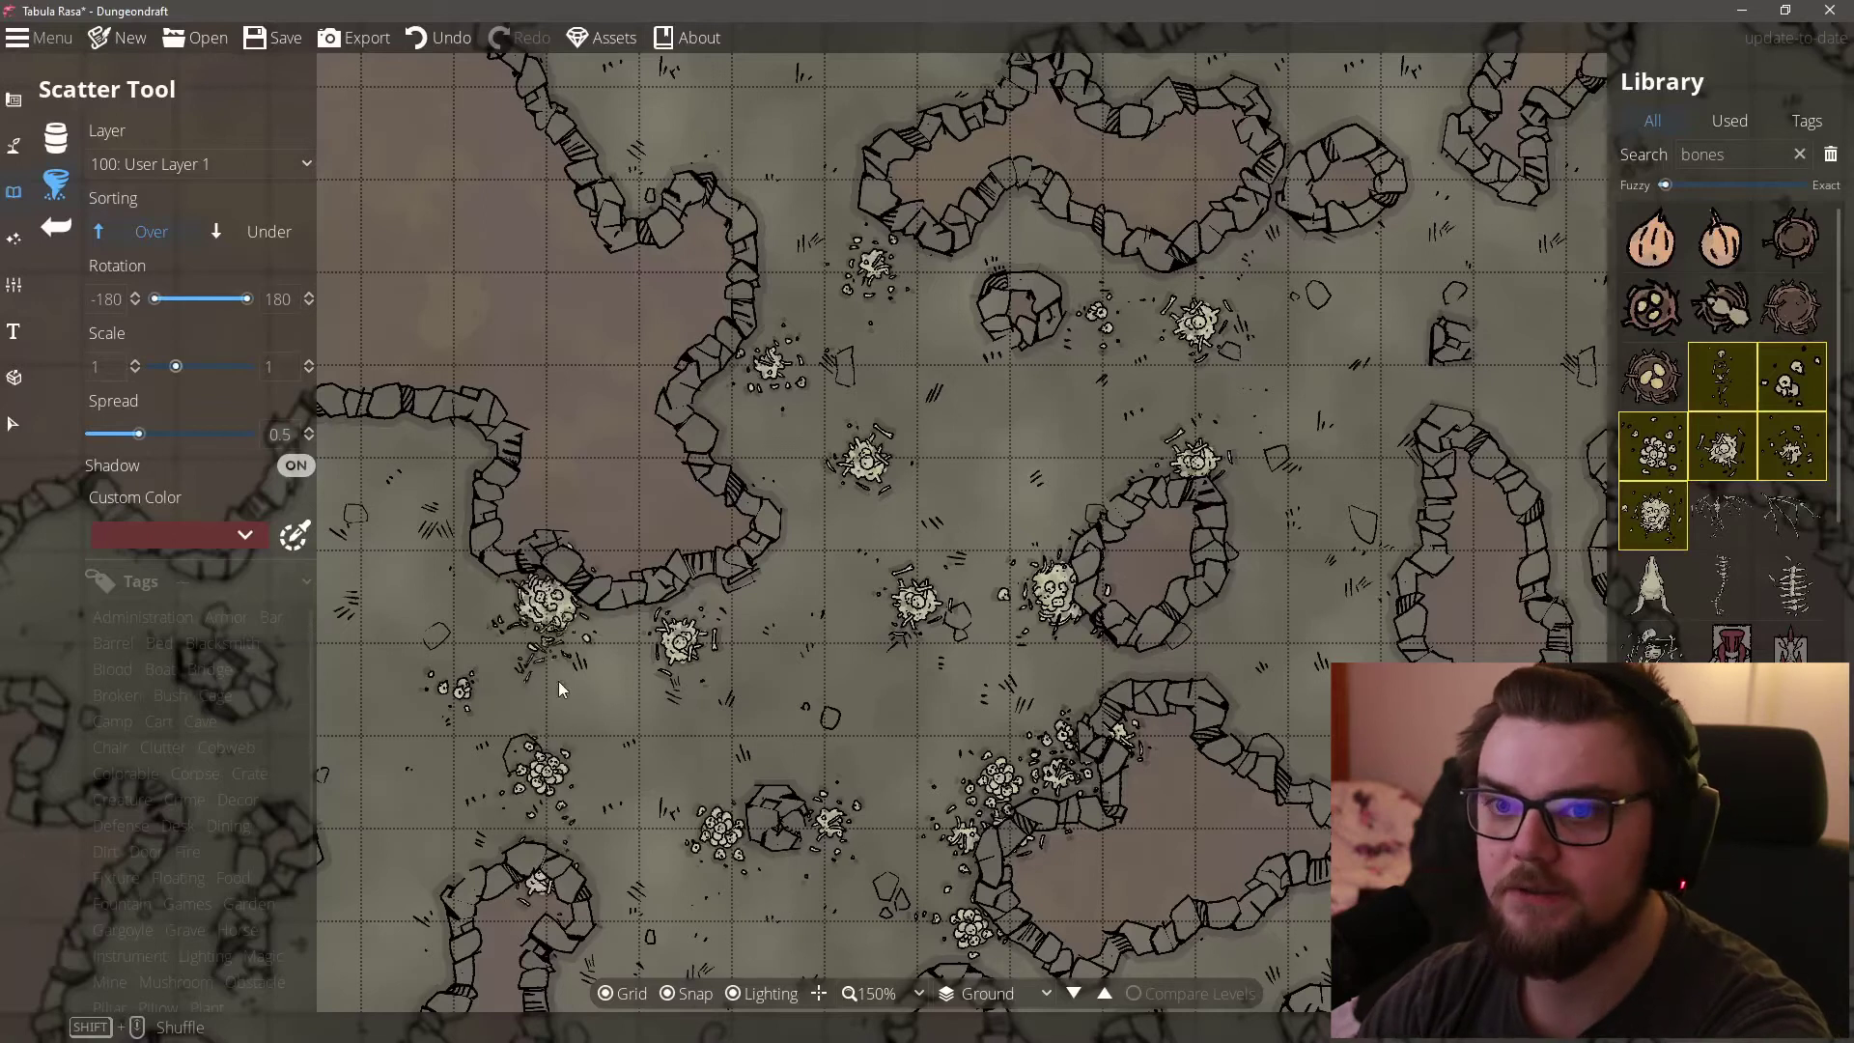
Step: Add pale yellow lighting with range 5 and intensity 1 among the scattered bones using the Light Tool
click(55, 181)
click(14, 146)
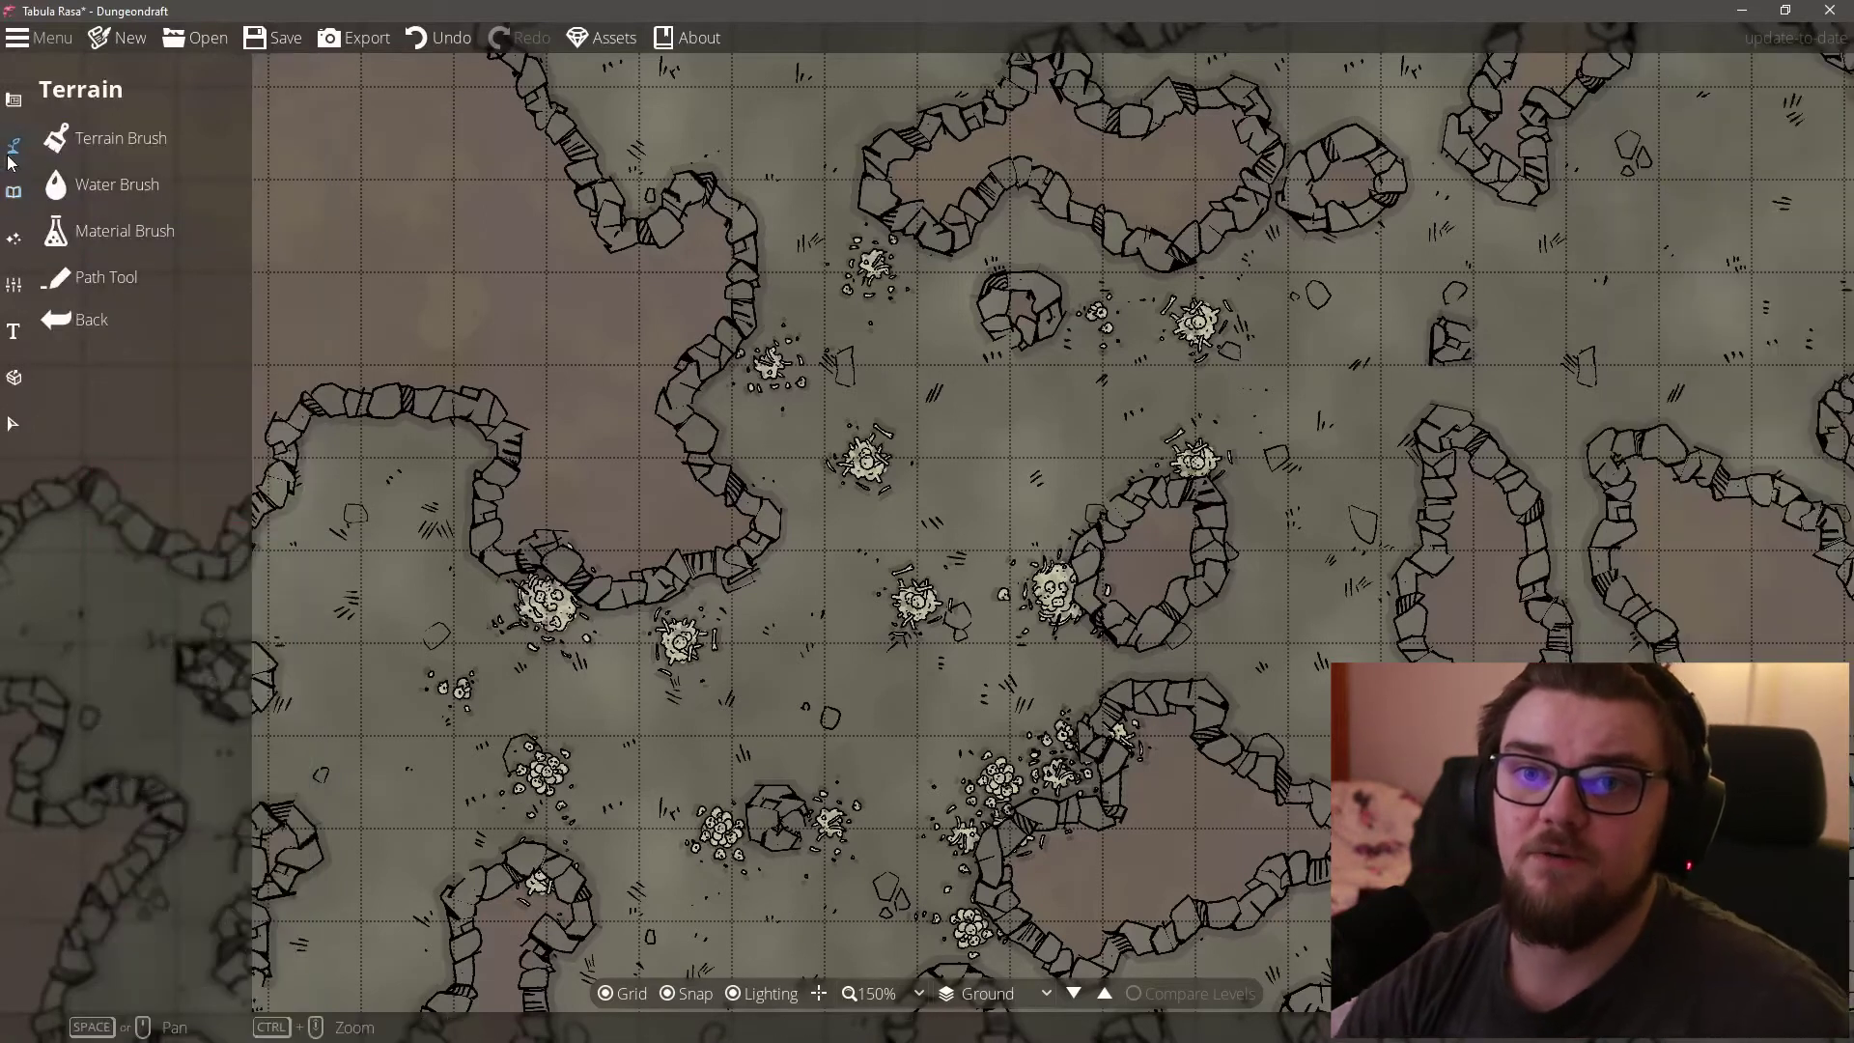
click(14, 238)
click(102, 172)
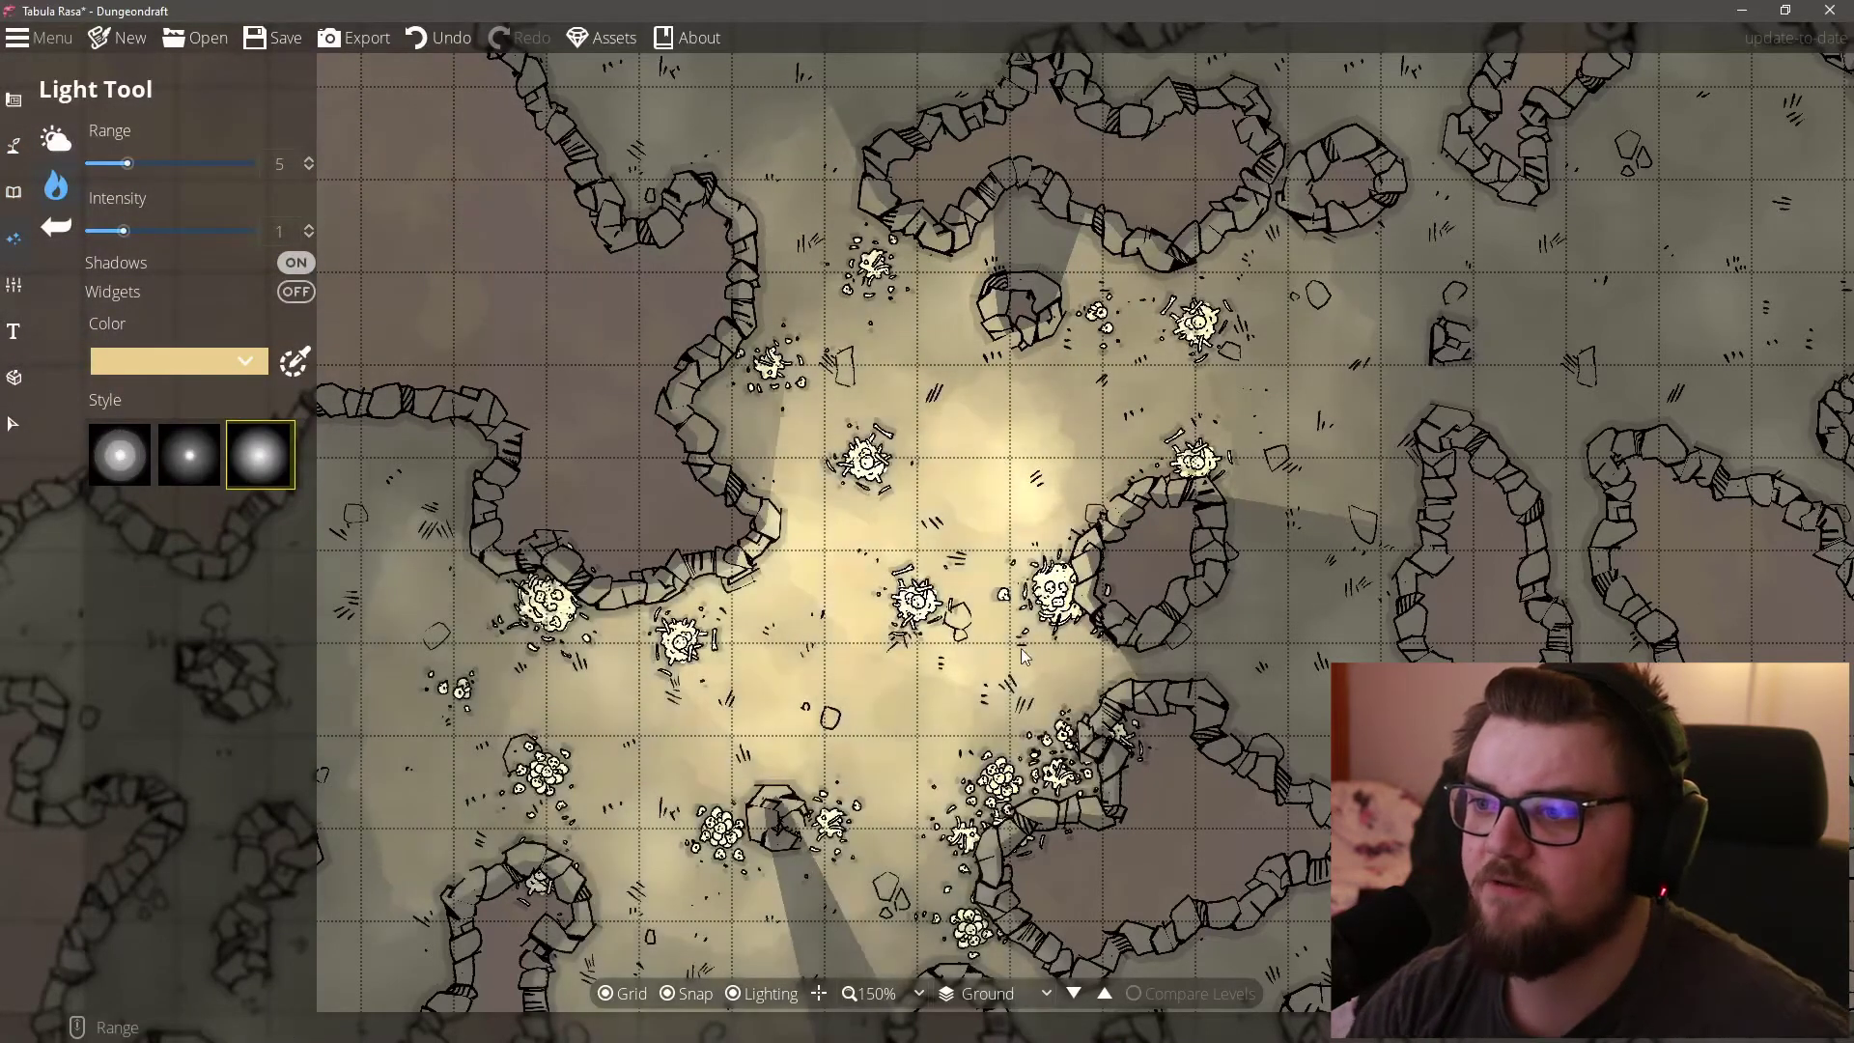
scroll(1118, 394, down, 5)
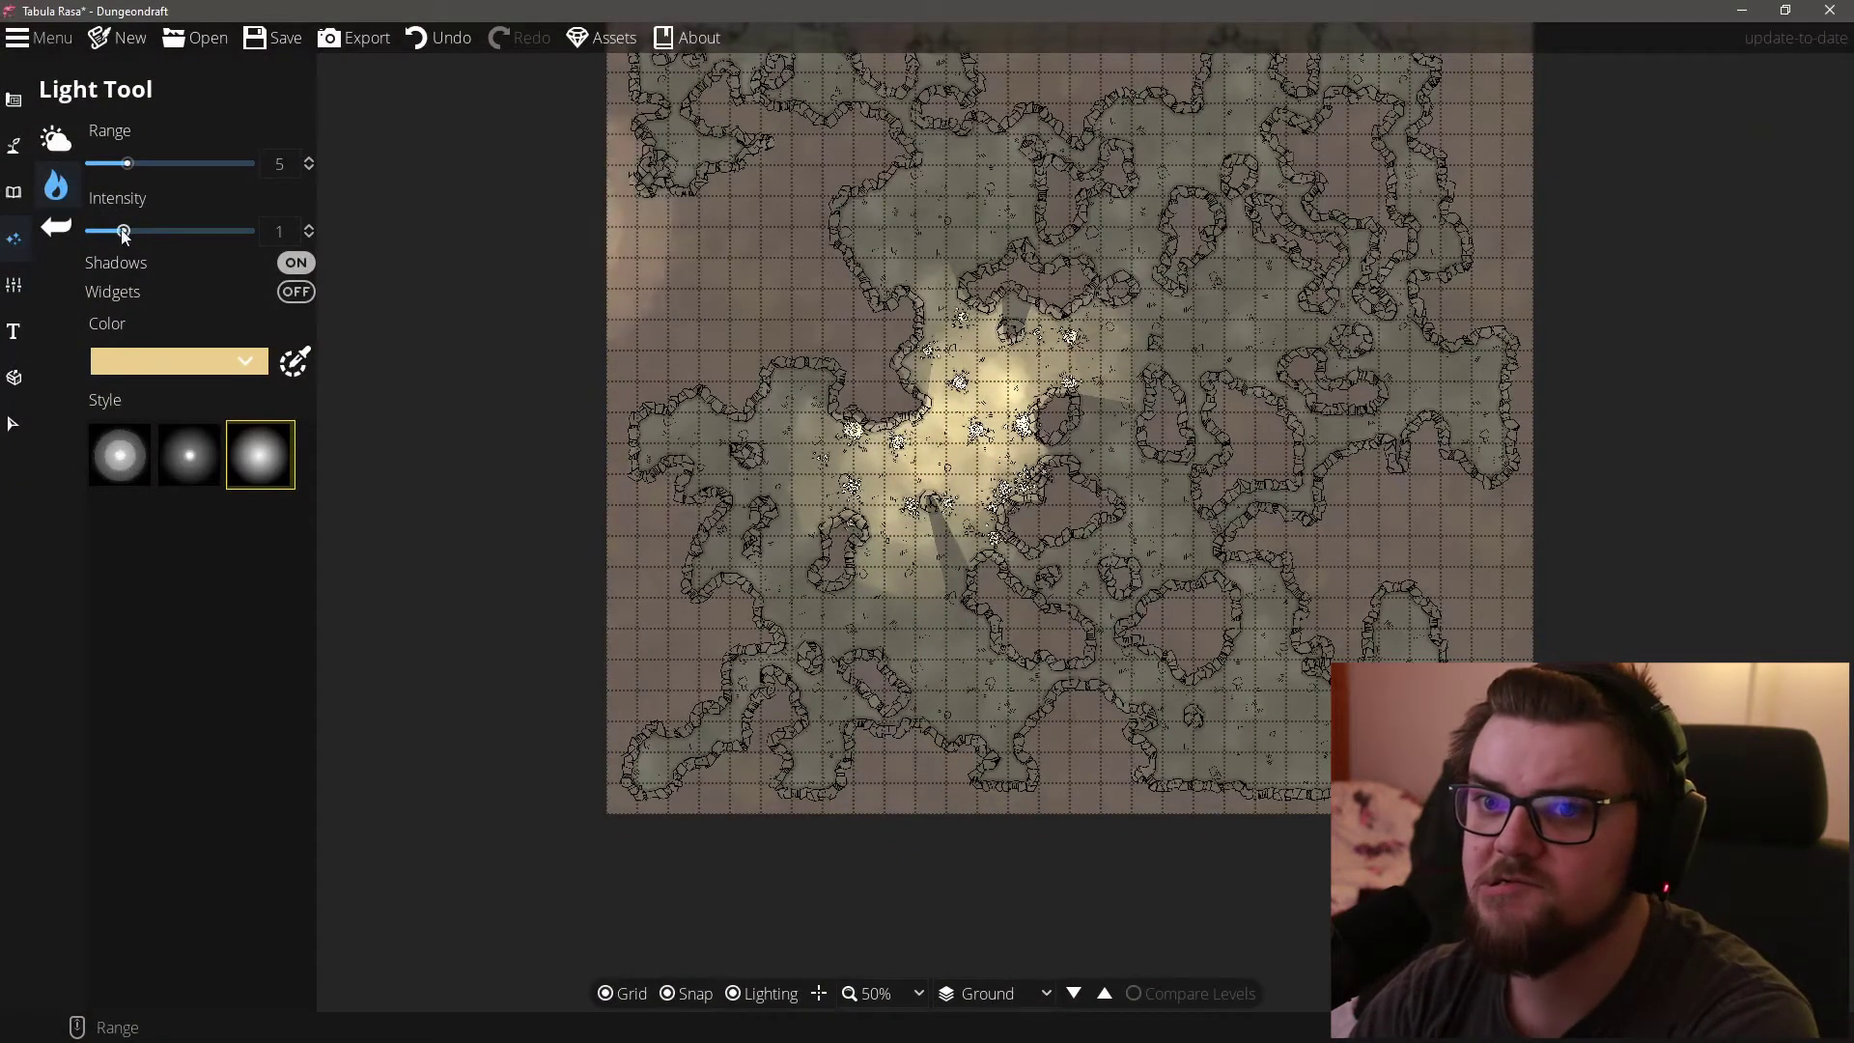
Step: Raise the light's intensity to 3 and range to 20, and place it in the cave's eastern chamber
drag(124, 231, 253, 231)
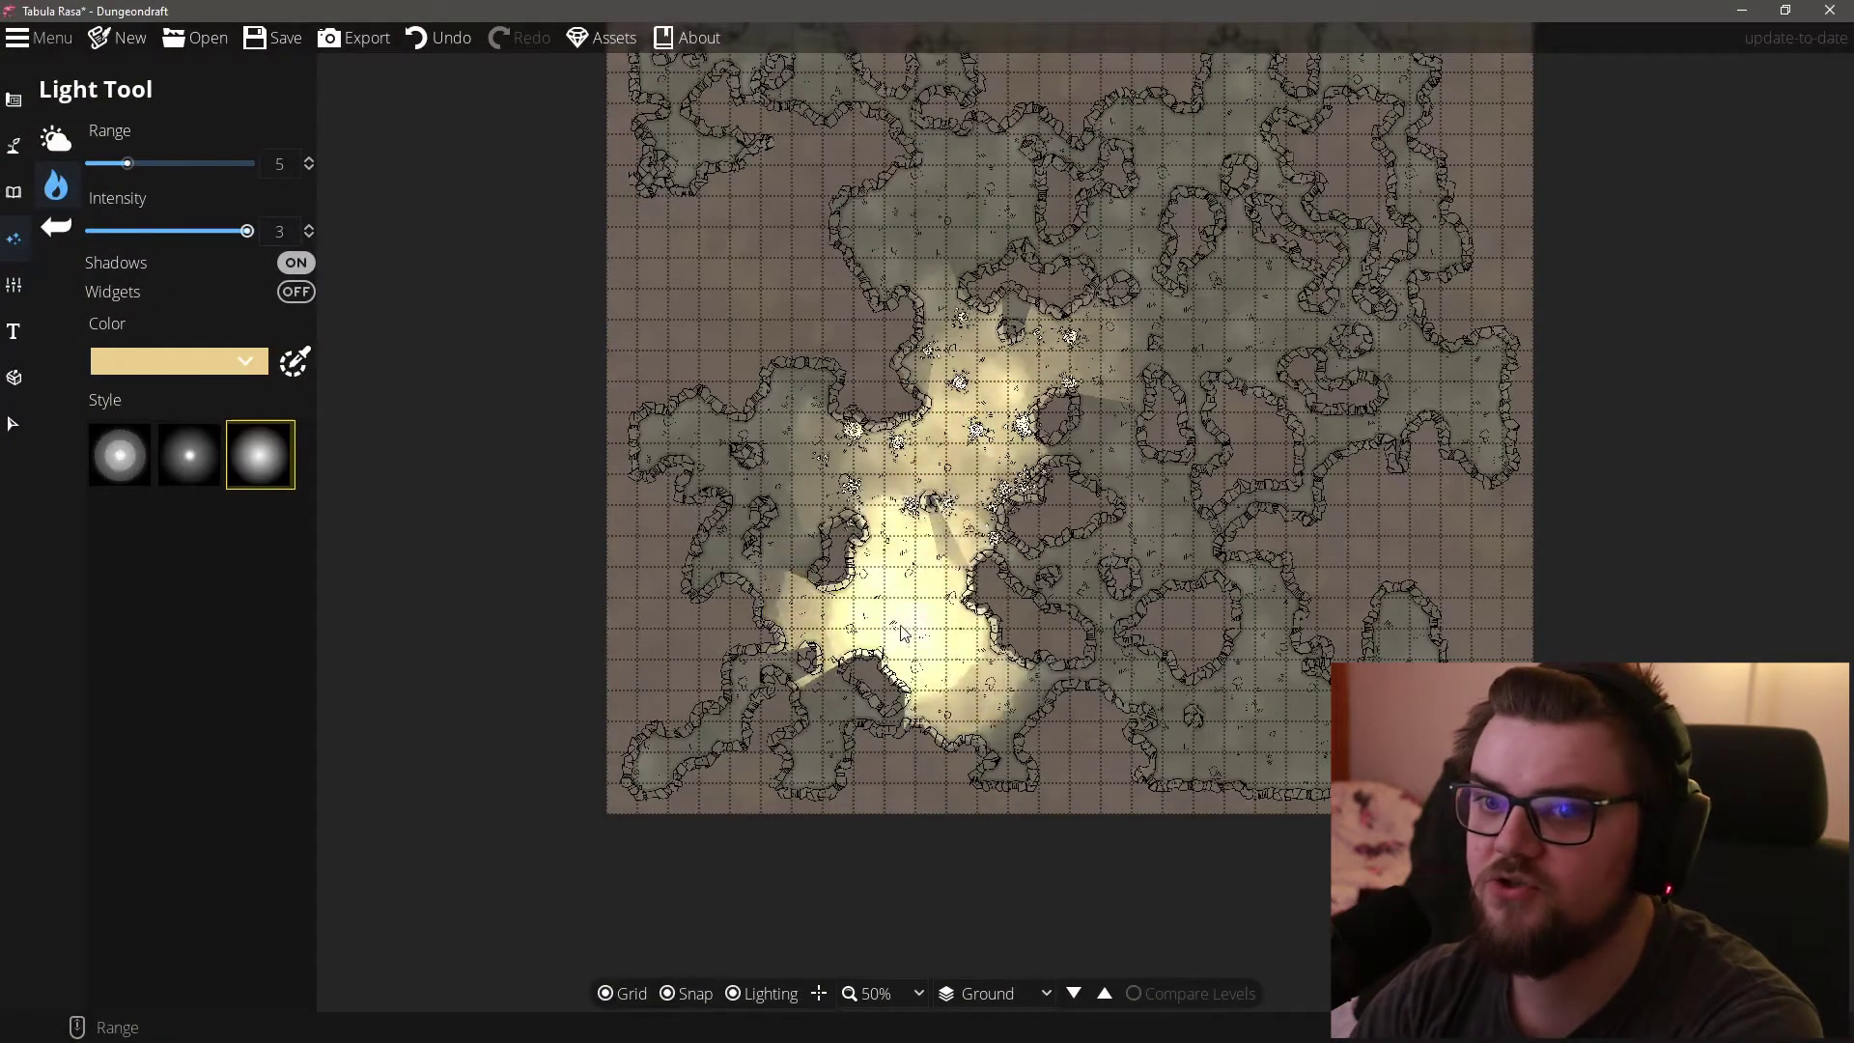
scroll(247, 162, up, 15)
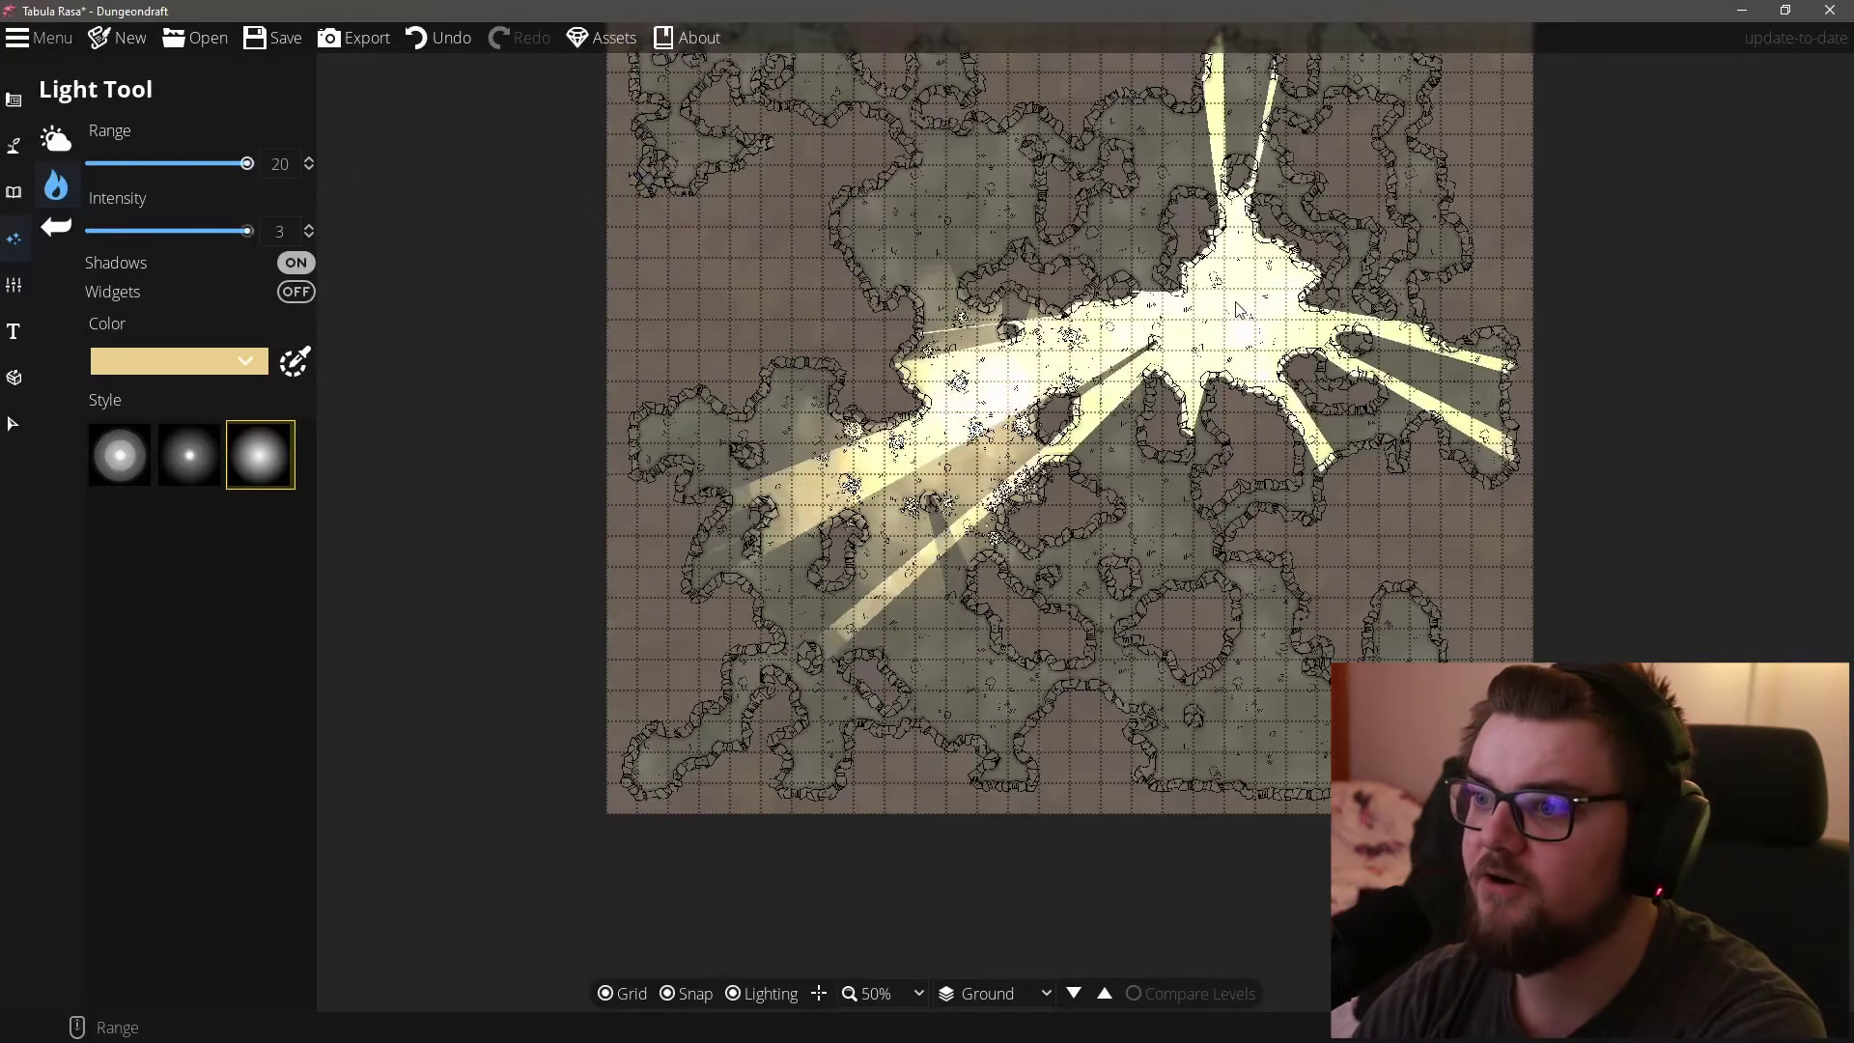
click(1437, 385)
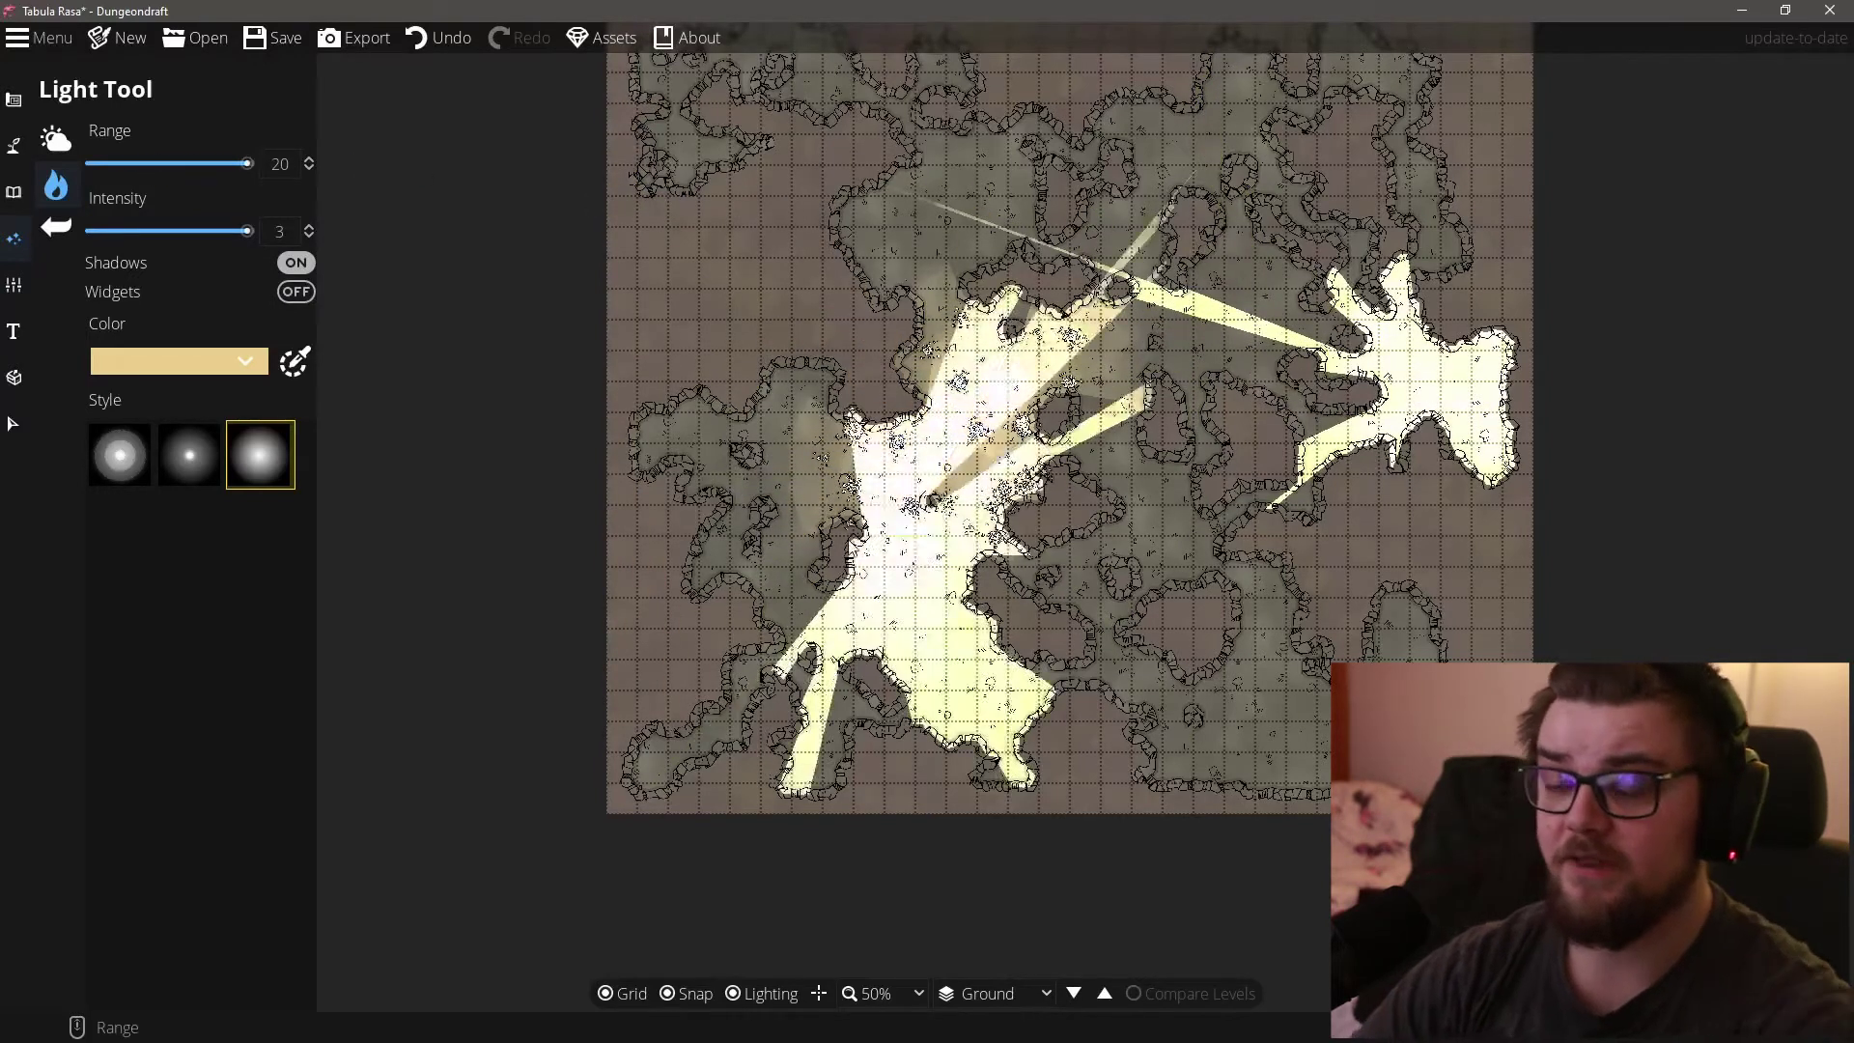
Step: Lay a rectangular stone-tile floor of 7 by 3 tiles north of the lit bone chamber with the Building Tool
click(14, 147)
click(10, 103)
click(133, 184)
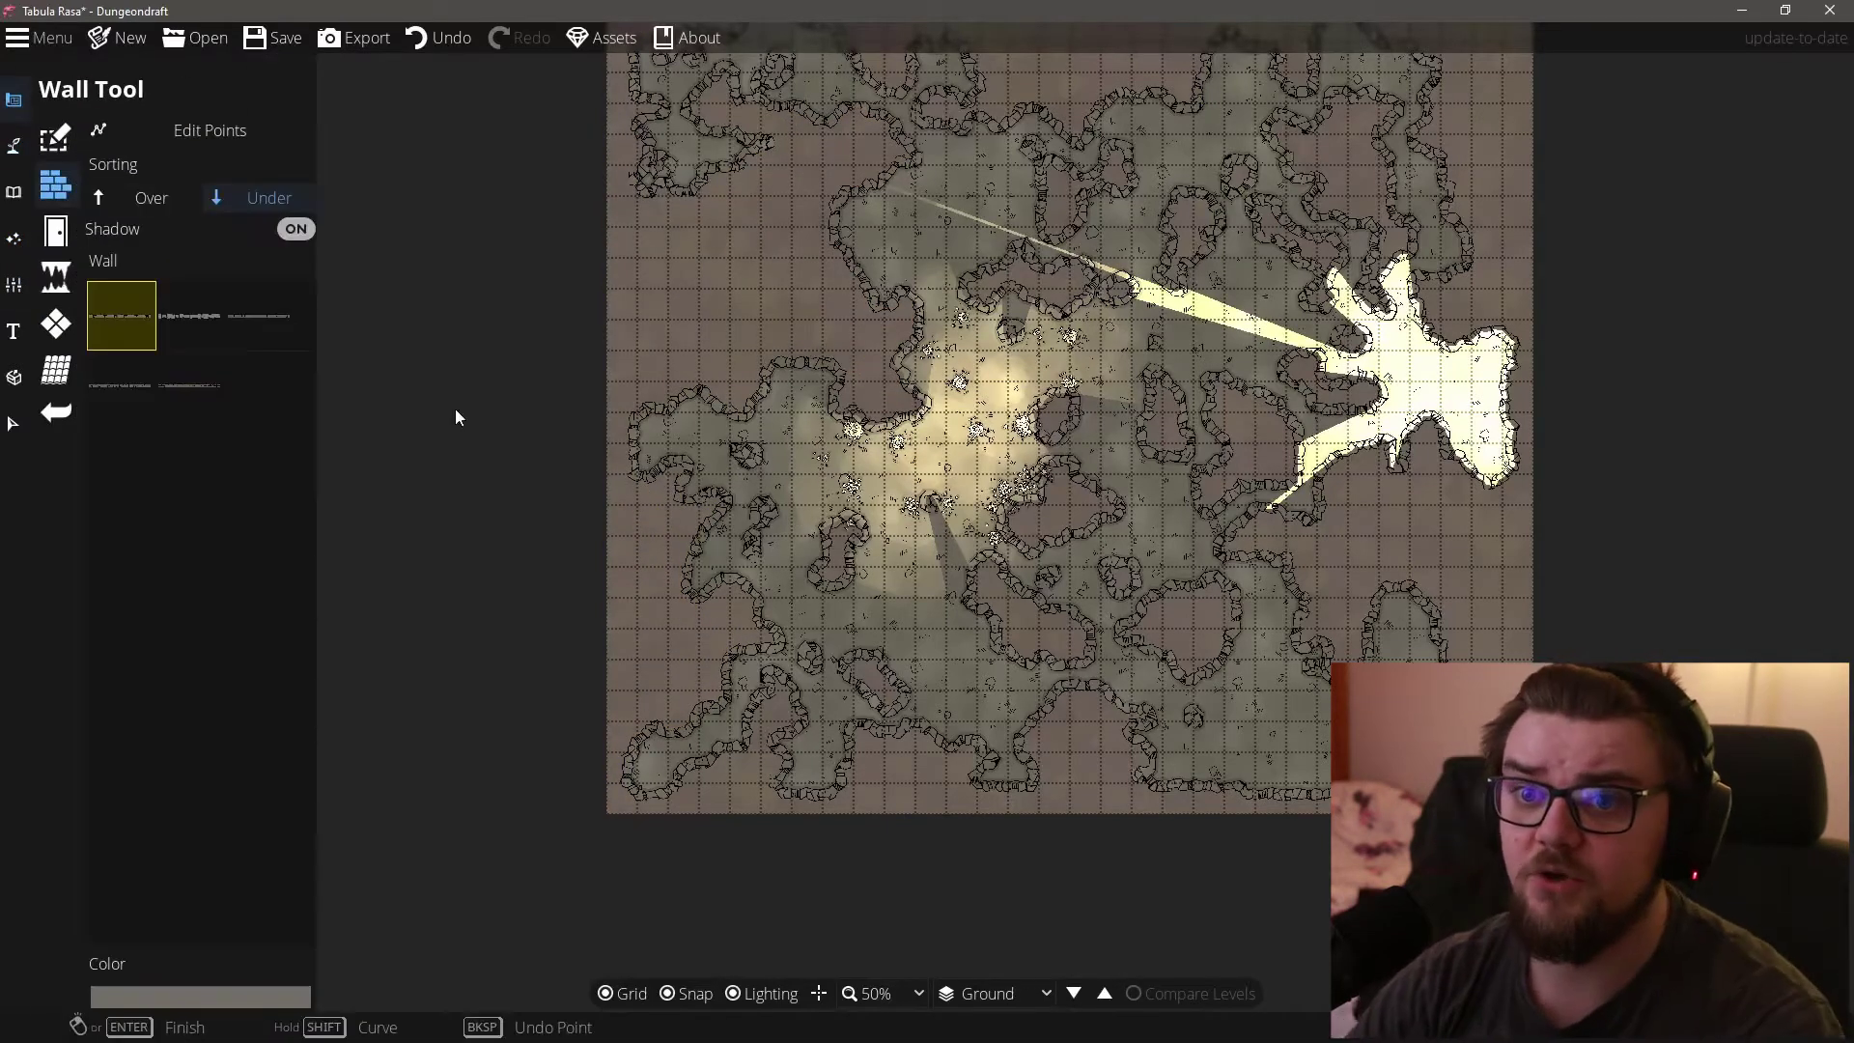
scroll(1016, 400, up, 4)
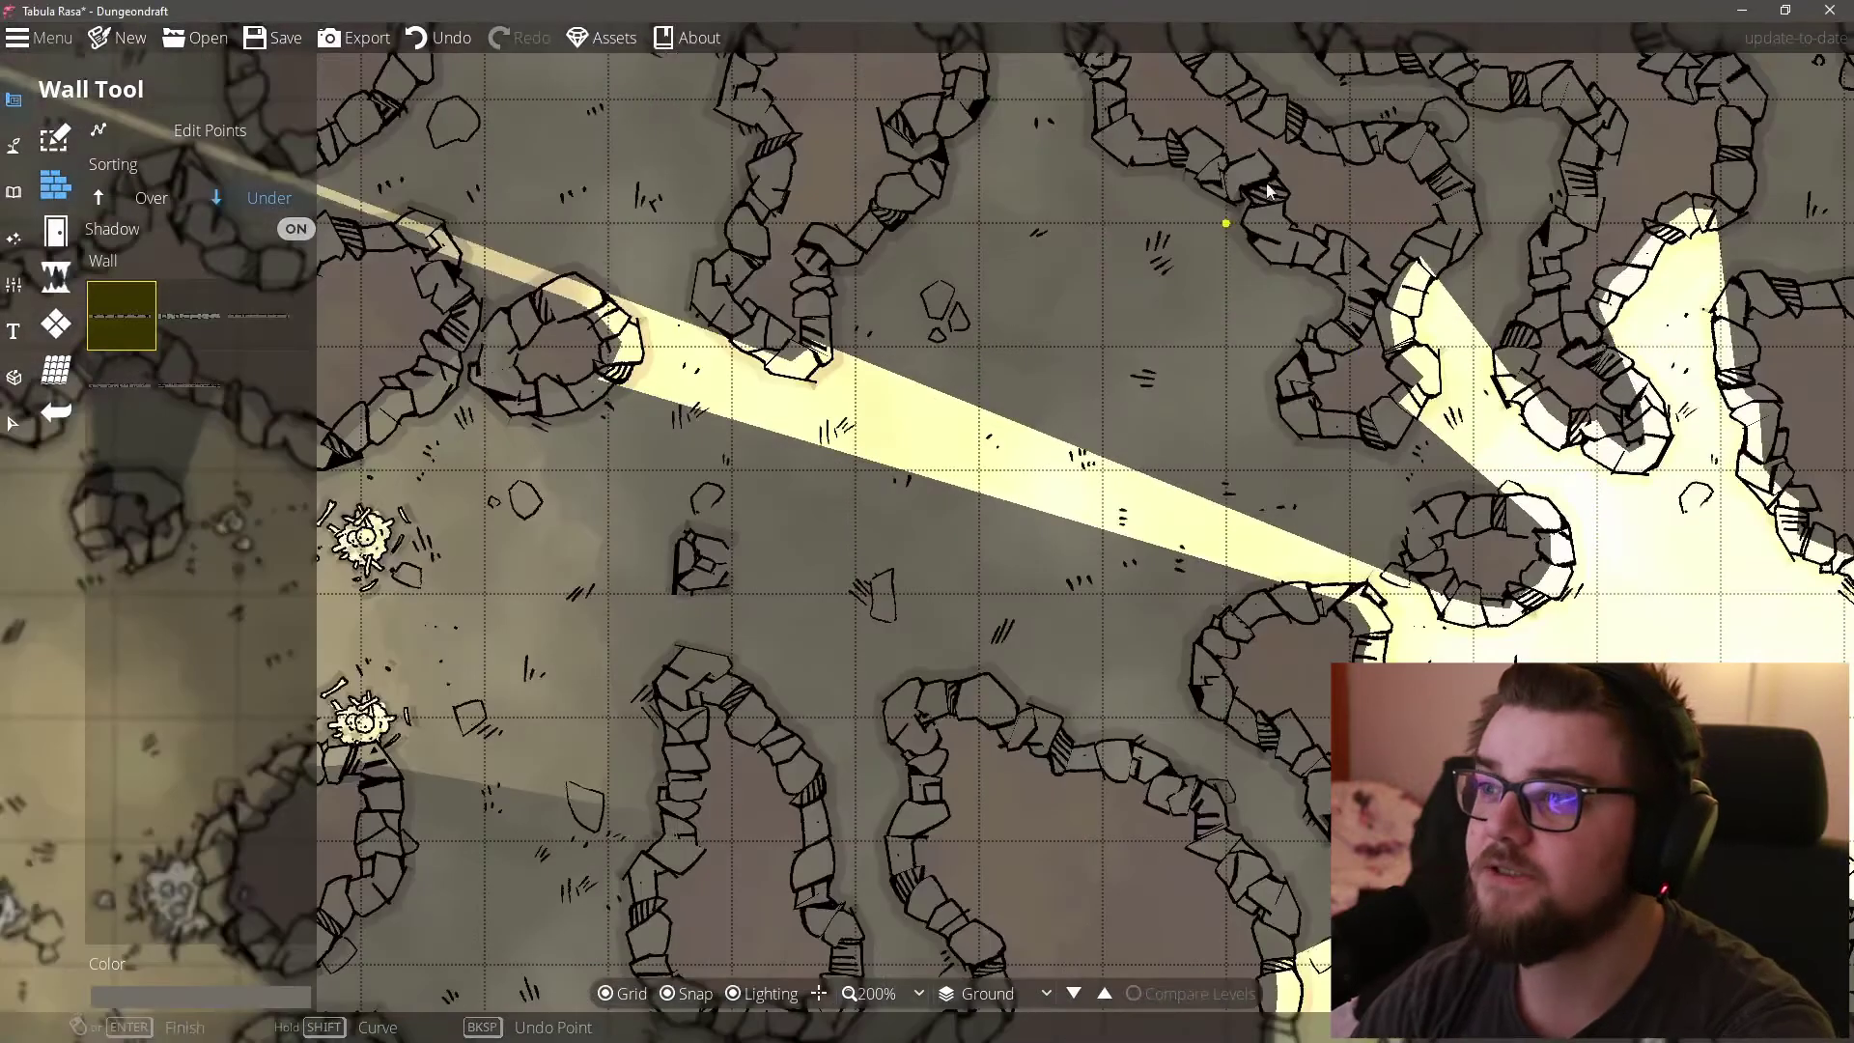
scroll(944, 390, down, 2)
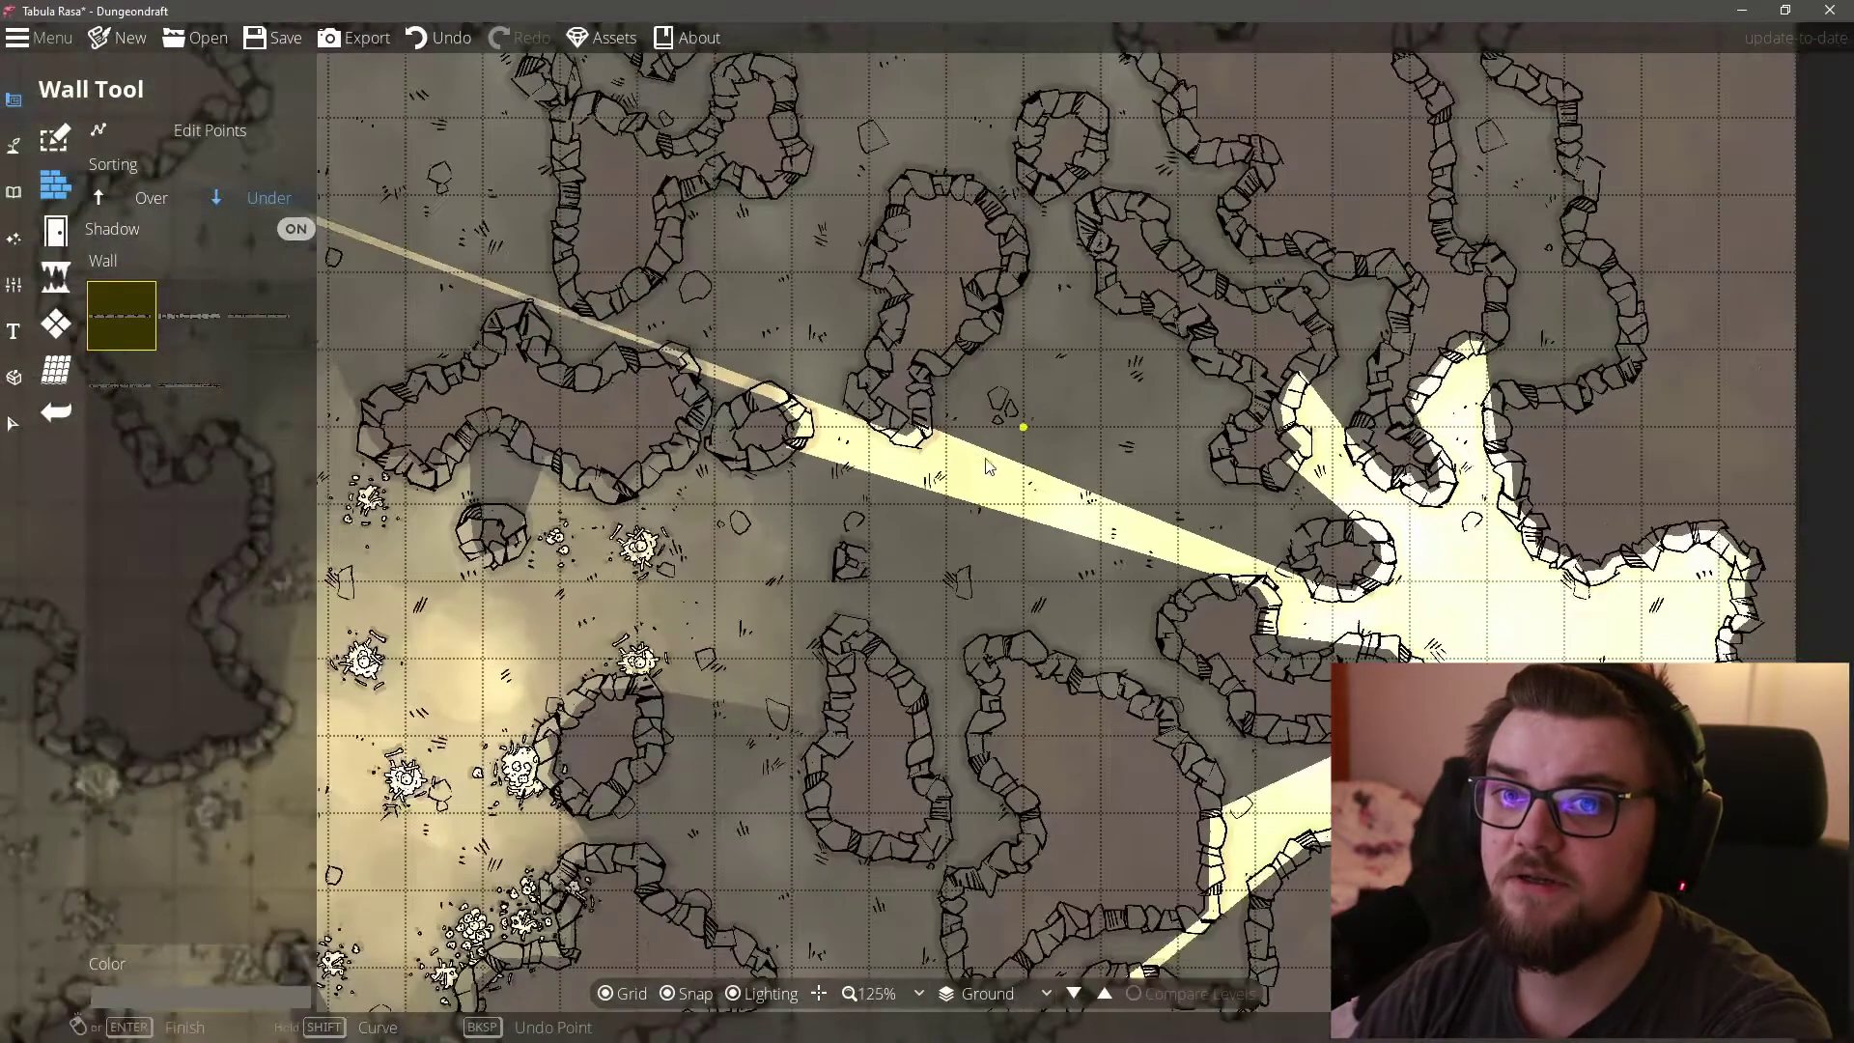
click(53, 148)
drag(849, 517, 1173, 509)
key(Up)
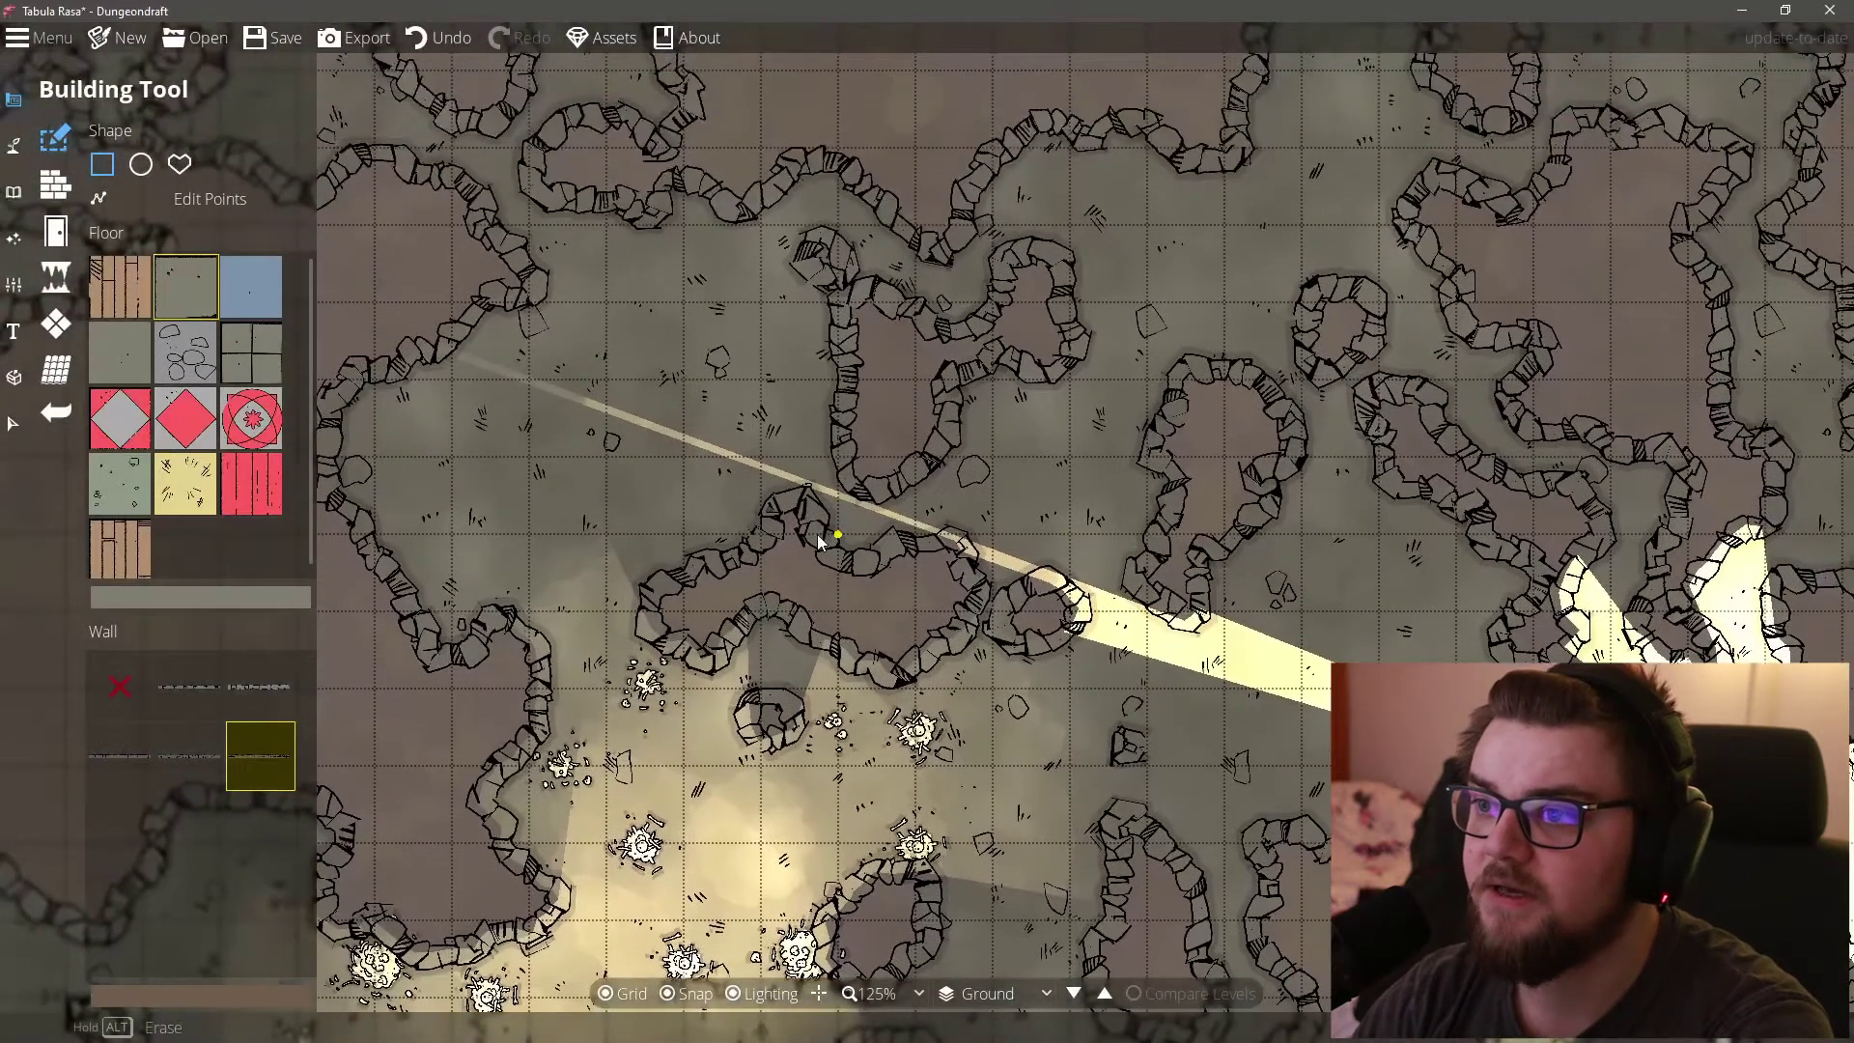
drag(832, 535, 1384, 307)
drag(836, 534, 1400, 302)
Step: Enclose the rectangular stone-tile floor with a wooden wall along all four sides using the Wall Tool
click(55, 183)
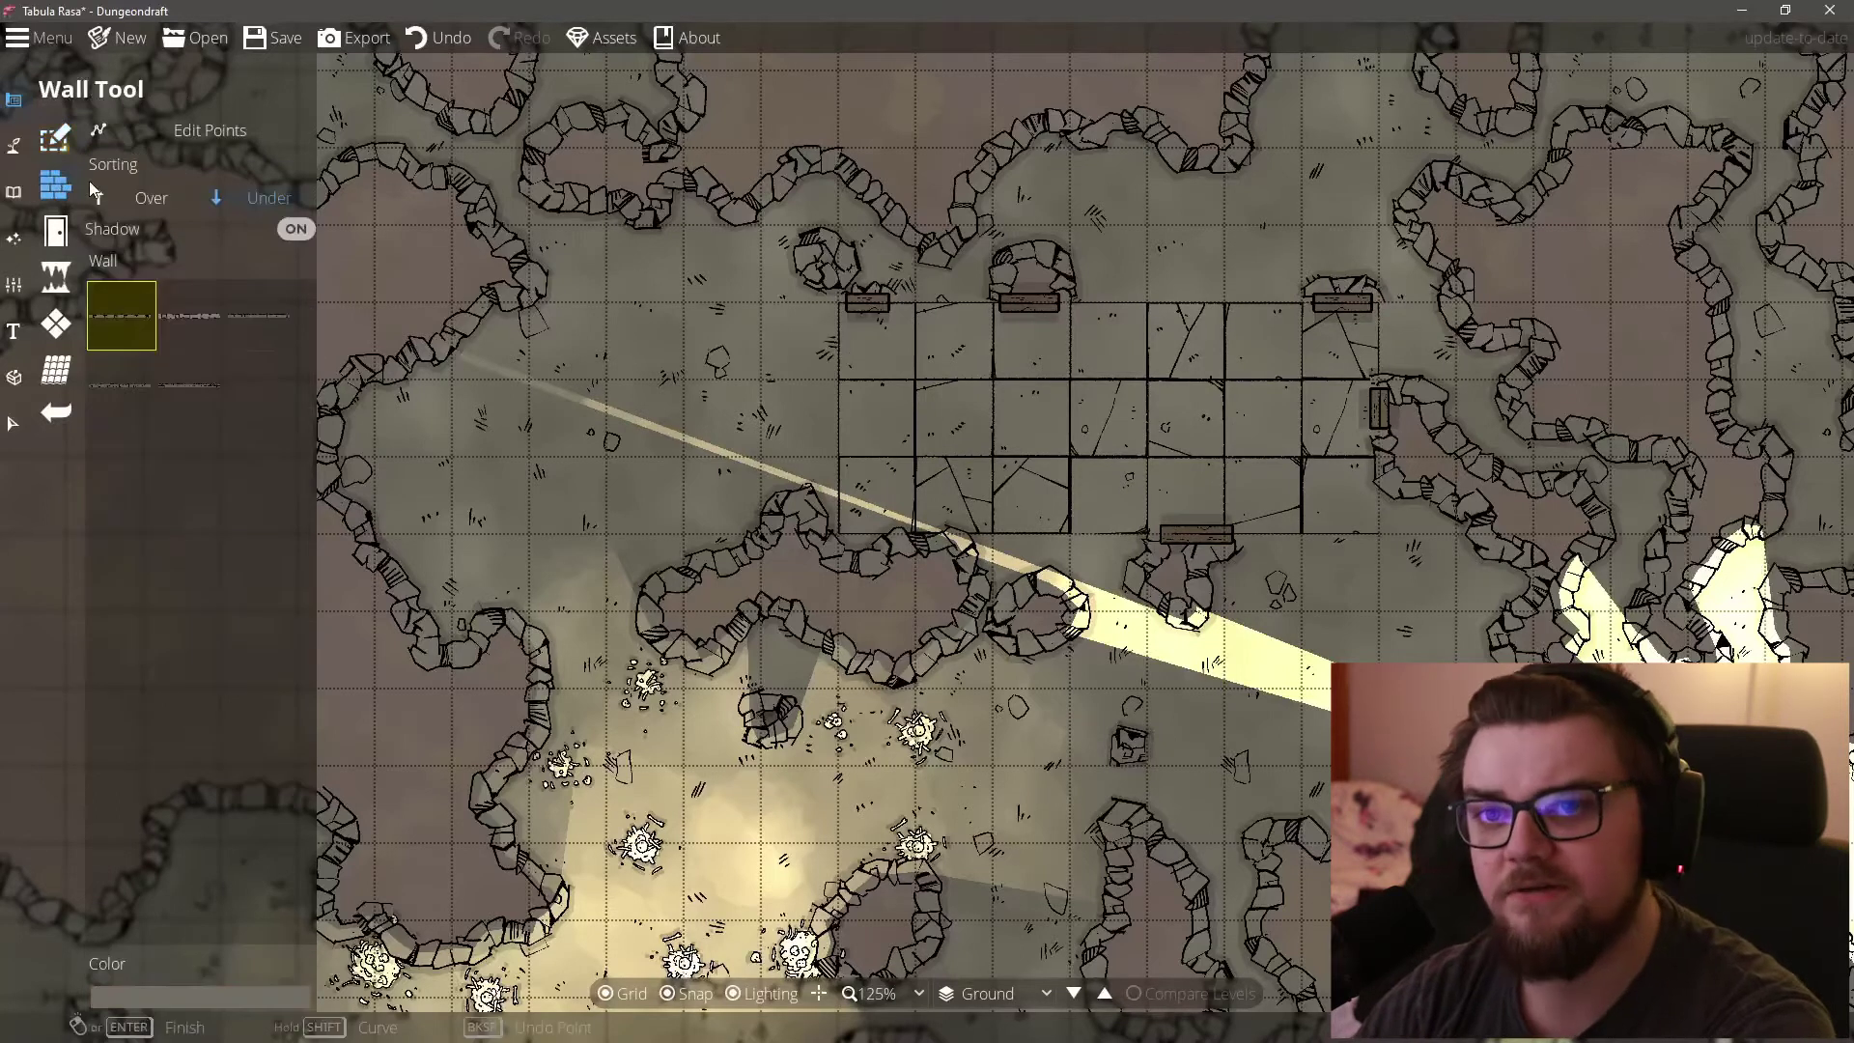
click(192, 388)
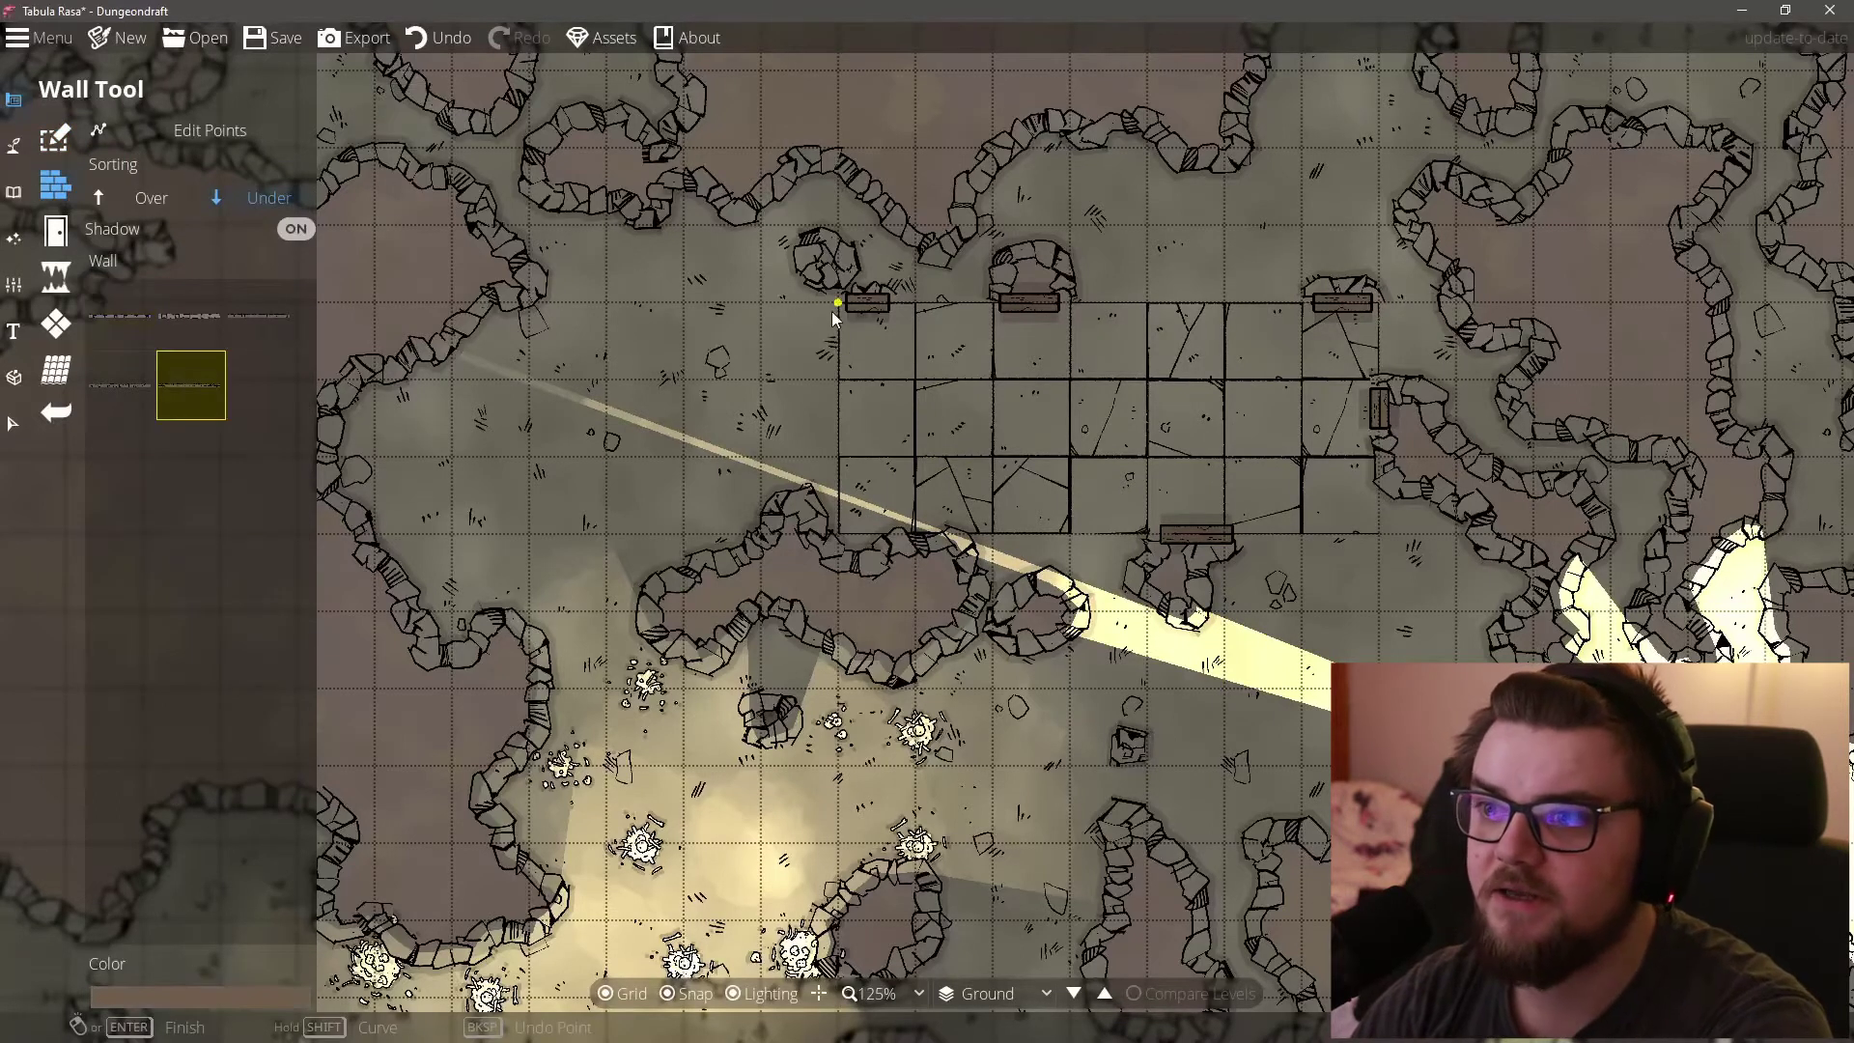
click(838, 534)
click(1379, 534)
click(1379, 303)
click(1302, 302)
click(836, 303)
Step: Place one door near the east end of the room's south wall and another in its north wall
click(50, 237)
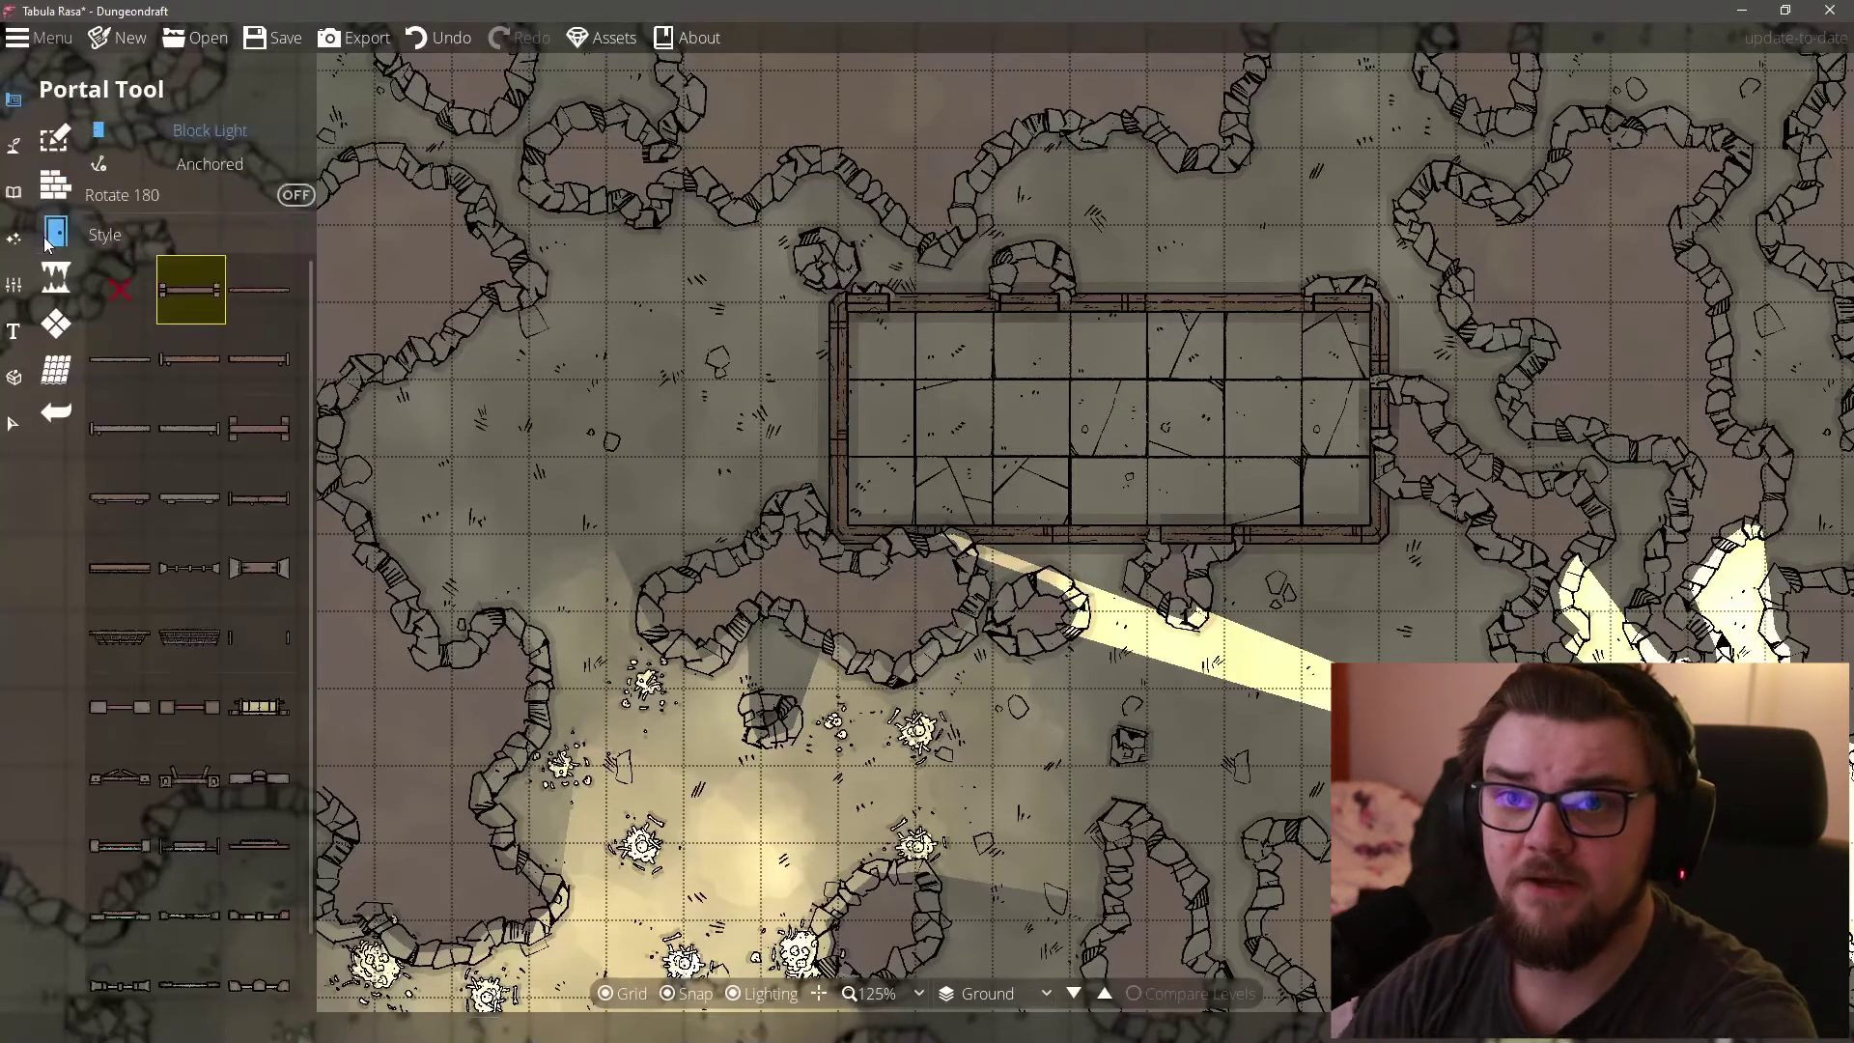
click(1328, 545)
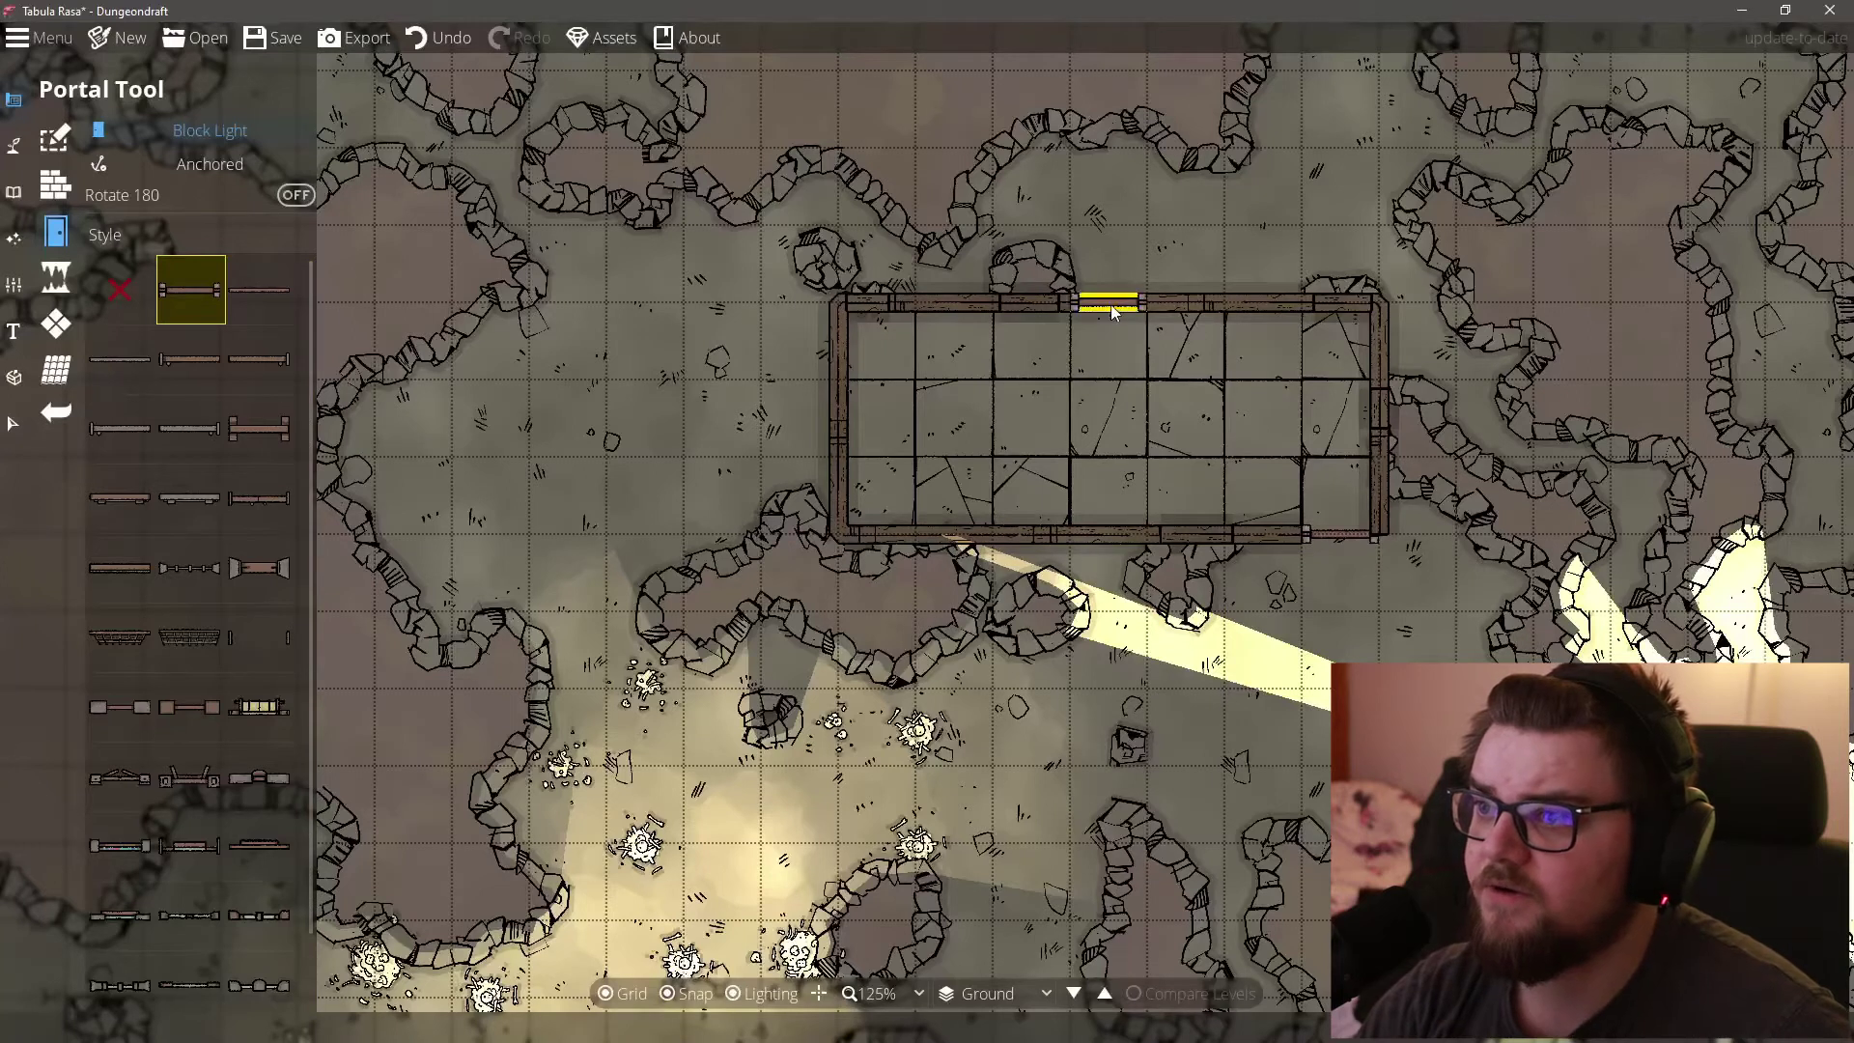
click(1186, 306)
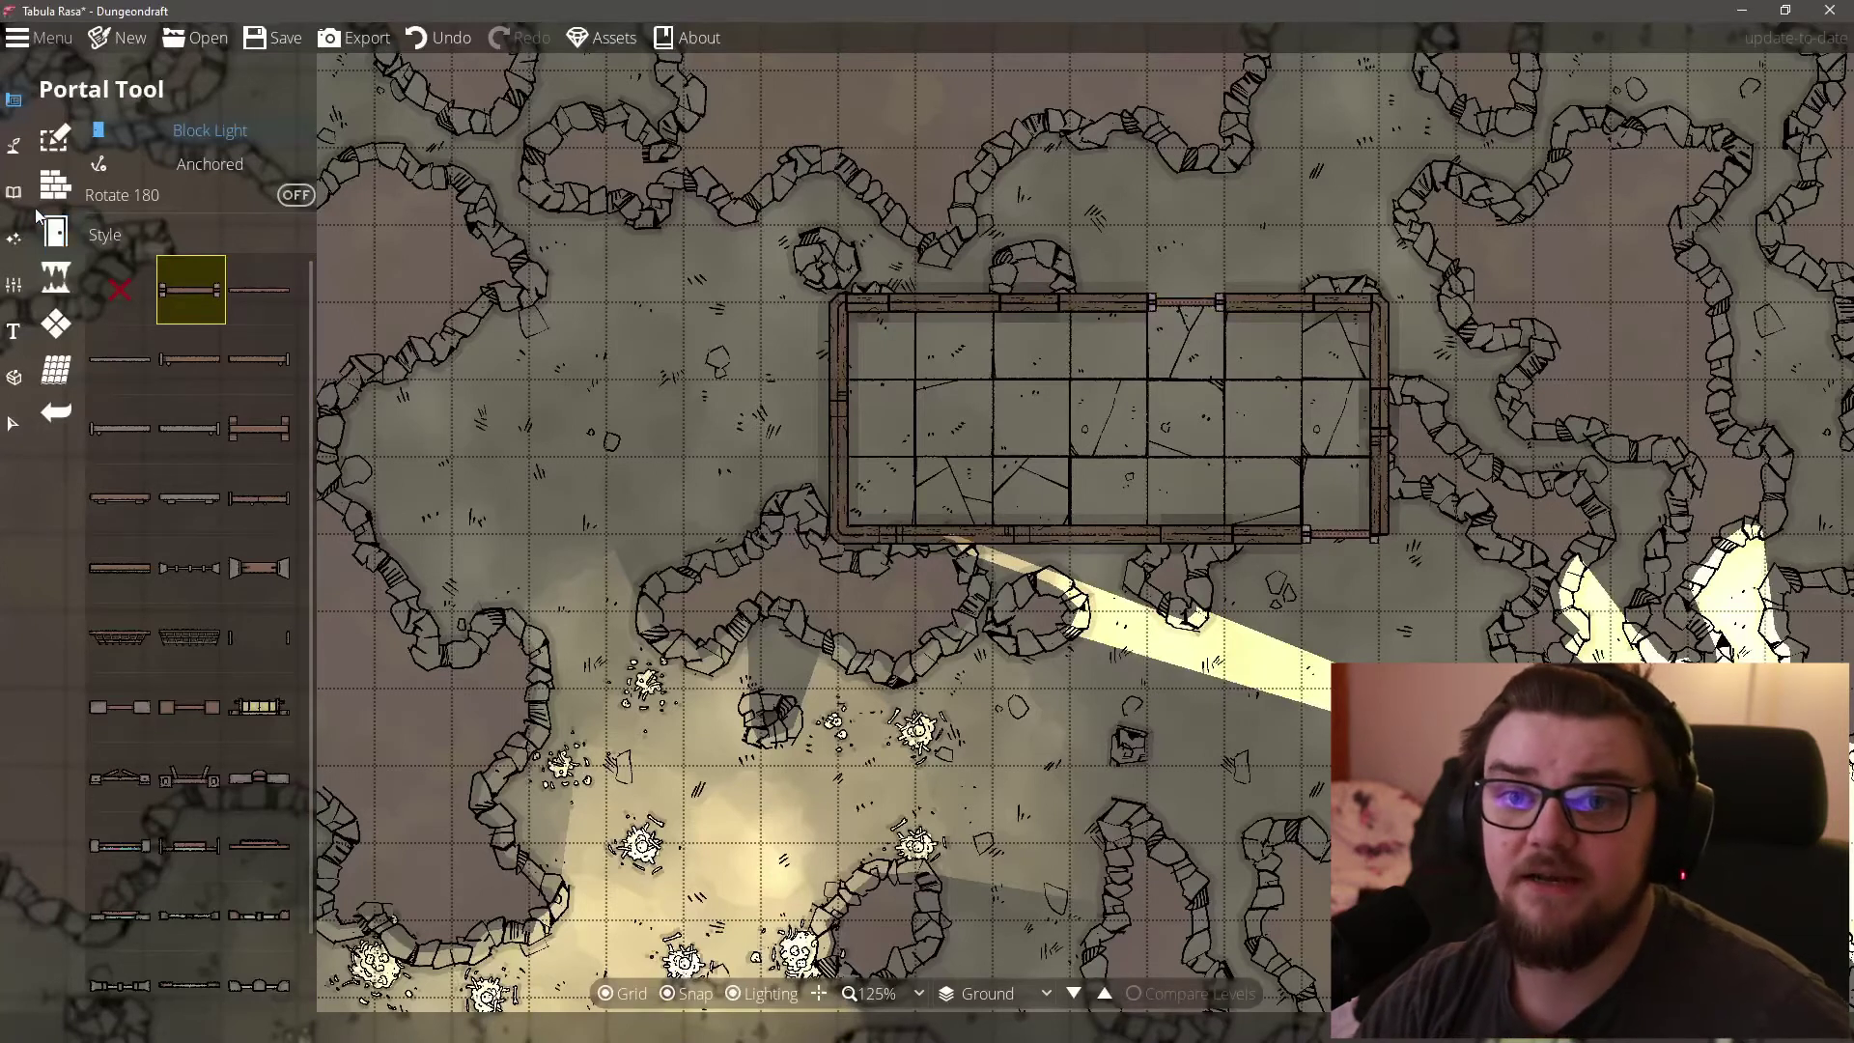
Step: Set the Light Tool to a light blue colour, range 3.7 and intensity 1.4, after trying orange
click(14, 238)
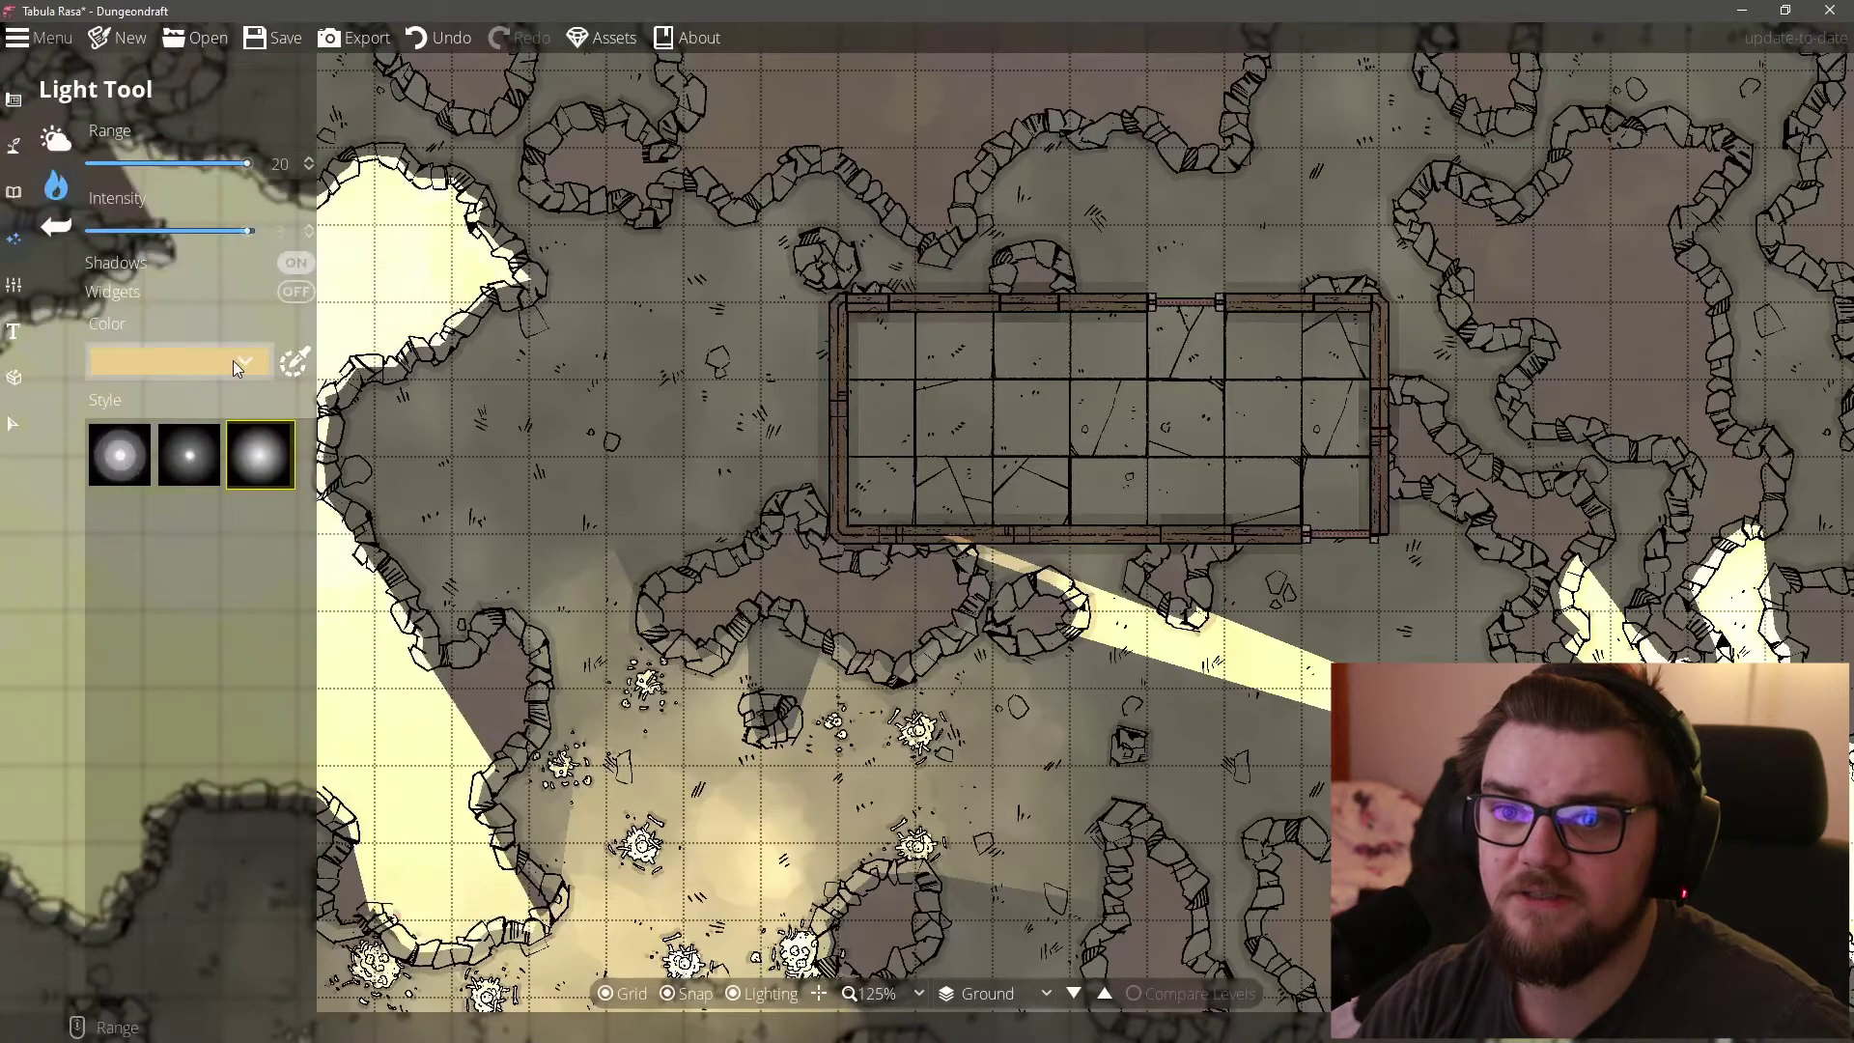
click(234, 361)
click(220, 396)
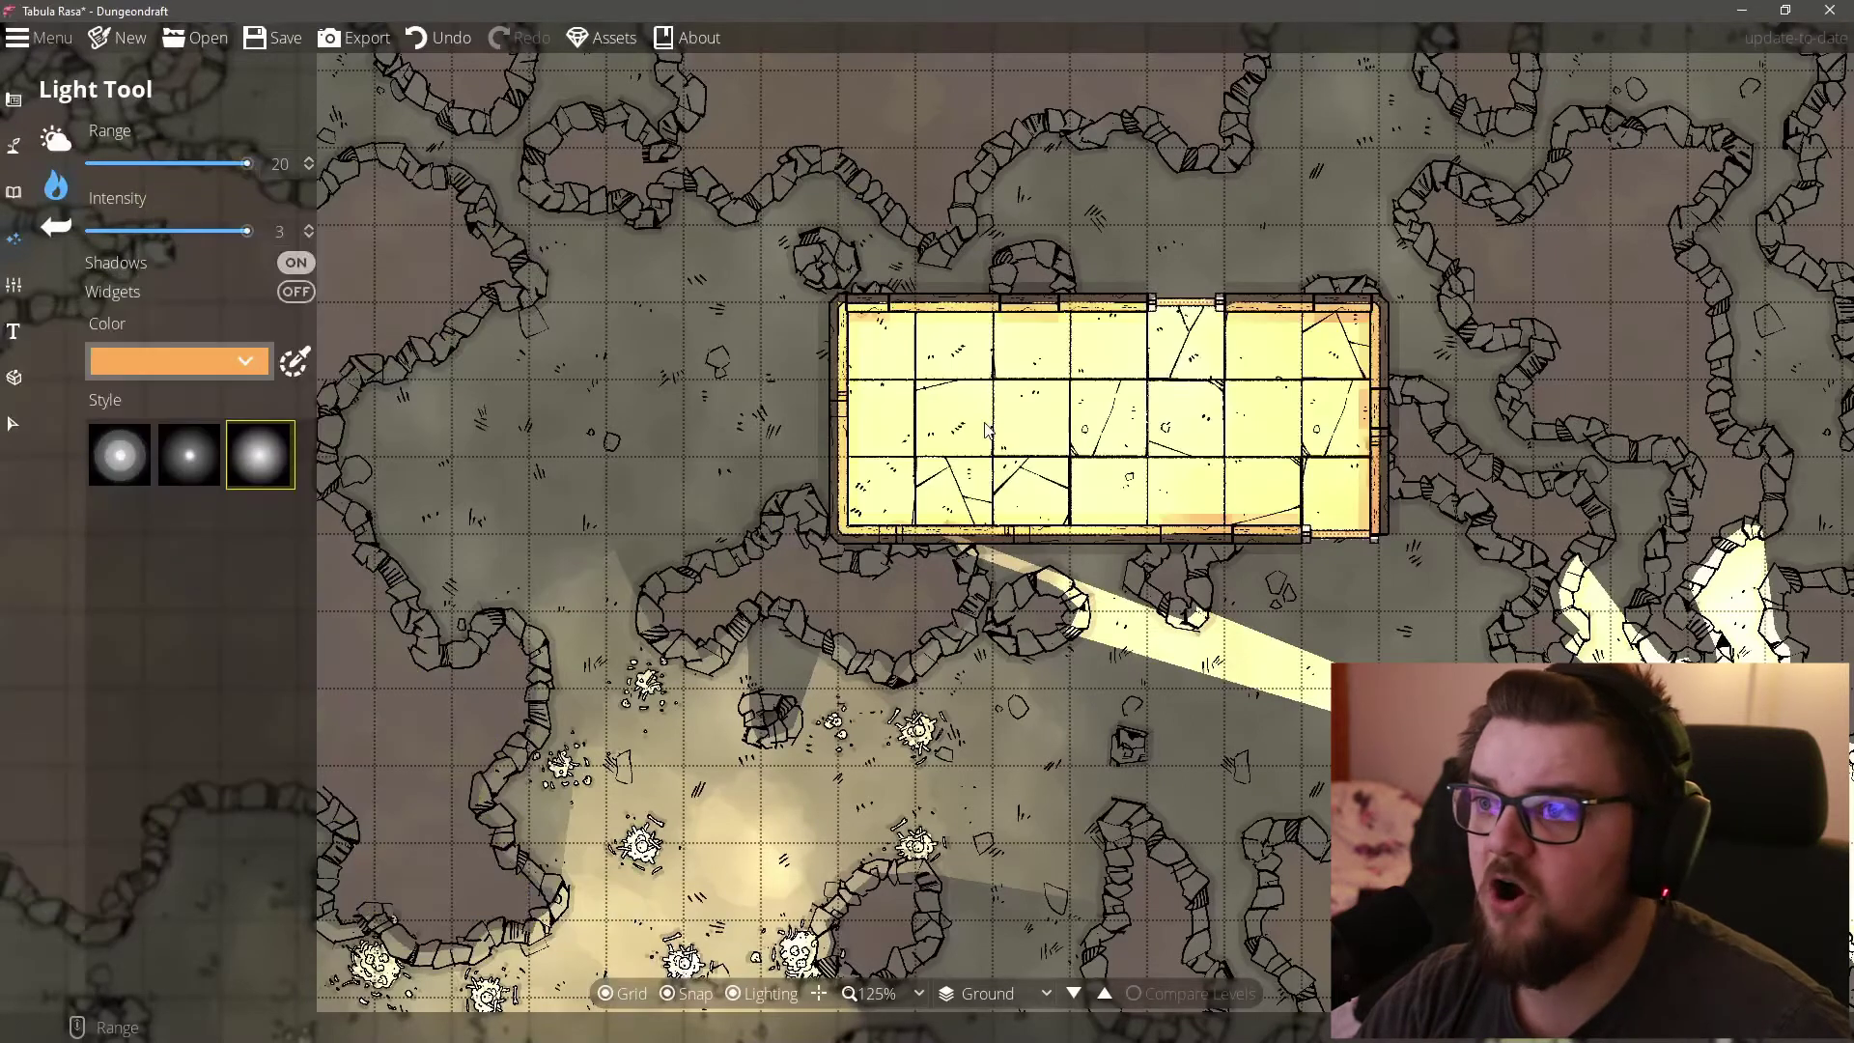
click(111, 359)
click(168, 396)
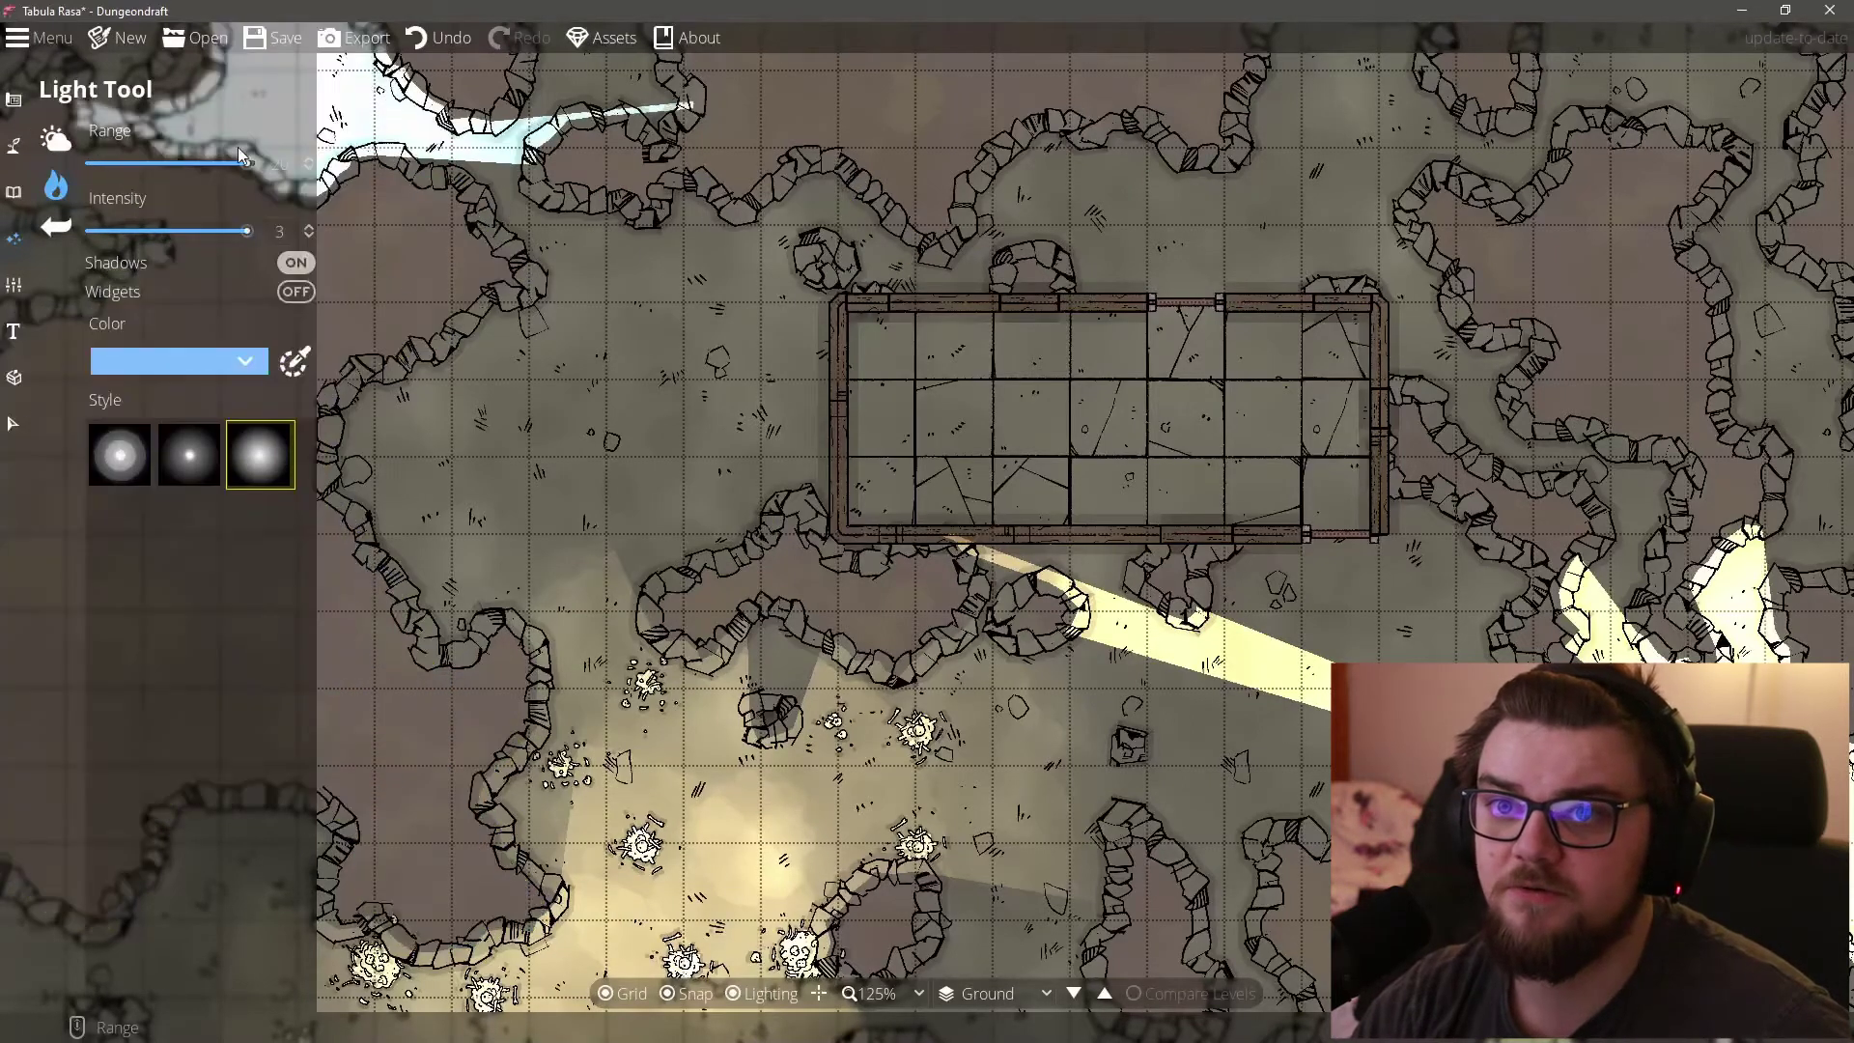
drag(239, 160, 116, 162)
drag(247, 231, 155, 234)
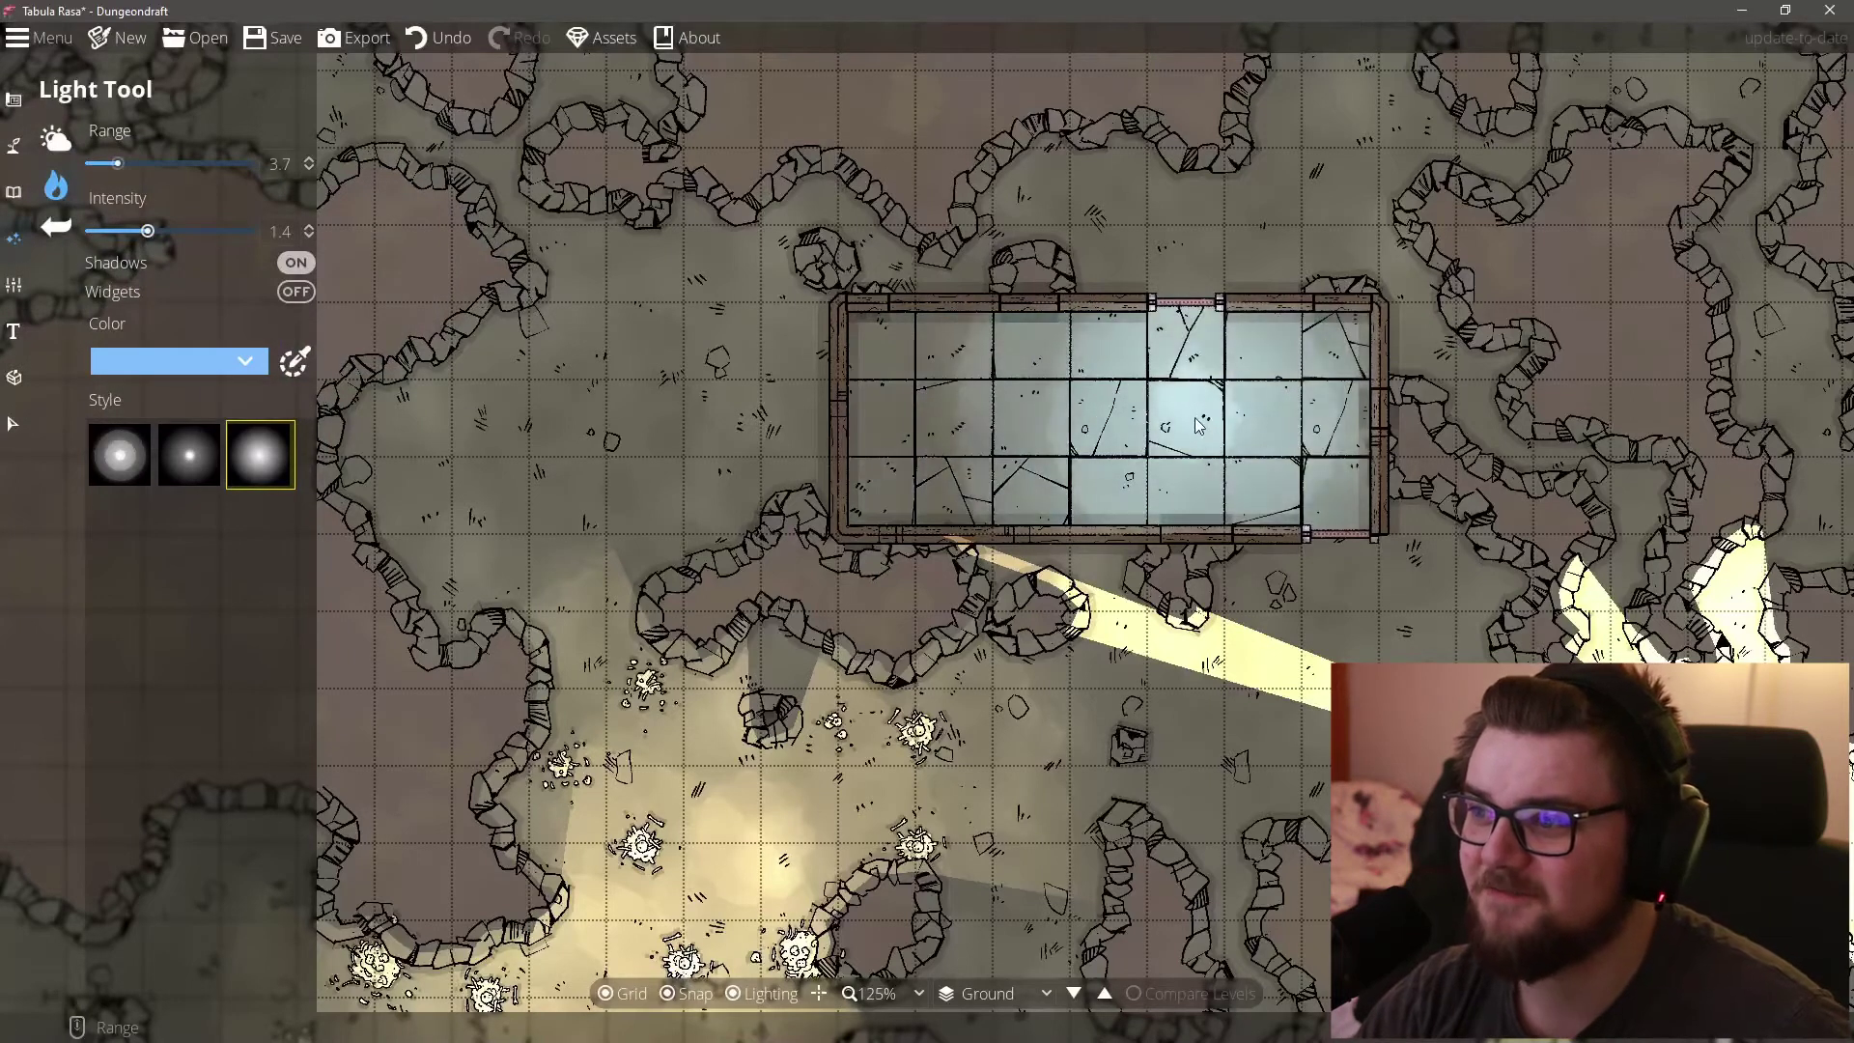
Step: Place the light blue light in the eastern half of the walled room and switch to the Text tool
click(1234, 421)
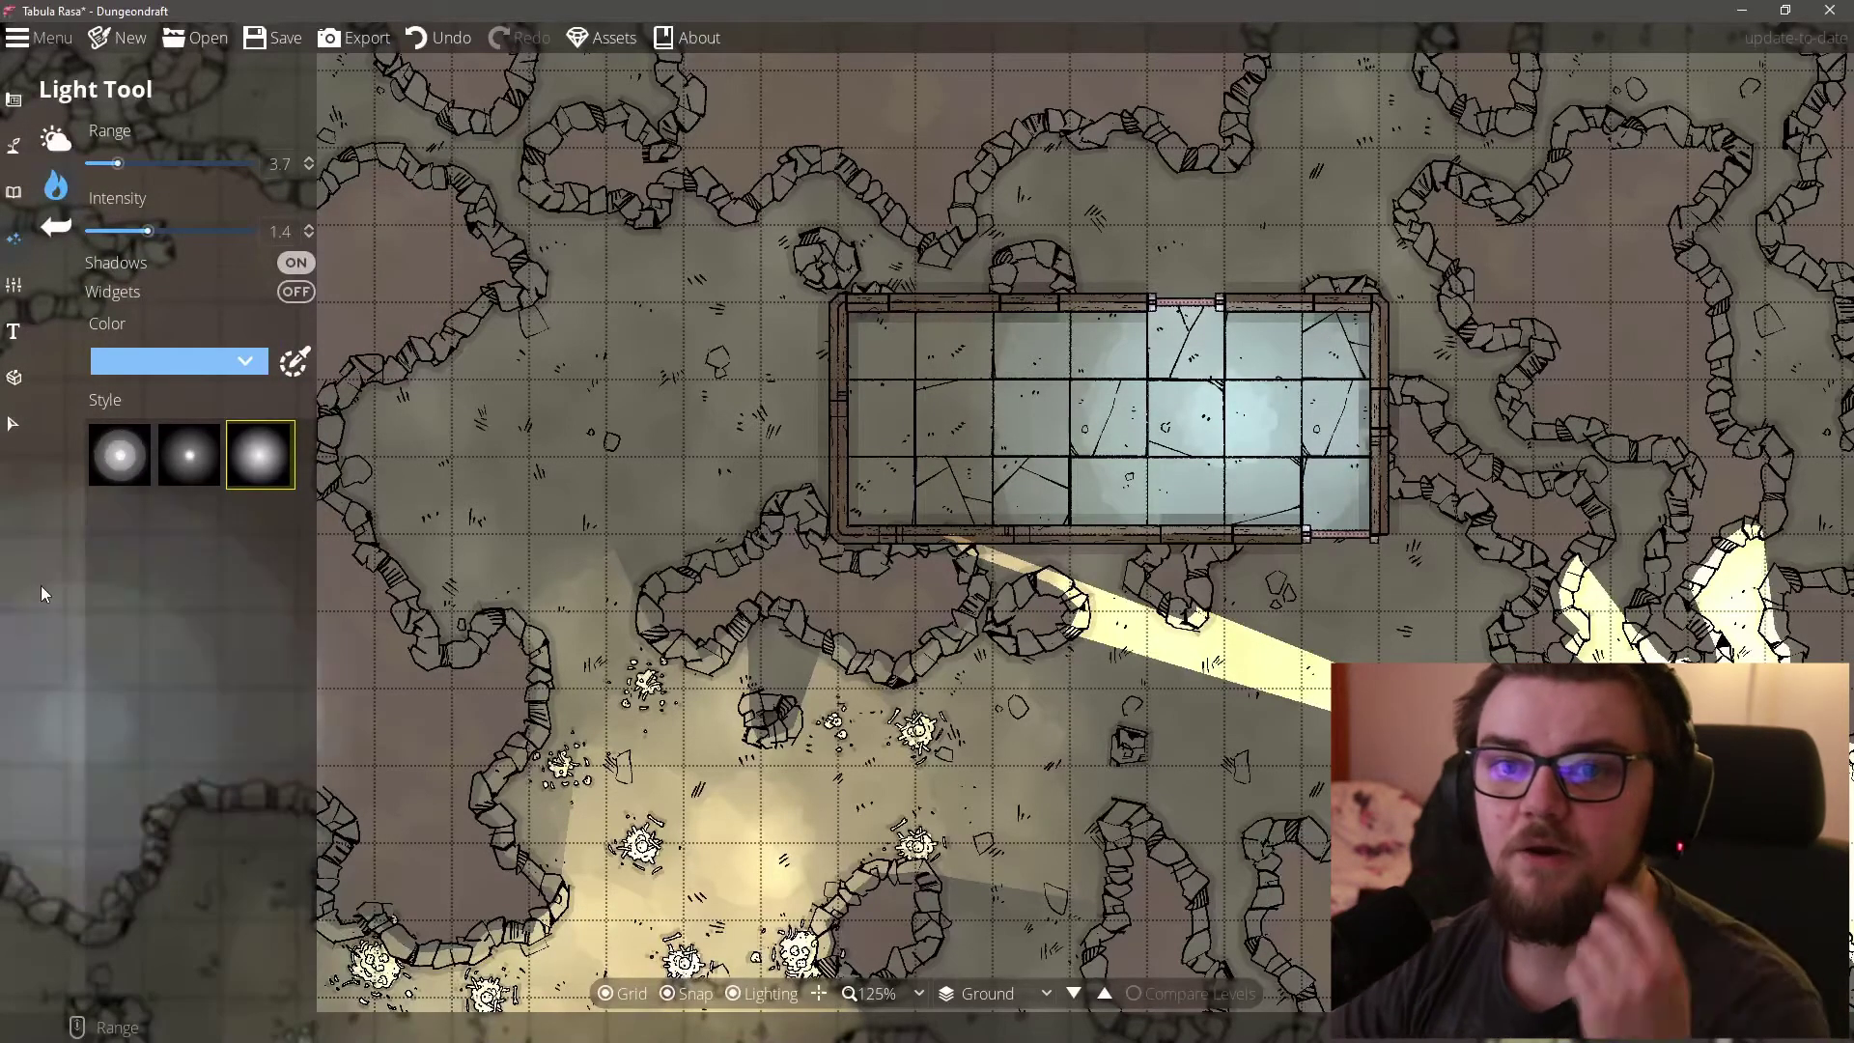
click(15, 285)
click(14, 332)
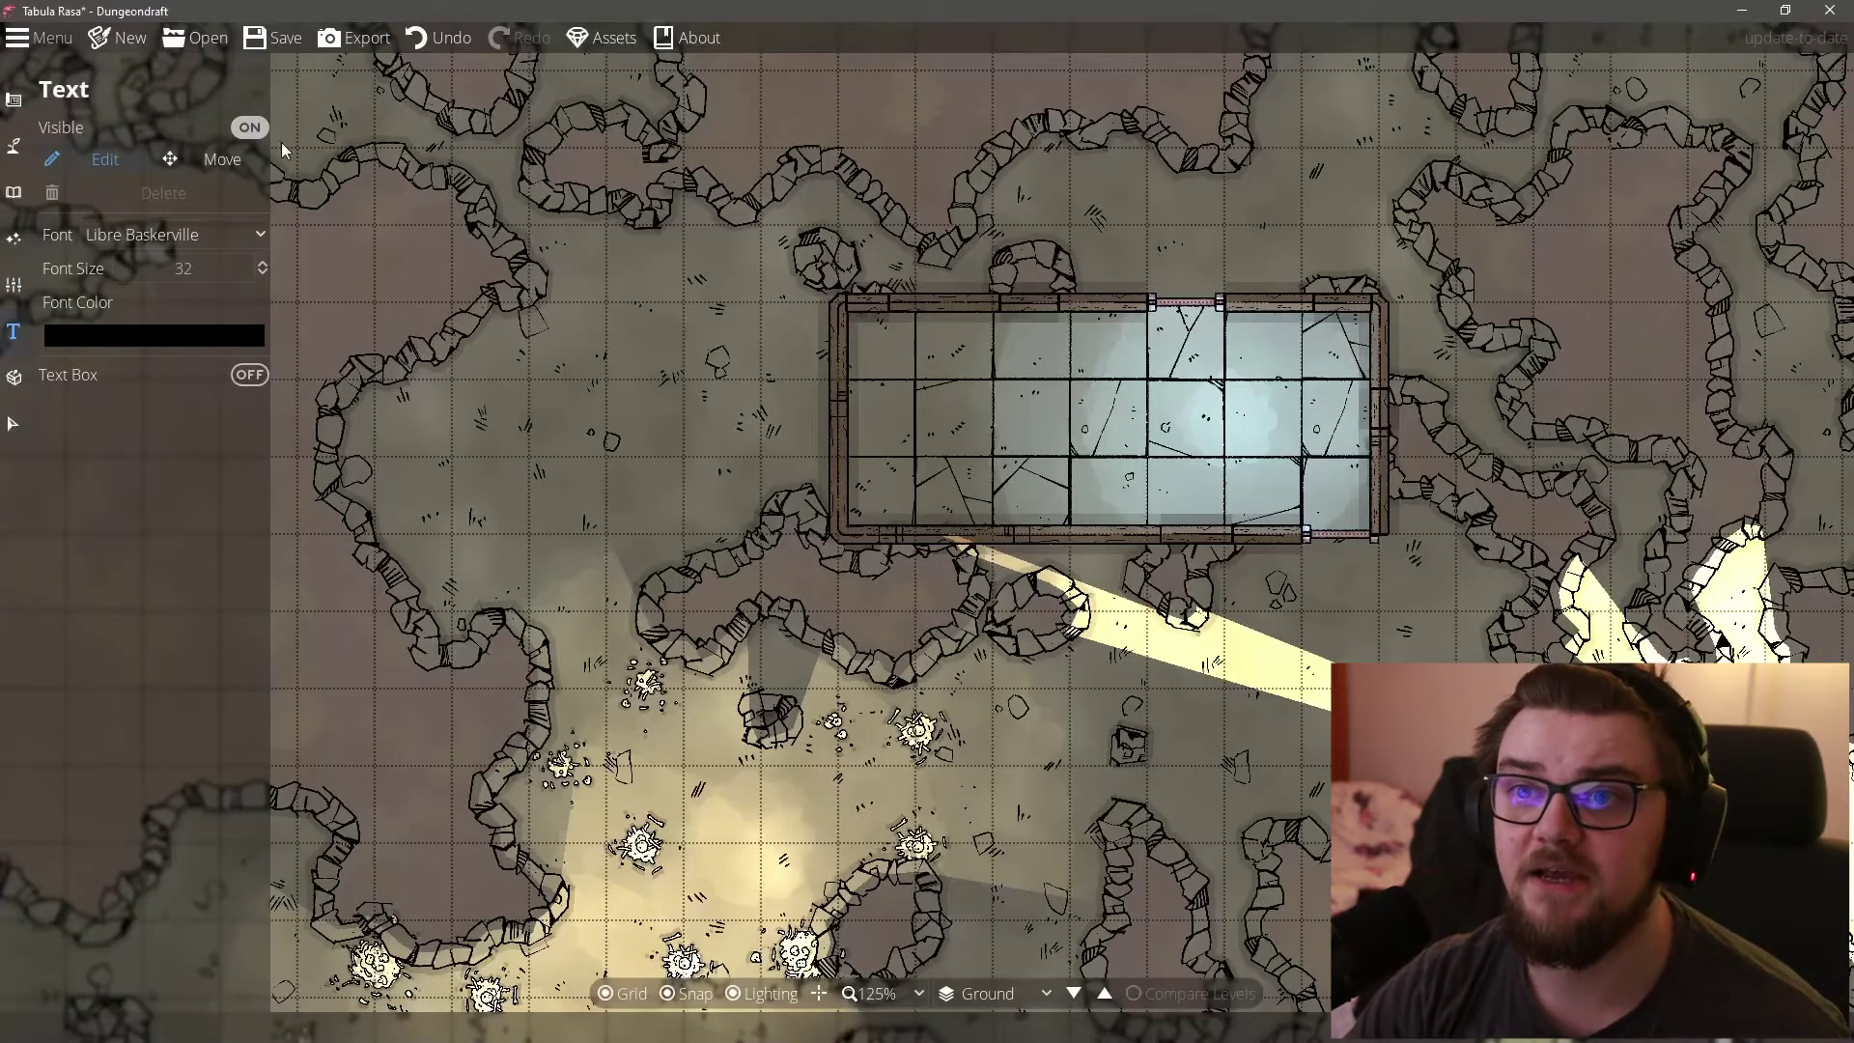
Step: Open the export options, keep the Universal VTT mode, turn the grid off and leave lighting on
click(377, 41)
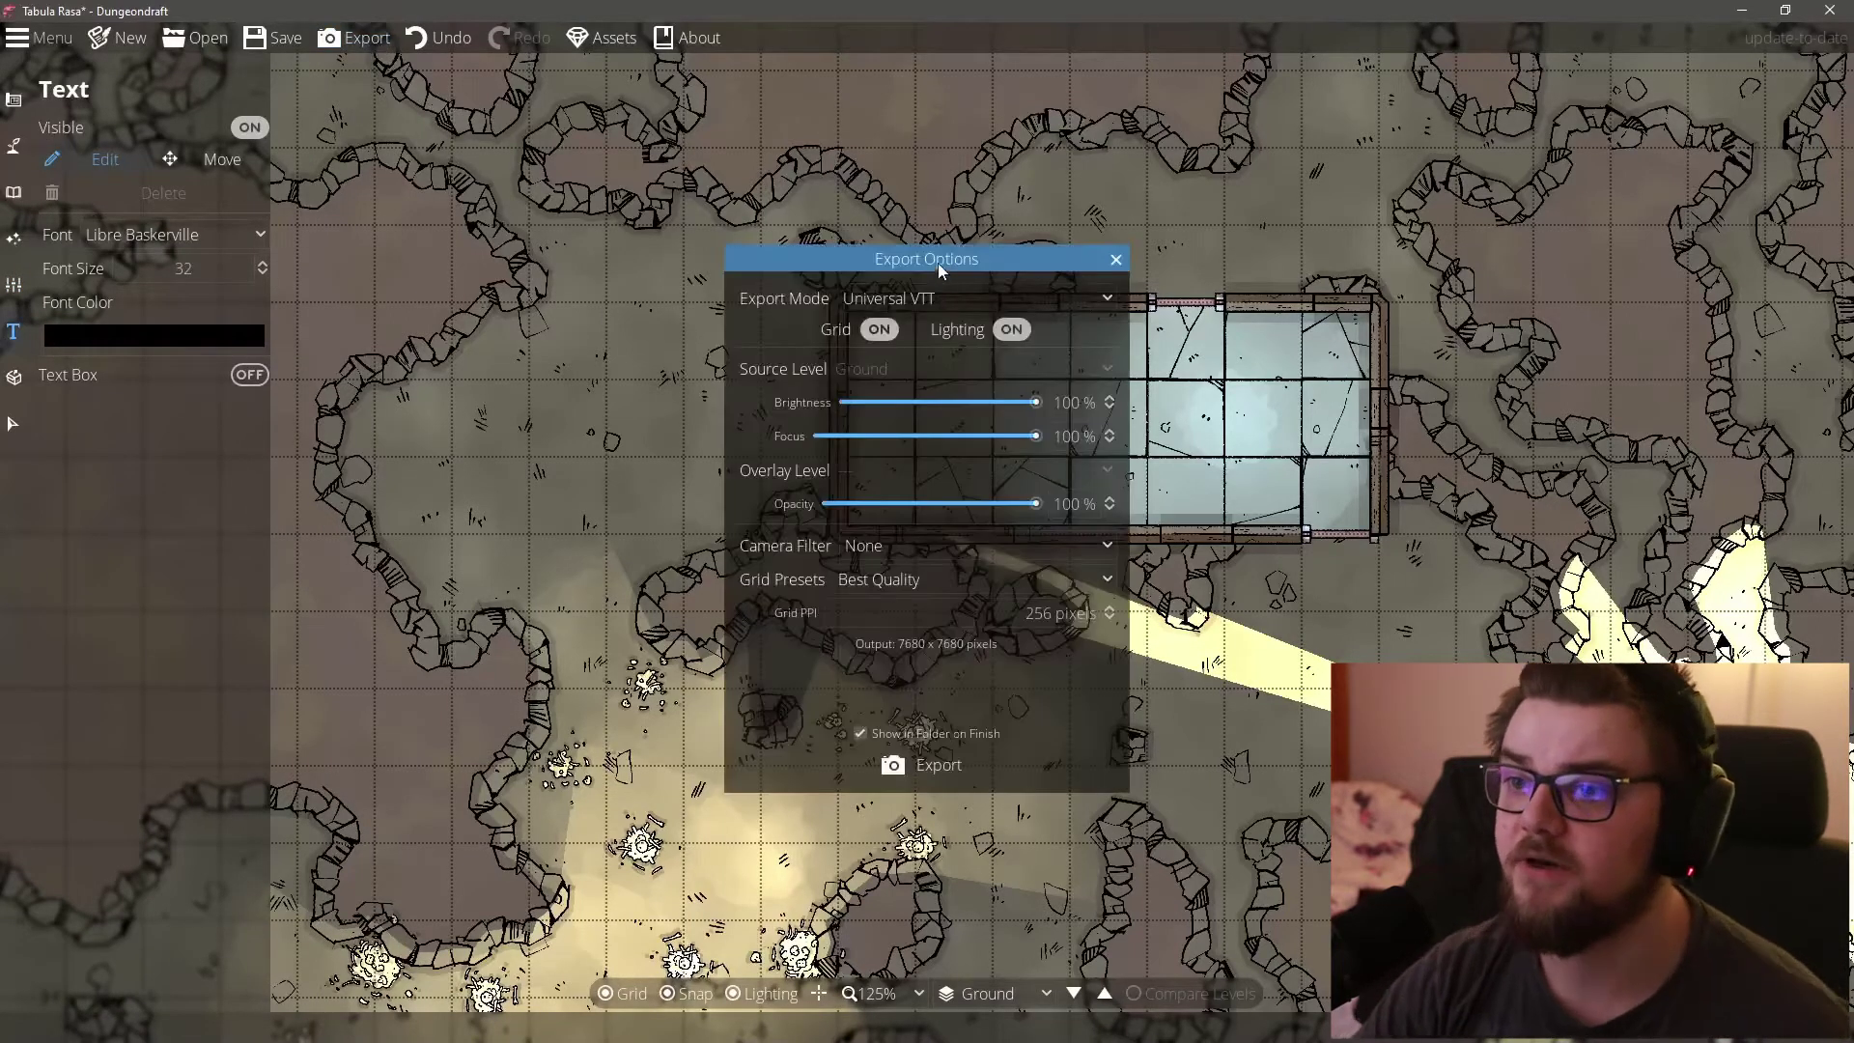
drag(937, 262, 527, 202)
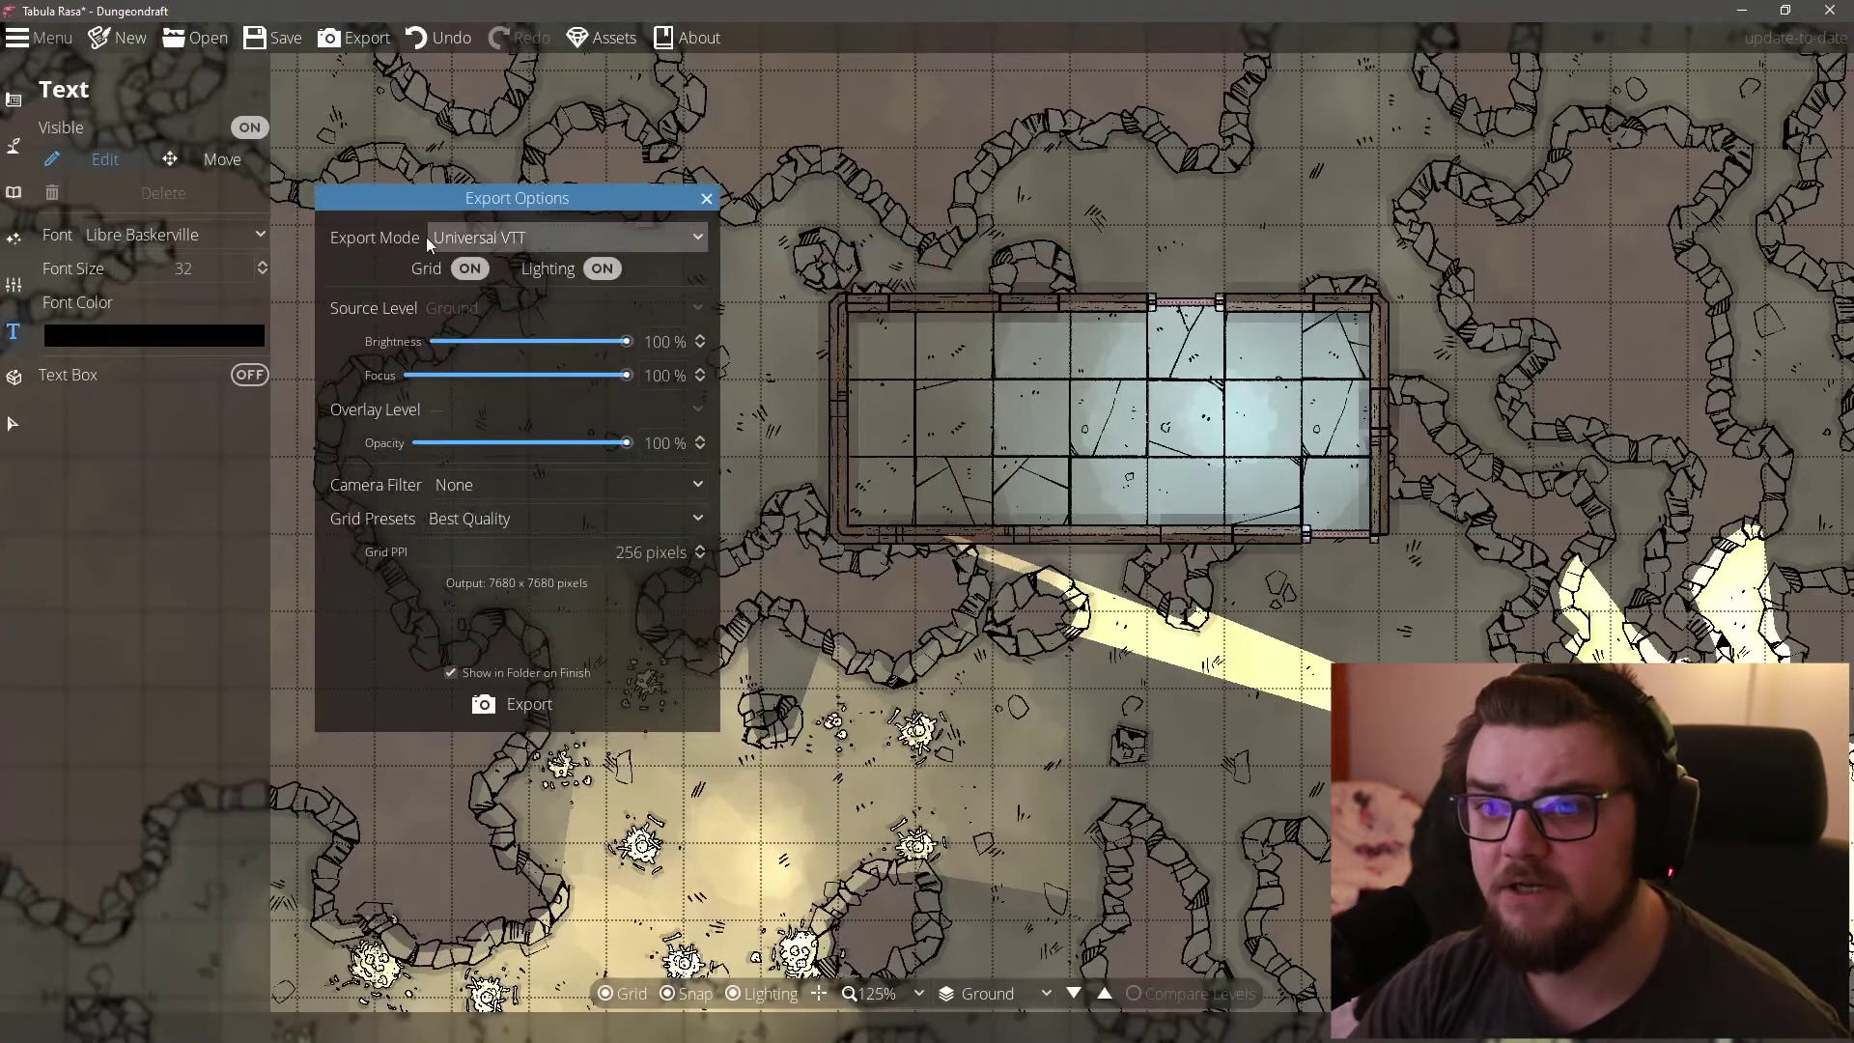
click(471, 238)
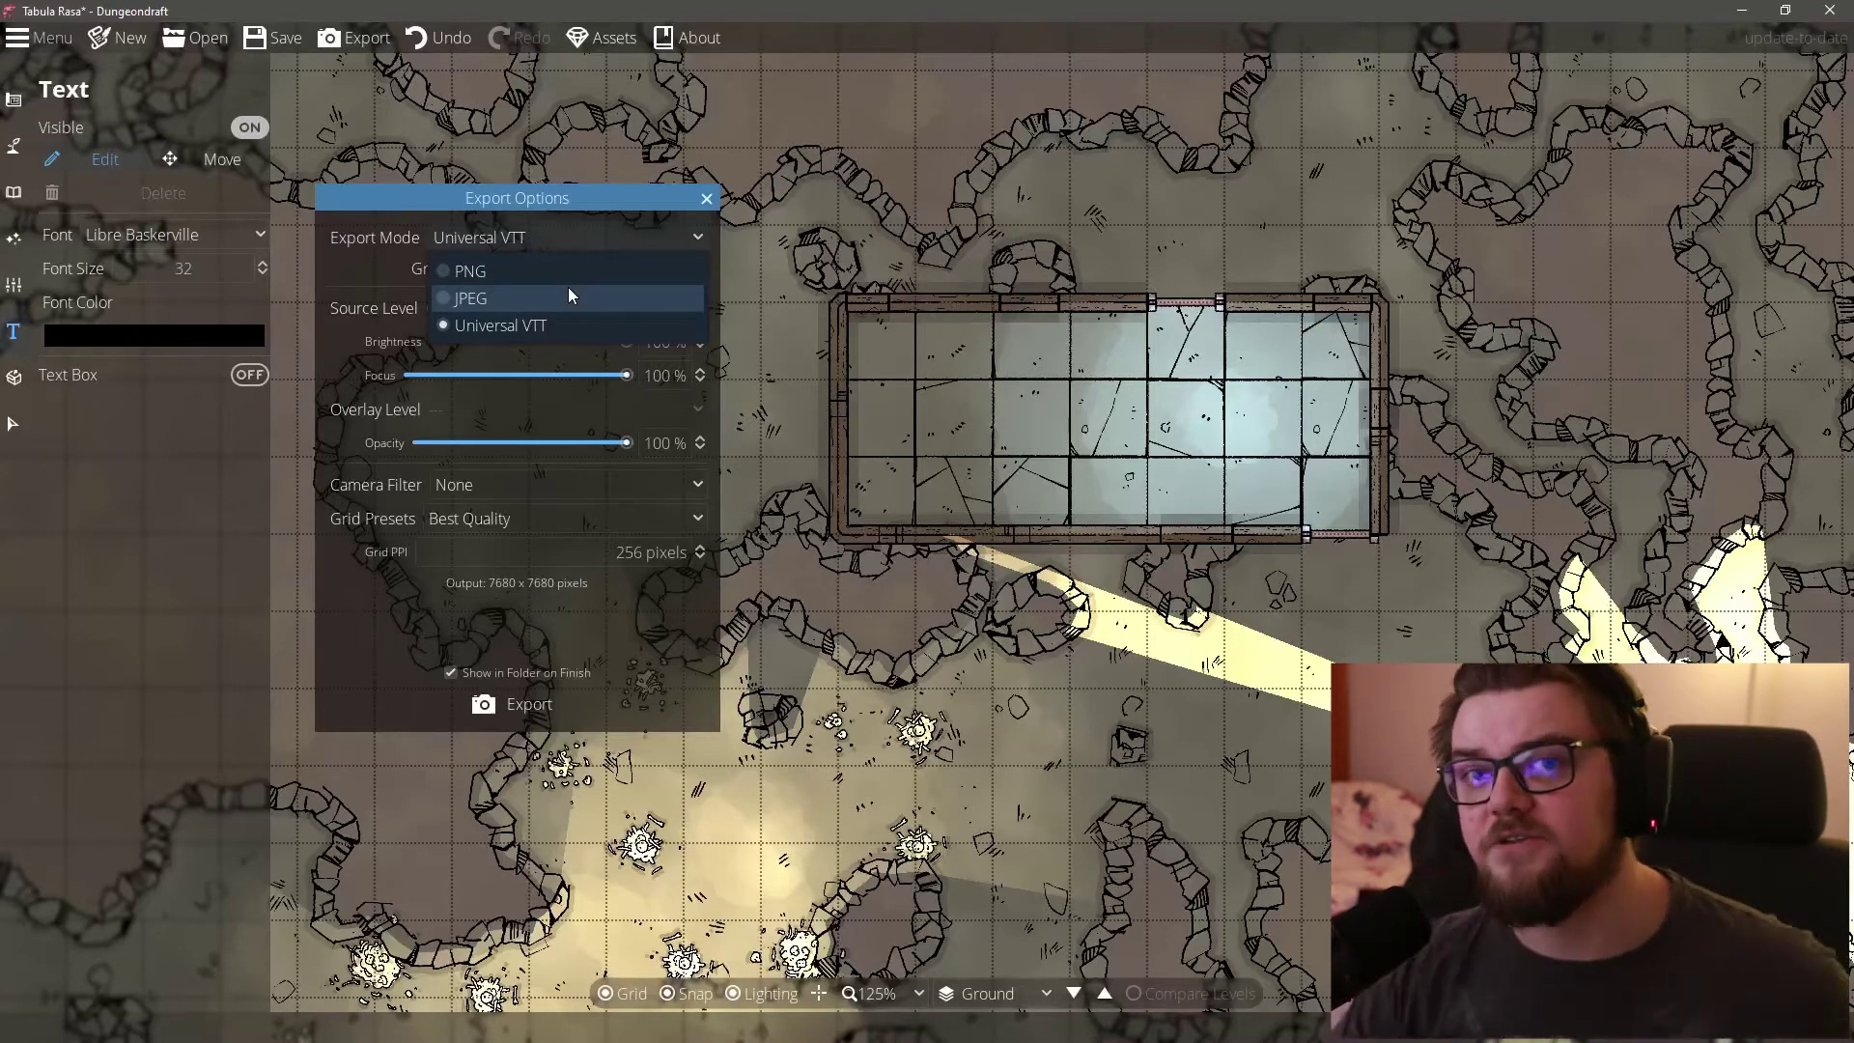
click(533, 327)
click(472, 272)
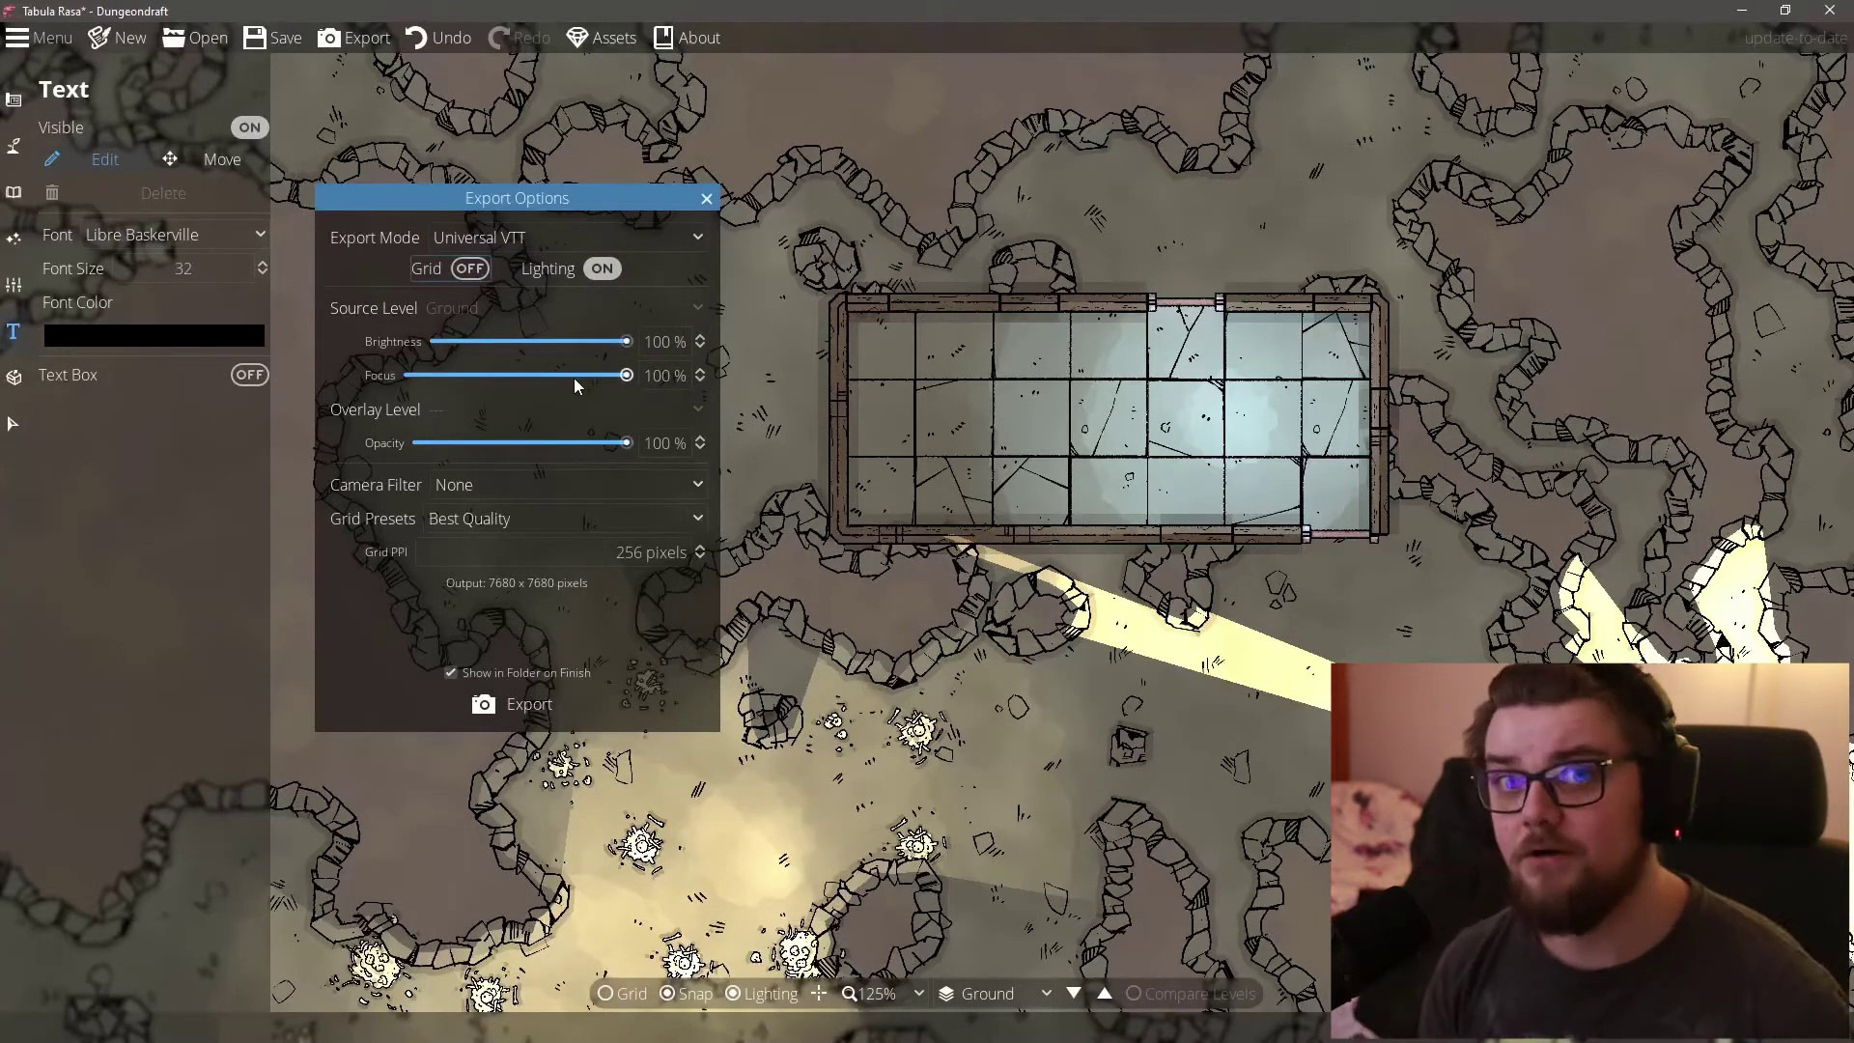
click(595, 271)
click(594, 271)
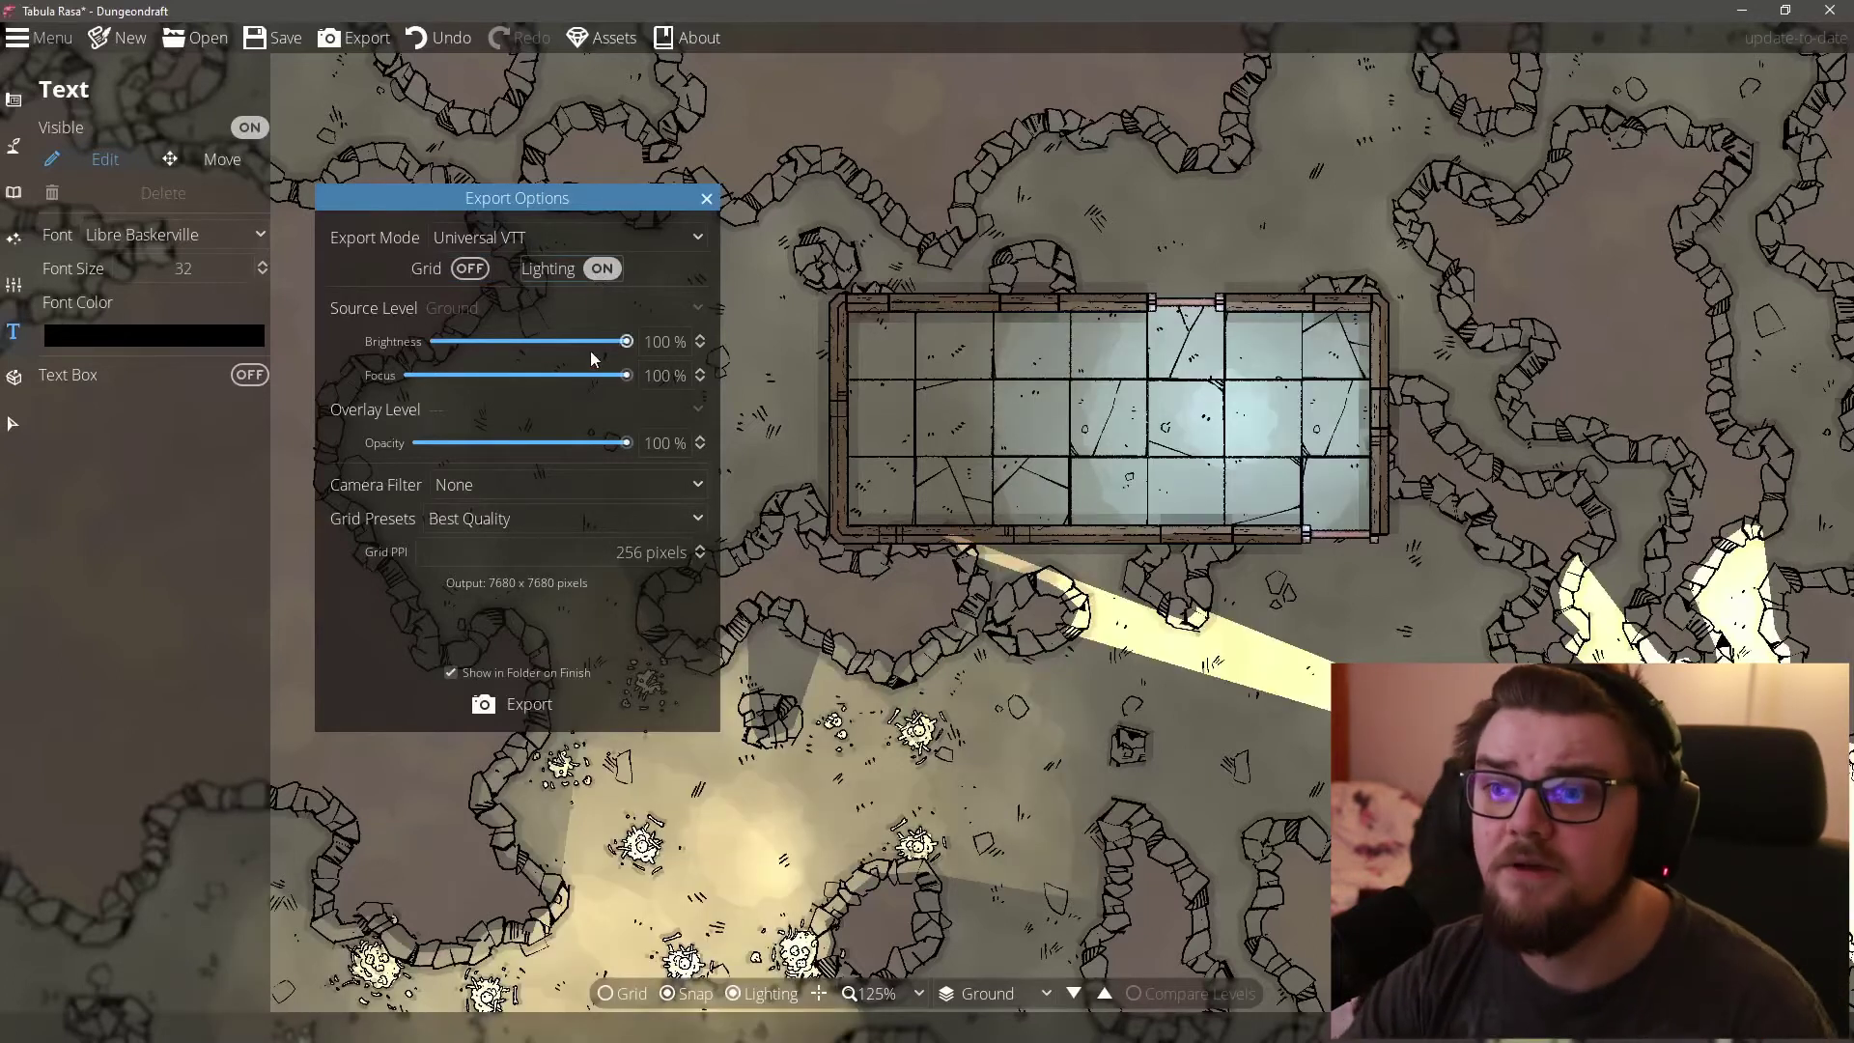
Step: Try the Sepia and Printer-Friendly camera filters on the map and return the filter to None
click(497, 490)
click(522, 573)
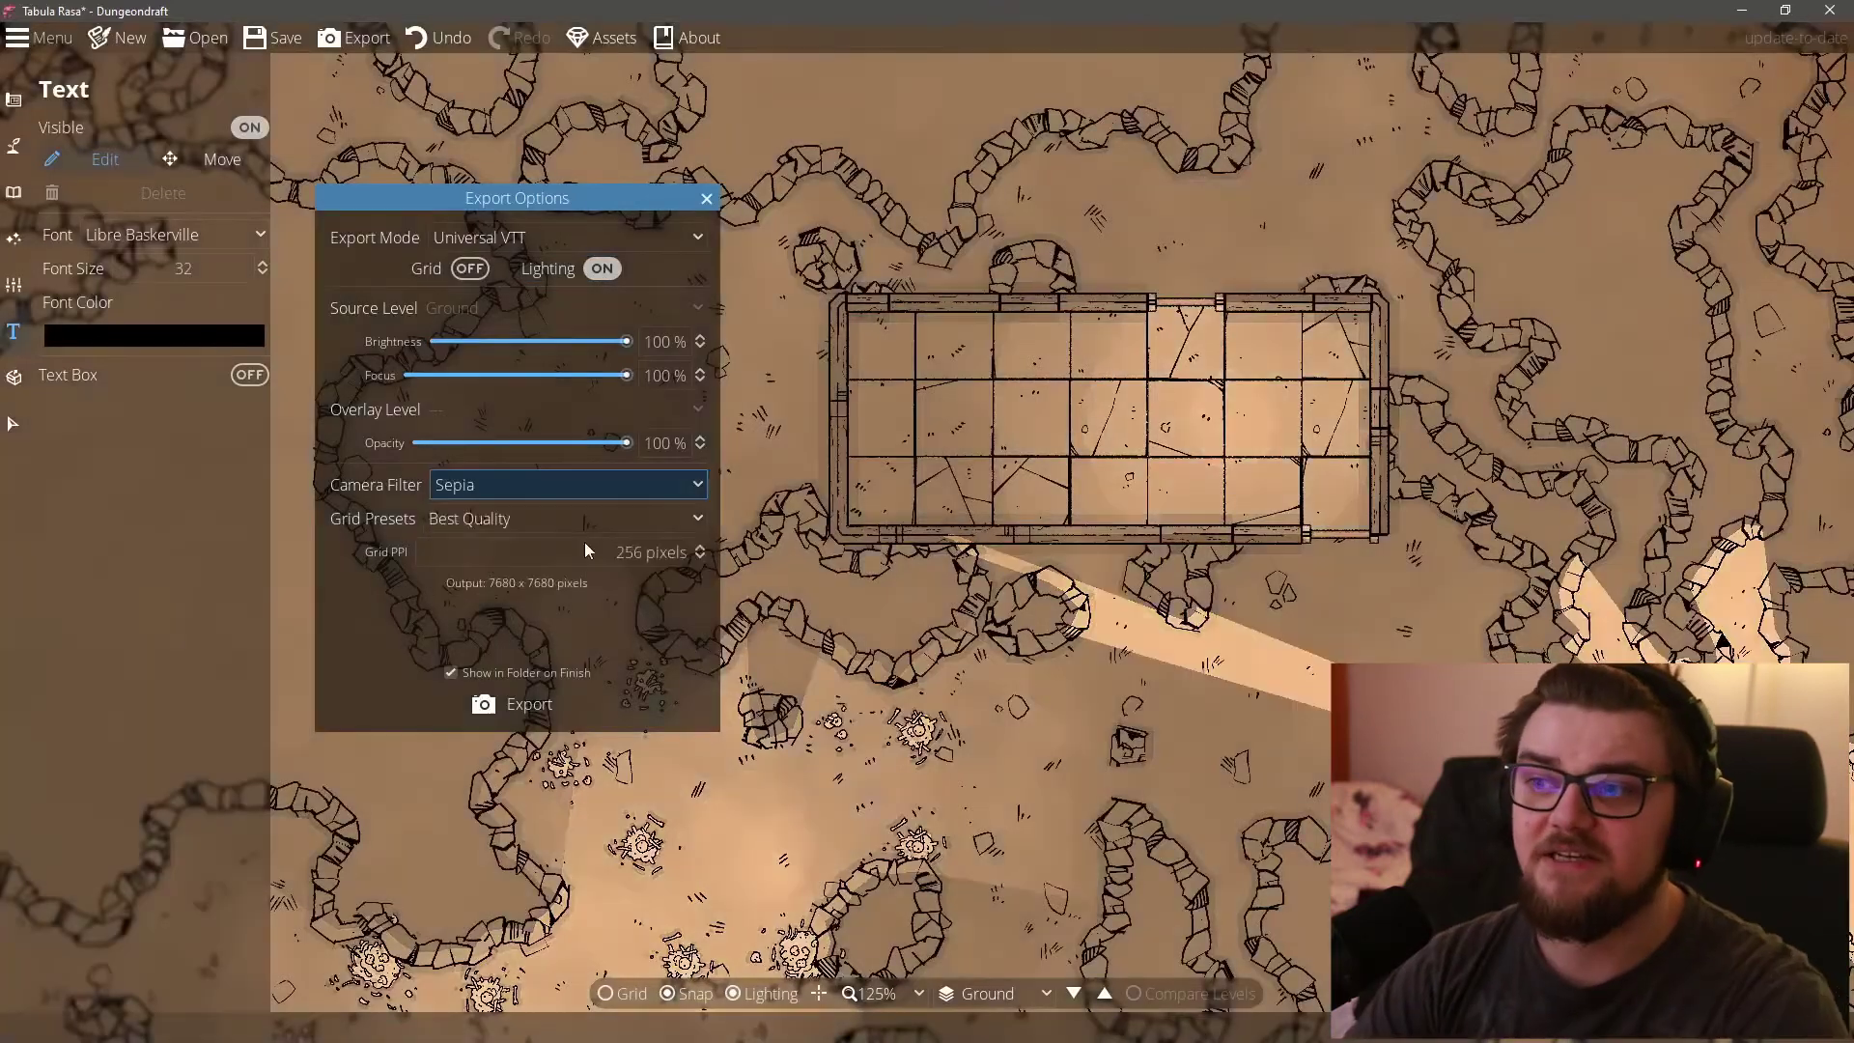
click(434, 486)
click(507, 558)
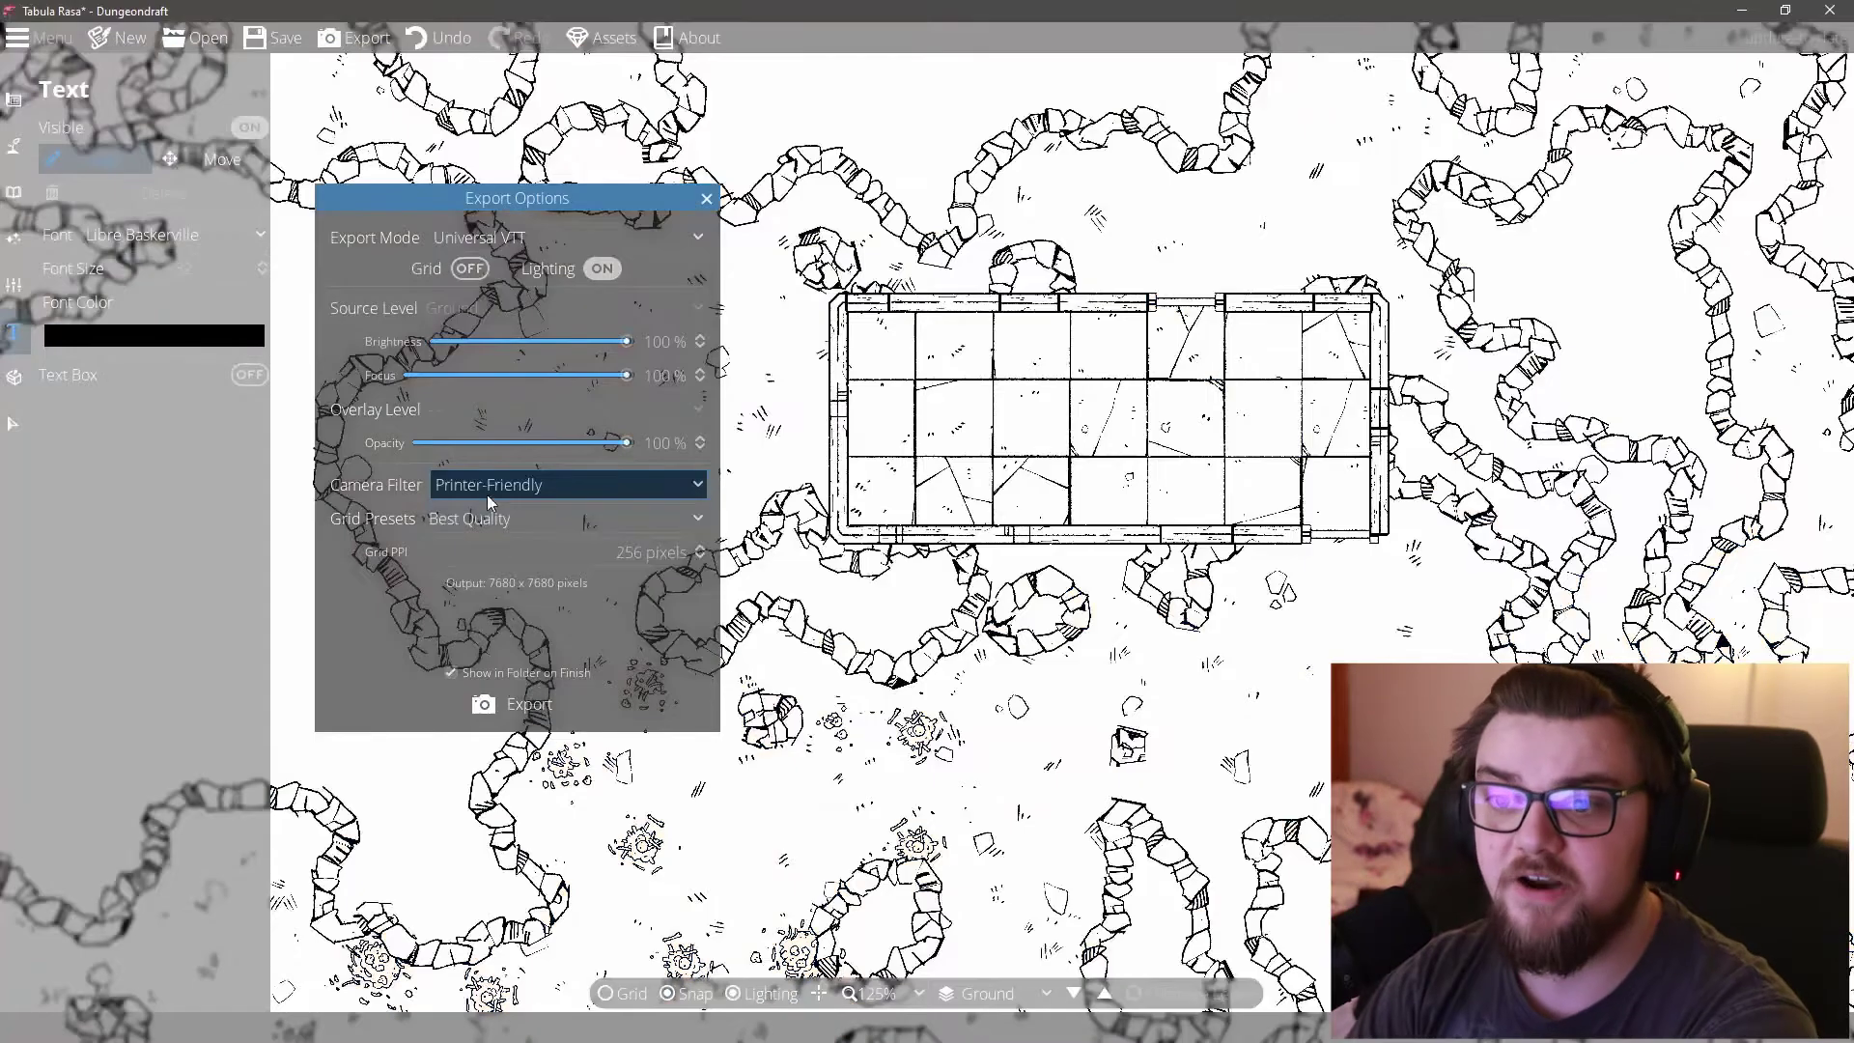
click(483, 489)
click(479, 515)
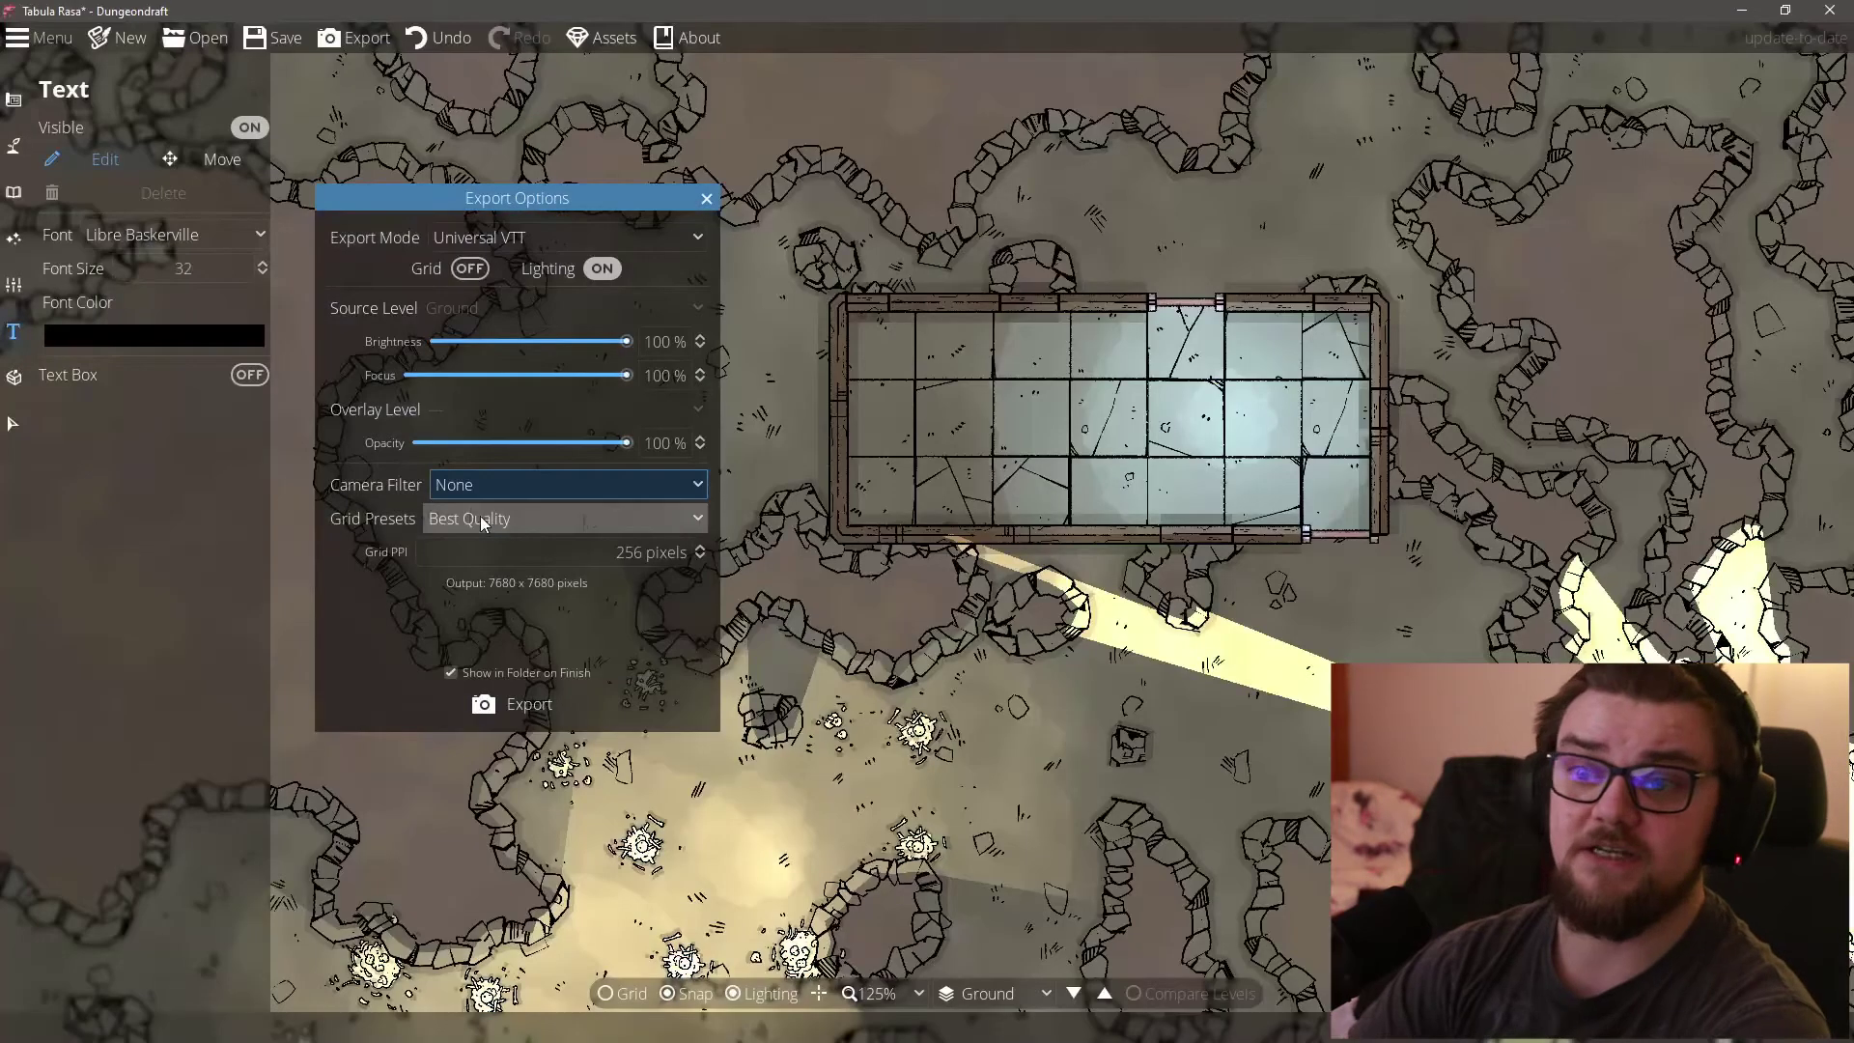
Step: Look through the export grid presets, try Roll 20 and return the preset to Best Quality
click(542, 530)
click(530, 523)
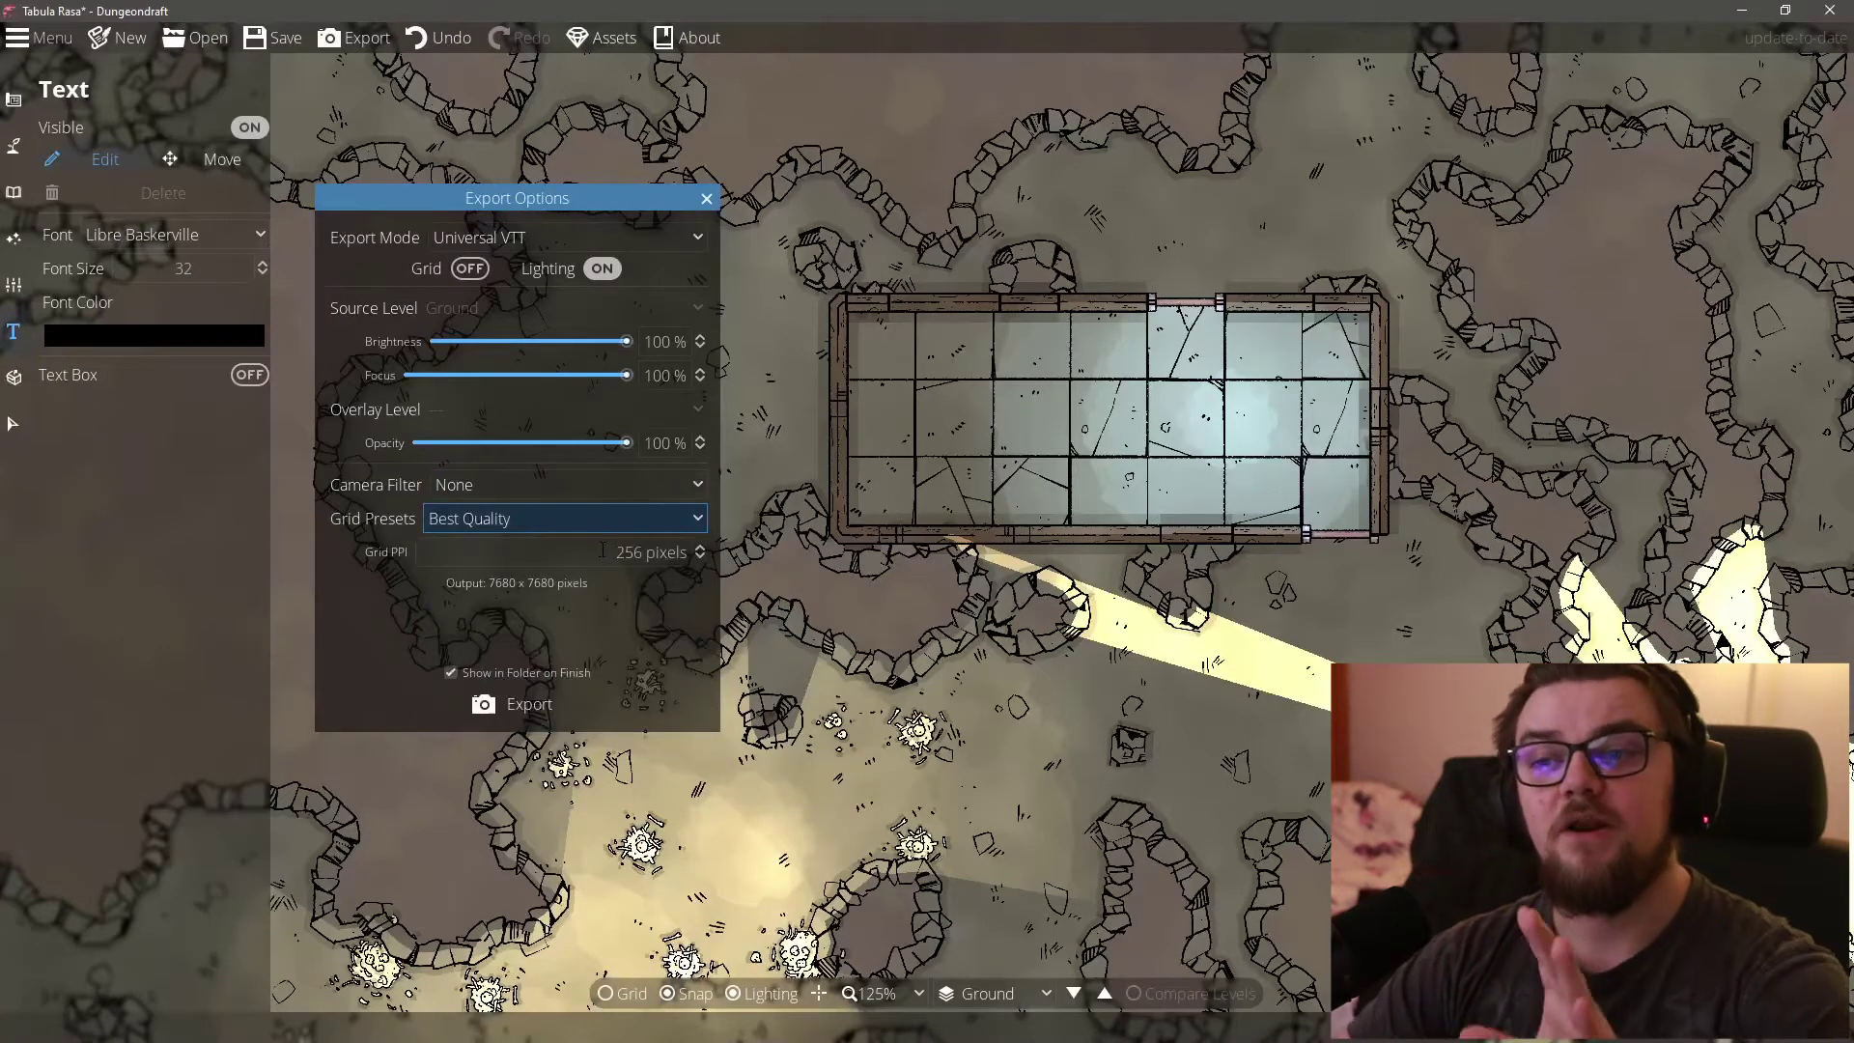
click(578, 523)
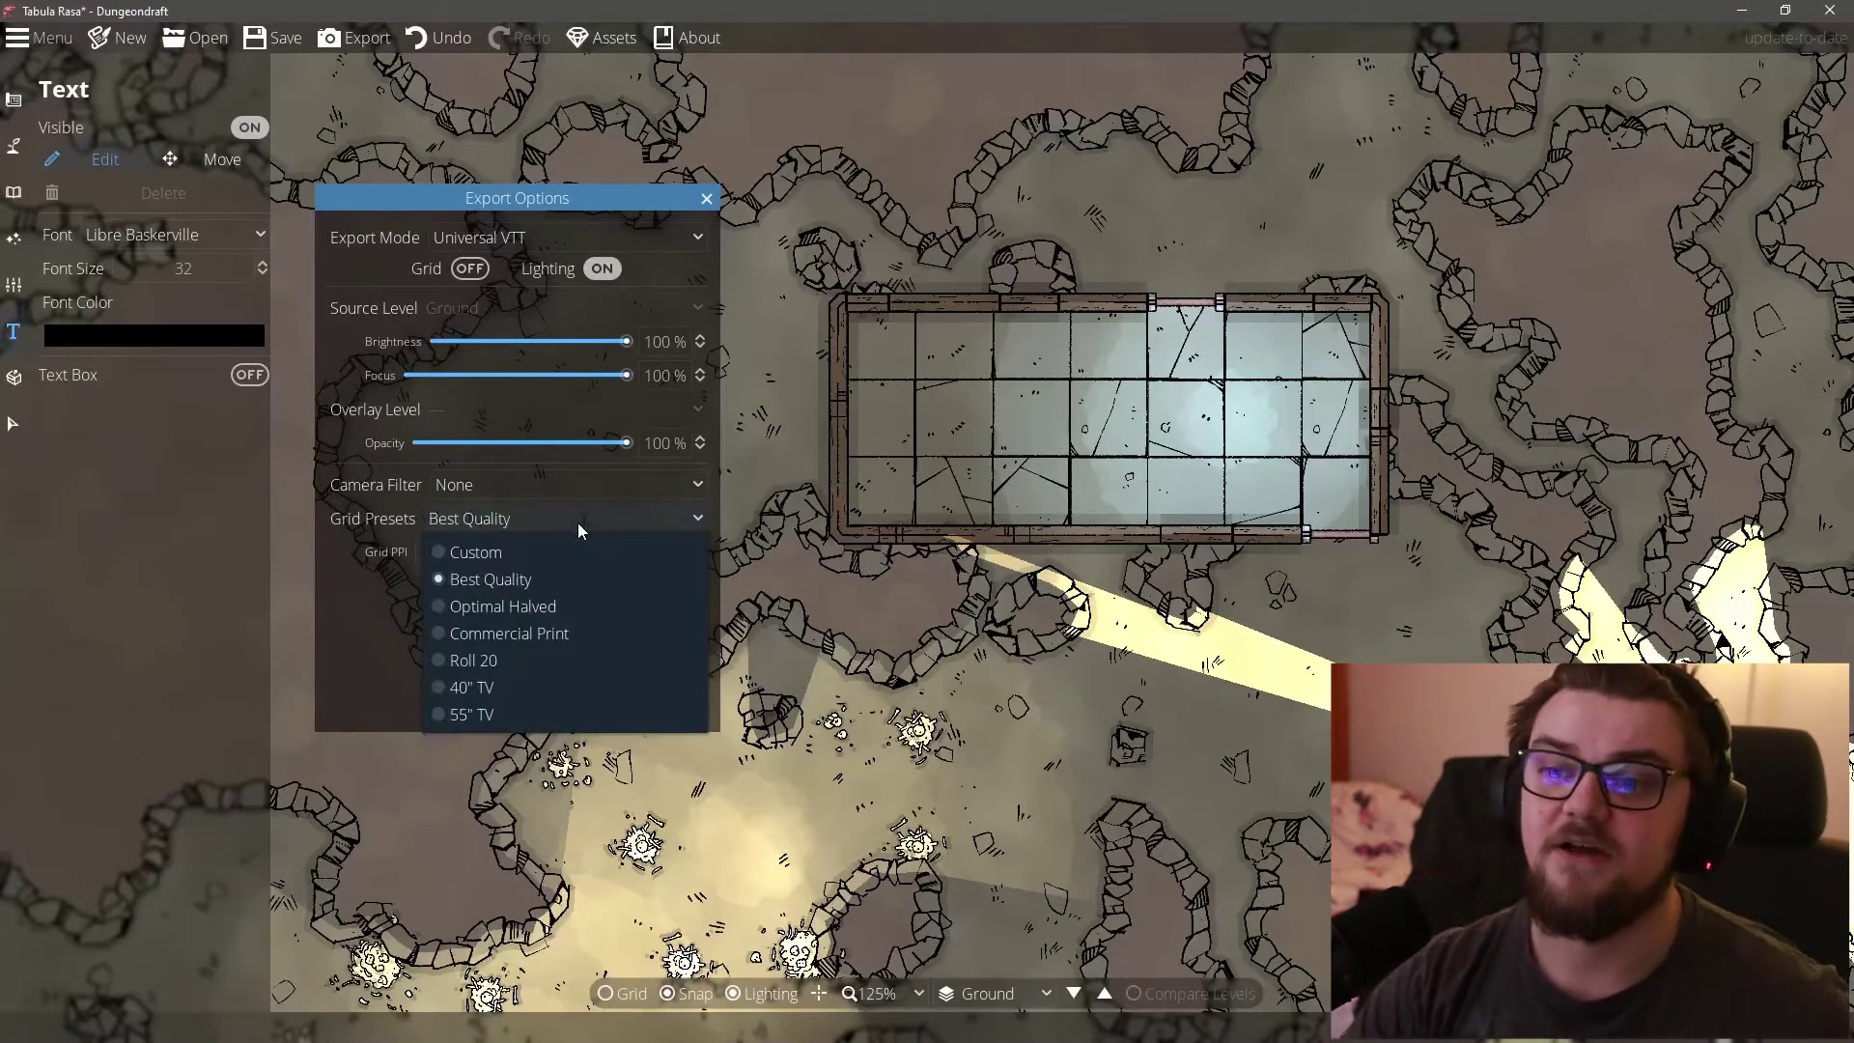
click(359, 634)
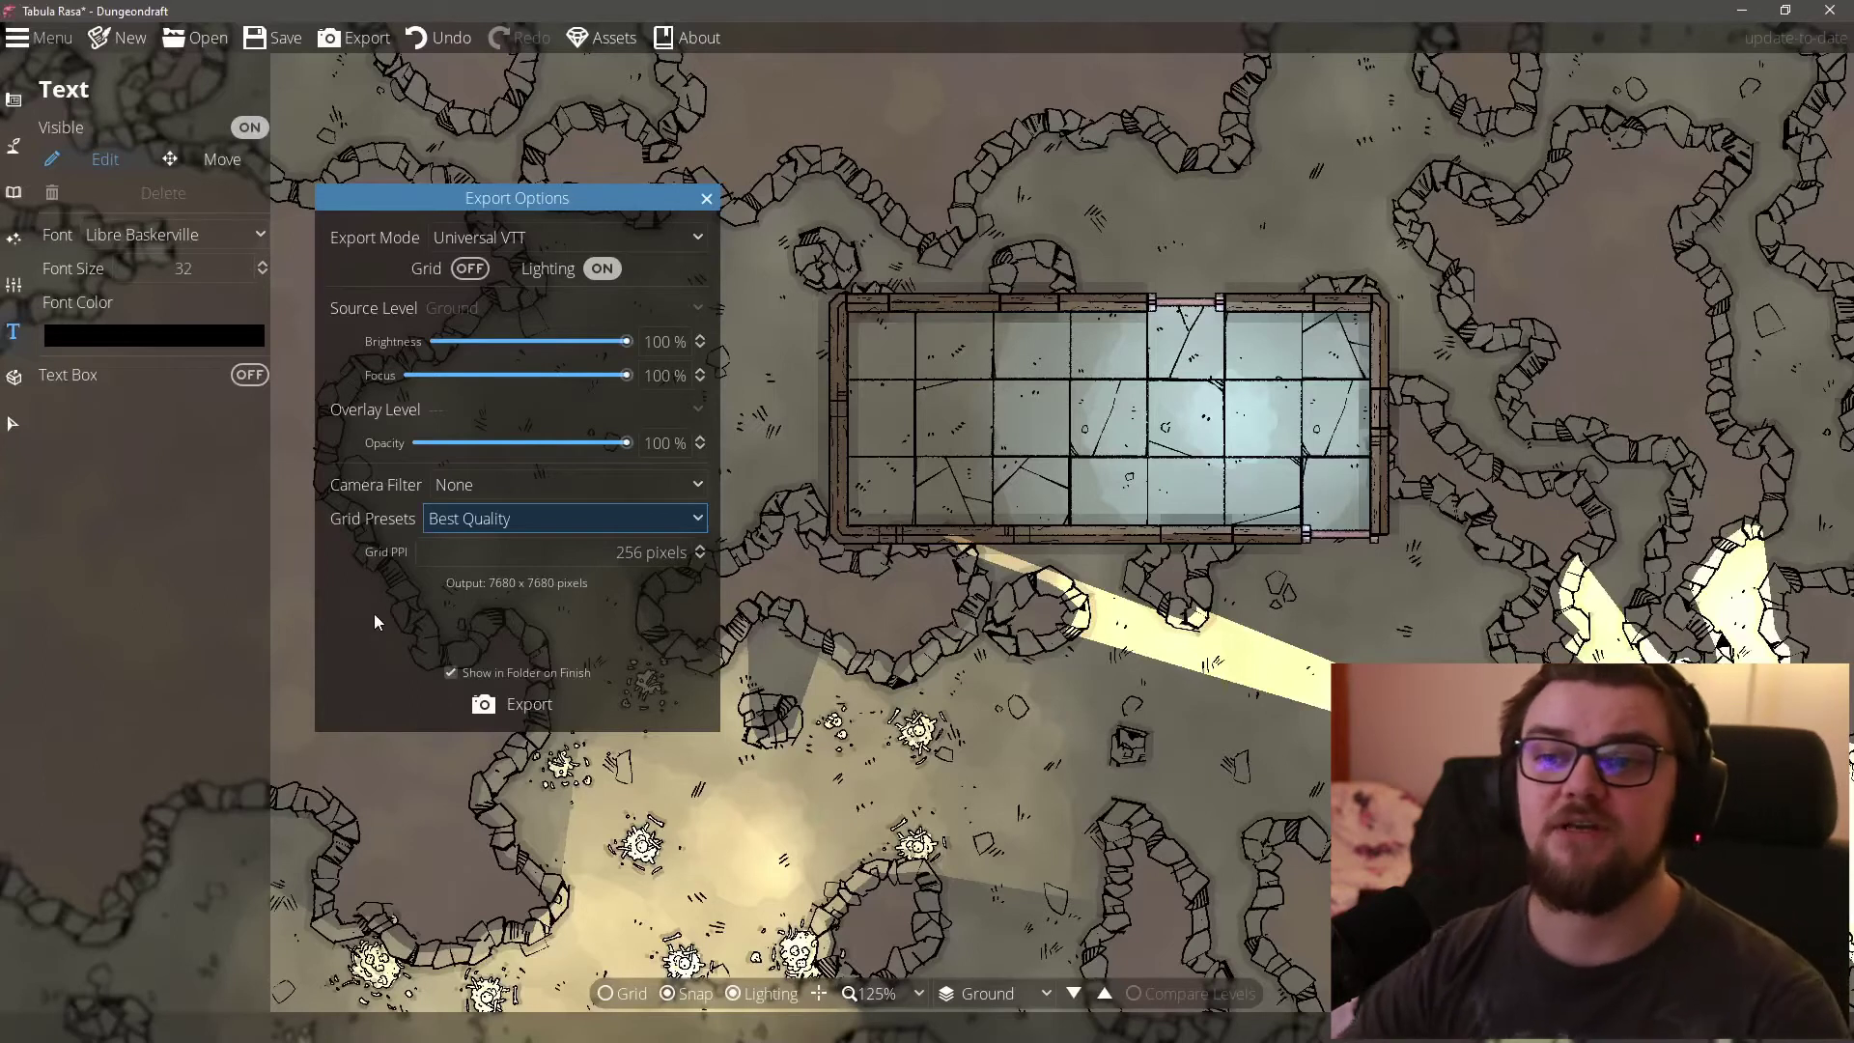
click(546, 518)
click(473, 660)
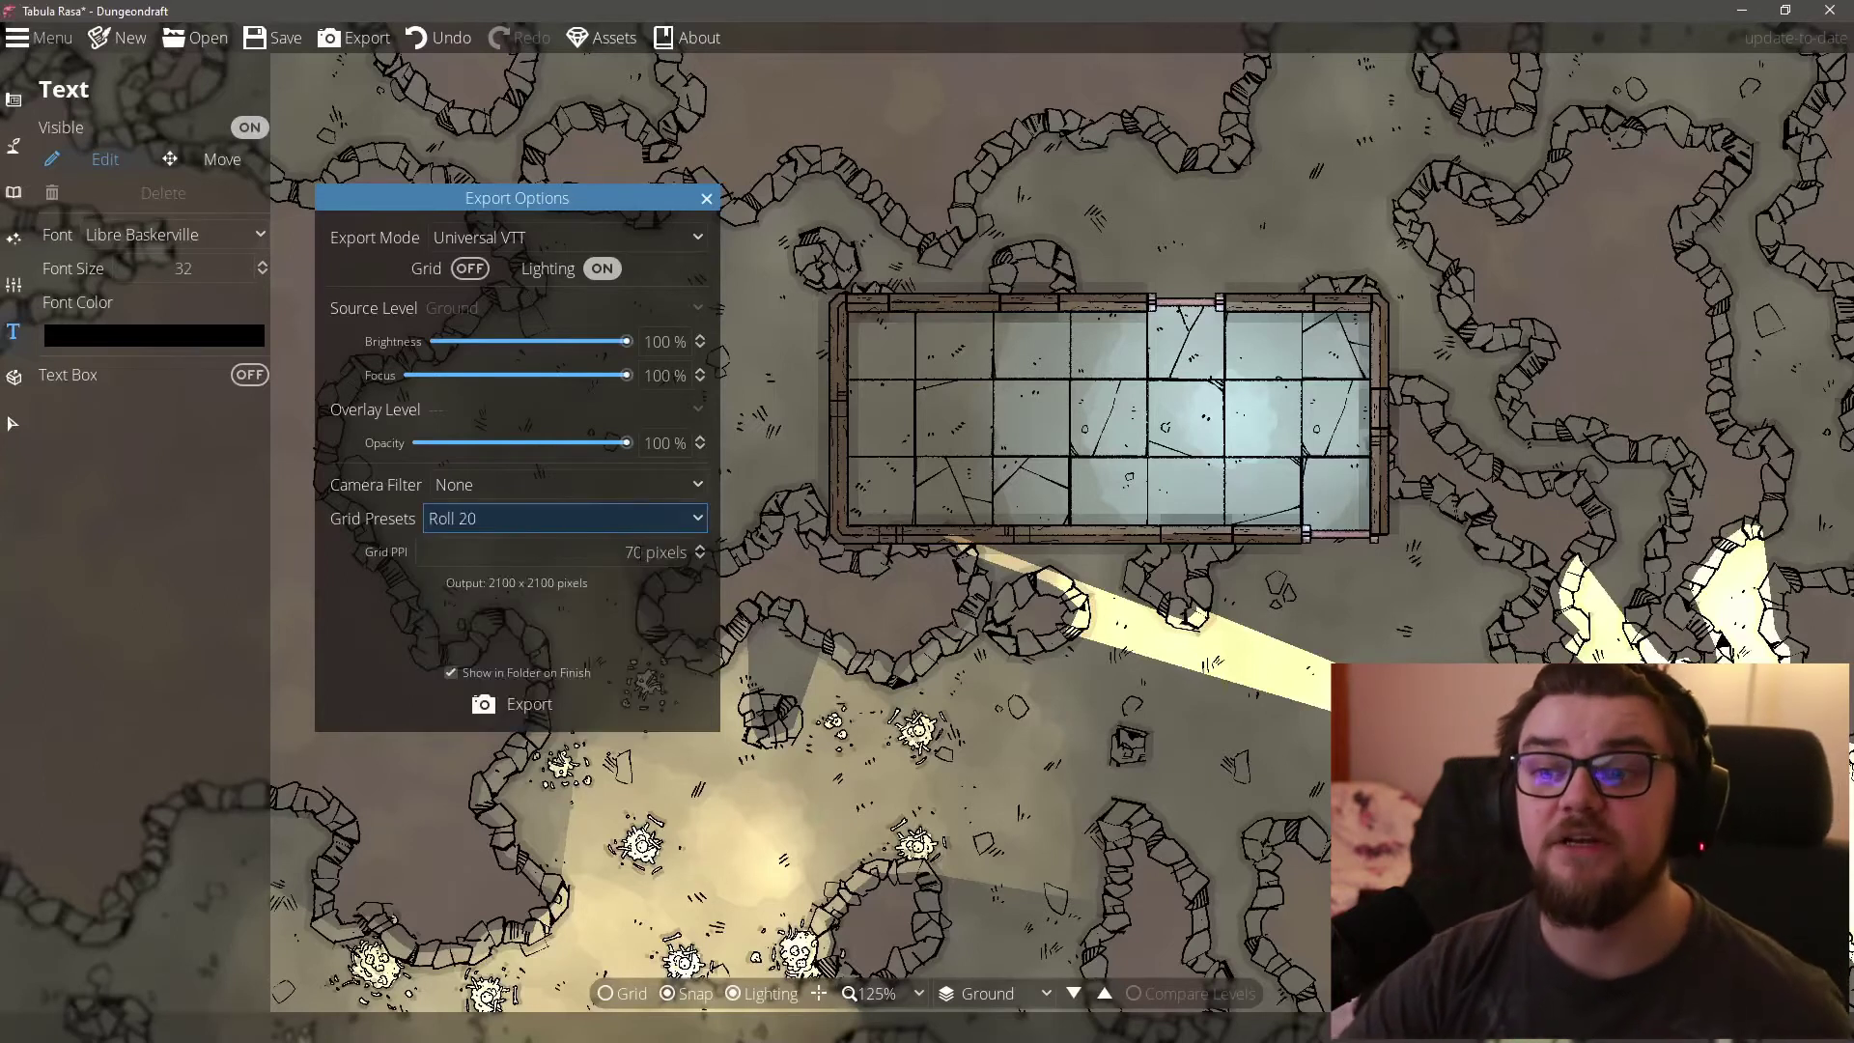
click(628, 552)
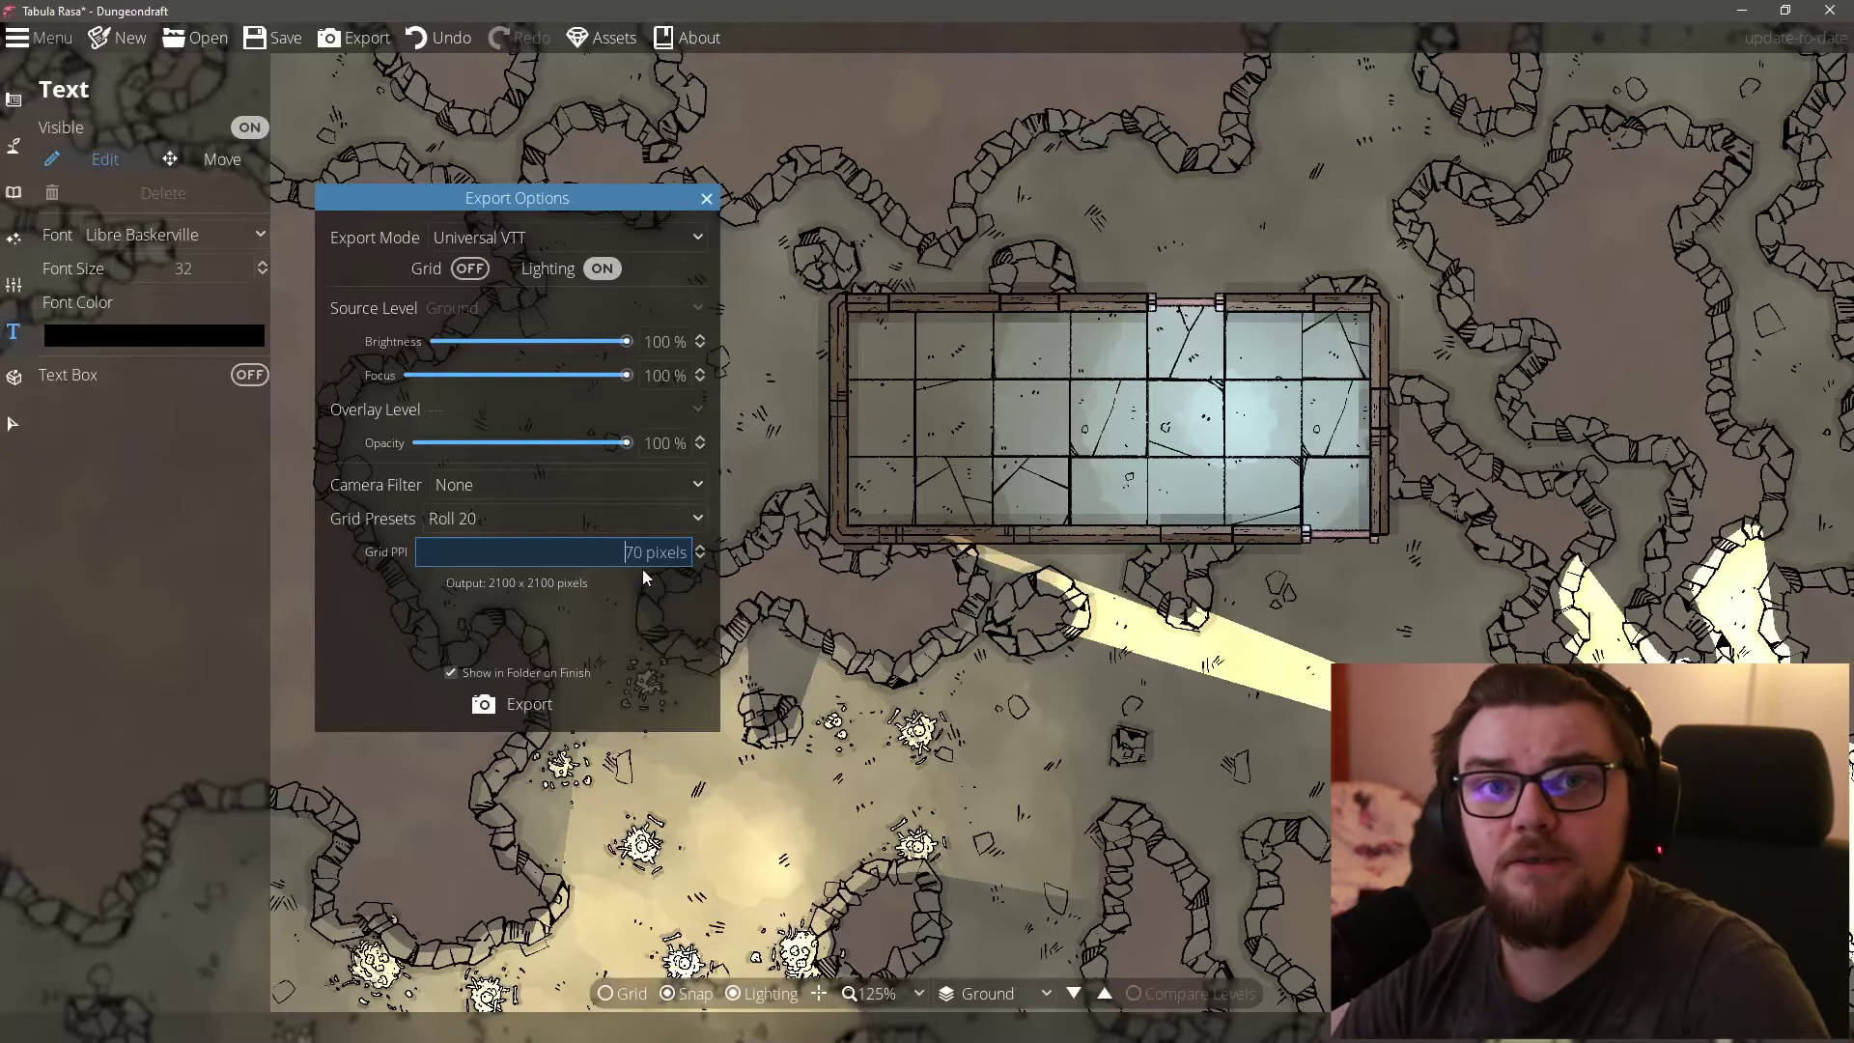
click(612, 523)
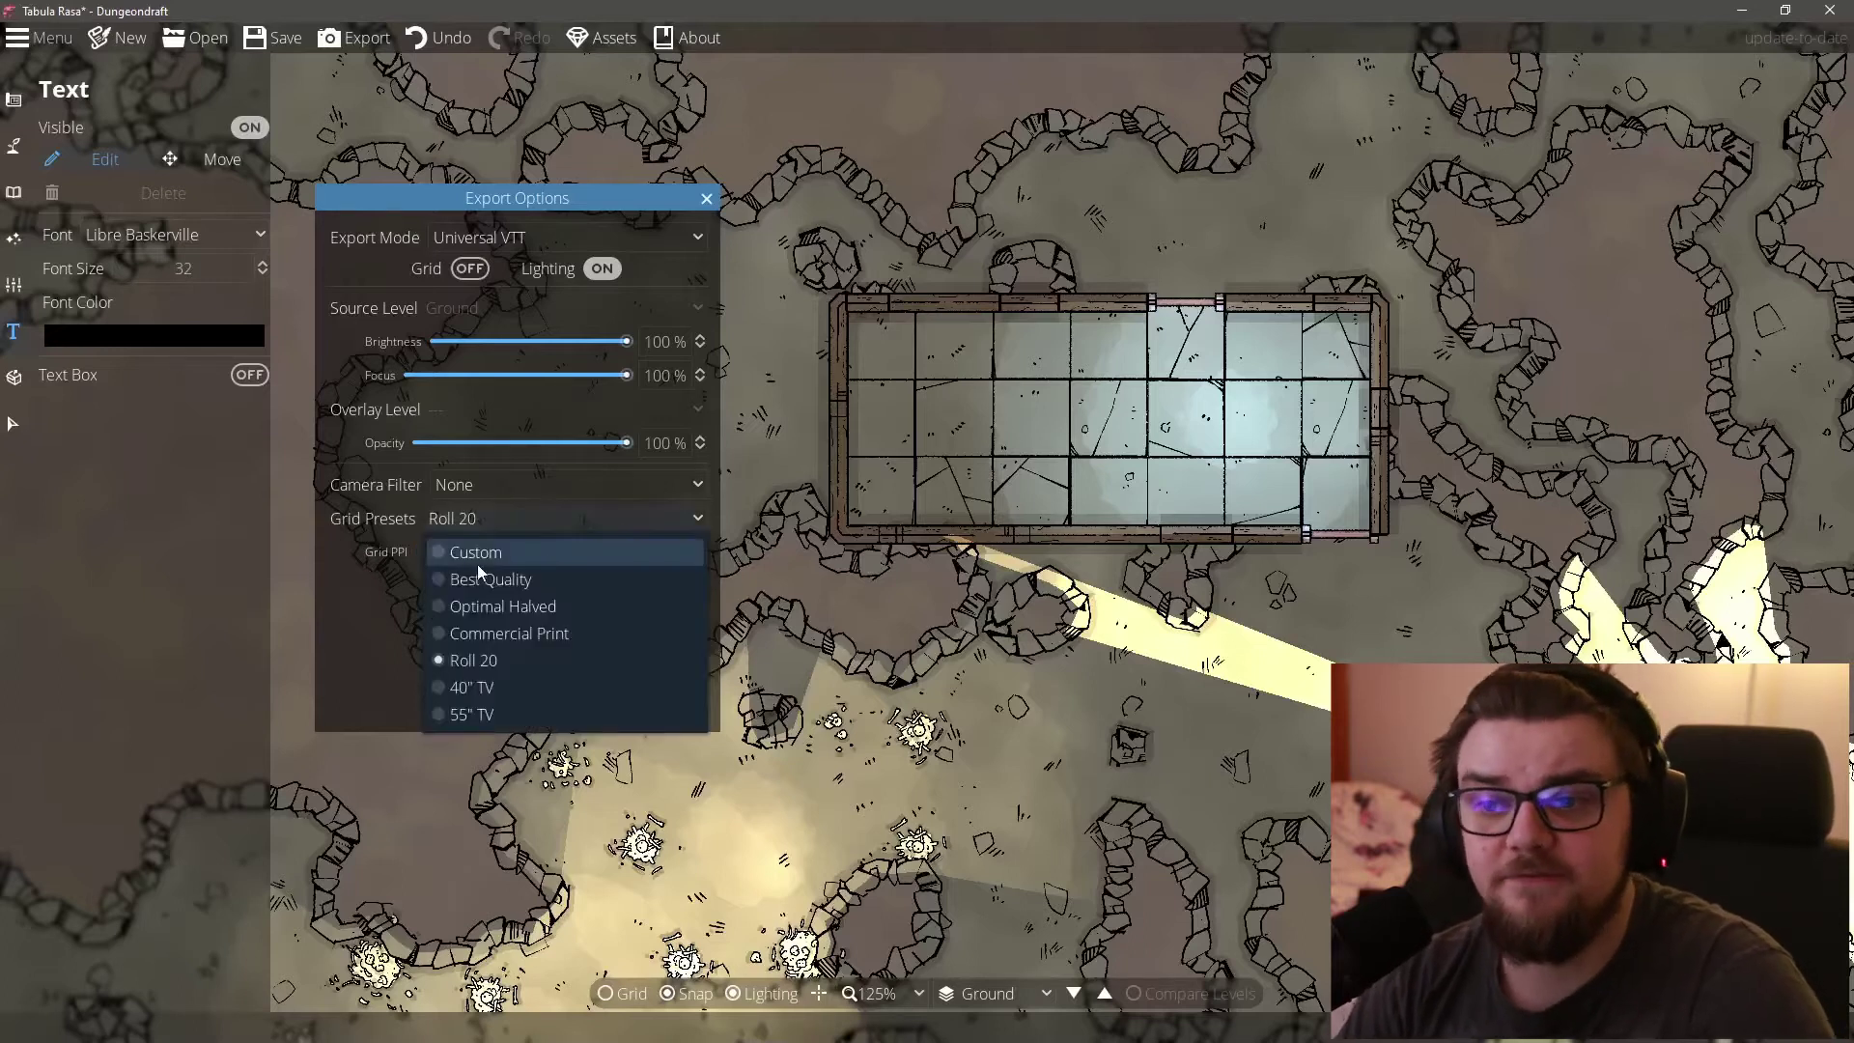
click(477, 572)
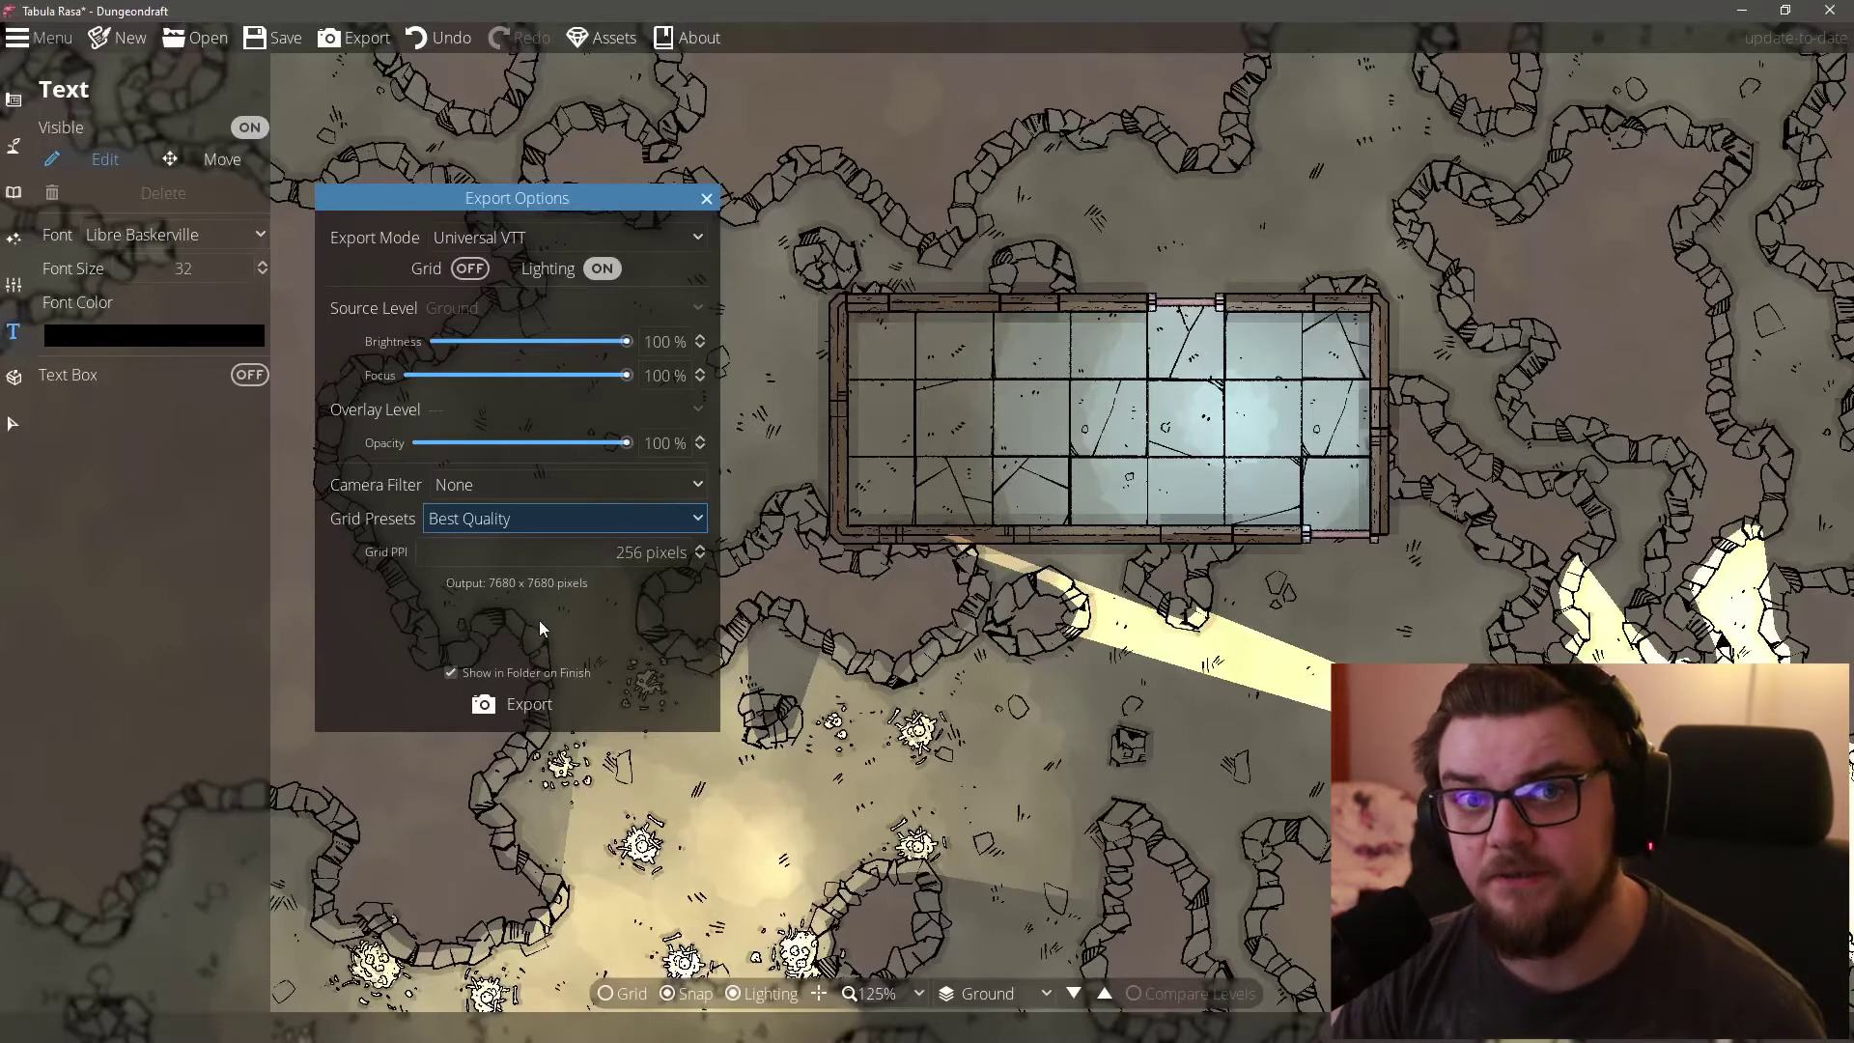
Step: Export the map to the Downloads folder as a Universal VTT file named cave
click(538, 706)
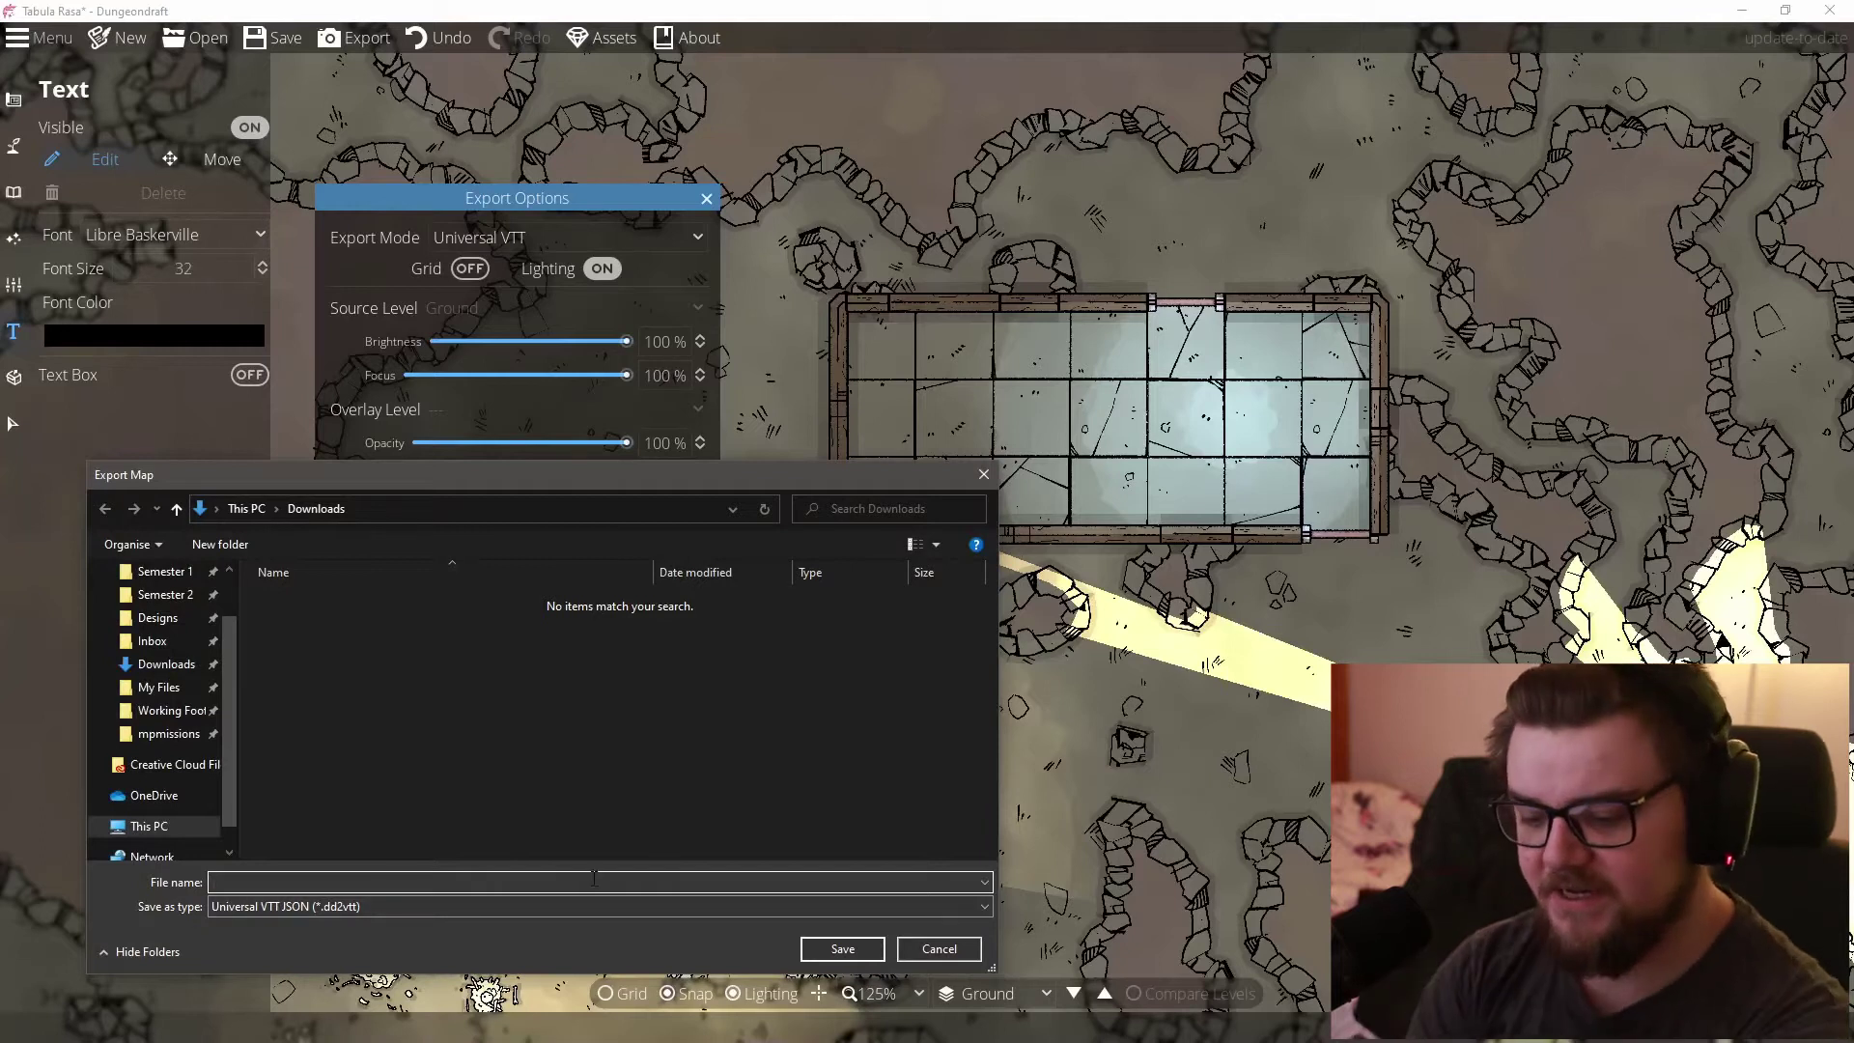
text(ca)
key(Return)
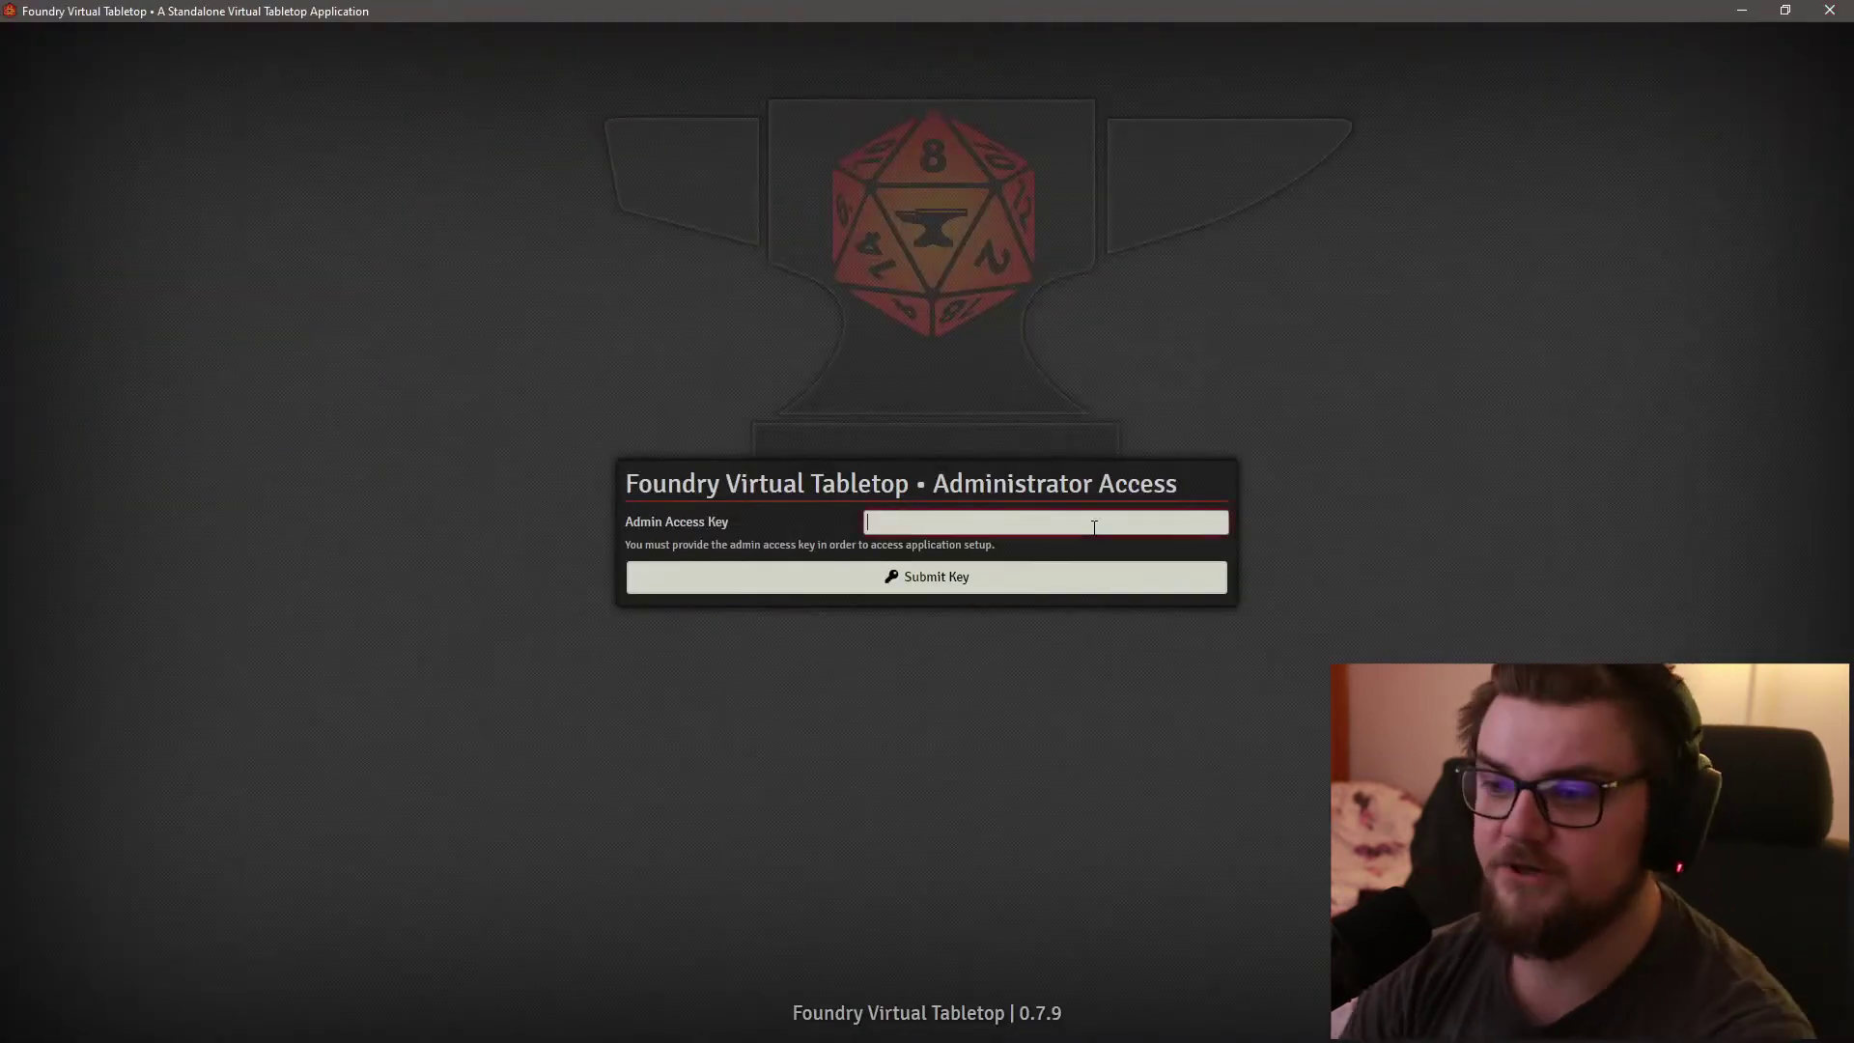
Step: Switch to Foundry Virtual Tabletop, submit the admin access key and display the add-on modules
text(••)
click(938, 577)
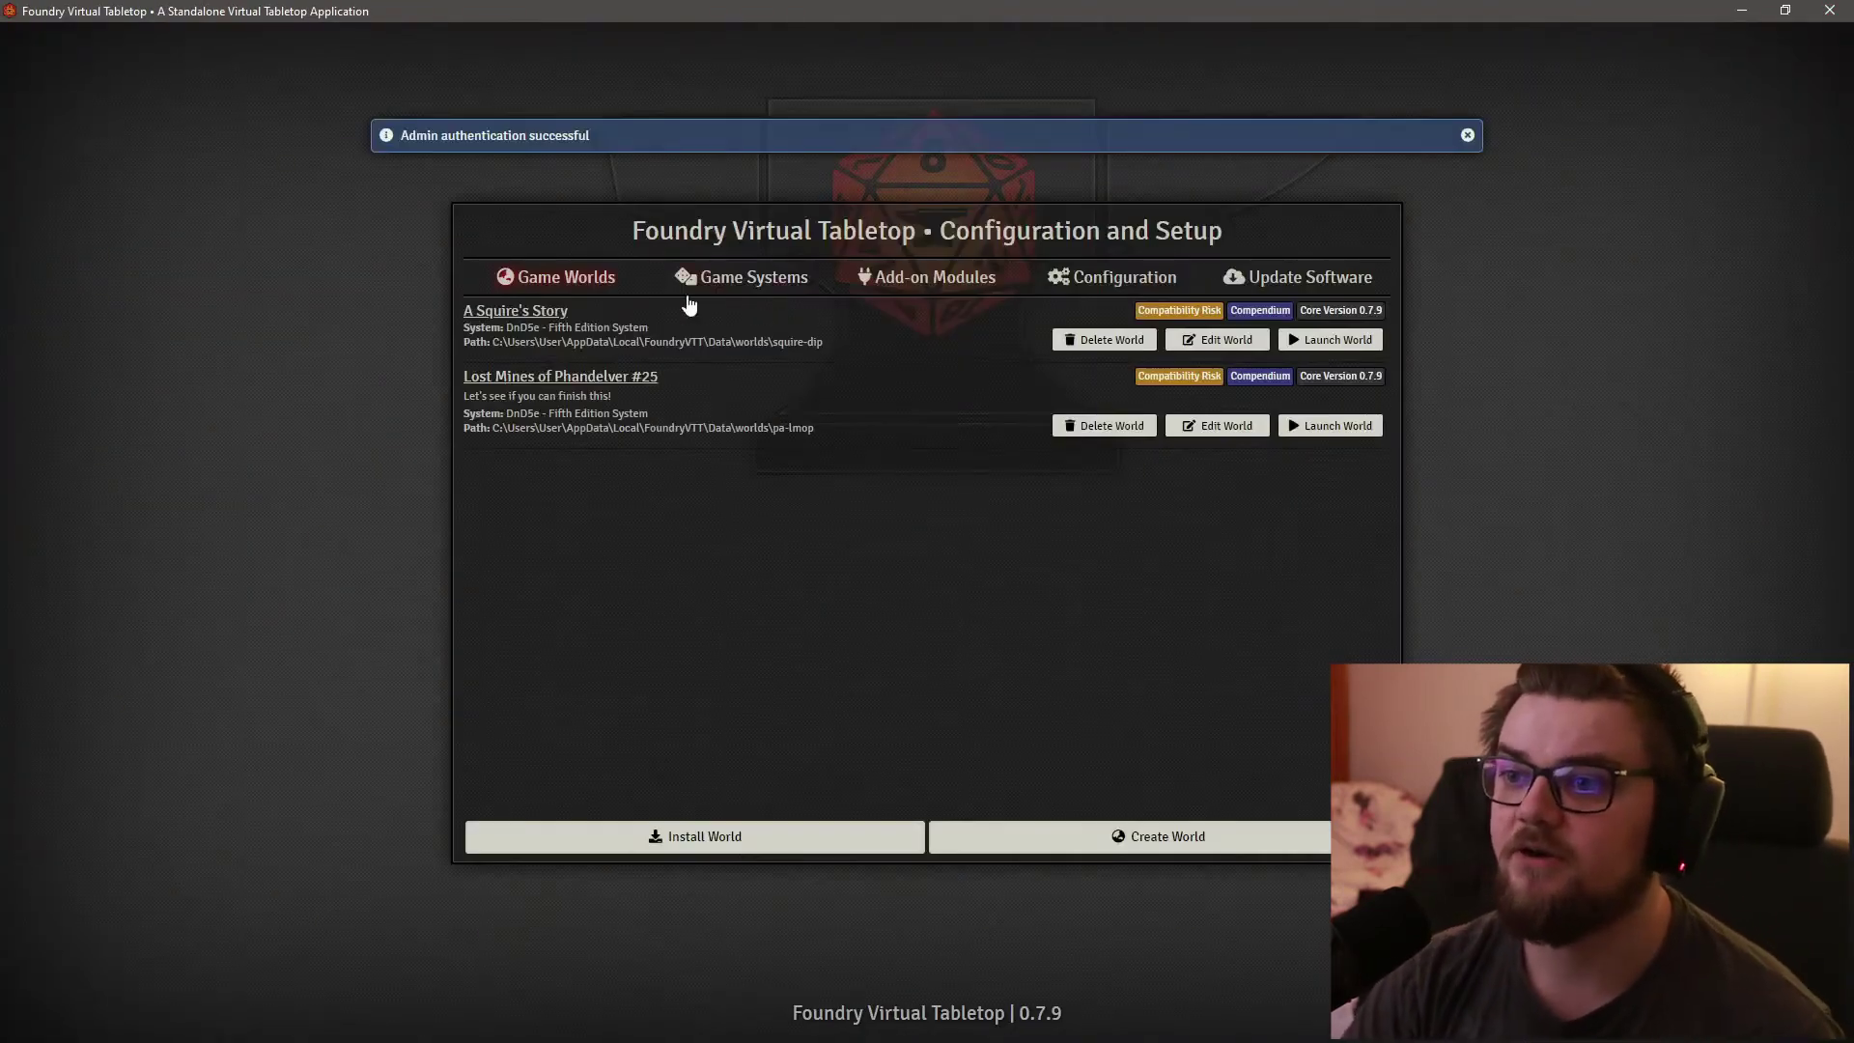
click(951, 280)
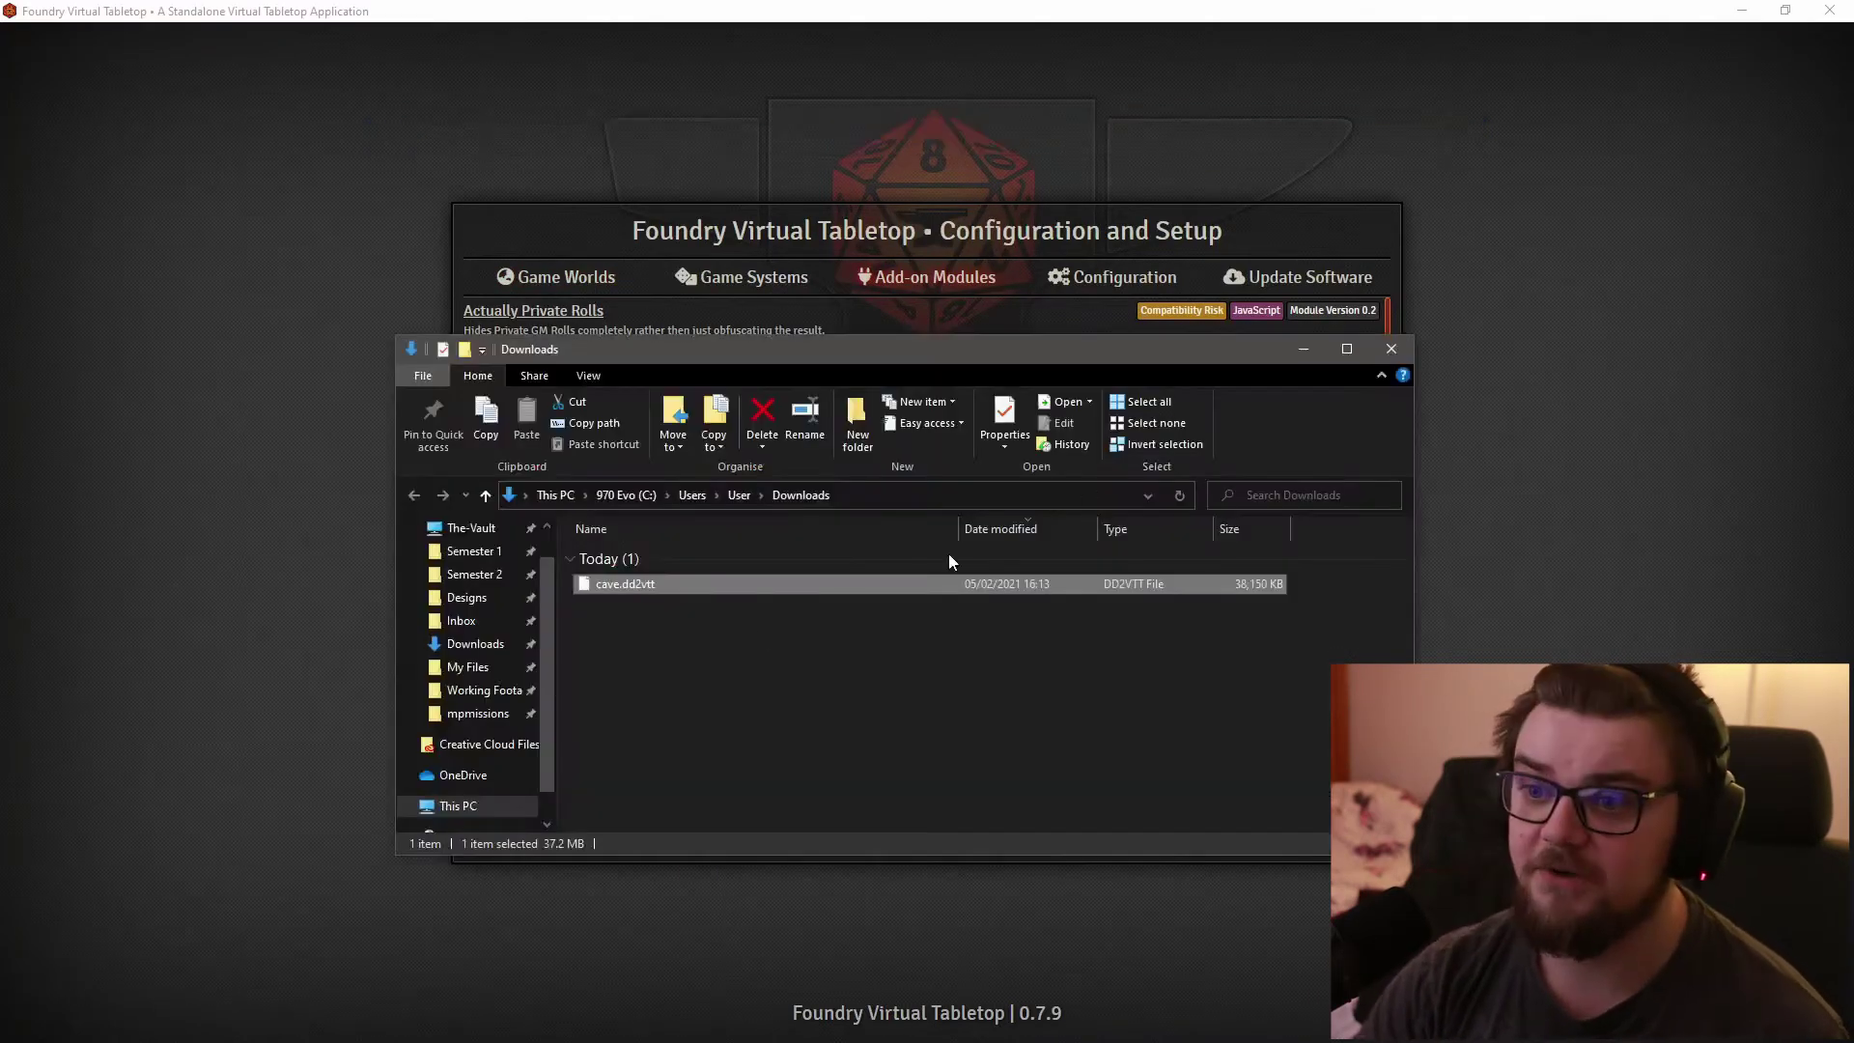
Step: Check the exported cave.dd2vtt file in the Downloads folder and close the folder window
click(676, 609)
click(646, 587)
click(634, 608)
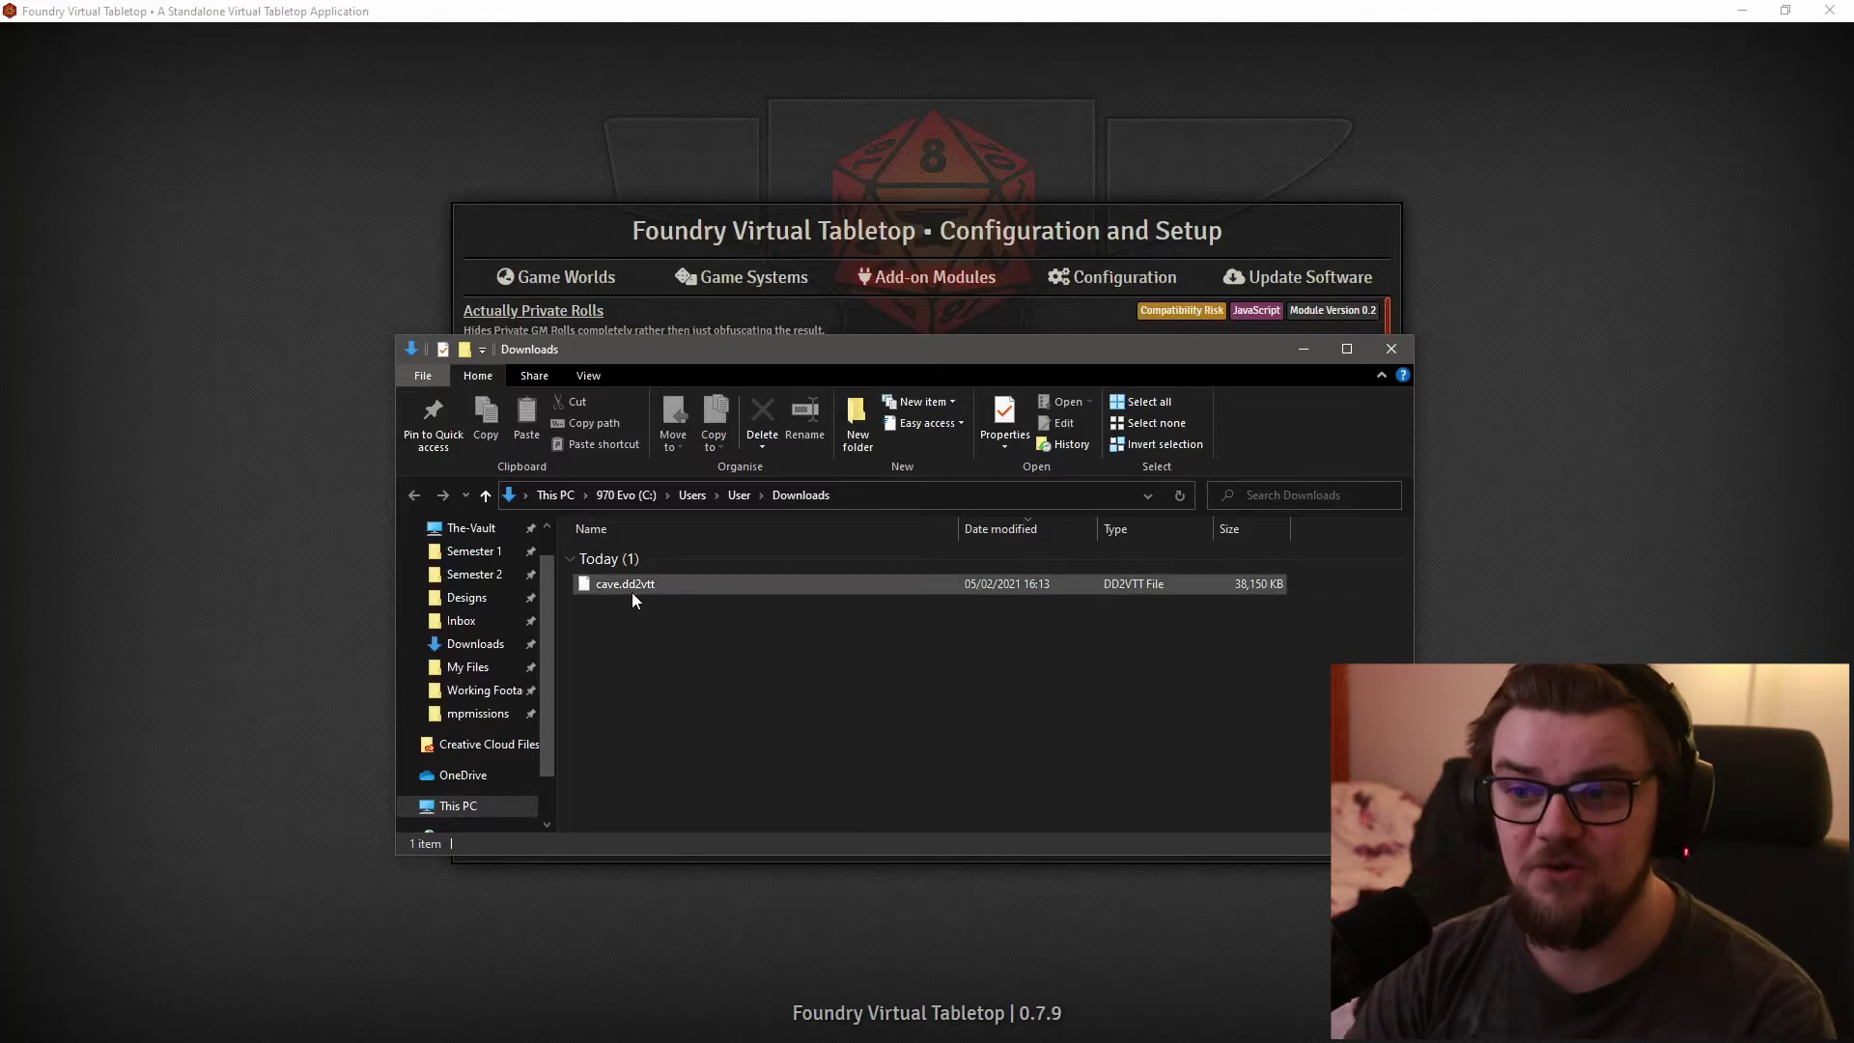
click(1388, 351)
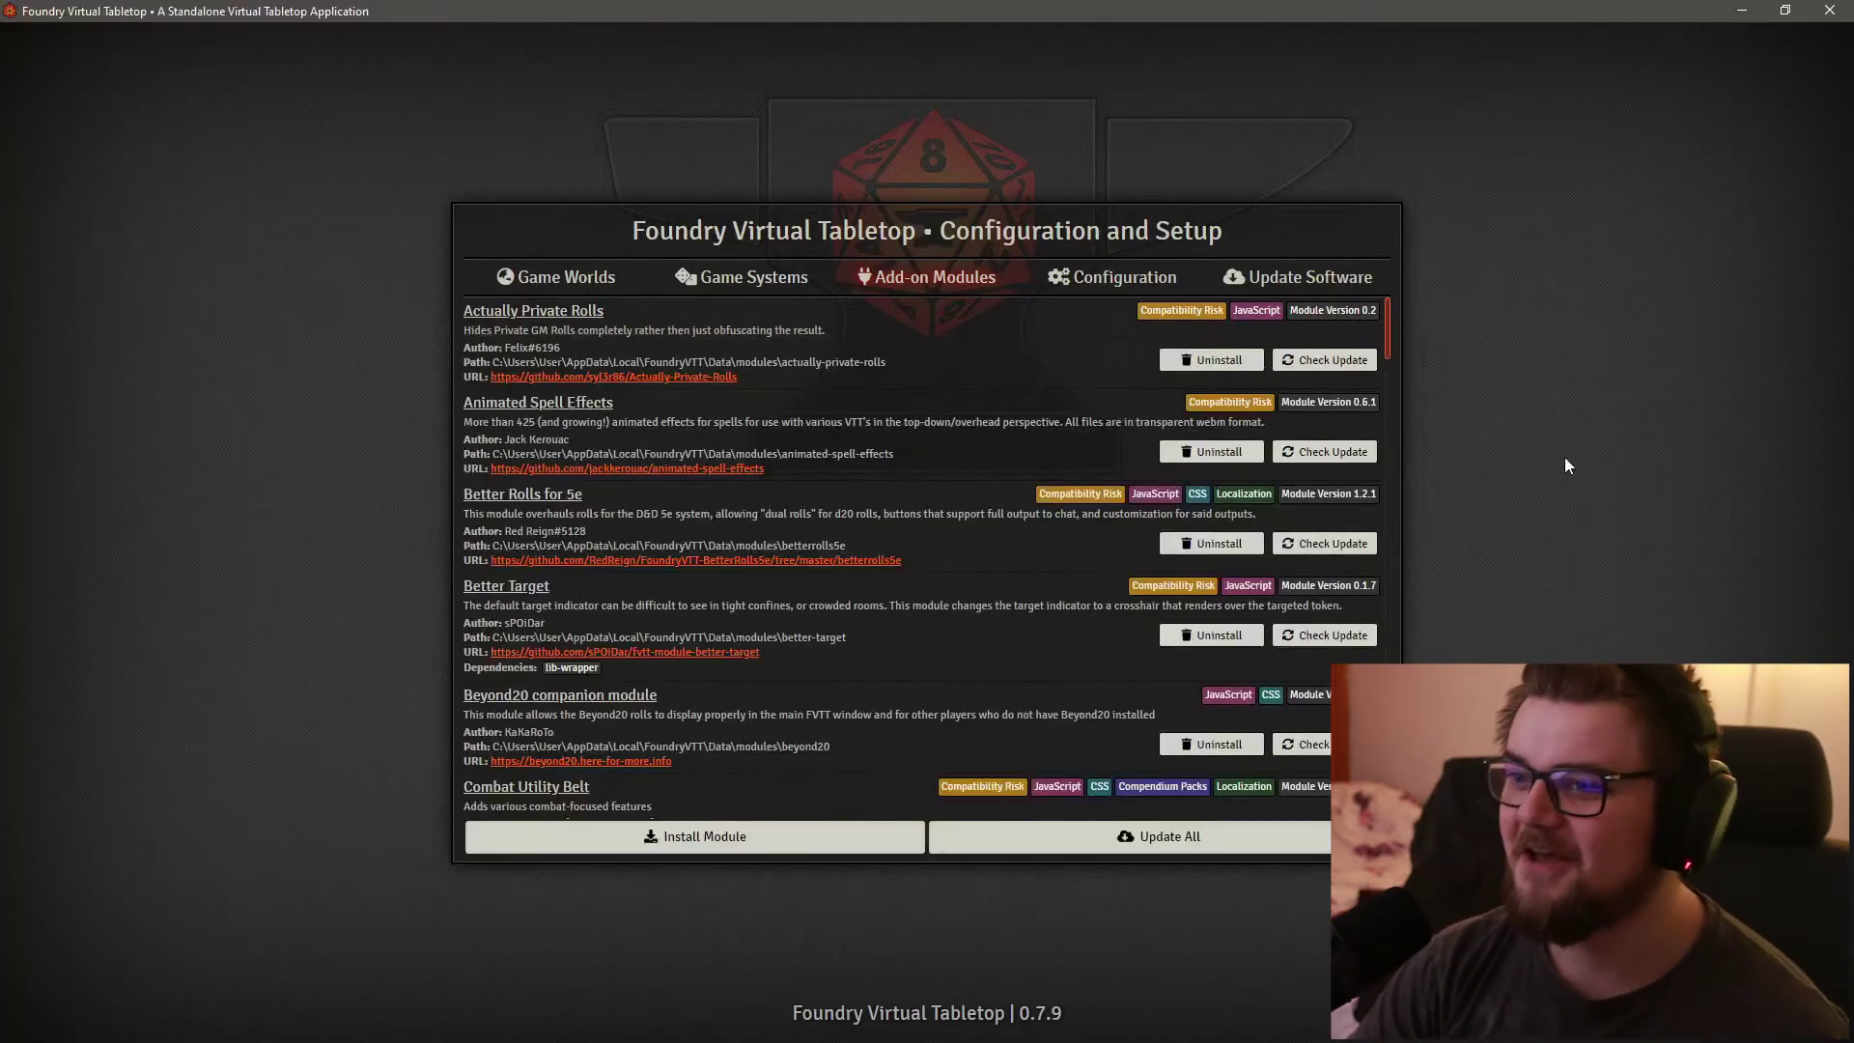
Step: Search the installable modules for "univers" to check the Universal Battlemap Importer, and close the module installer
scroll(857, 437, down, 10)
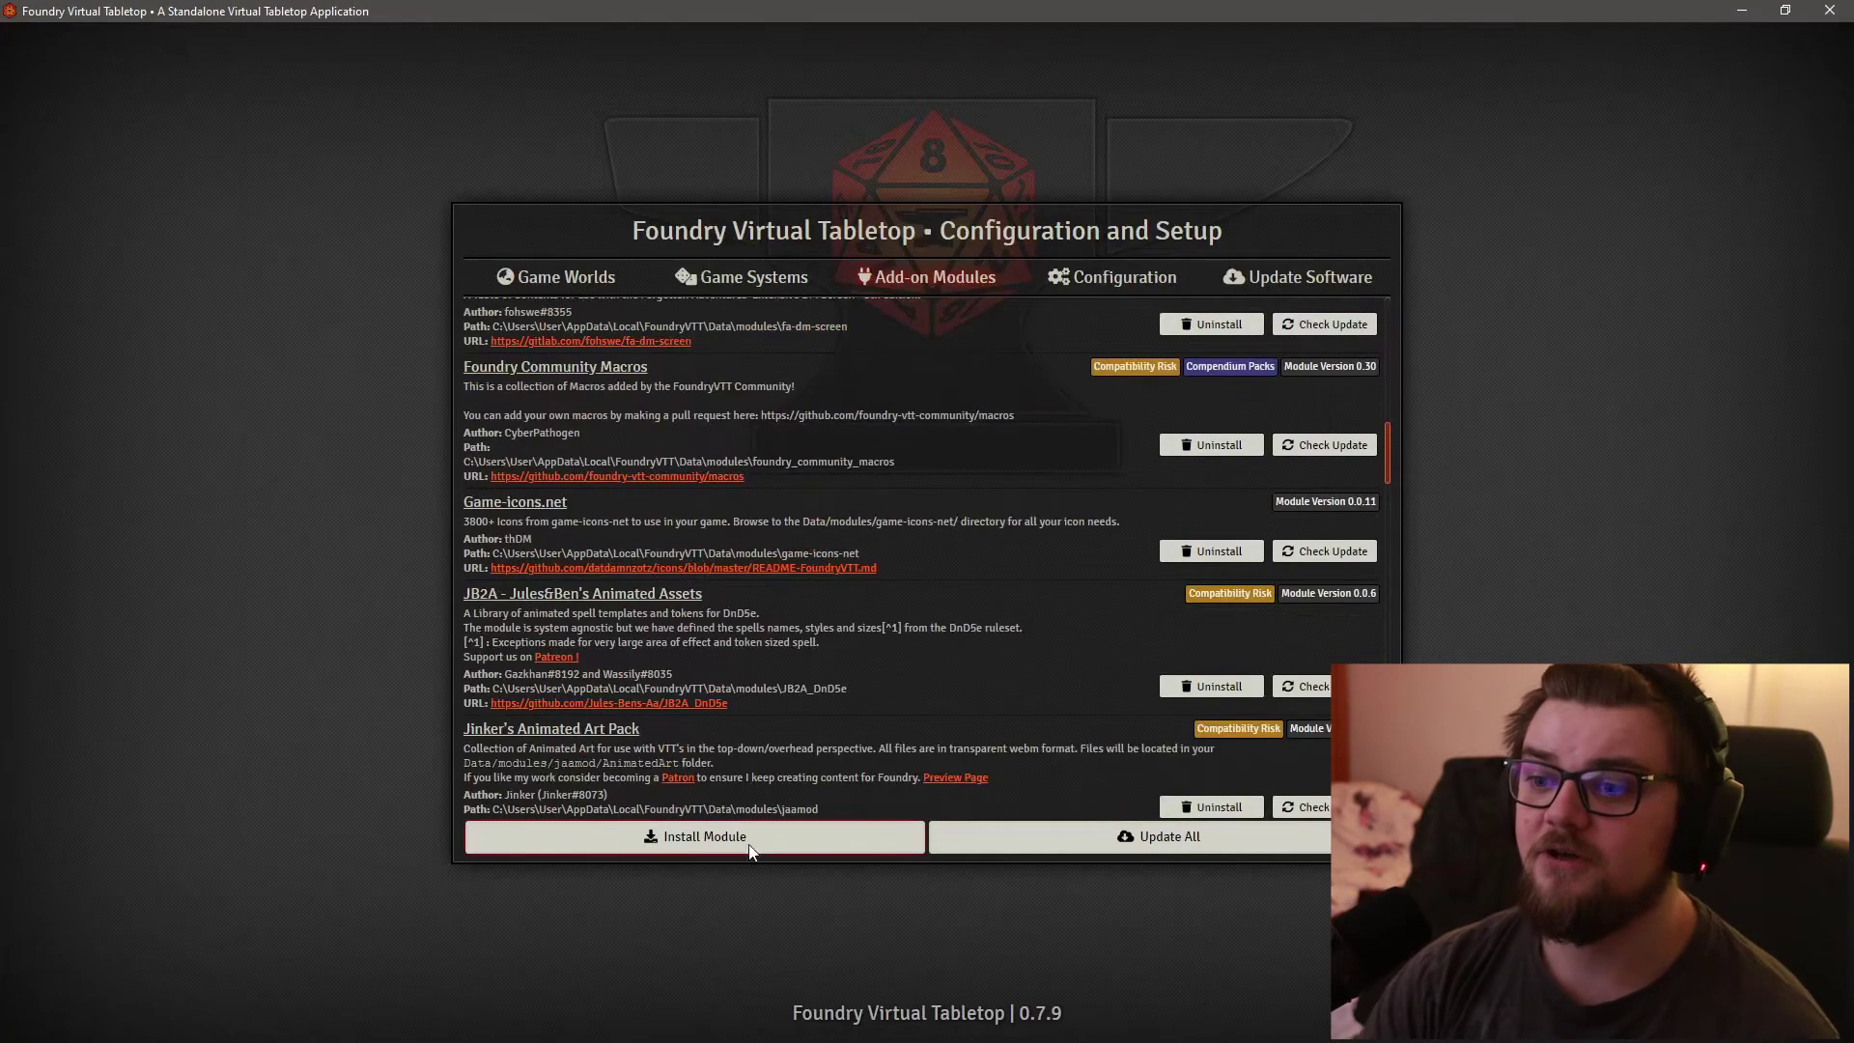
click(695, 836)
click(1103, 289)
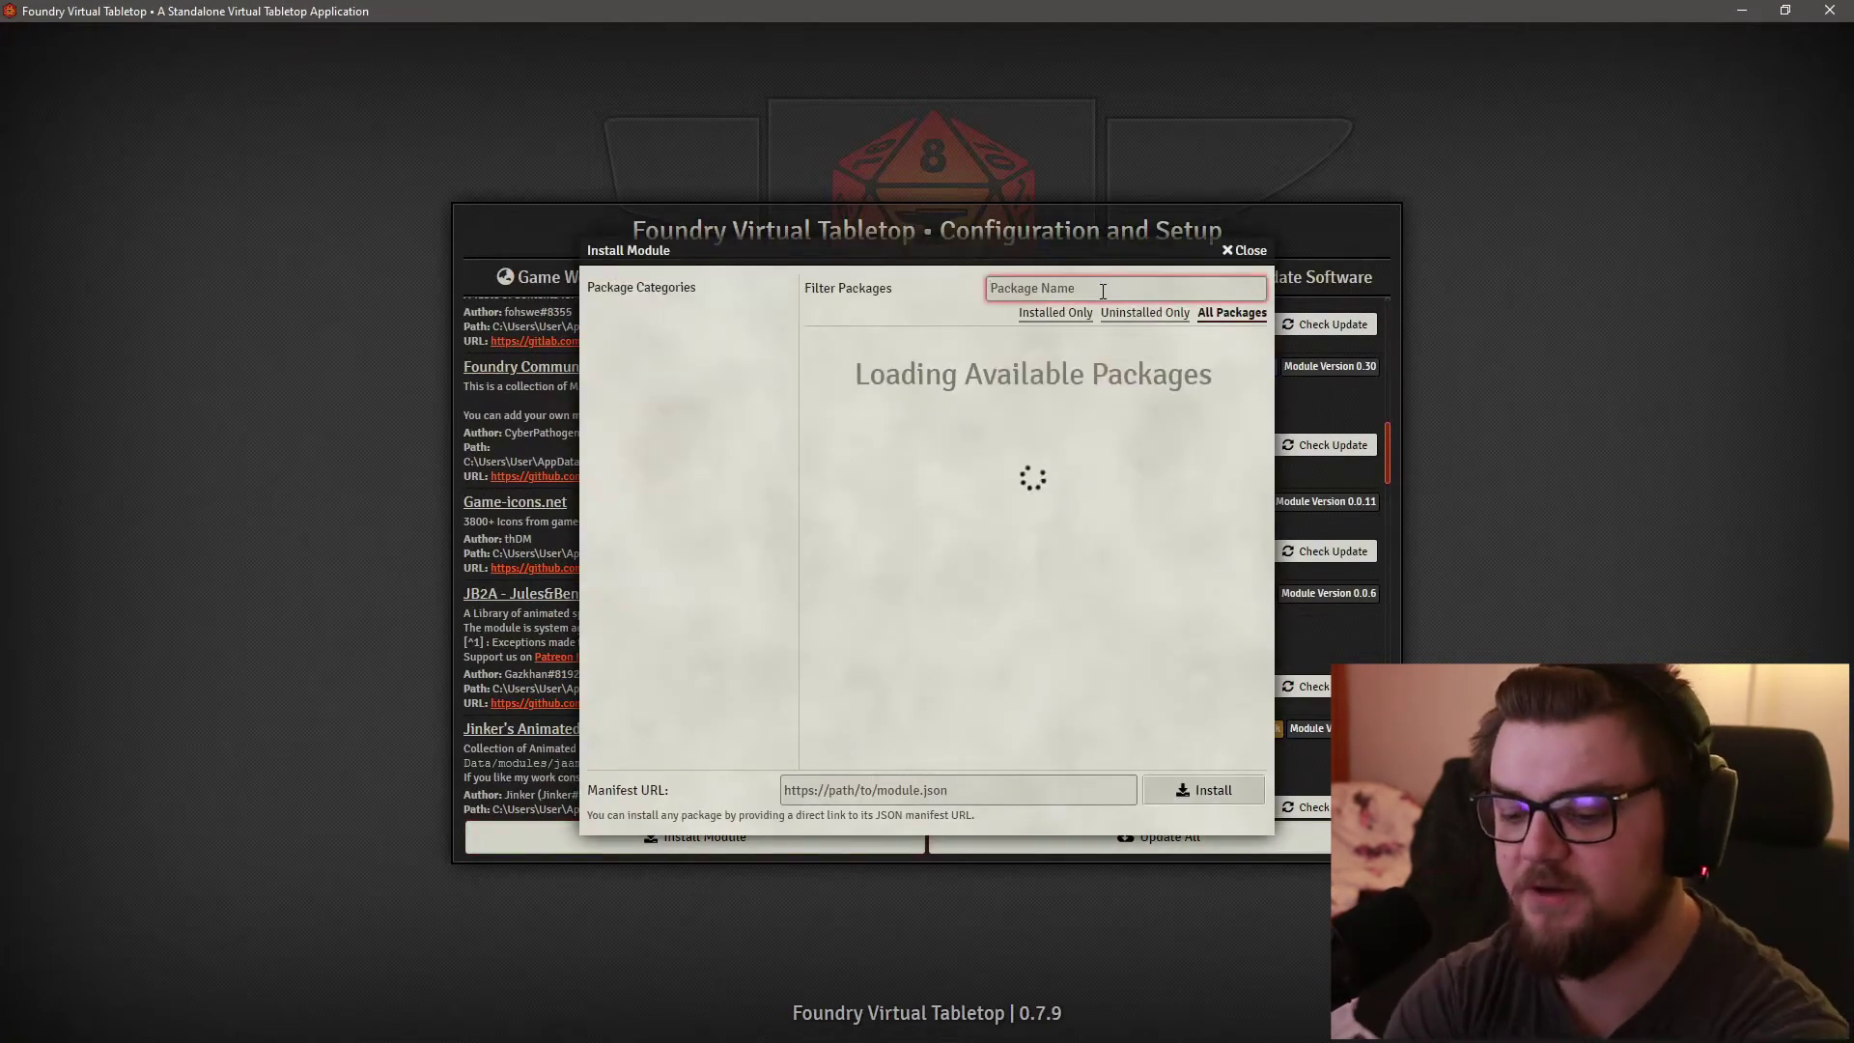
click(1103, 290)
text(univers)
click(965, 510)
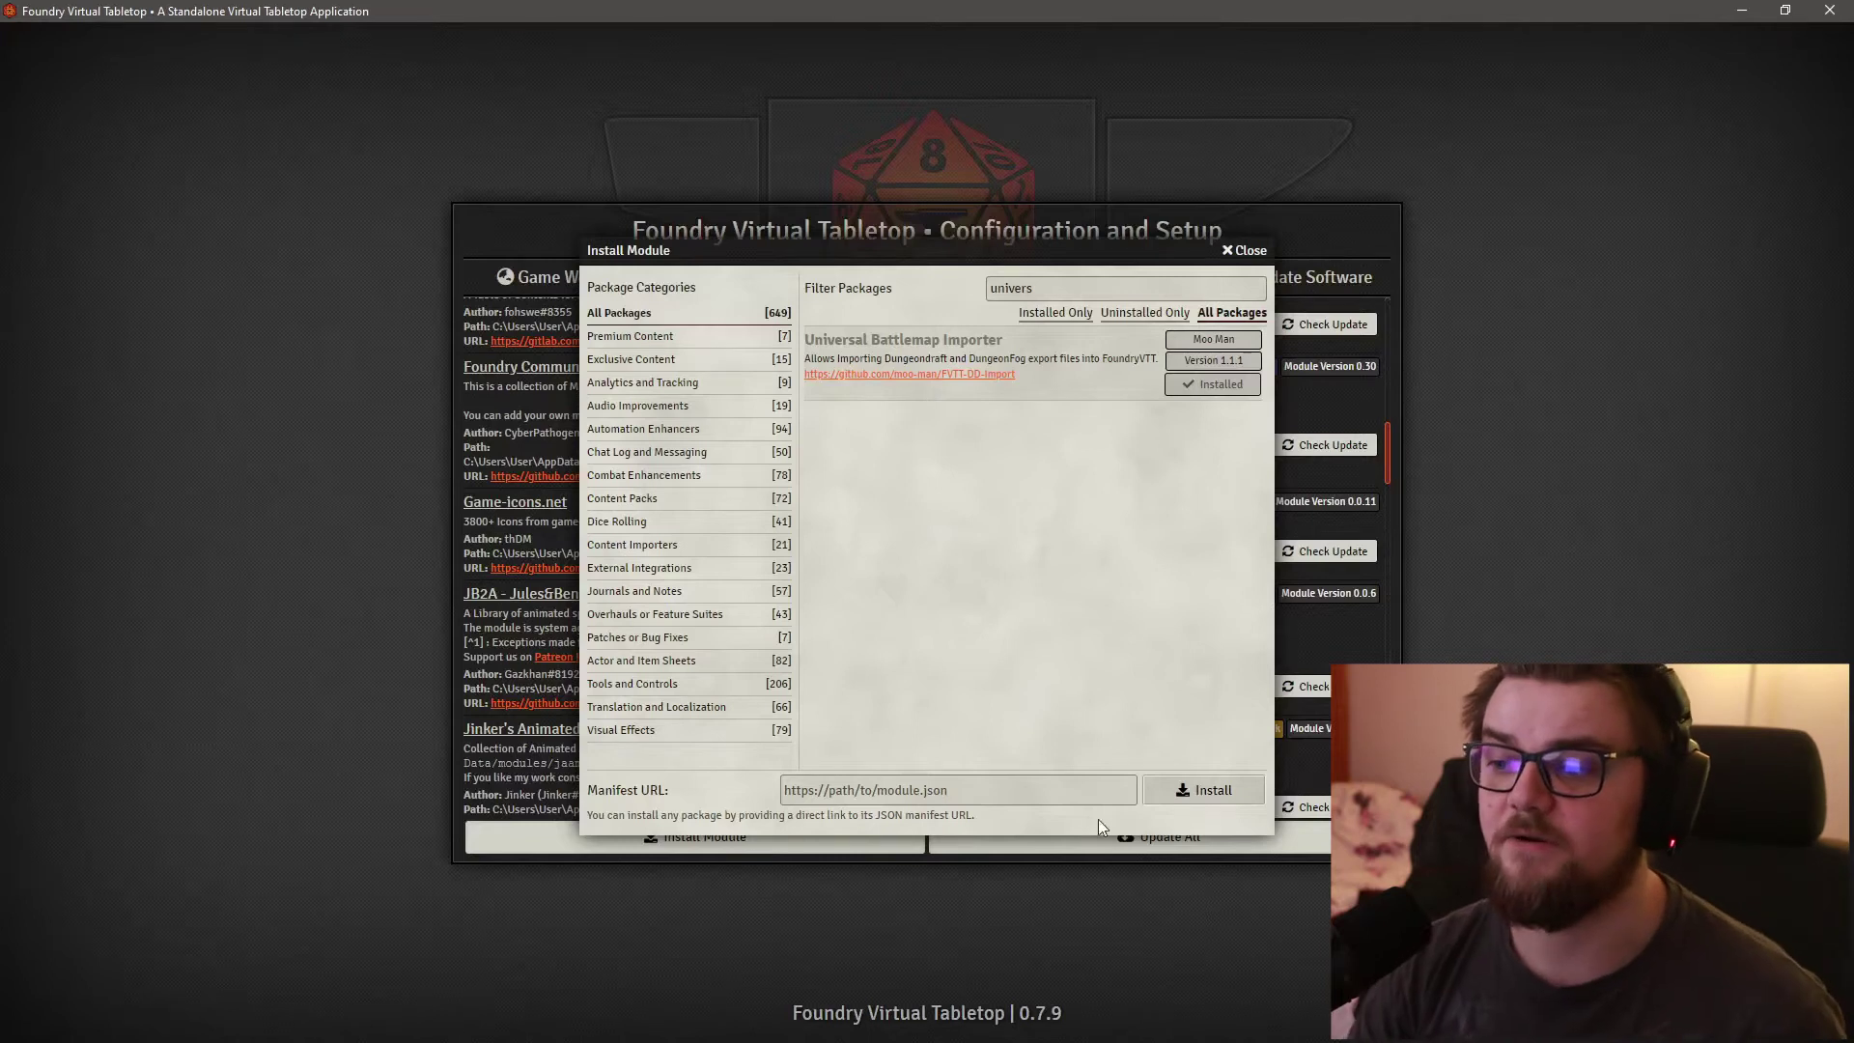
click(1247, 252)
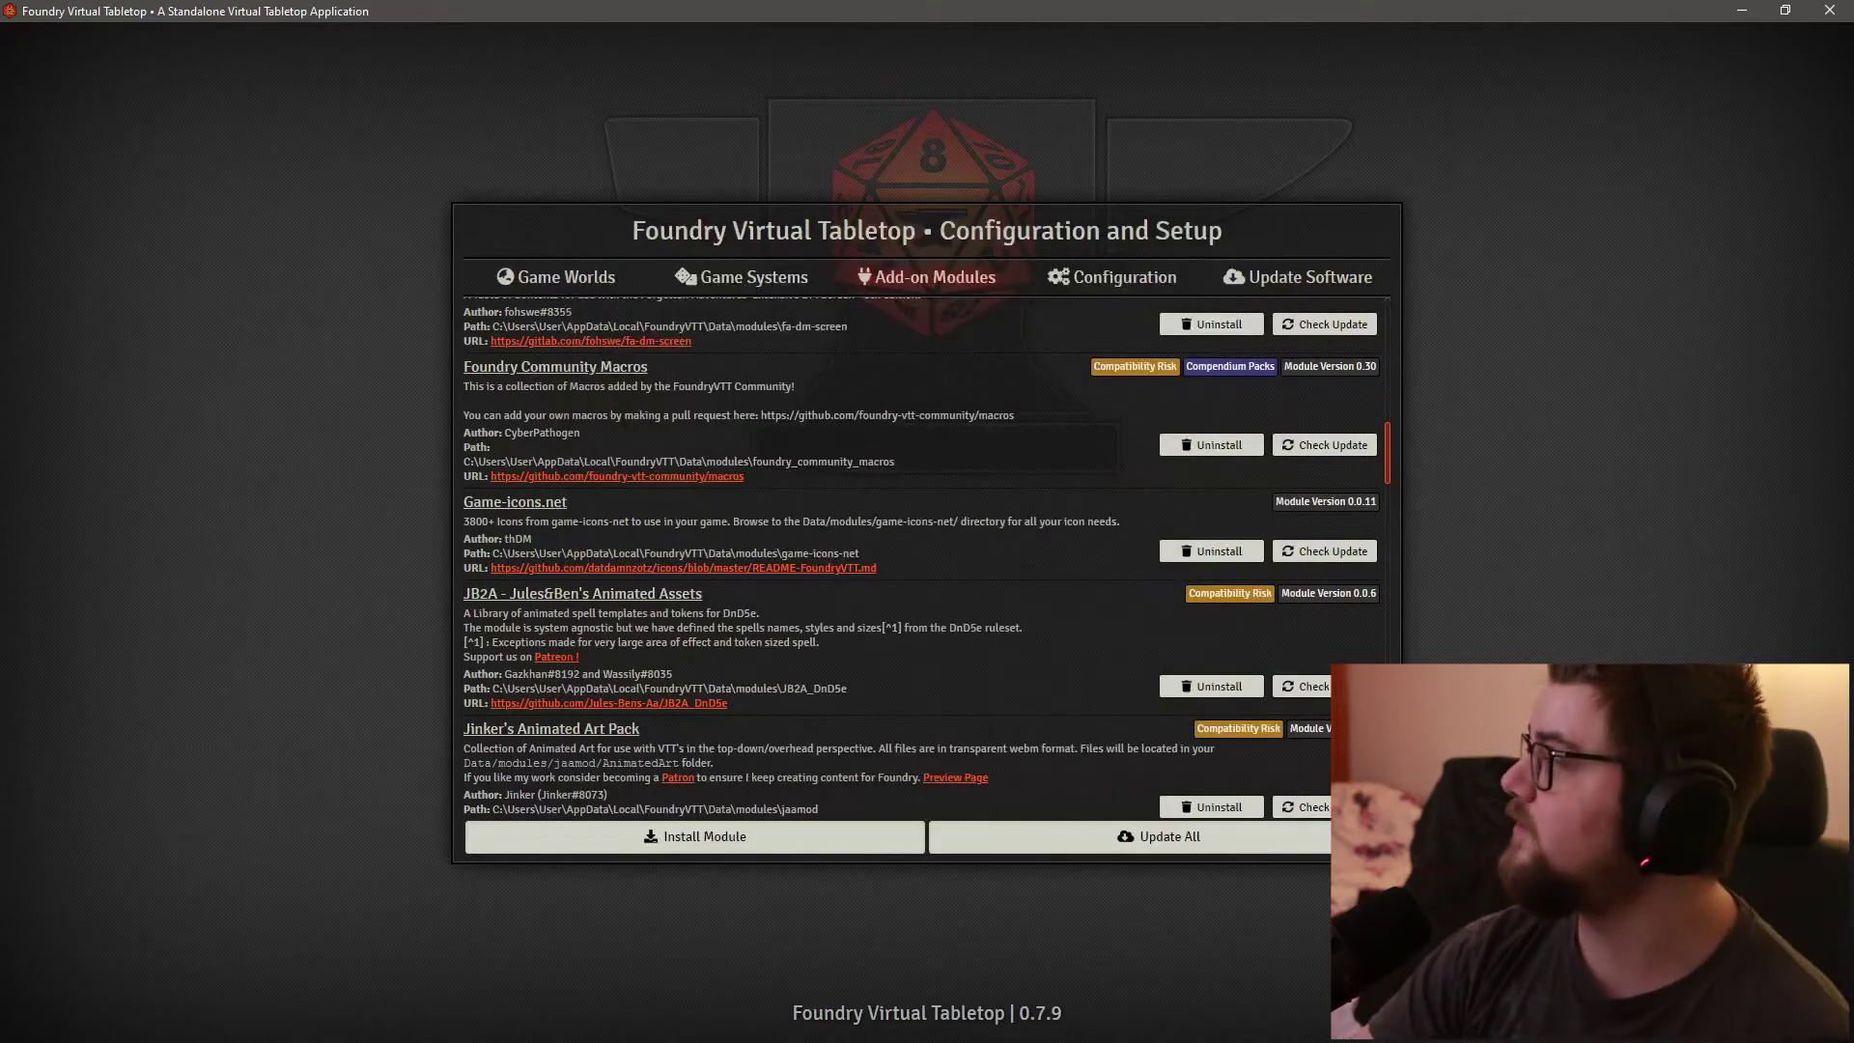
Step: Launch the Lost Mines of Phandelver #25 world and join its game session as Host with the access key
key(alt+Tab)
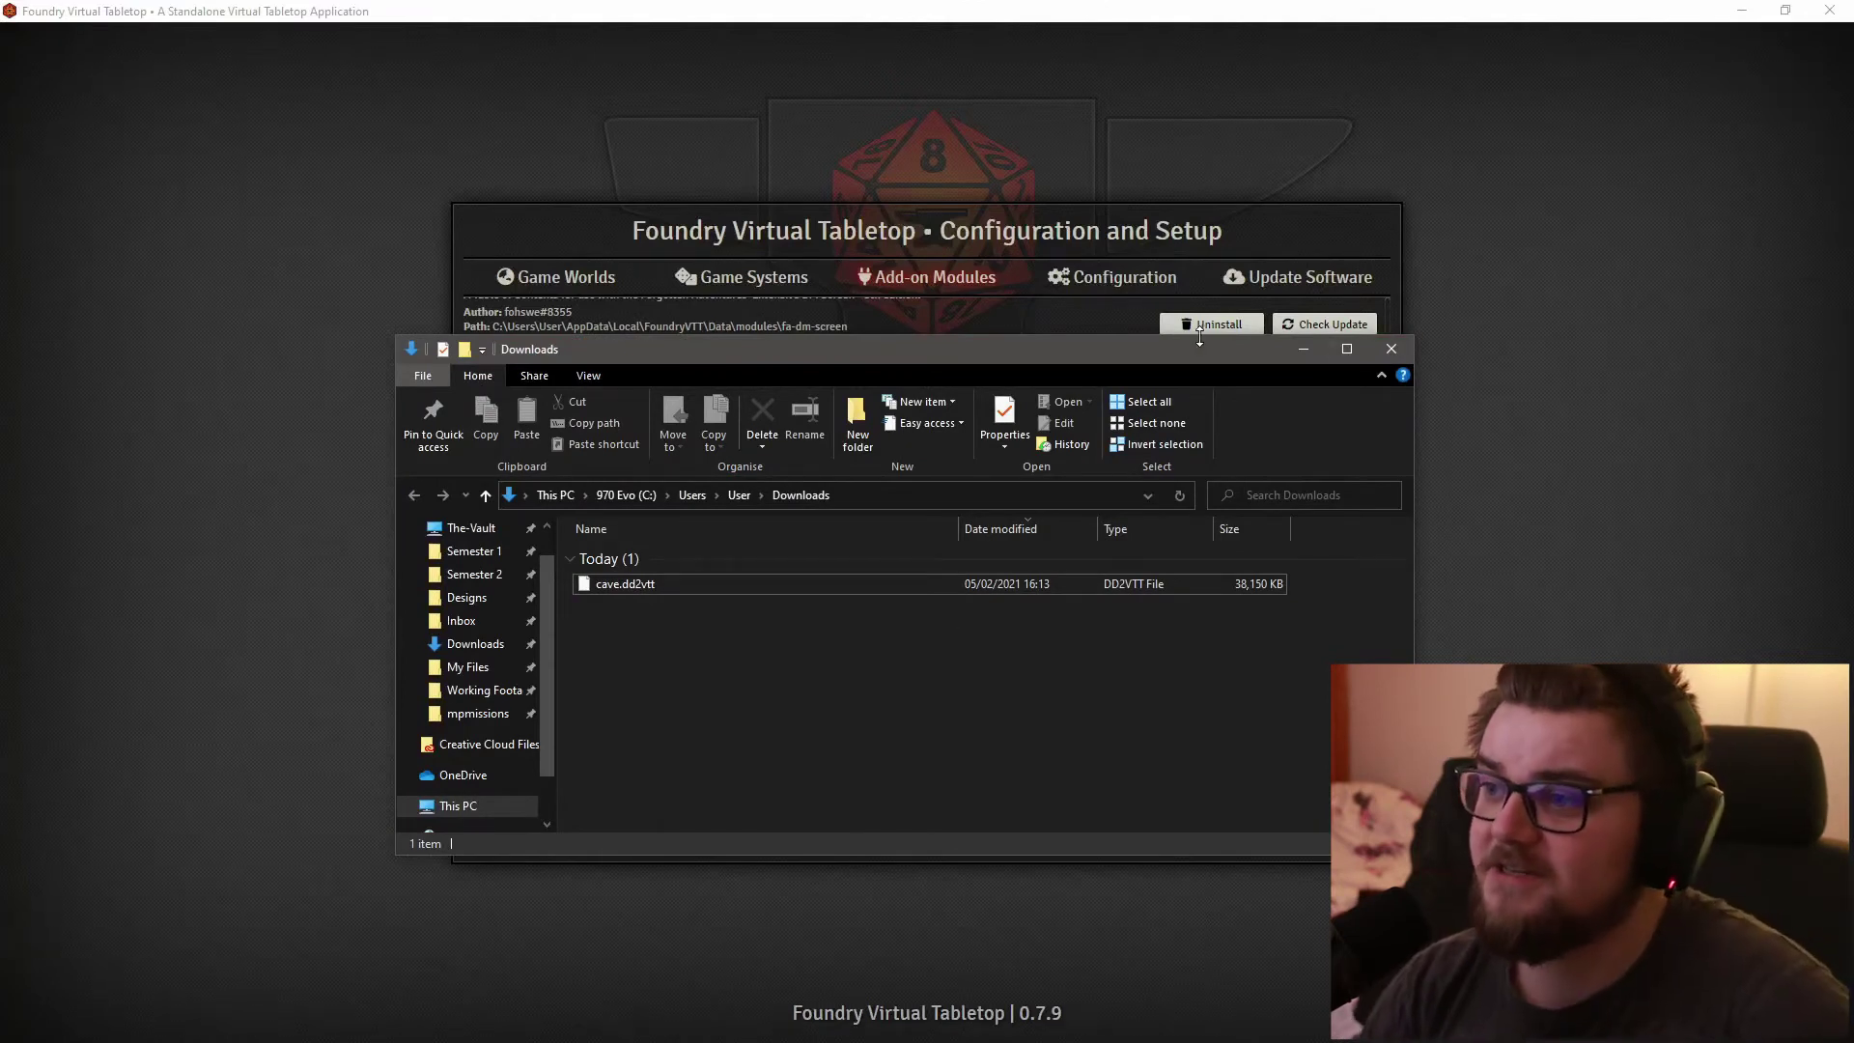
click(842, 327)
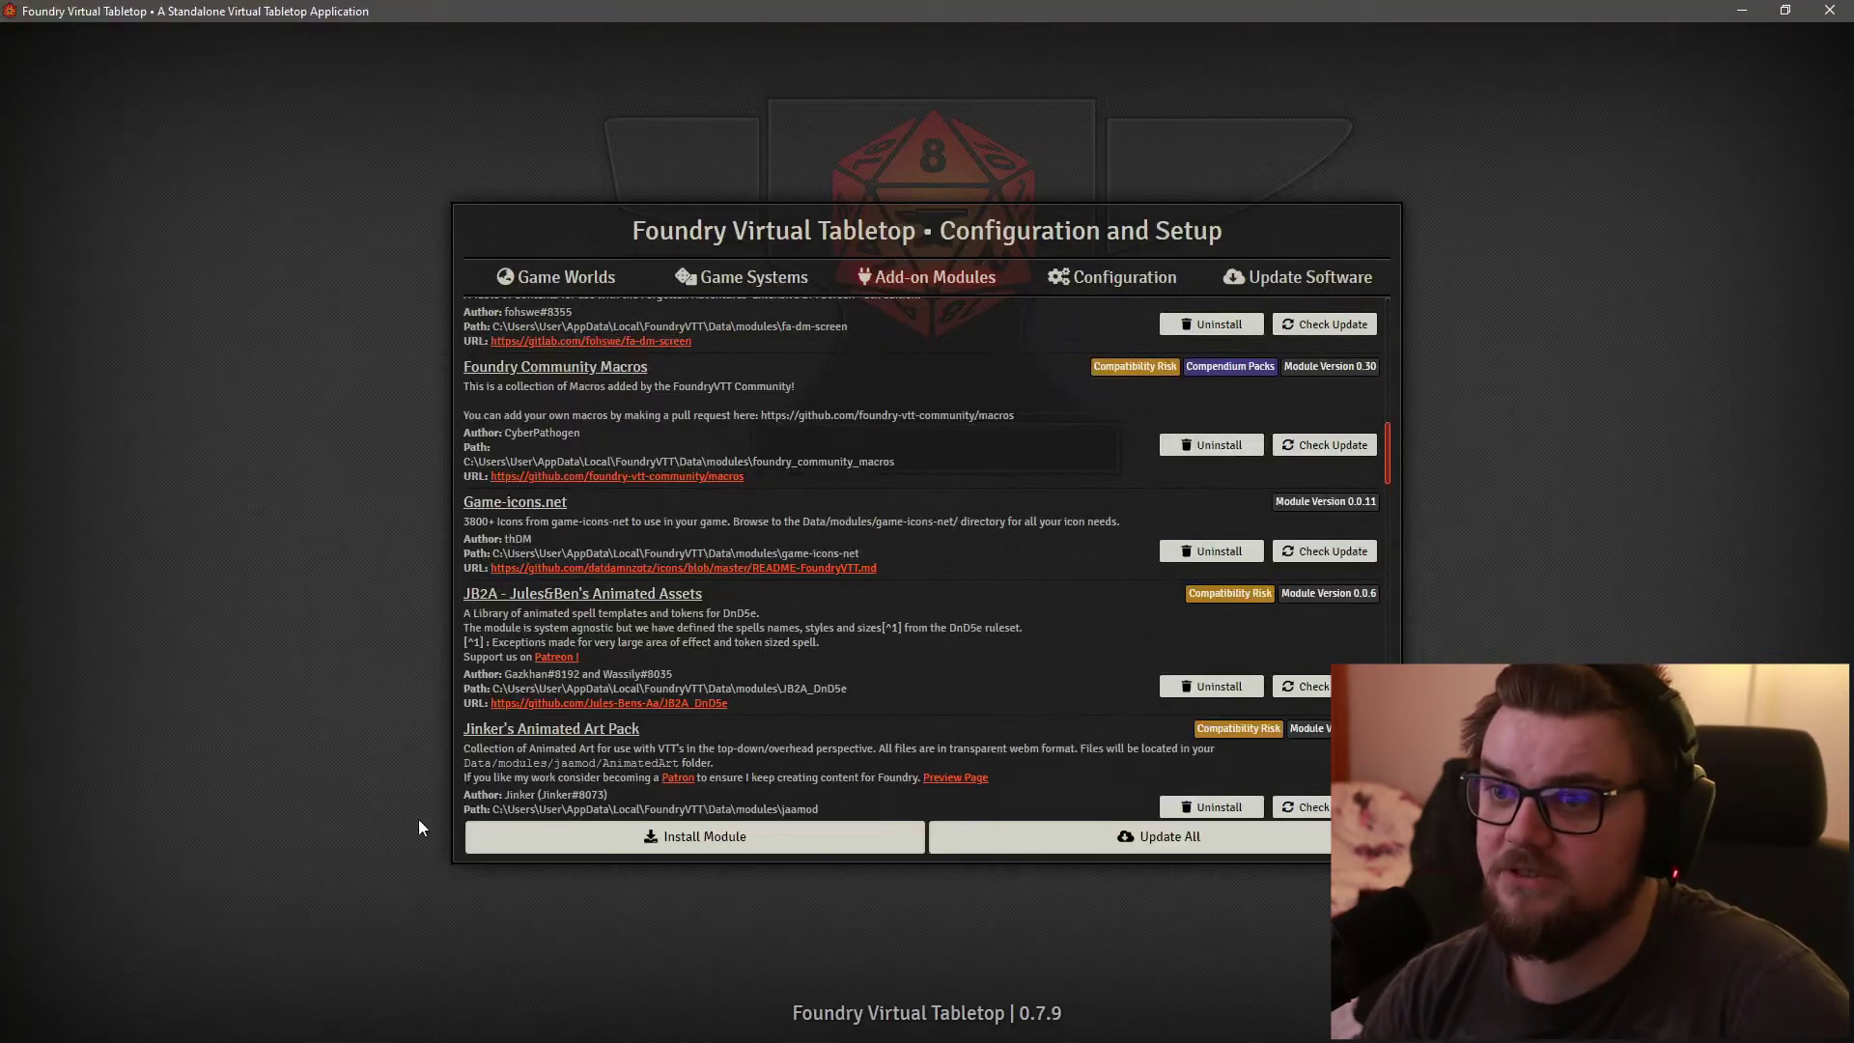
click(612, 282)
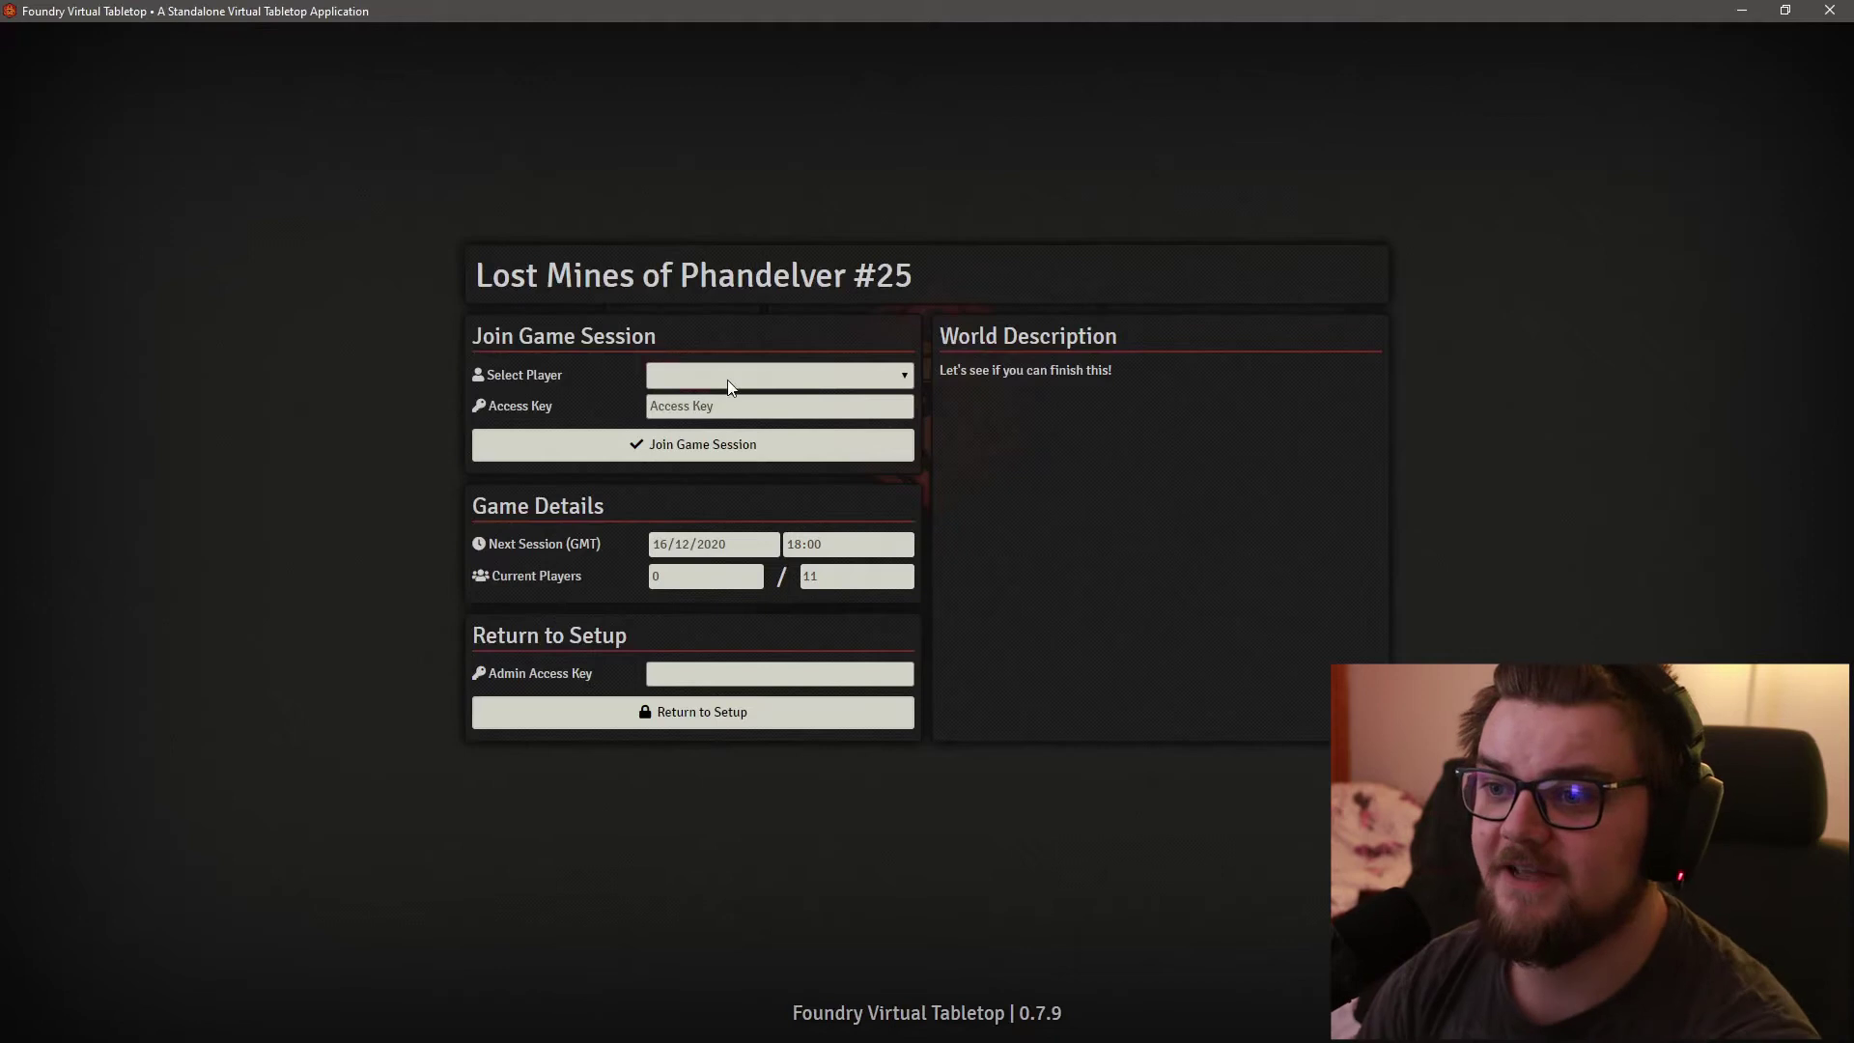
click(729, 384)
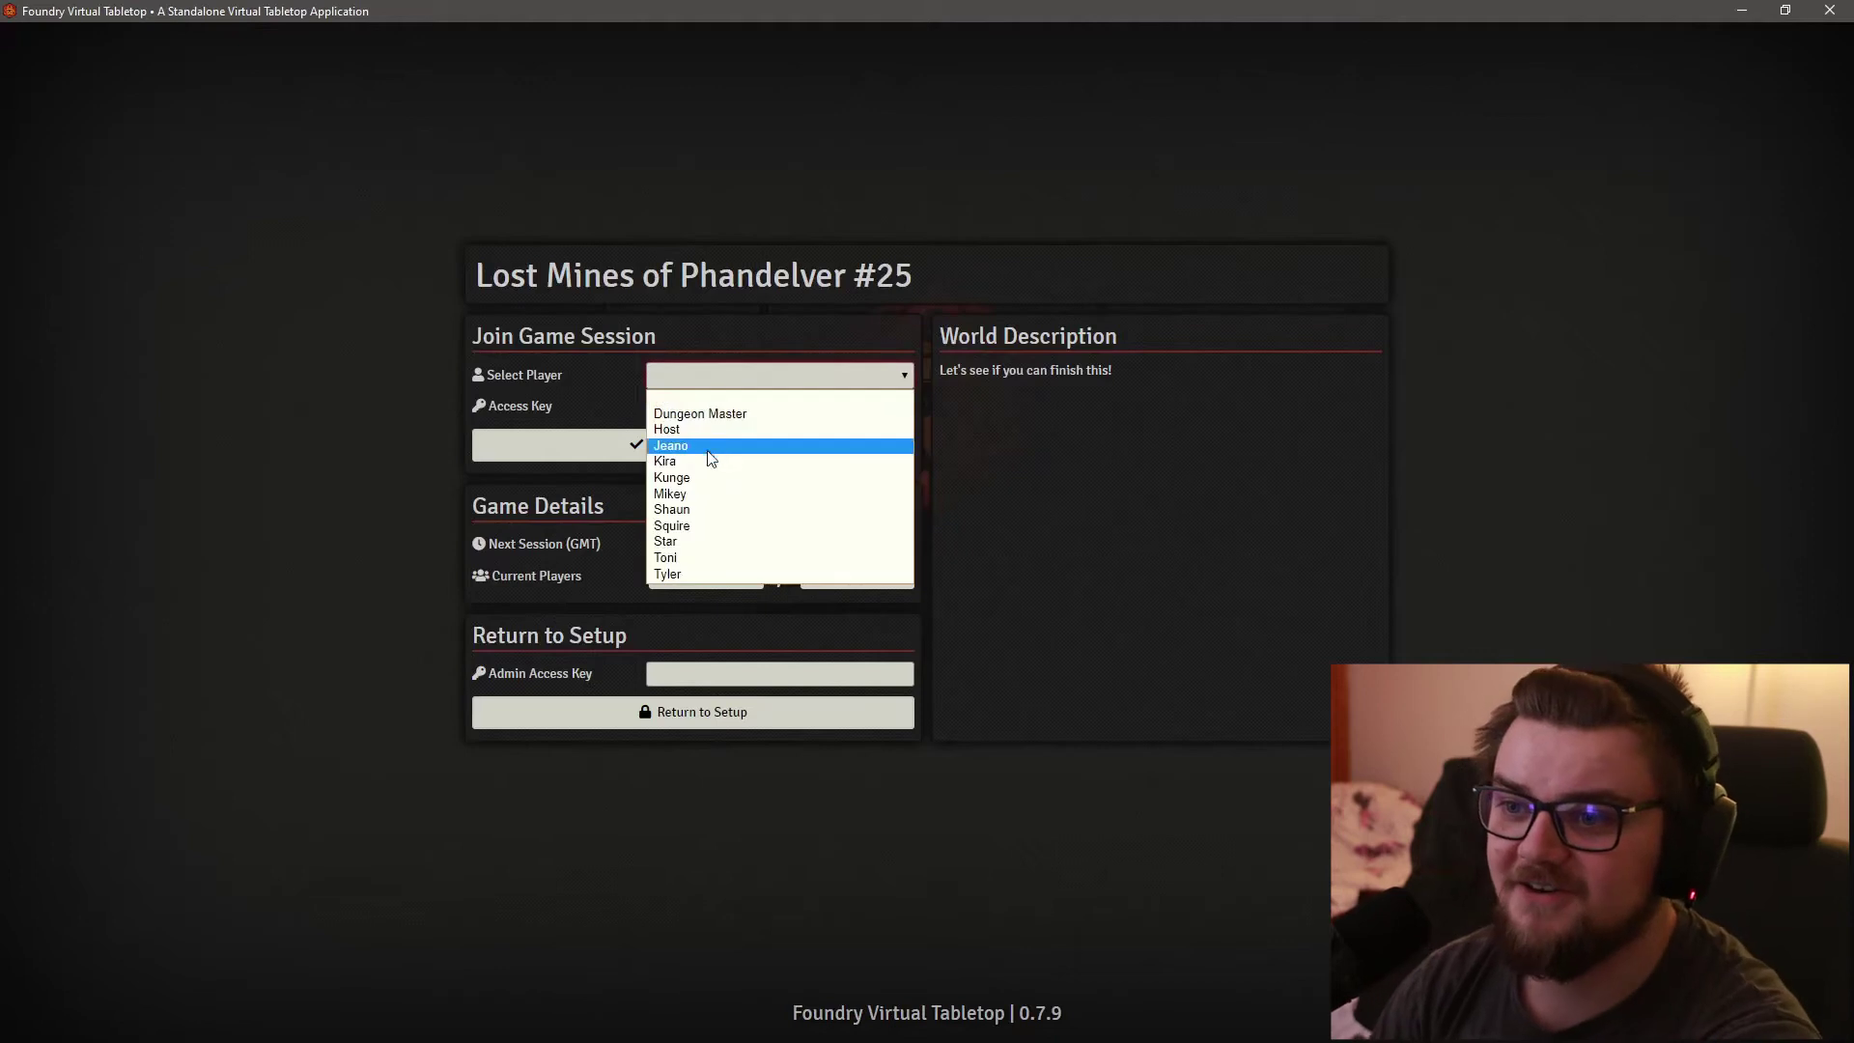
click(702, 426)
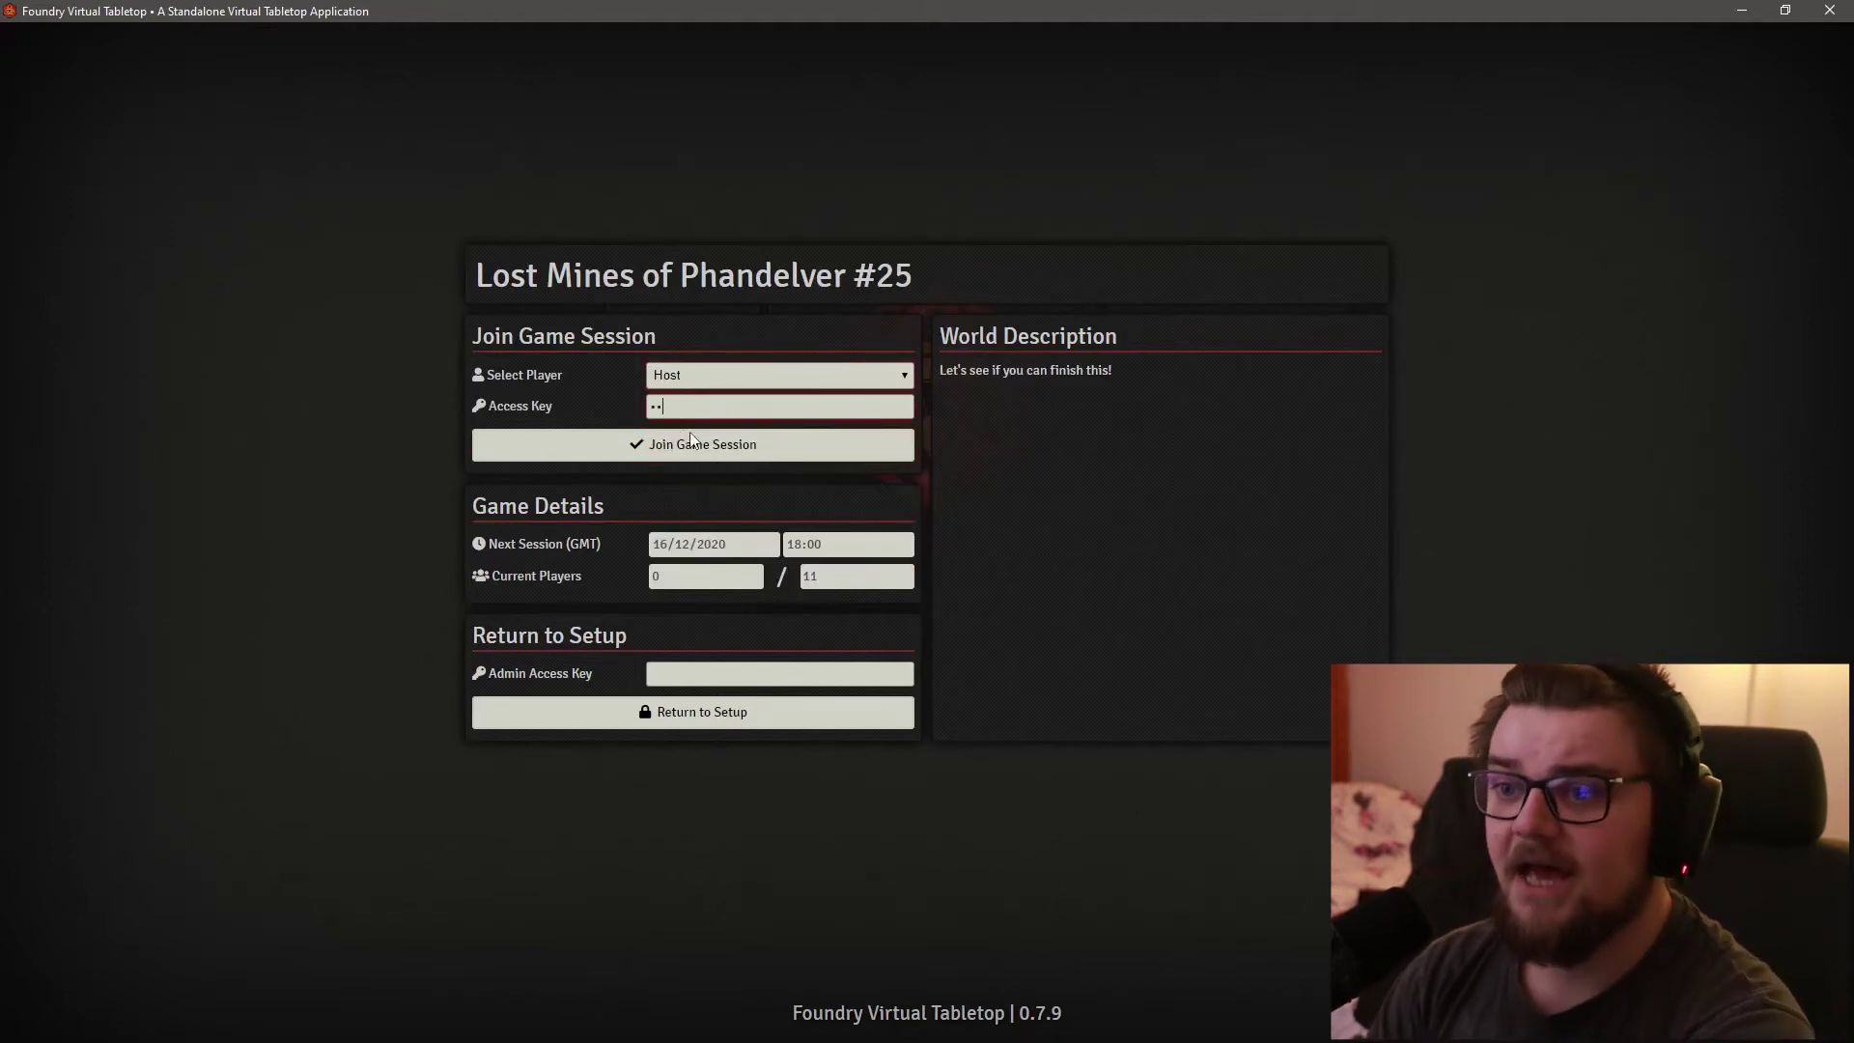
click(692, 446)
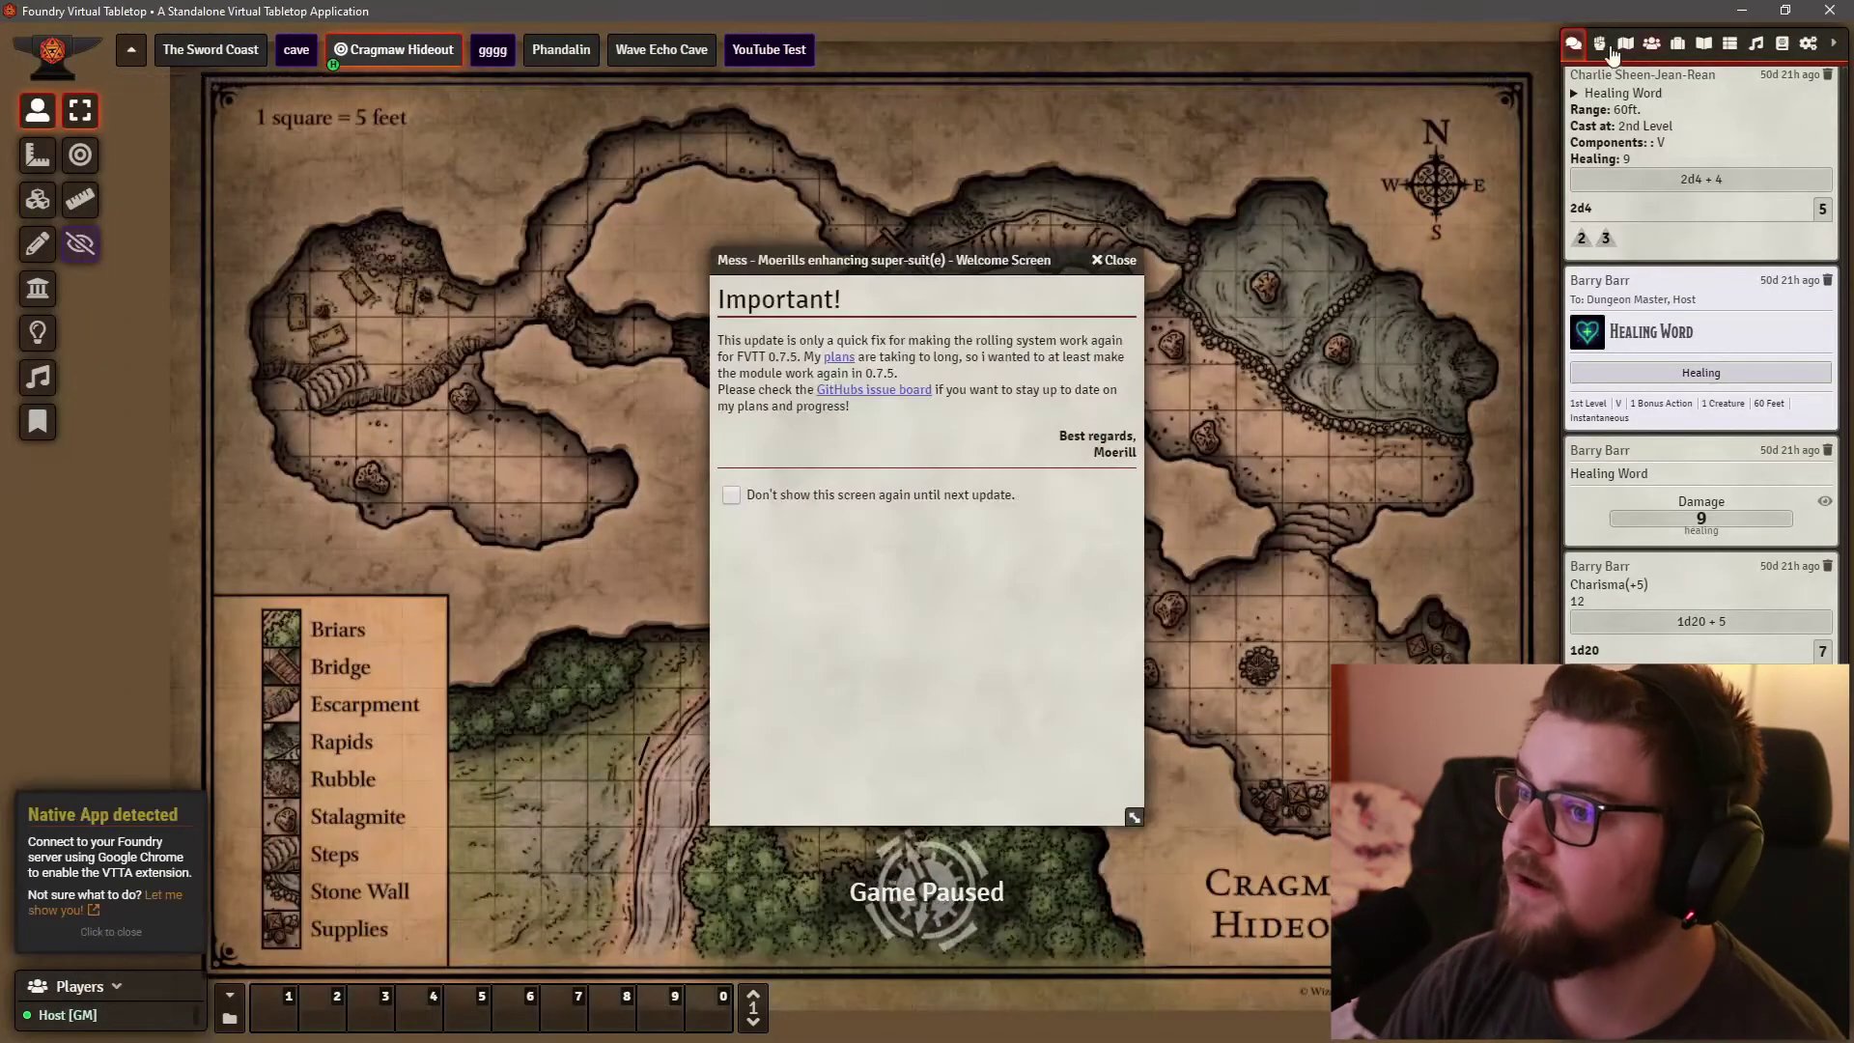
Step: Dismiss the Mess module's welcome screen and display the world's scene list
click(1101, 260)
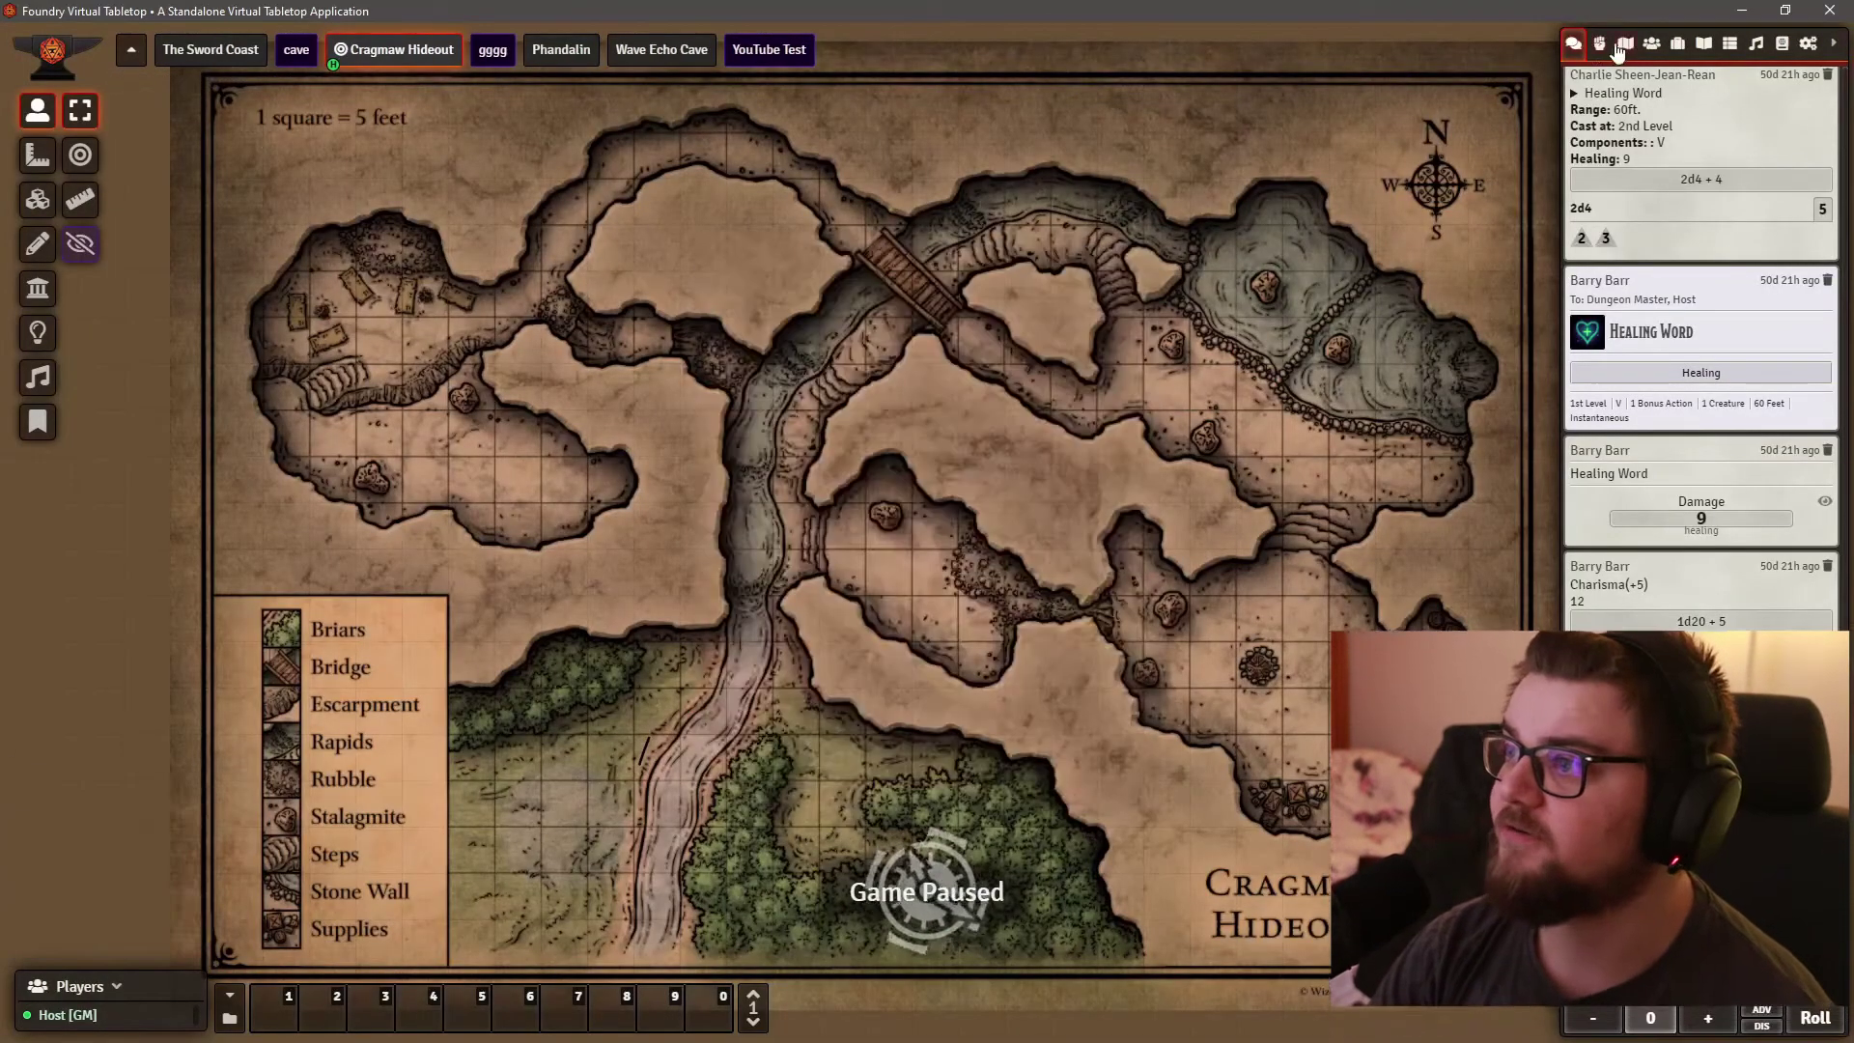
click(1601, 44)
click(1625, 44)
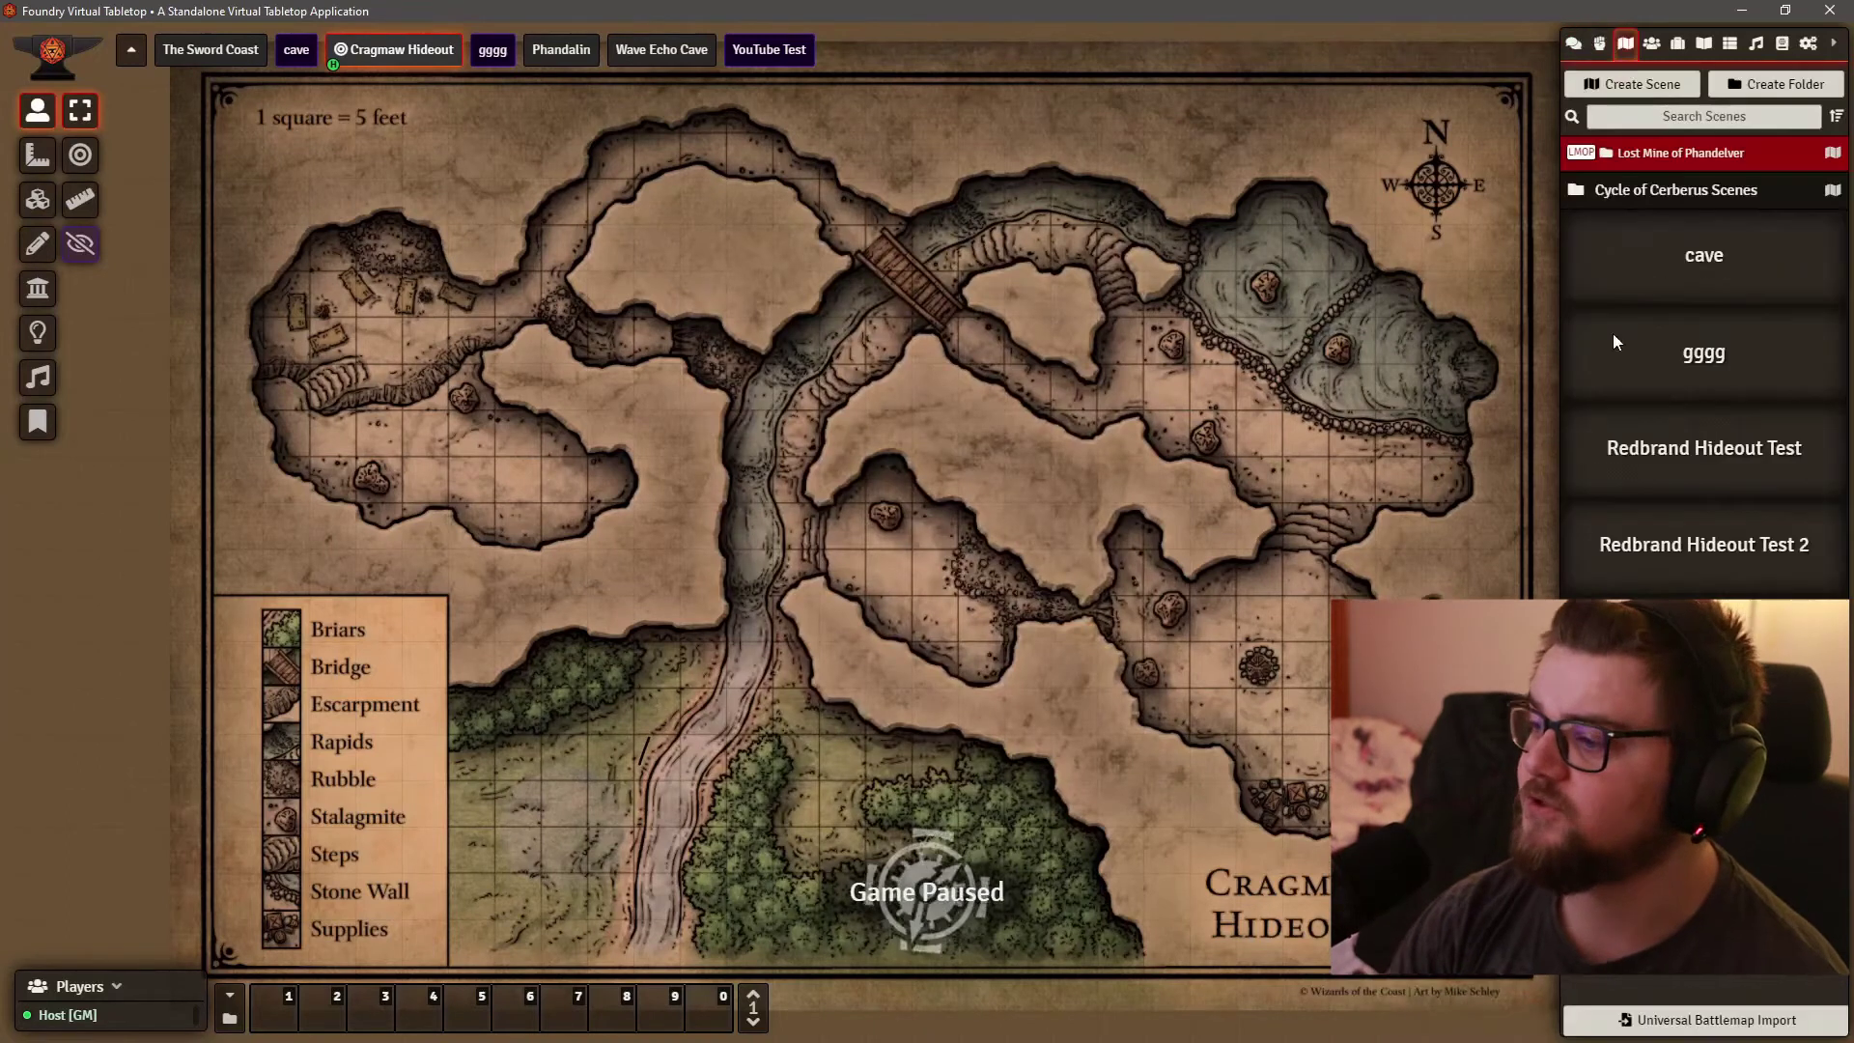
Step: Import cave.dd2vtt with Universal Battlemap Importer as a scene named "super secret cave" and open that scene
click(1668, 1021)
click(865, 374)
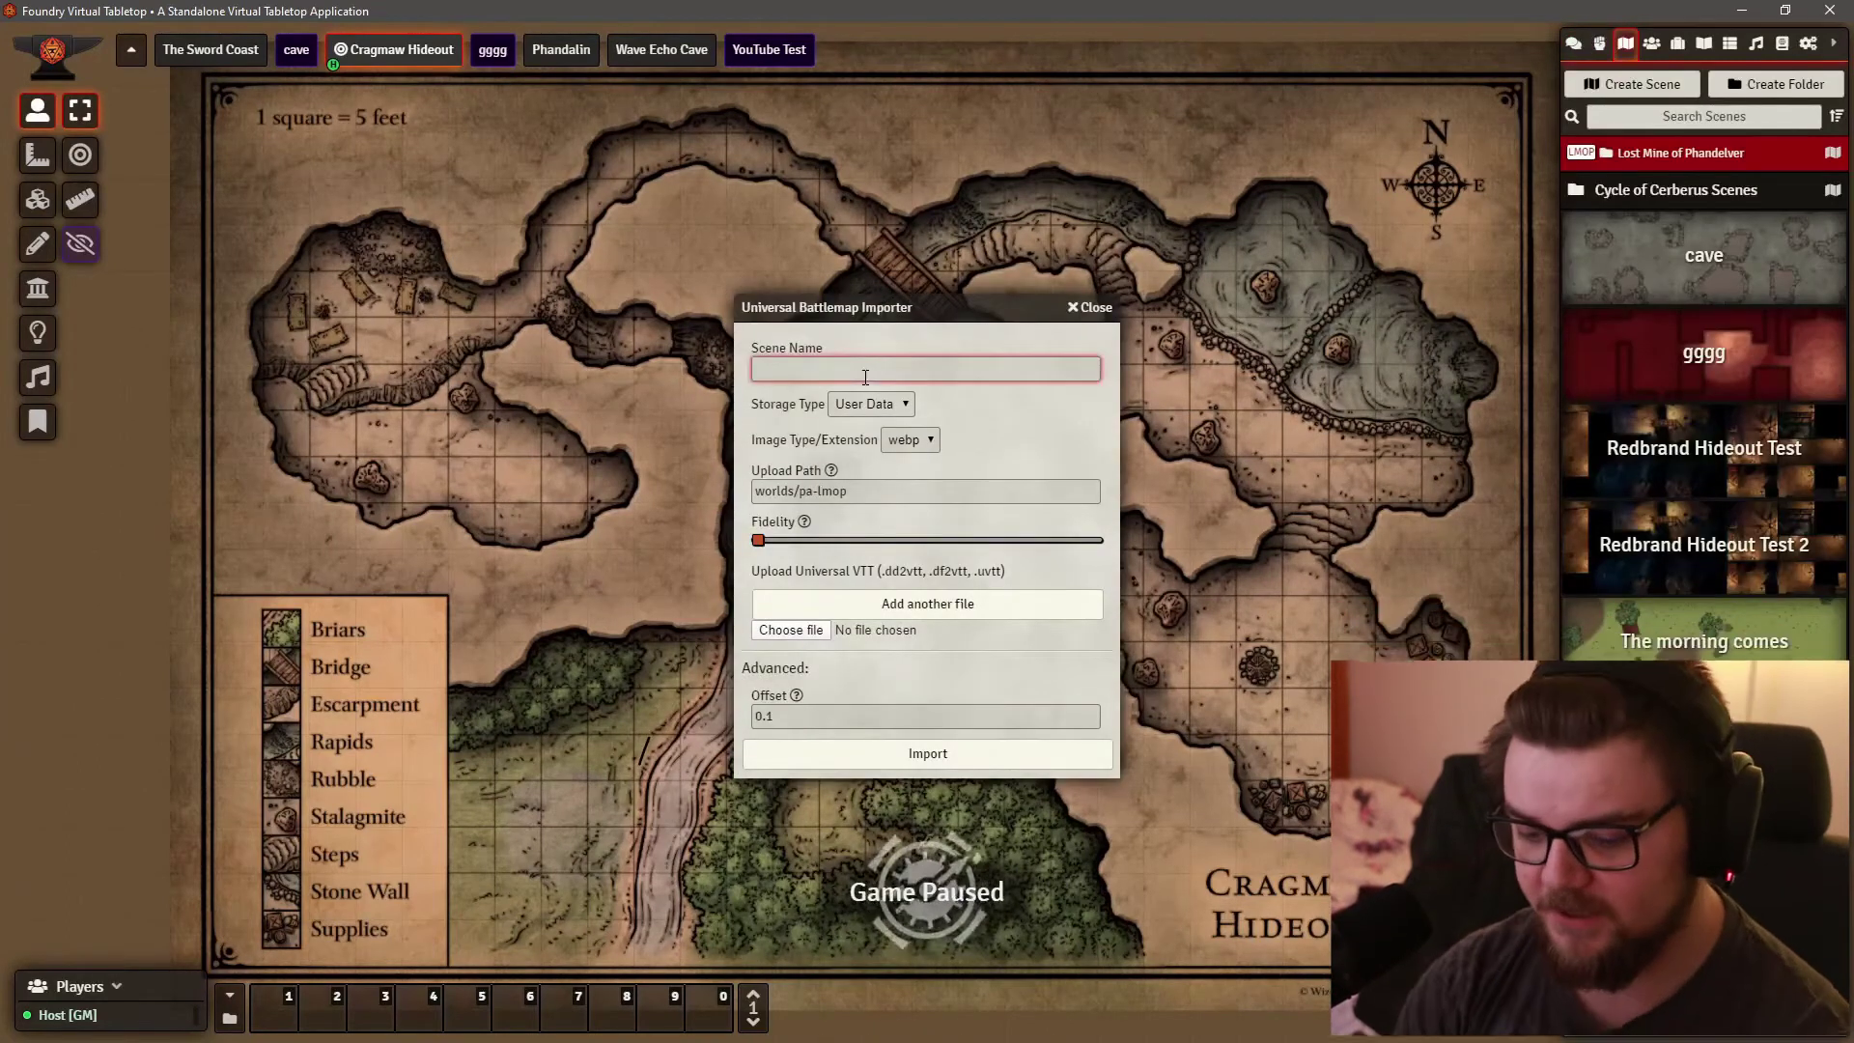
text(sup)
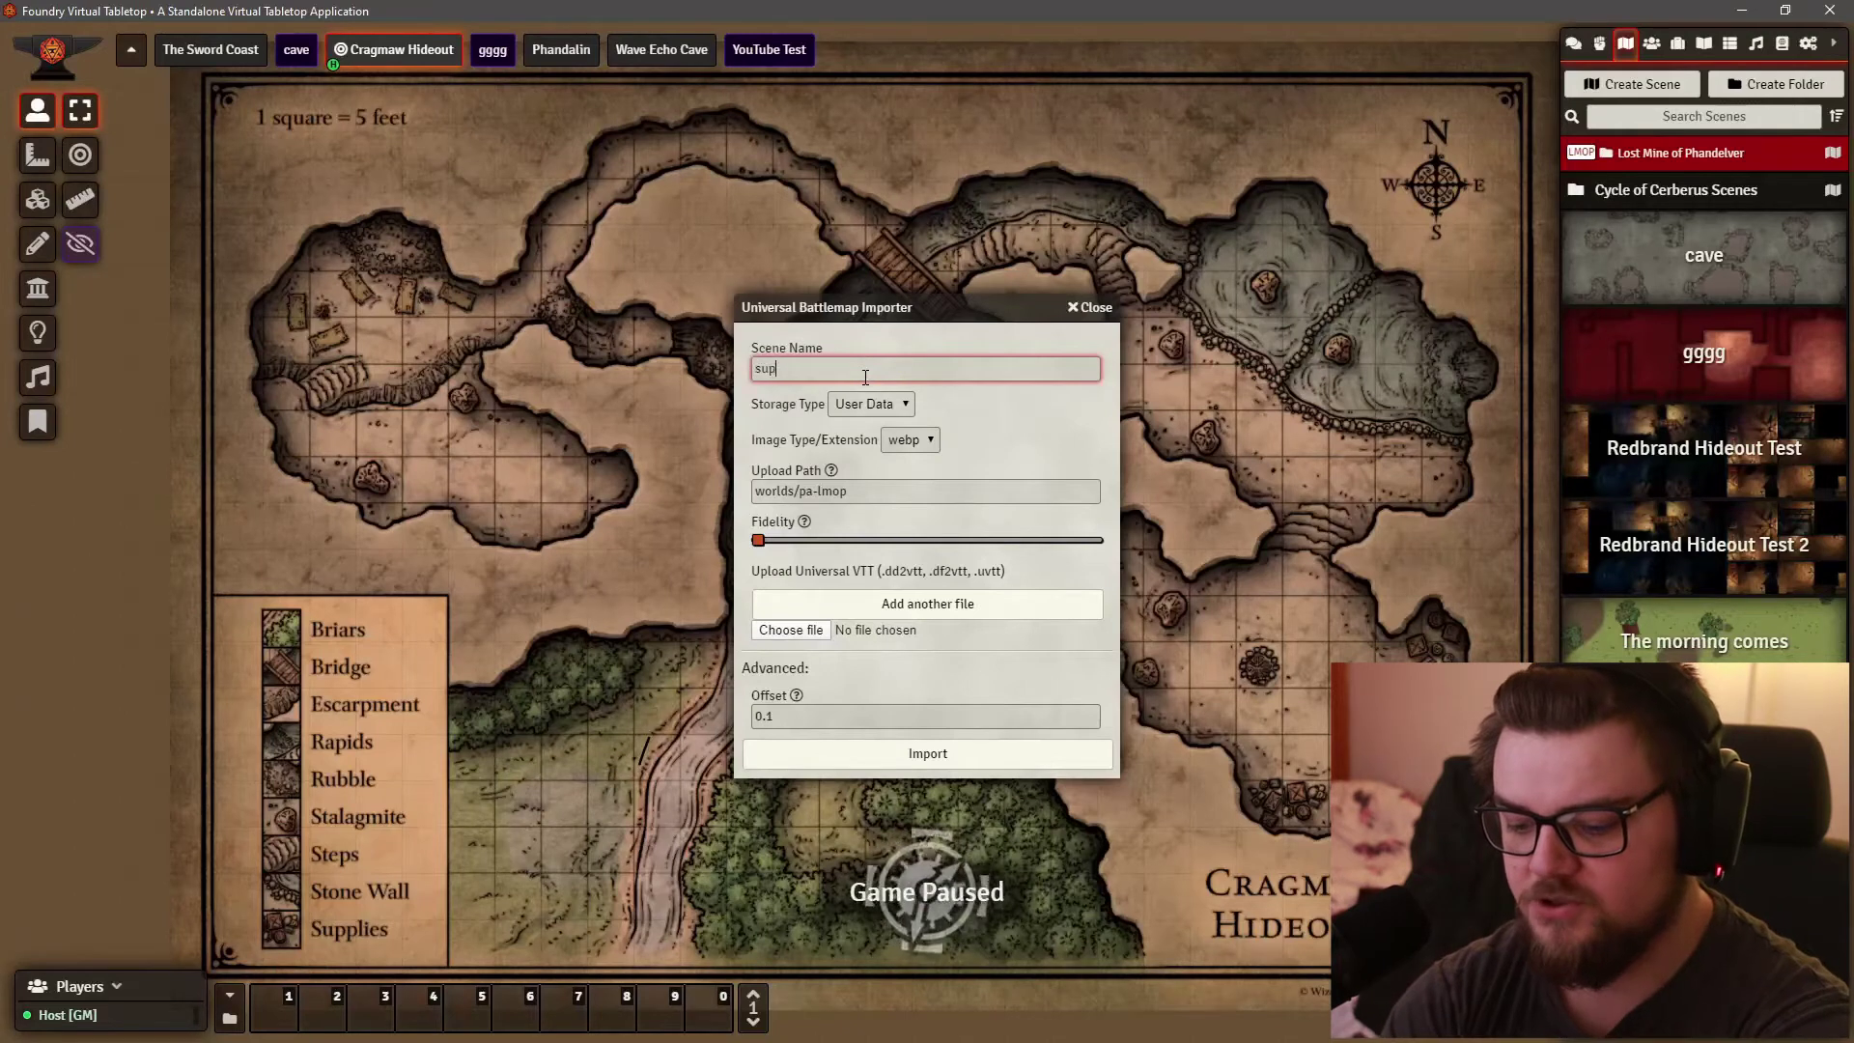
text(er secret cave)
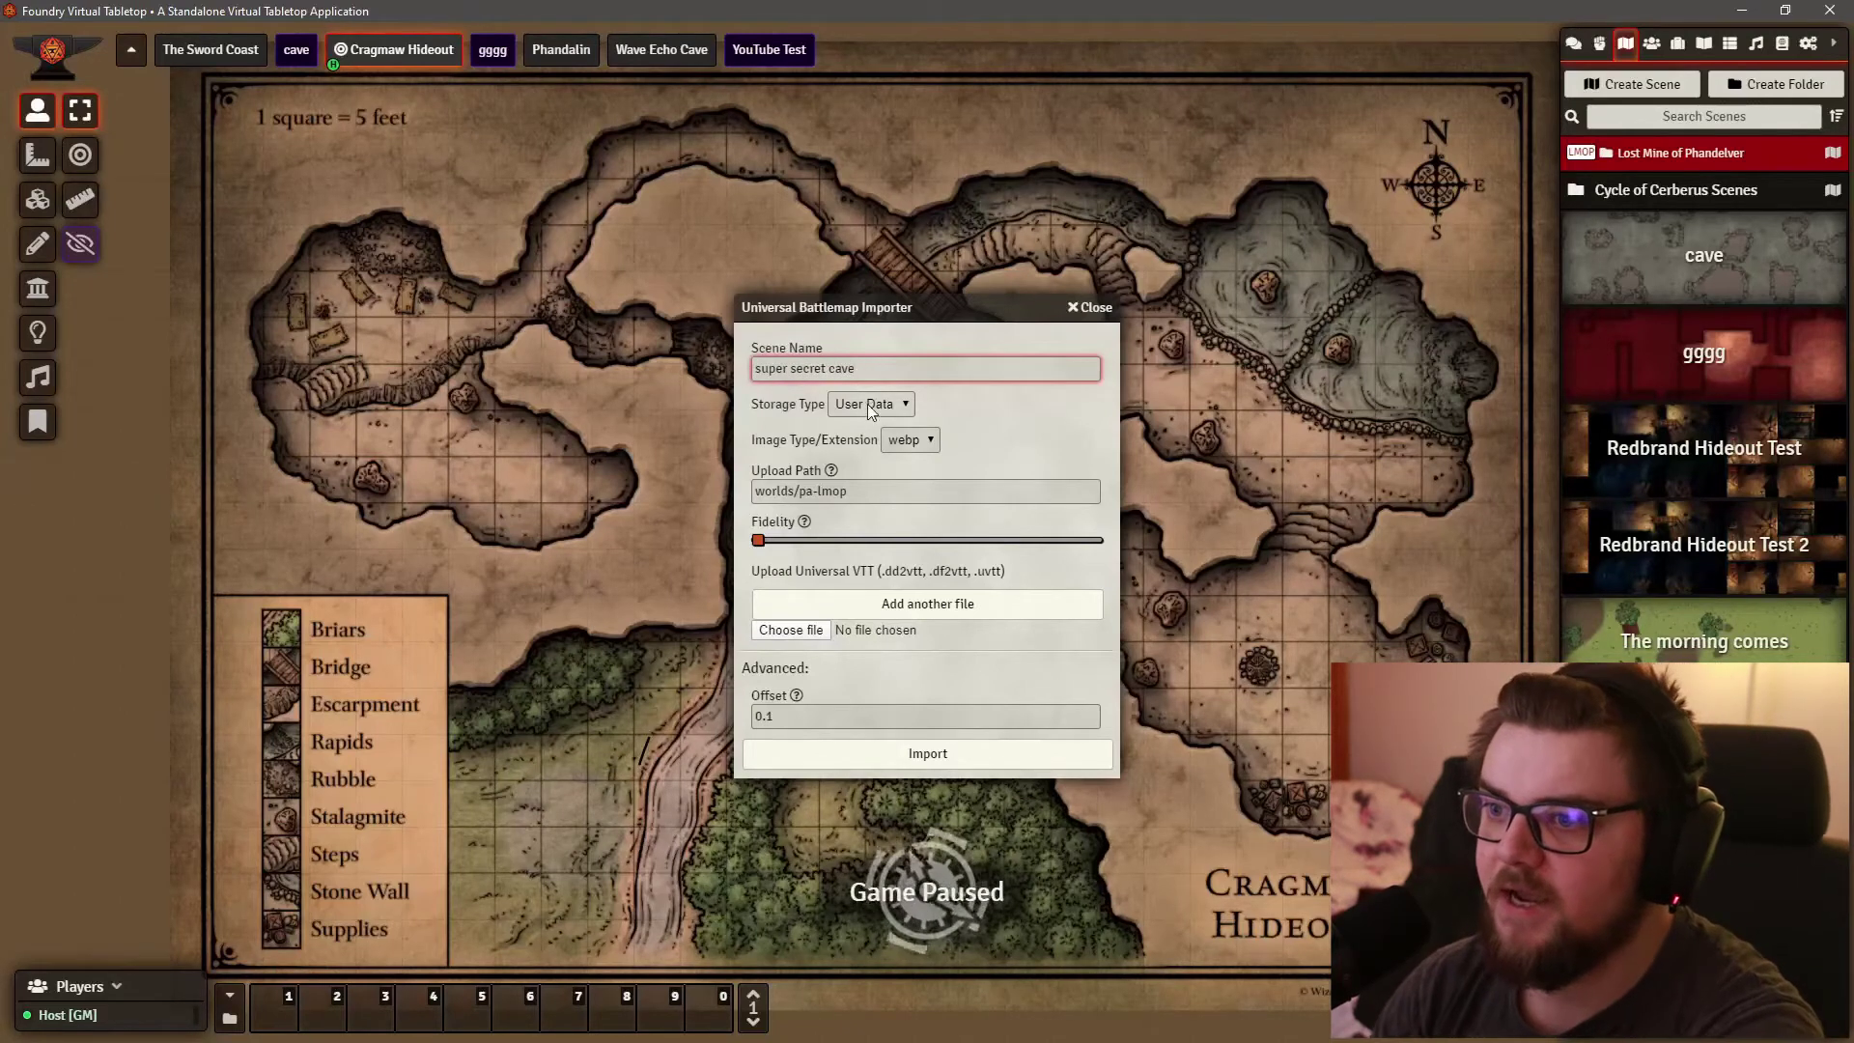
click(799, 633)
click(380, 193)
click(772, 506)
click(935, 756)
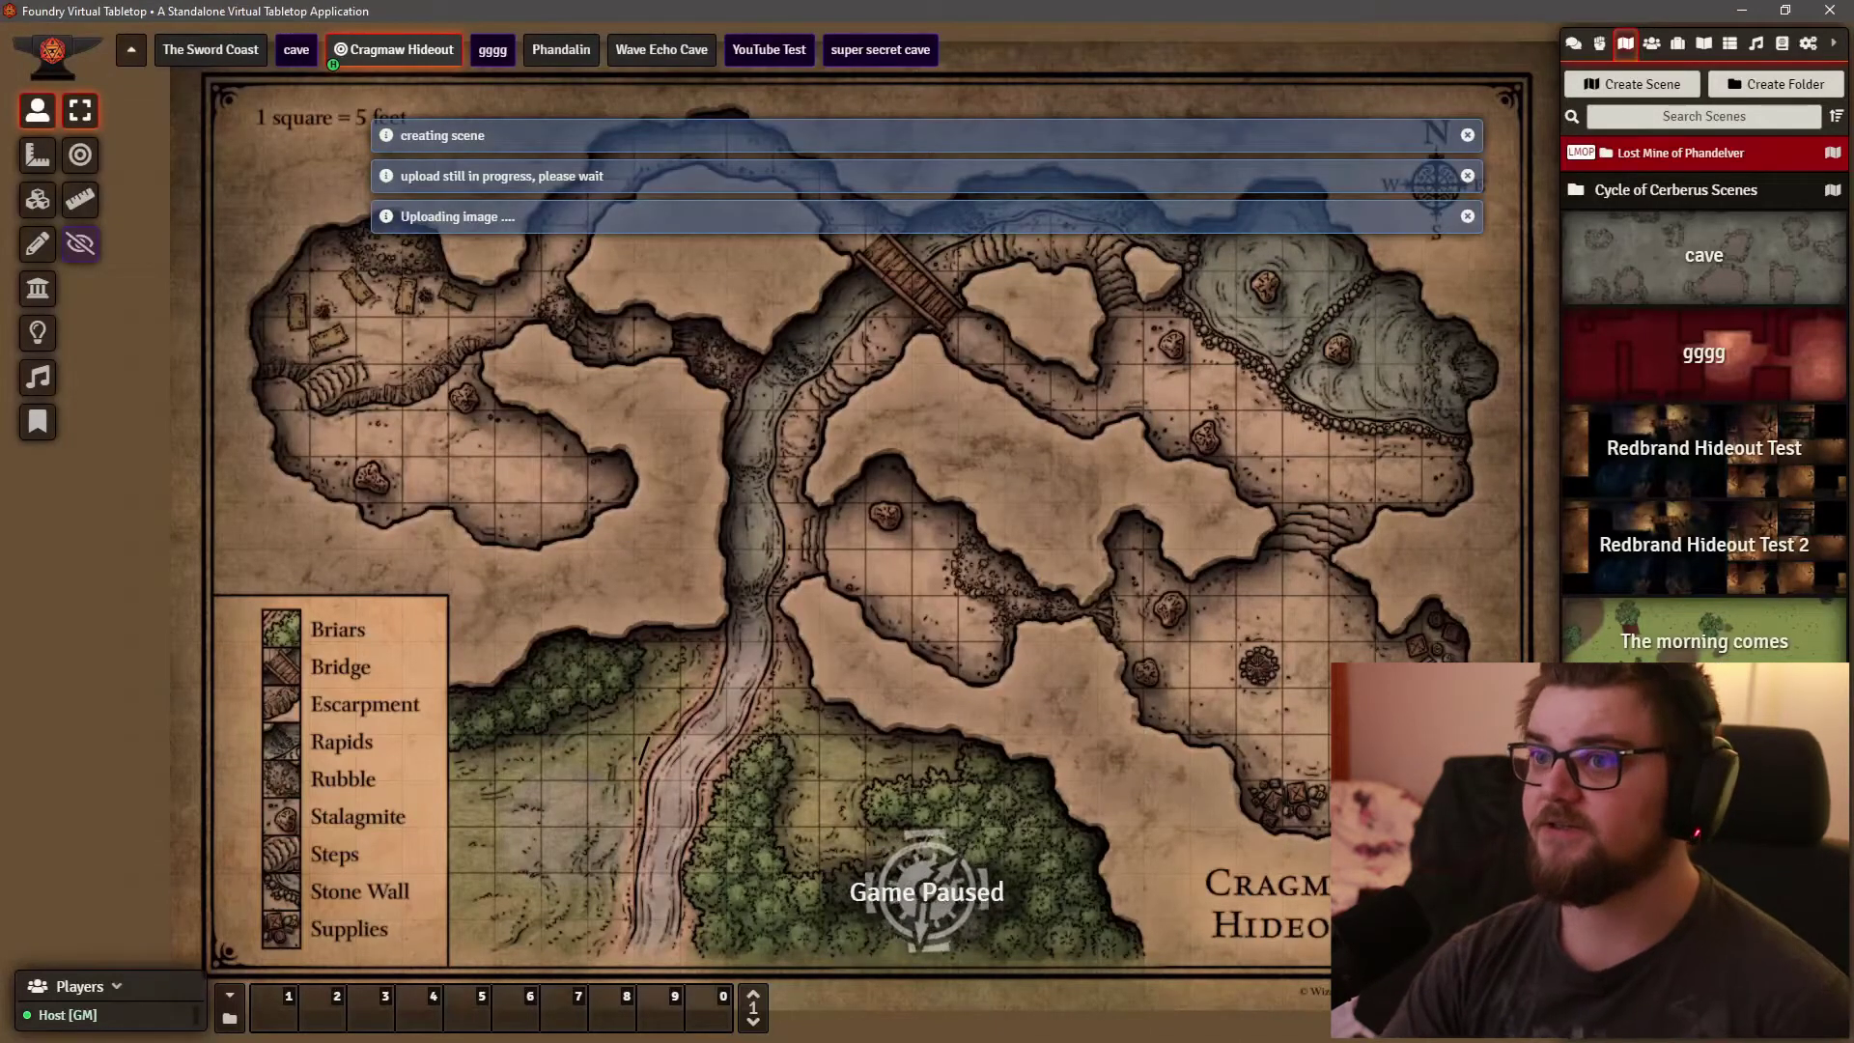
click(874, 50)
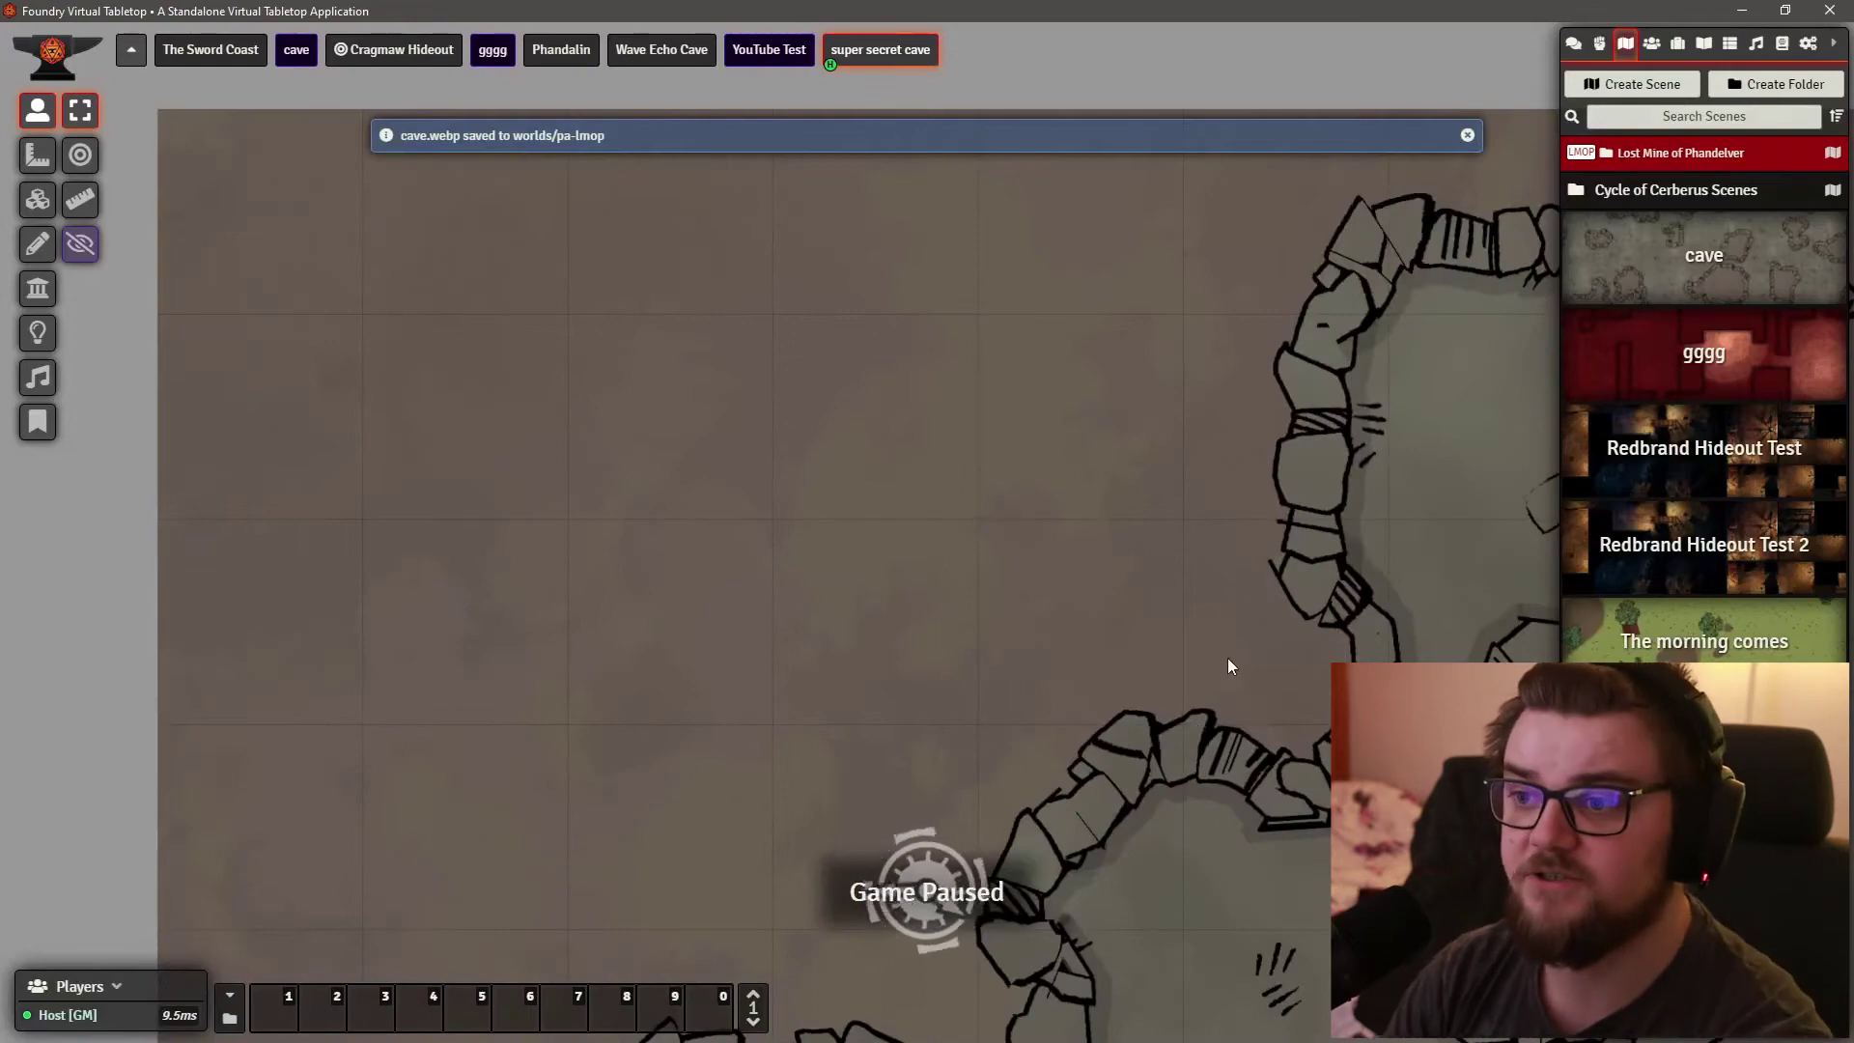
Step: Switch to Dungeondraft, turn on Grid in the Universal VTT export options, and return to Foundry VTT
key(alt+Tab)
key(alt+Tab)
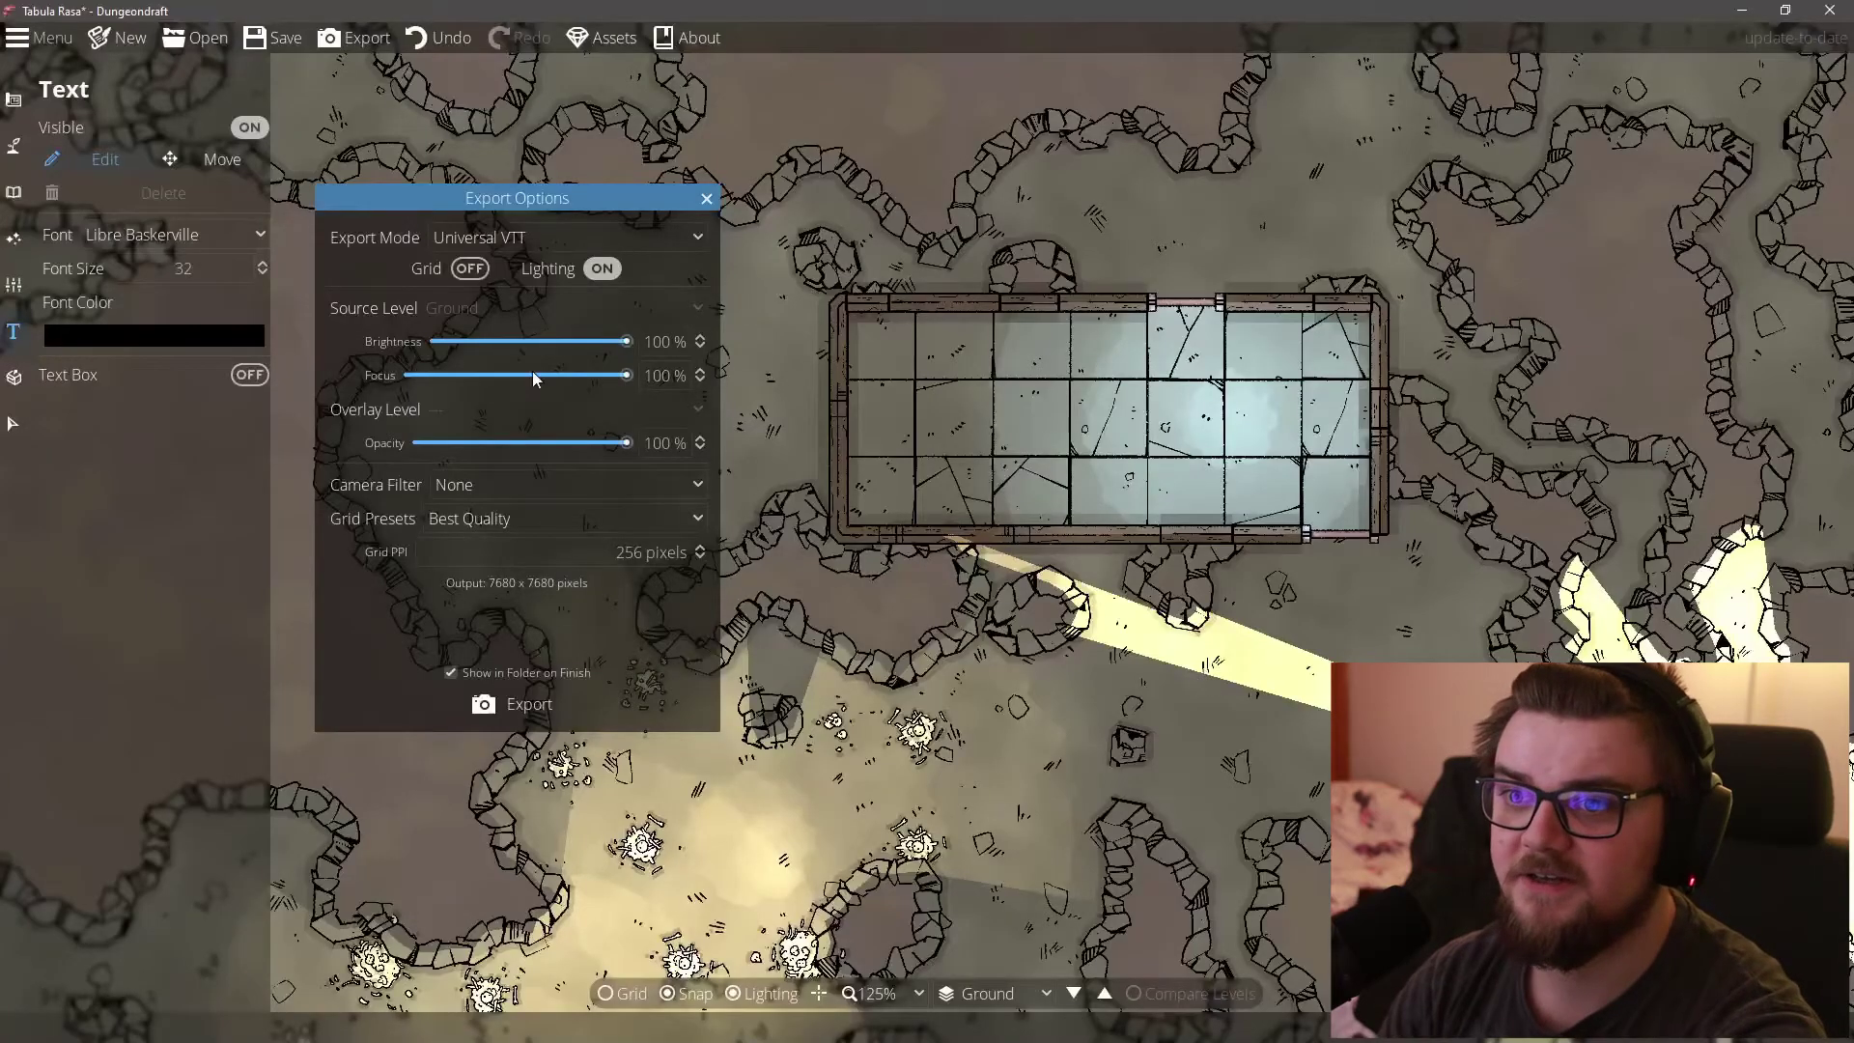
click(469, 269)
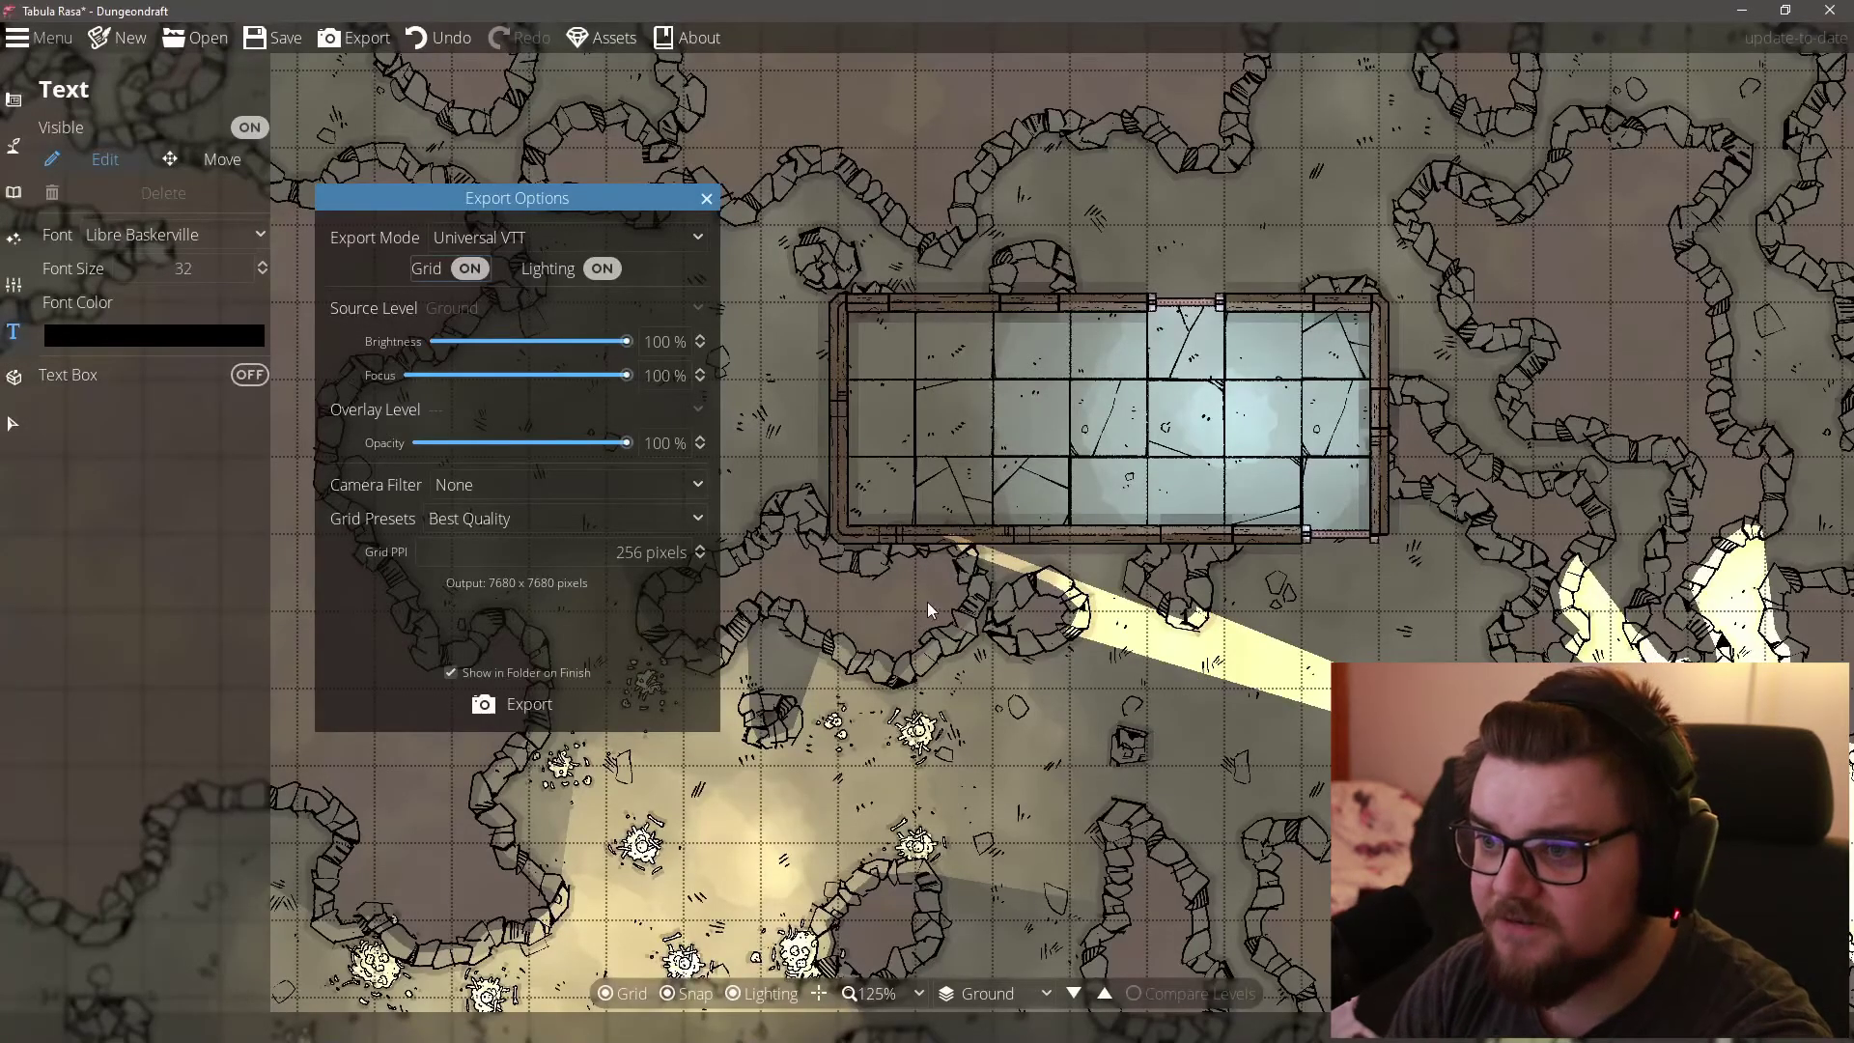
key(alt+Tab)
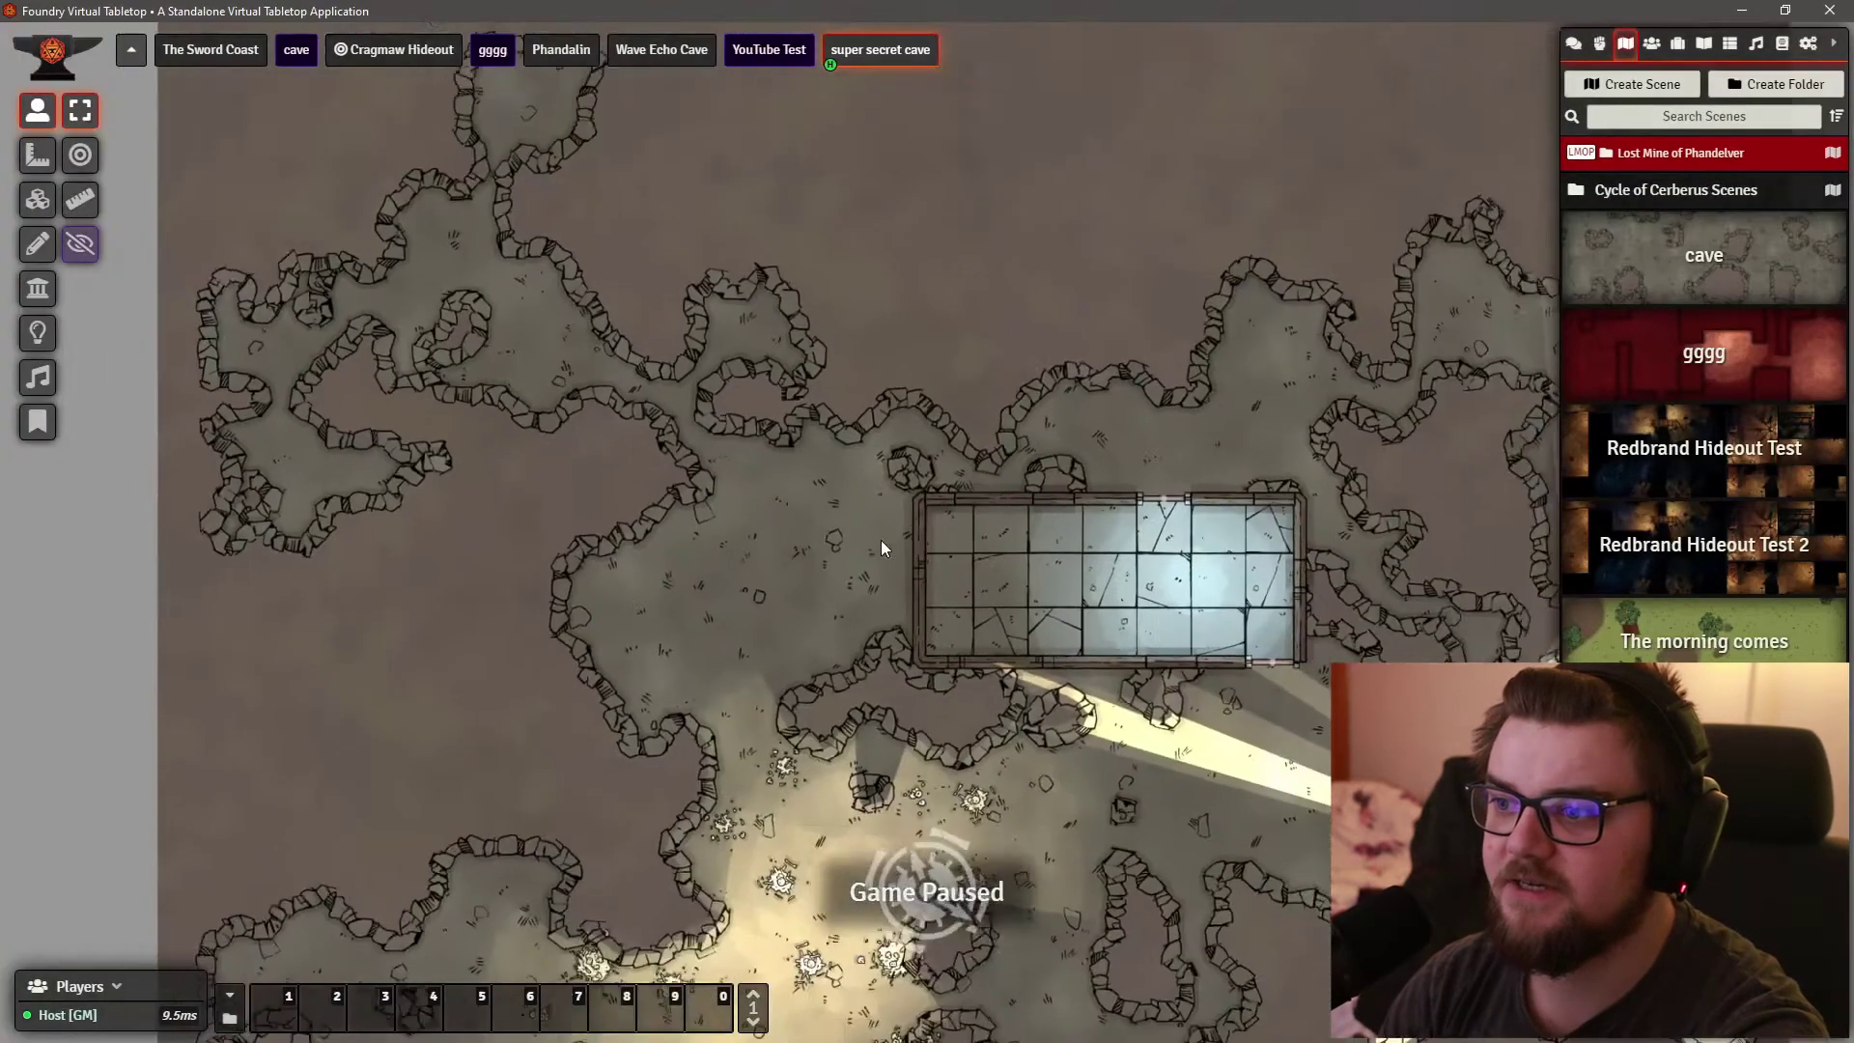
Step: Examine the imported cave scene's walls, stone room and lit areas, with its light sources displayed
key(a)
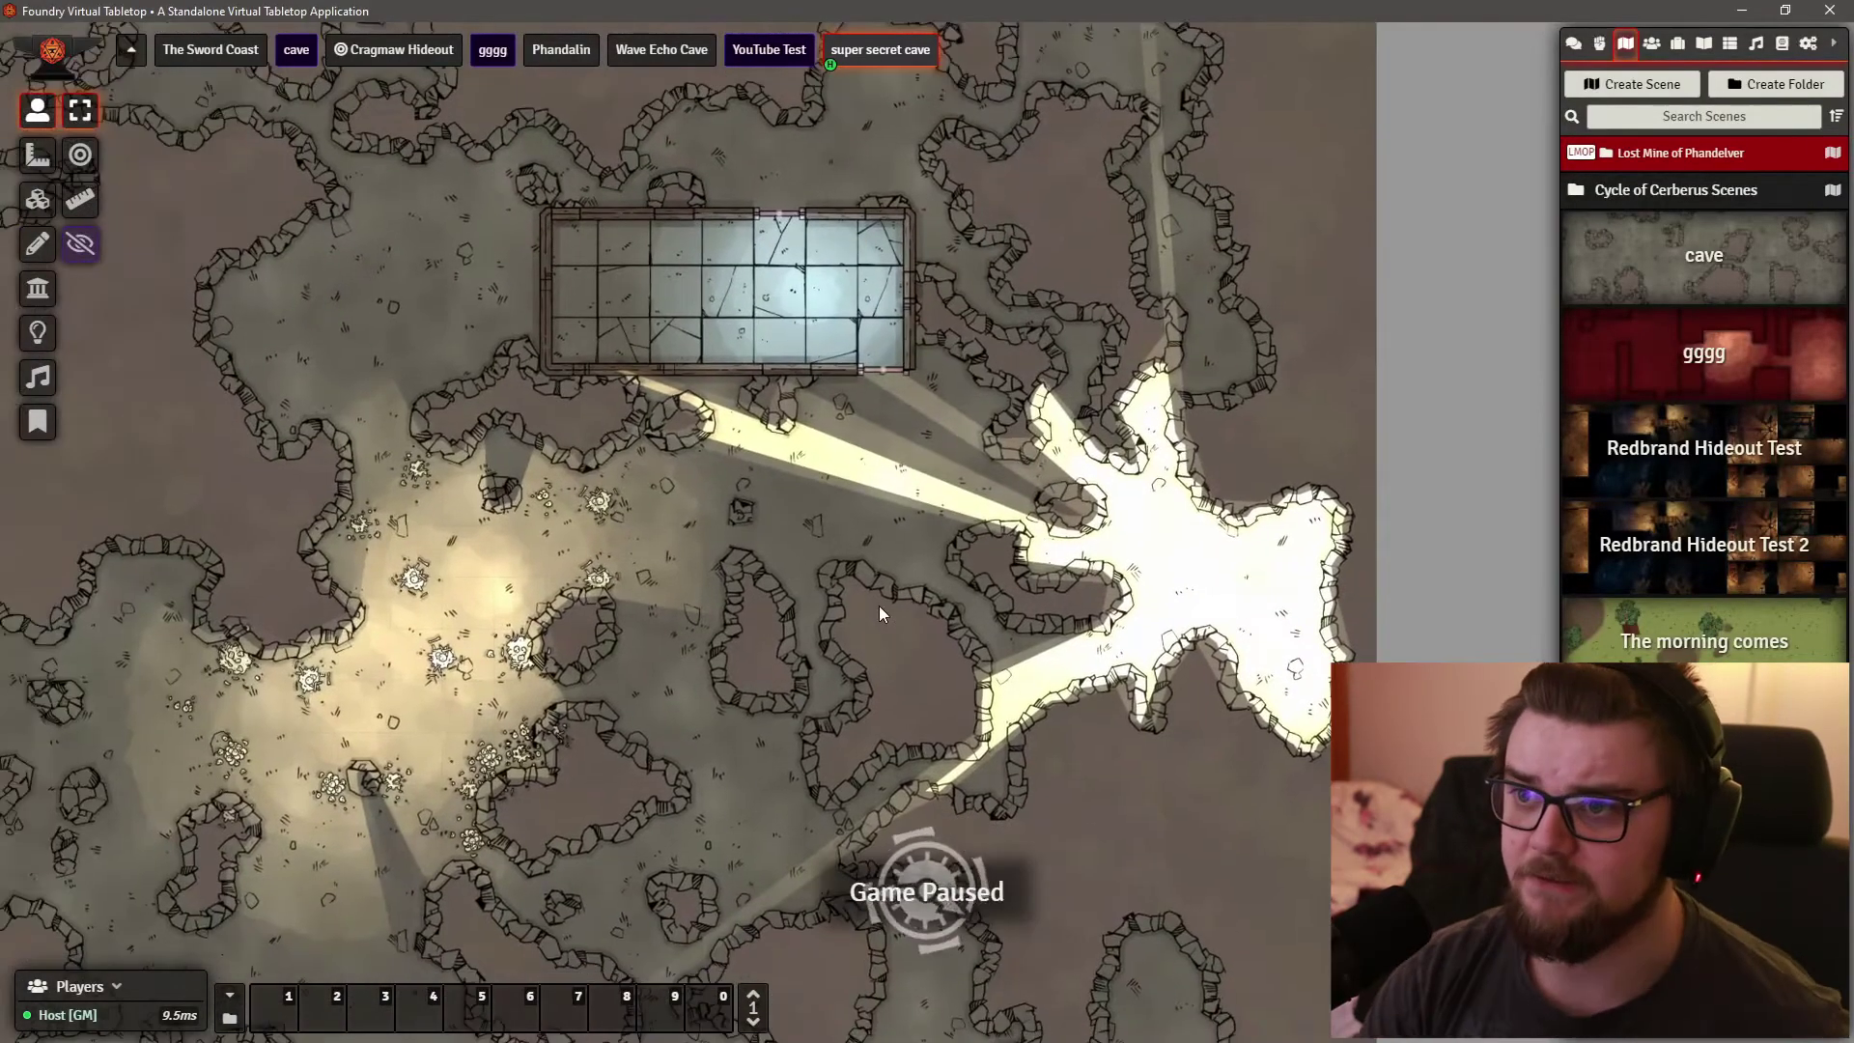
key(a)
key(a)
key(w)
key(w)
scroll(1010, 435, up, 5)
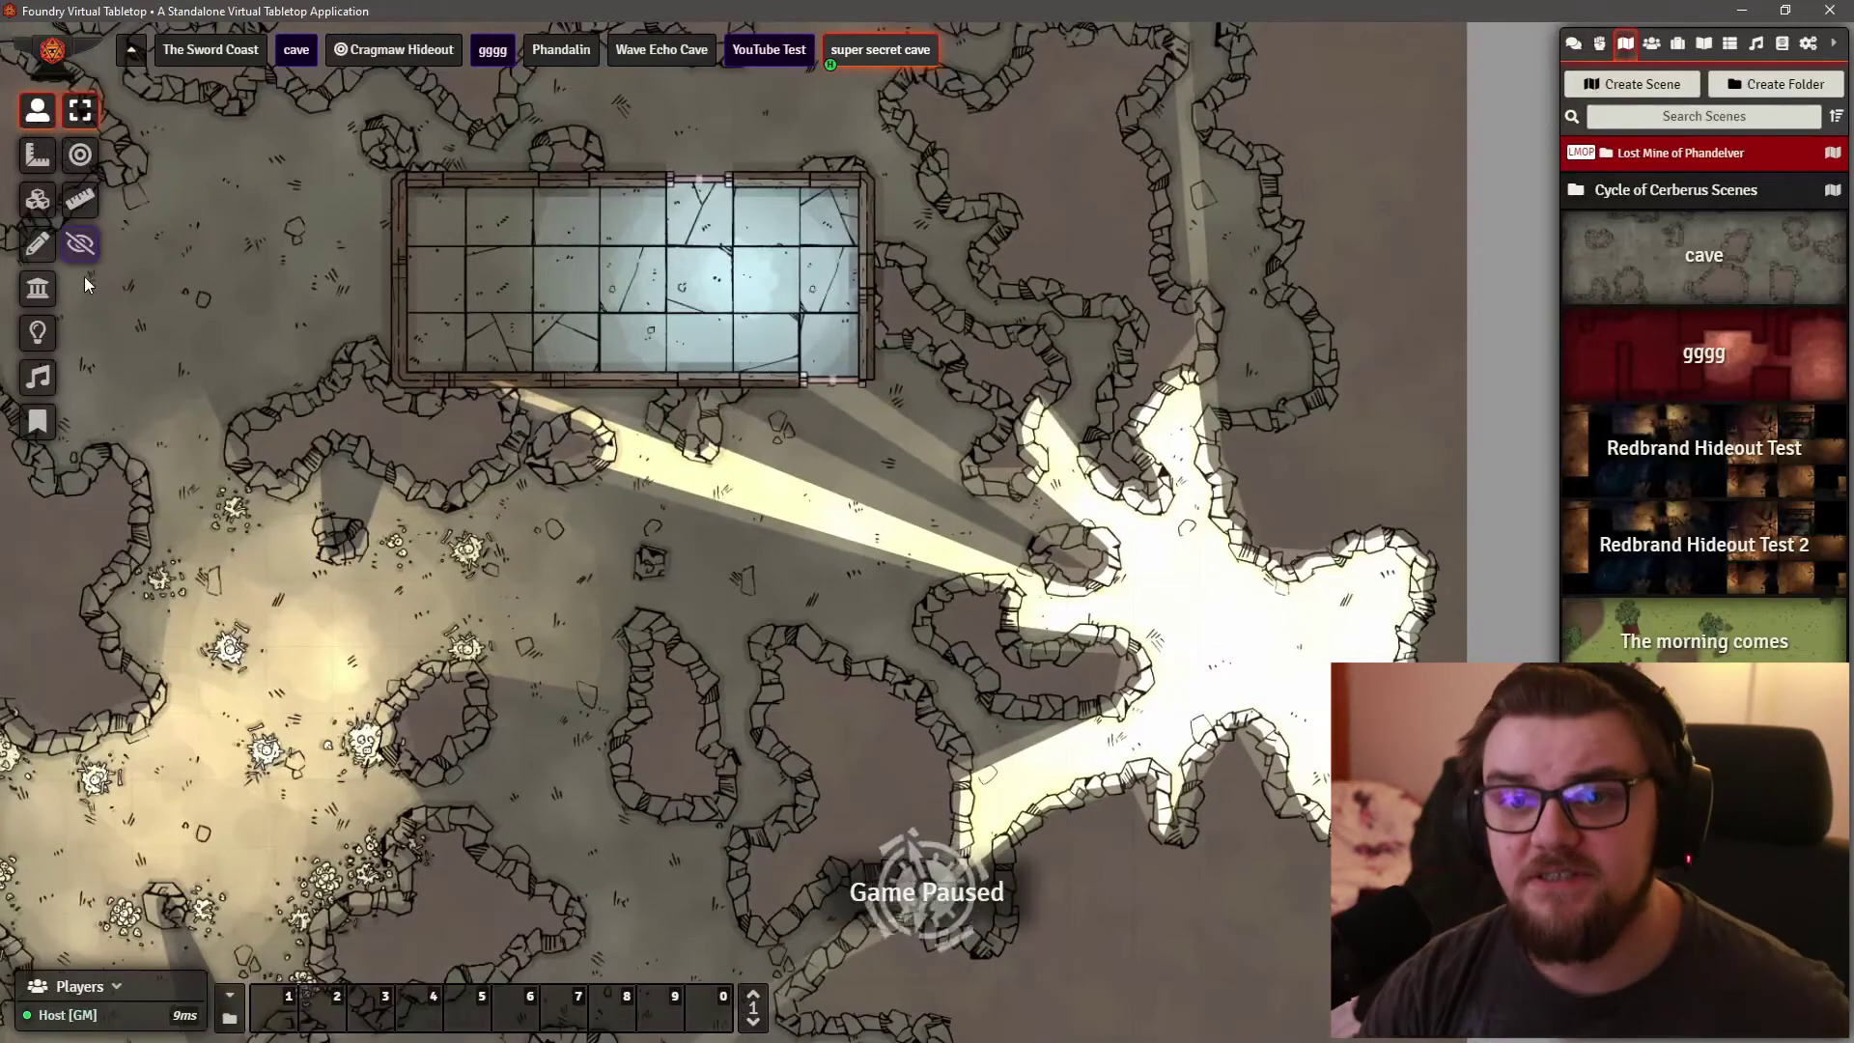
click(36, 332)
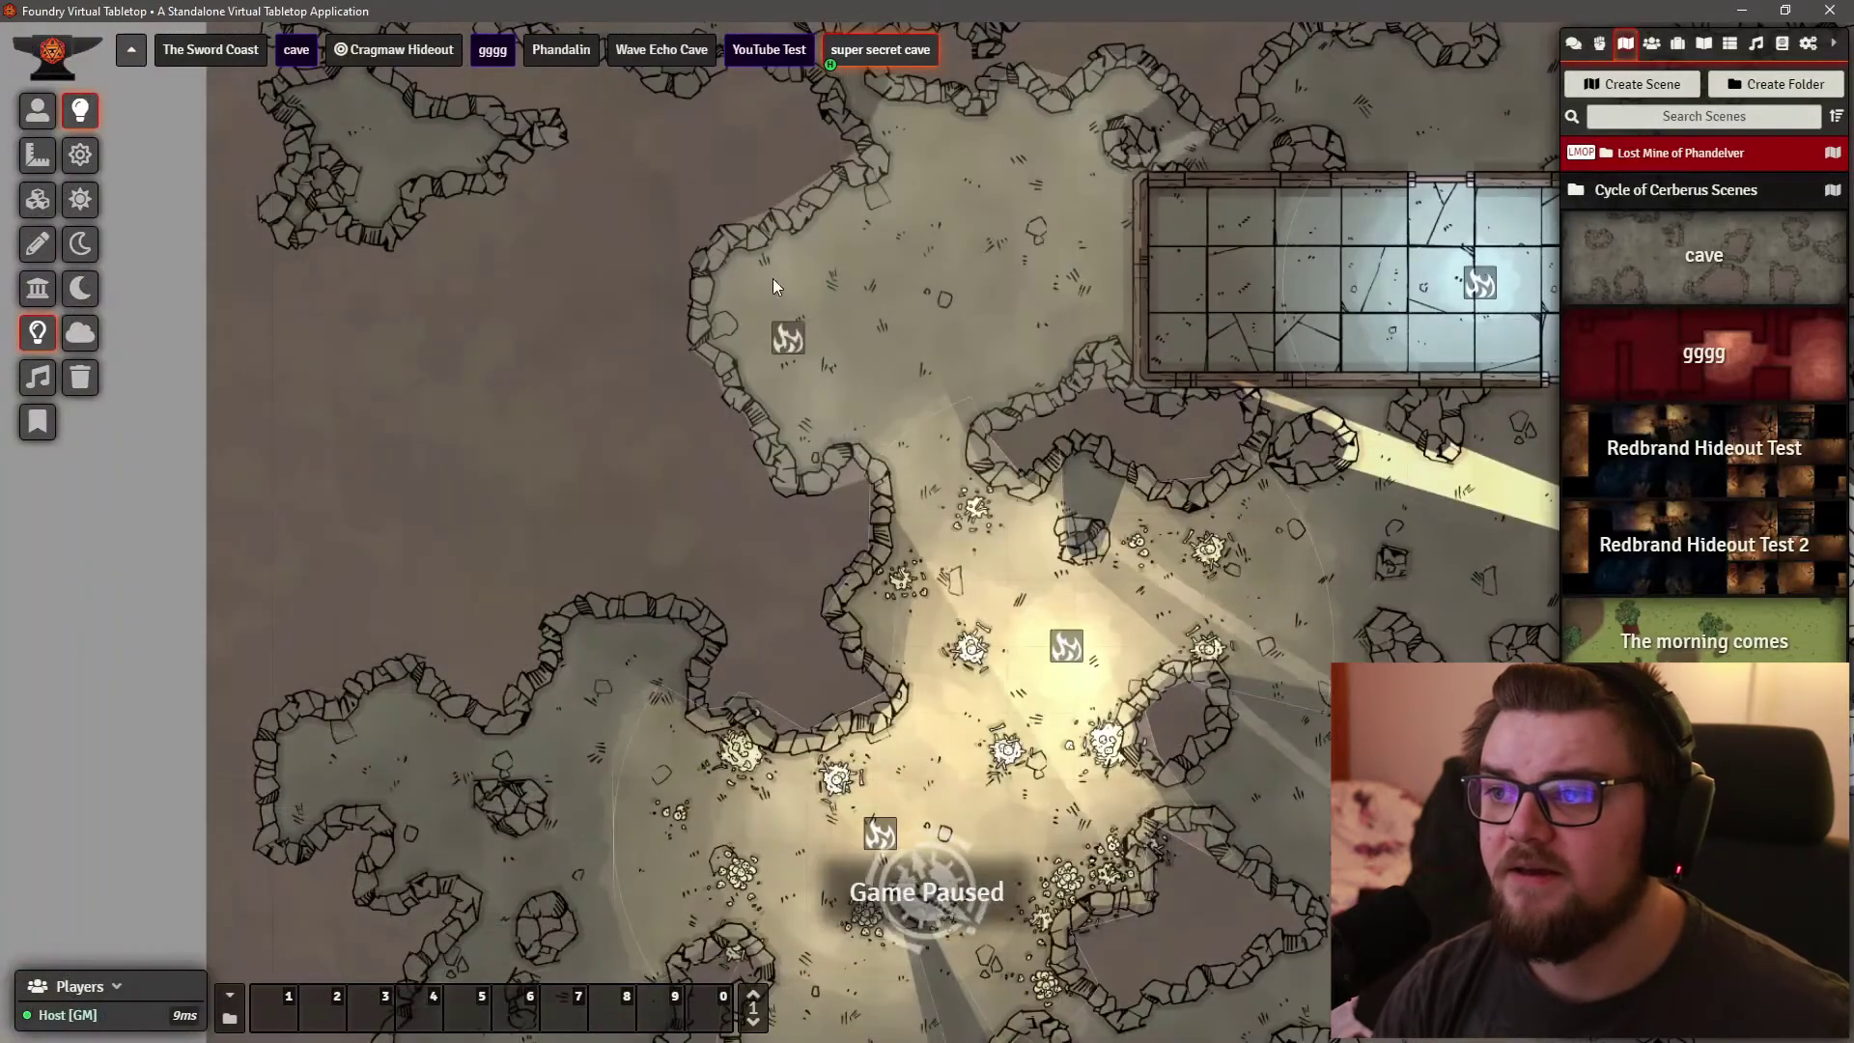
drag(1223, 467, 530, 467)
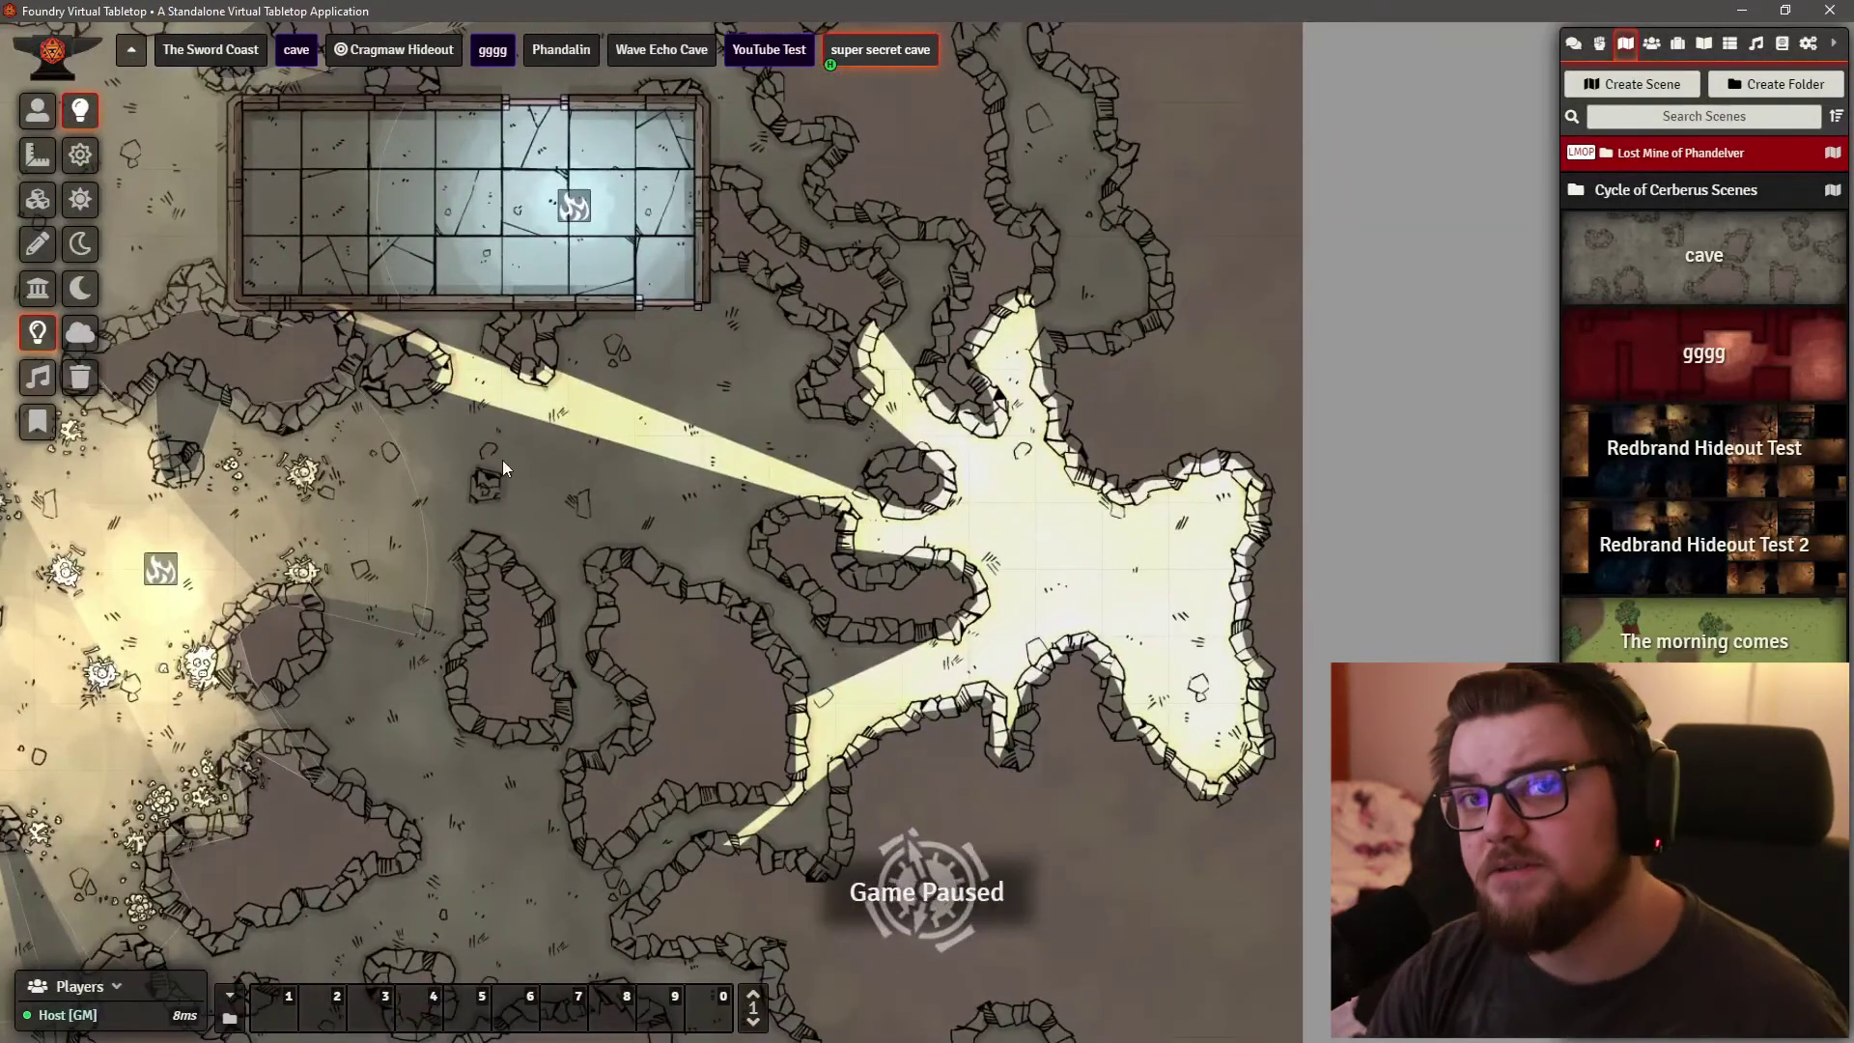
drag(632, 521, 770, 607)
scroll(769, 606, down, 1)
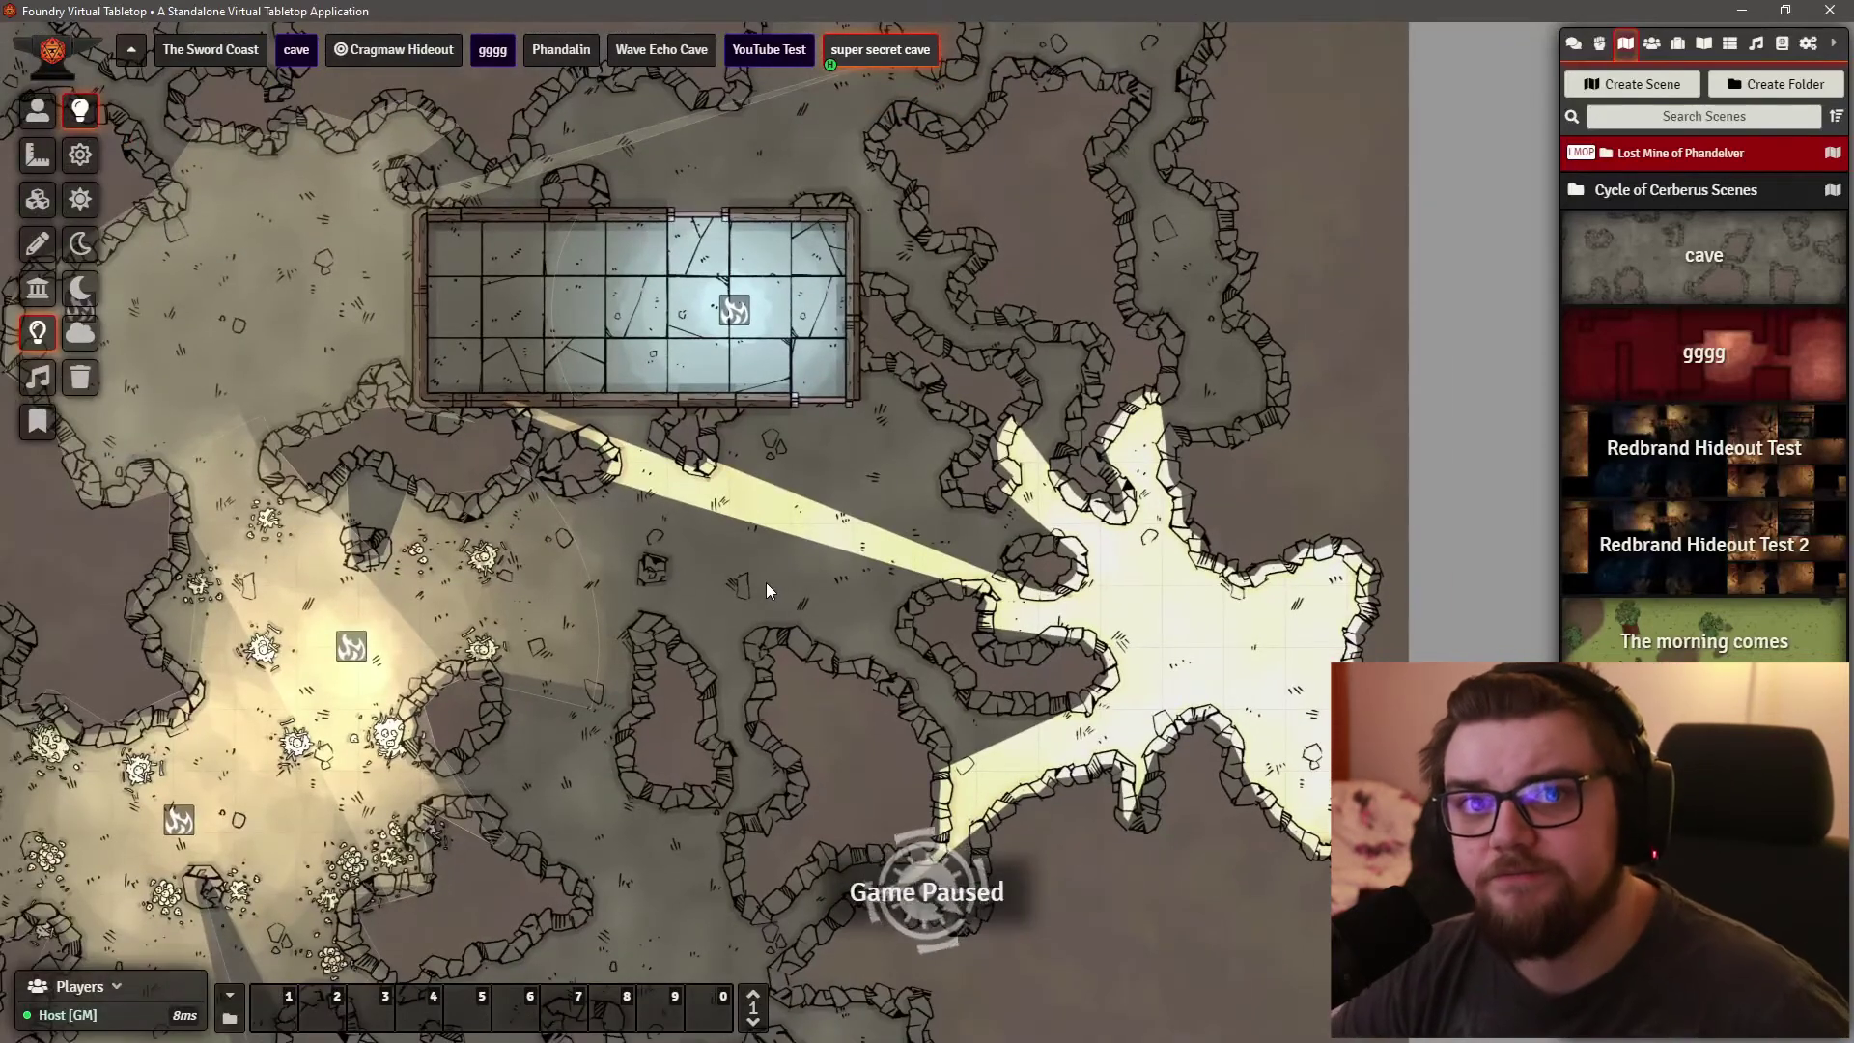
Step: Move the light source from the cavern west of the stone room into the bright eastern cave
mouse_move(734, 311)
mouse_down()
mouse_move(772, 363)
mouse_move(809, 570)
mouse_move(745, 803)
mouse_move(757, 767)
mouse_move(728, 802)
mouse_move(733, 330)
mouse_up()
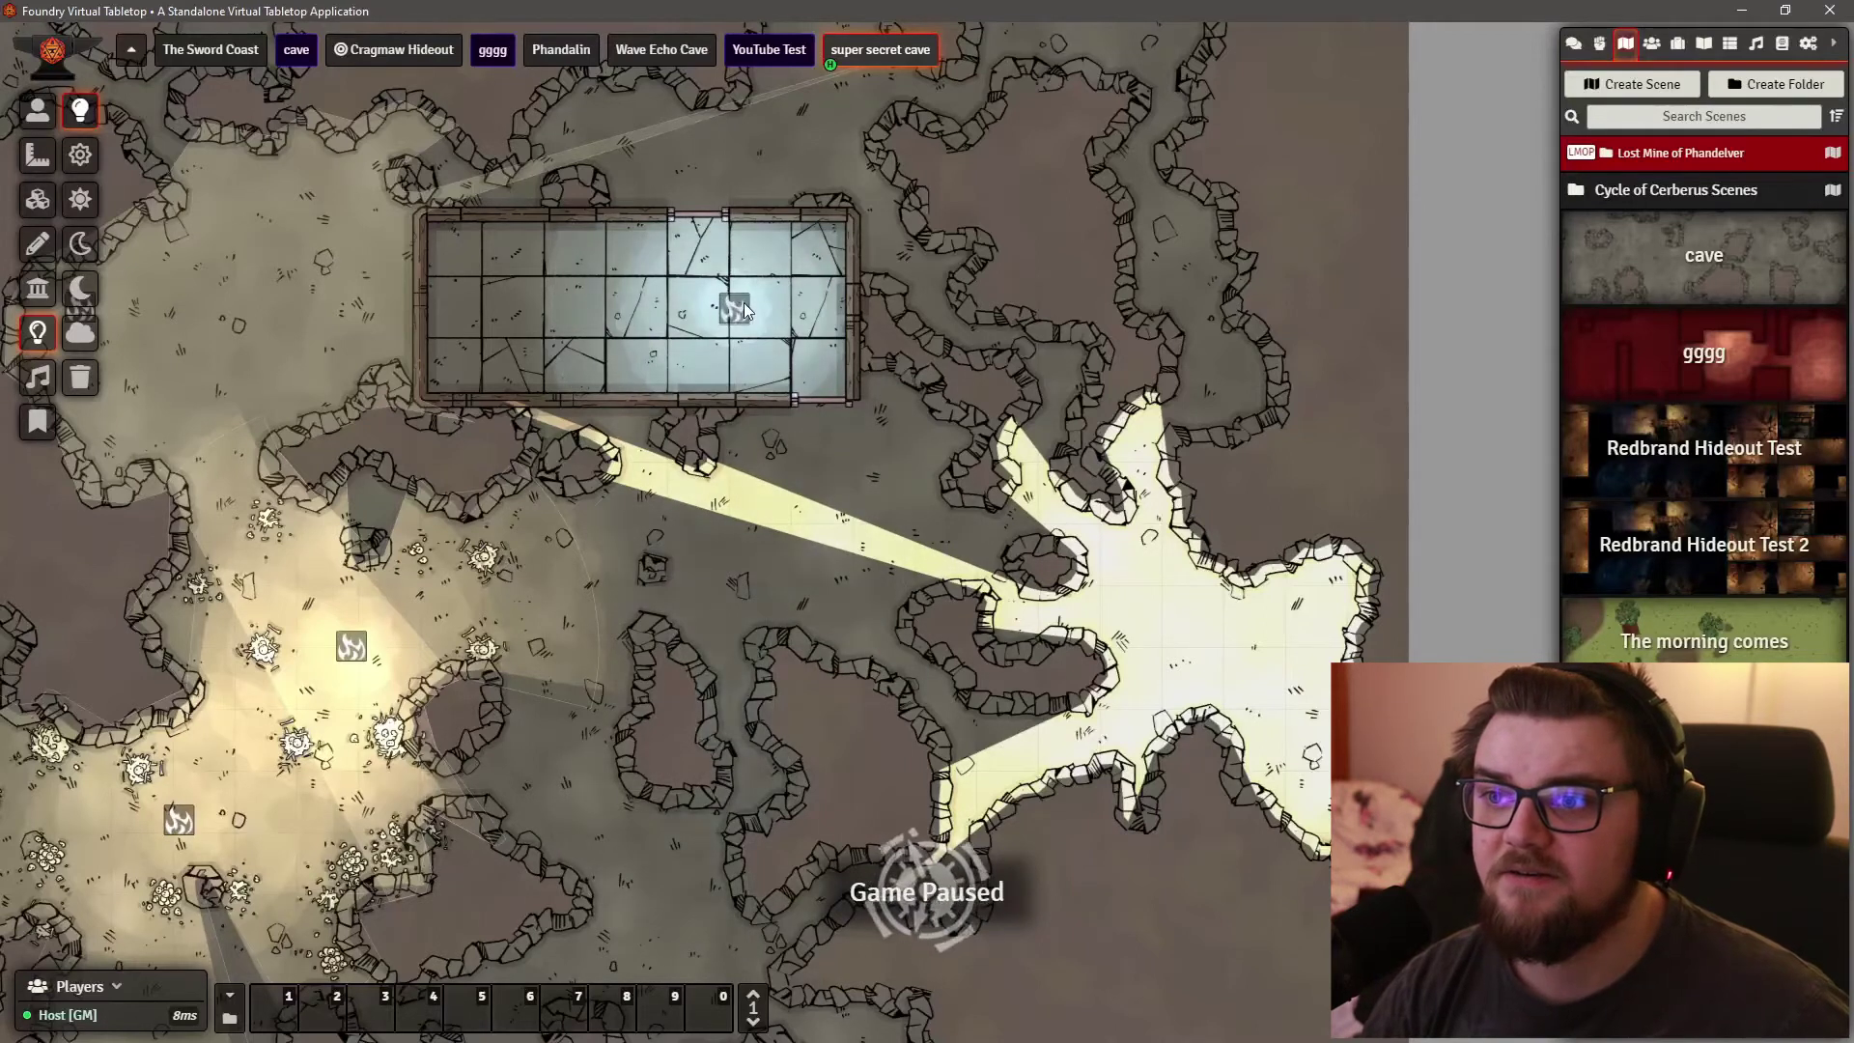
drag(315, 348, 541, 282)
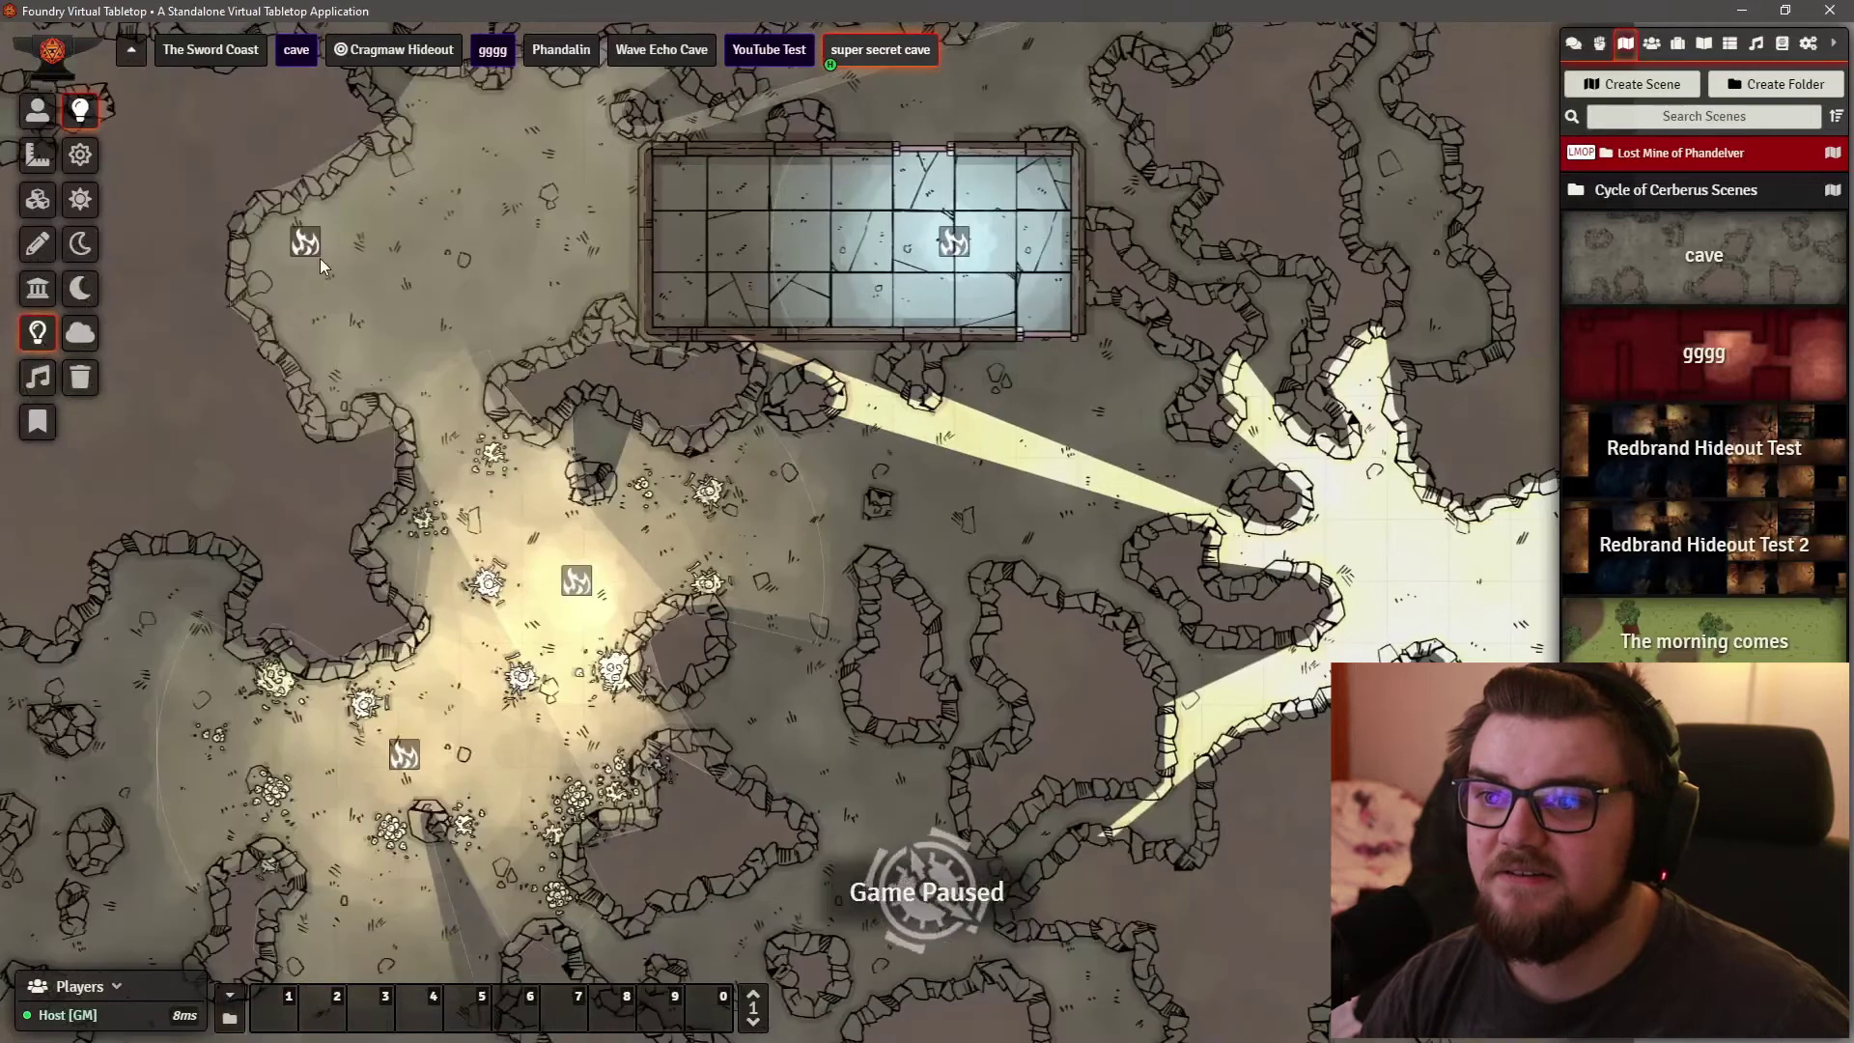
drag(317, 251, 1460, 594)
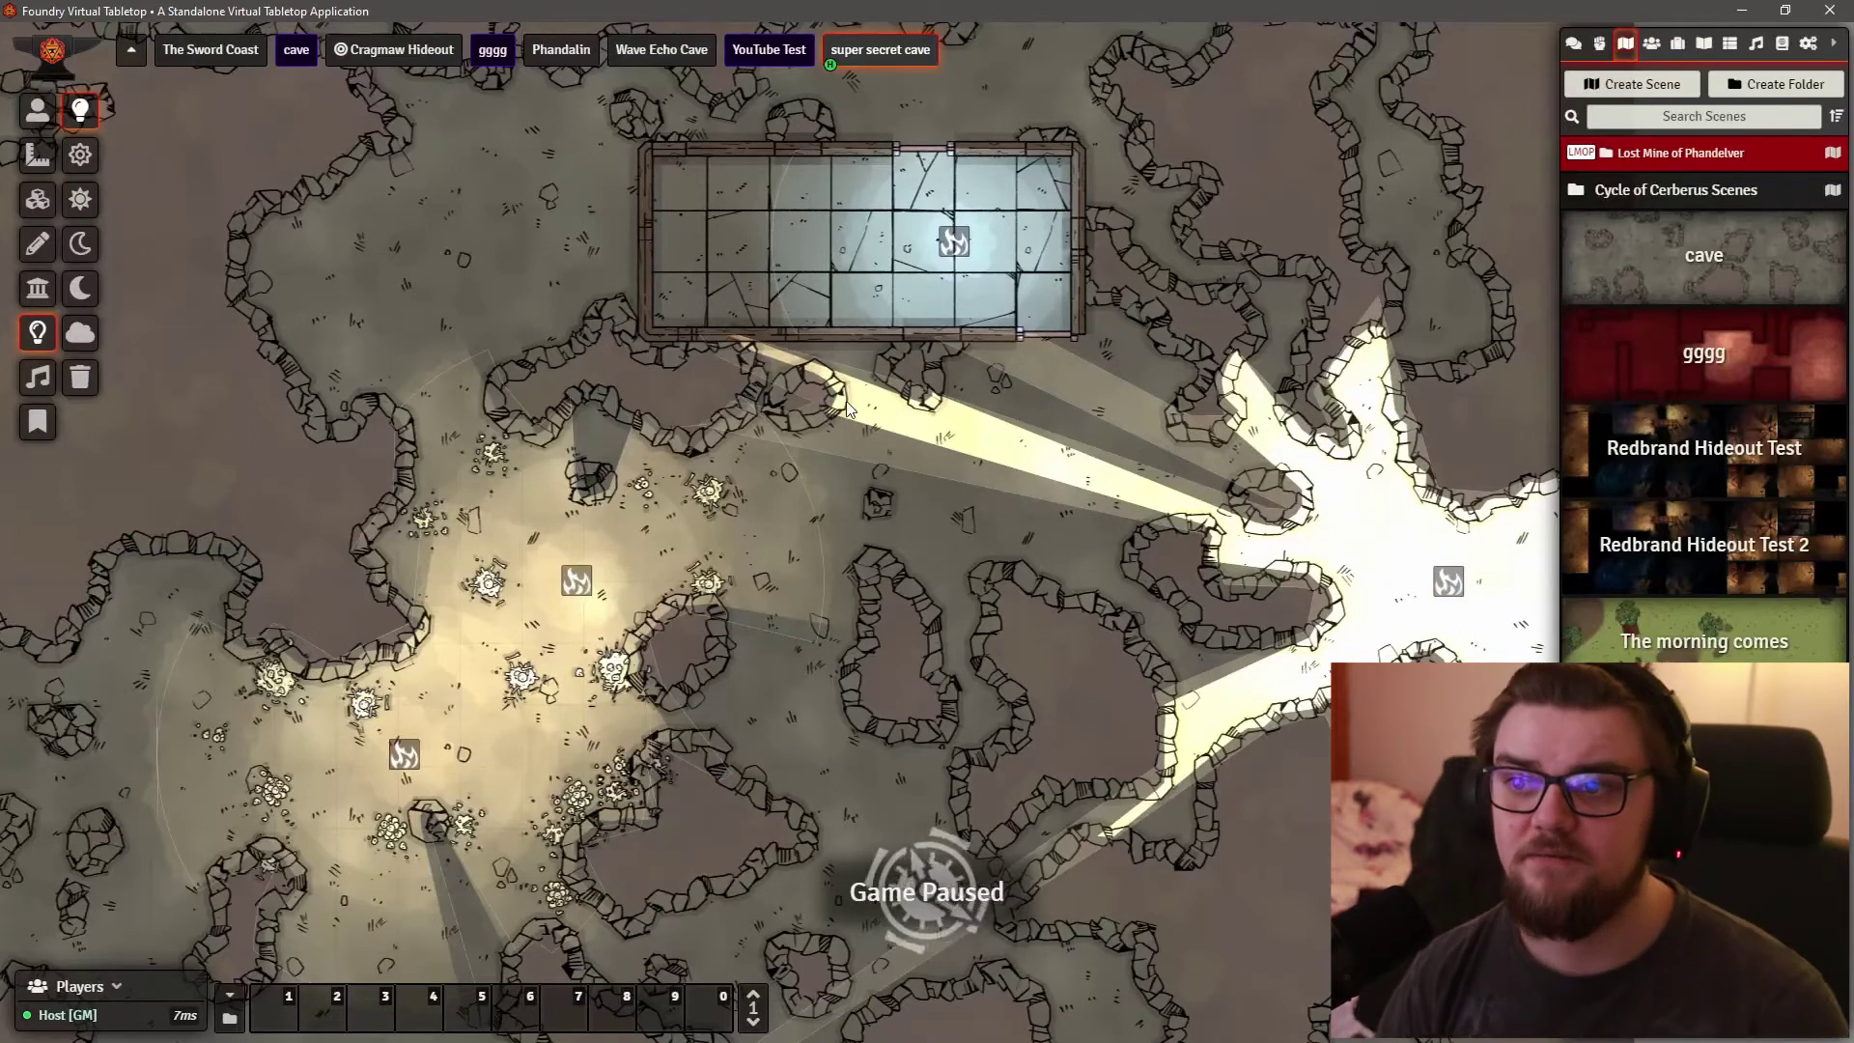
Step: Draw a short freehand scribble over the south wall of the stone room
click(37, 243)
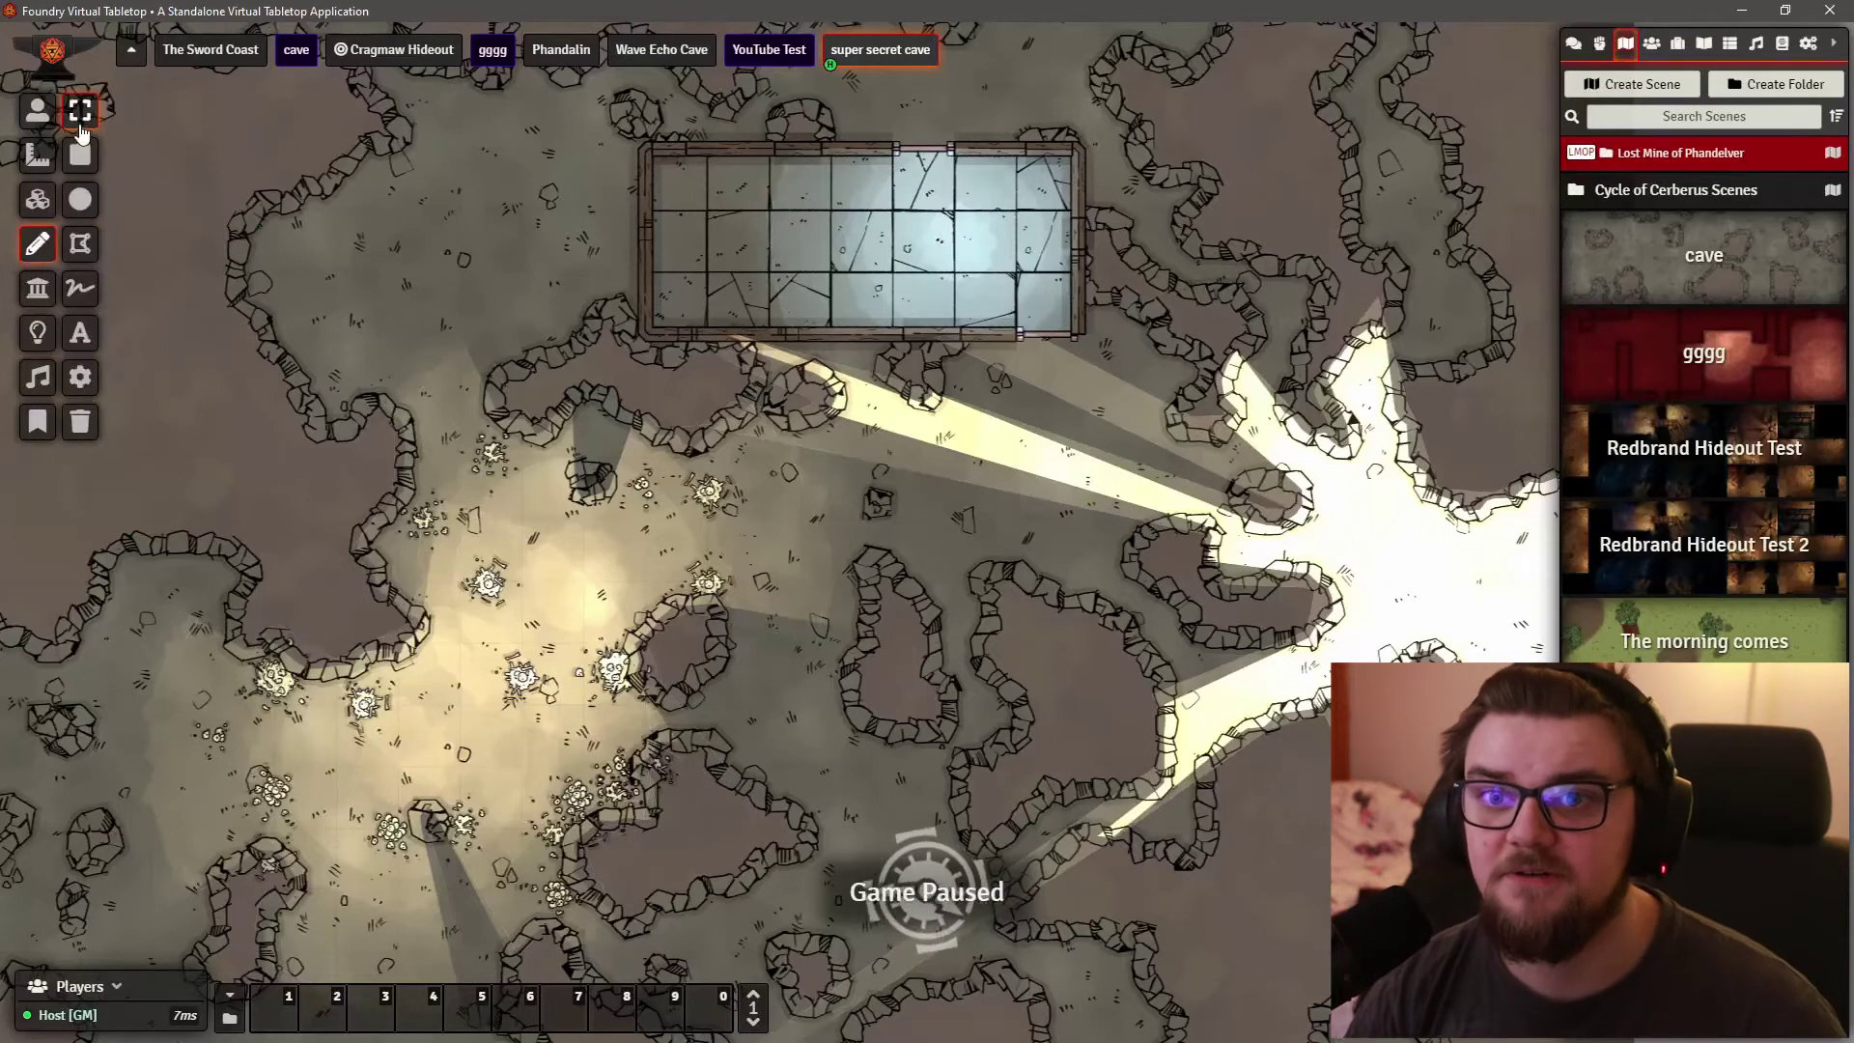
click(80, 288)
drag(777, 343, 883, 336)
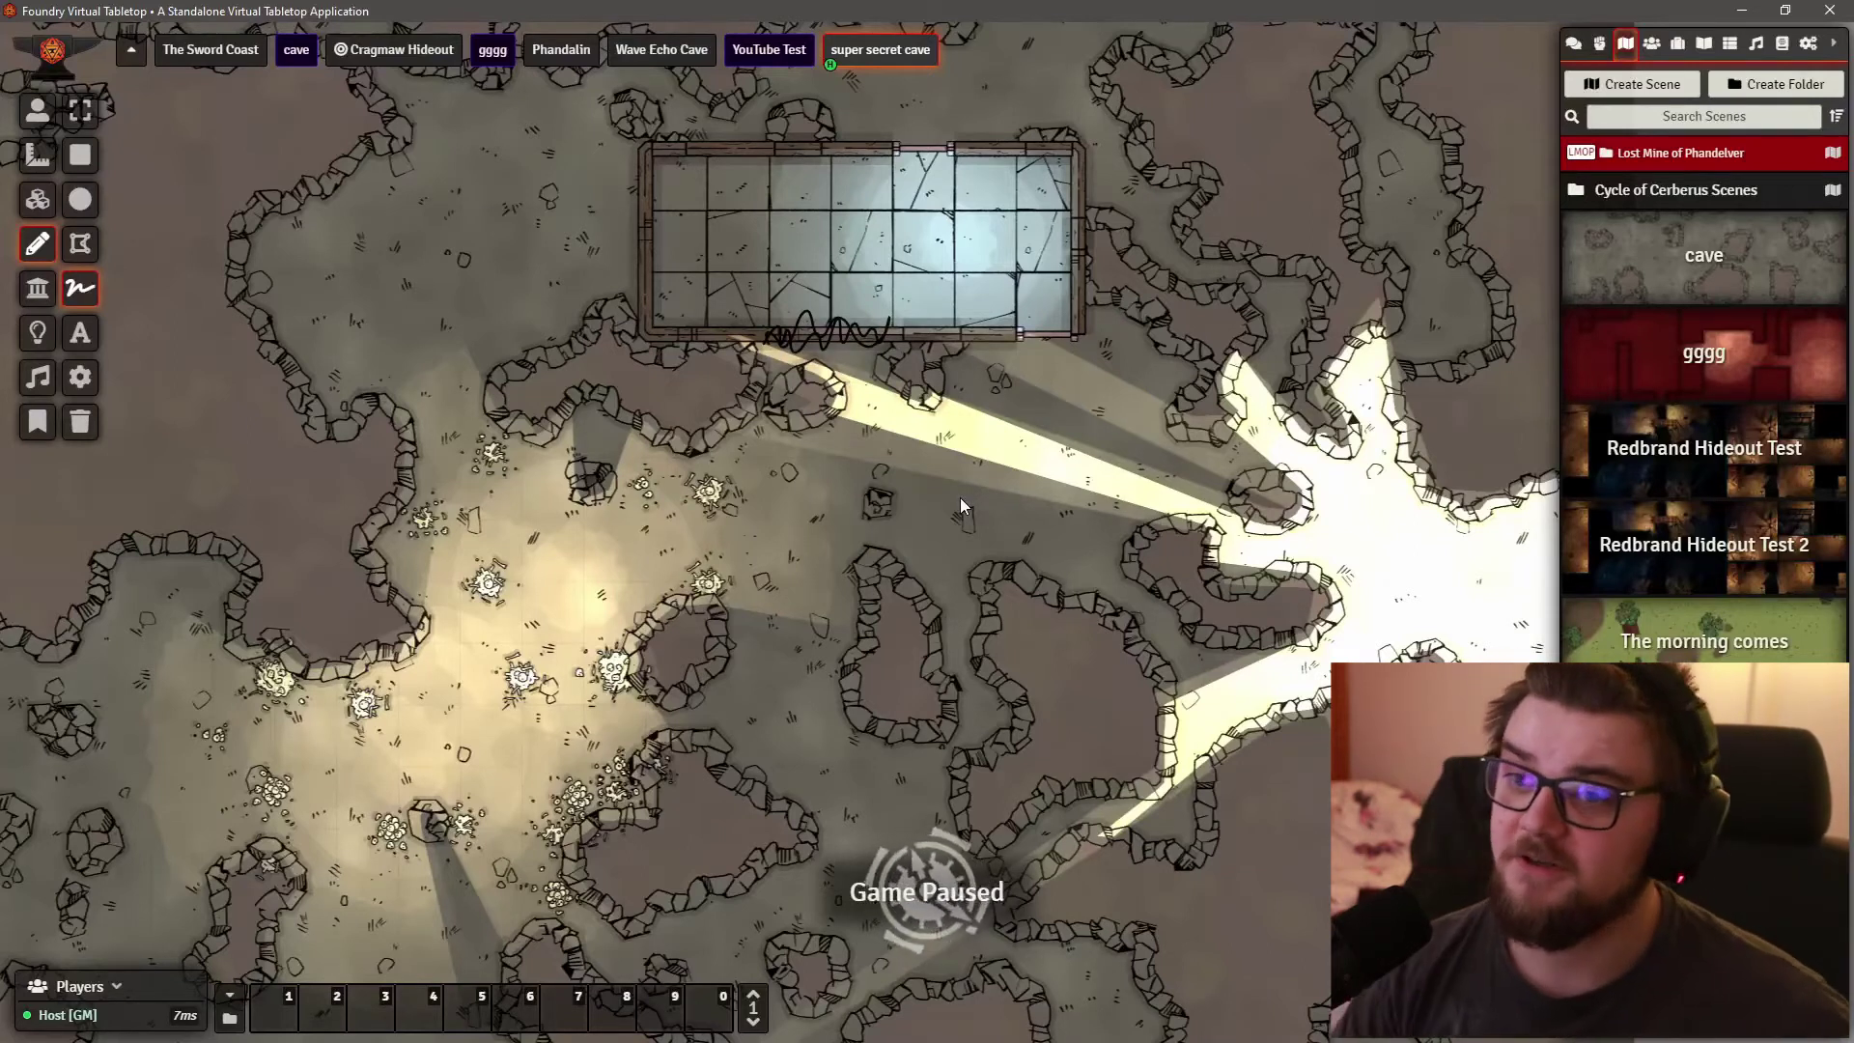
Step: Delete the light source in the bright eastern cave
click(37, 110)
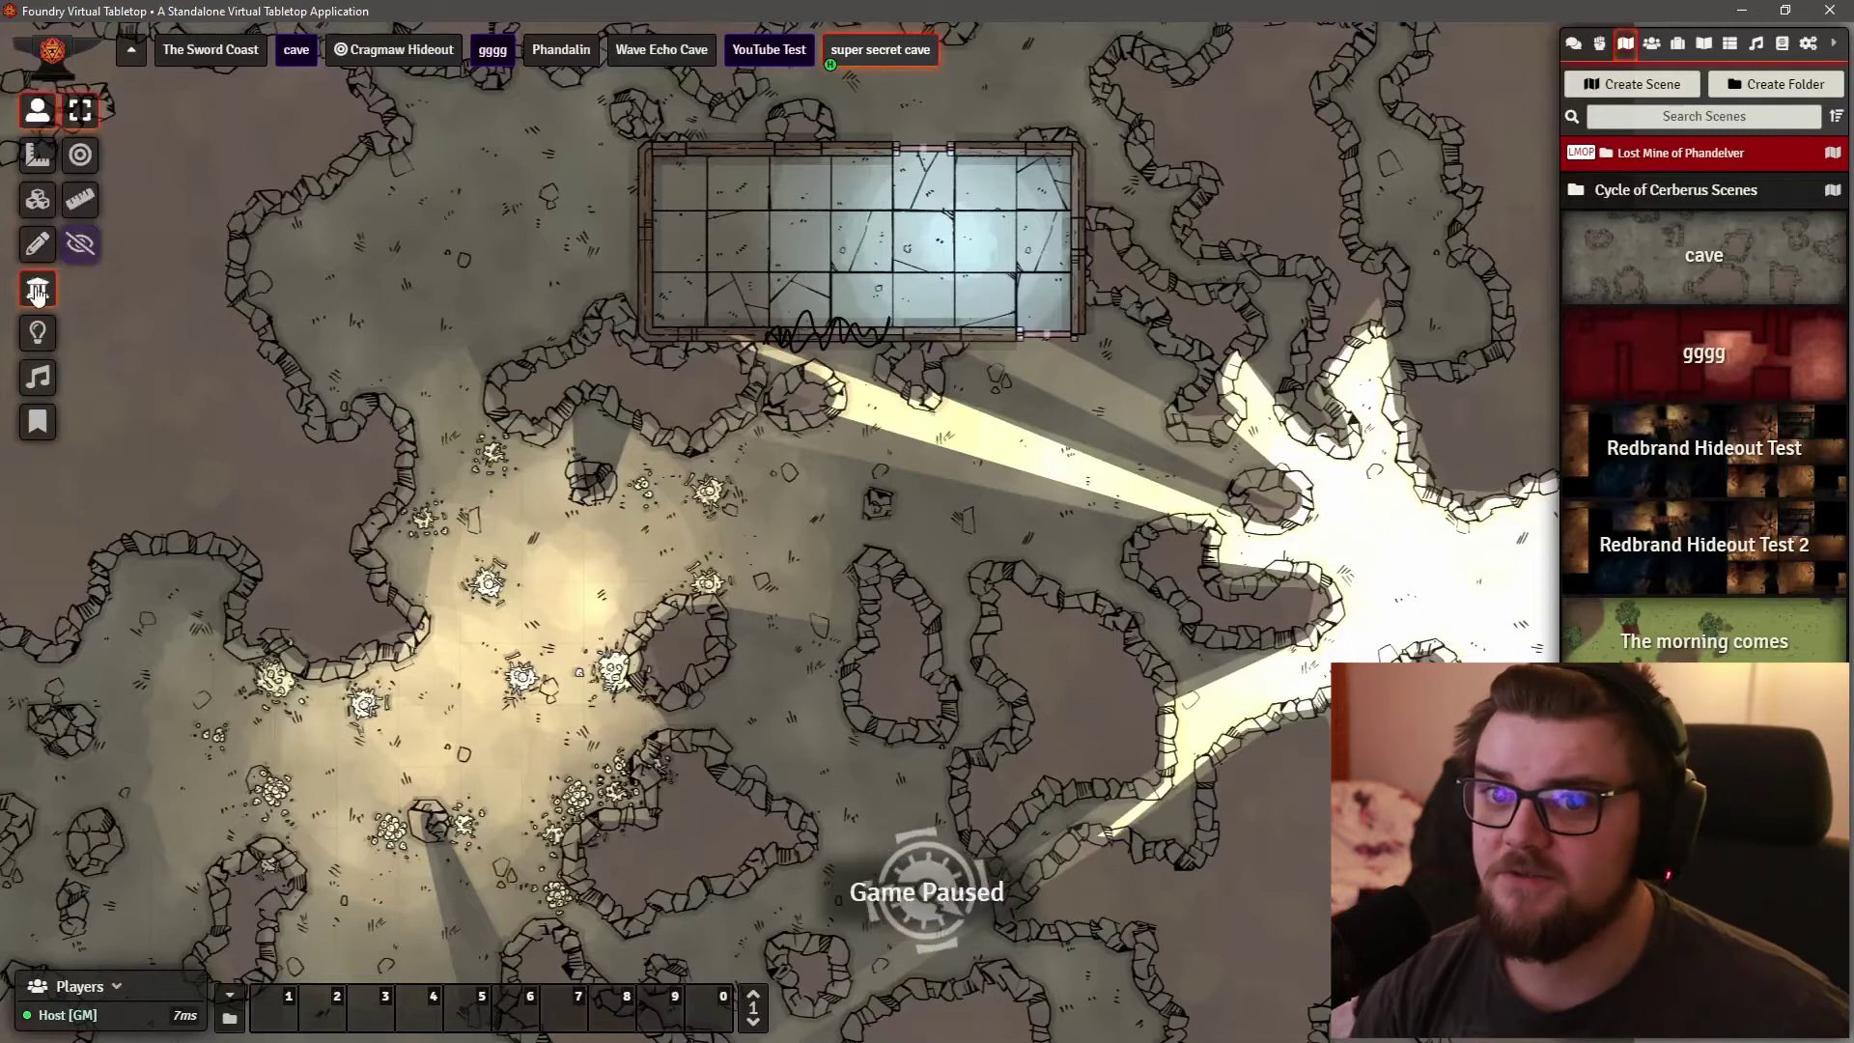
click(37, 332)
click(1446, 580)
key(Delete)
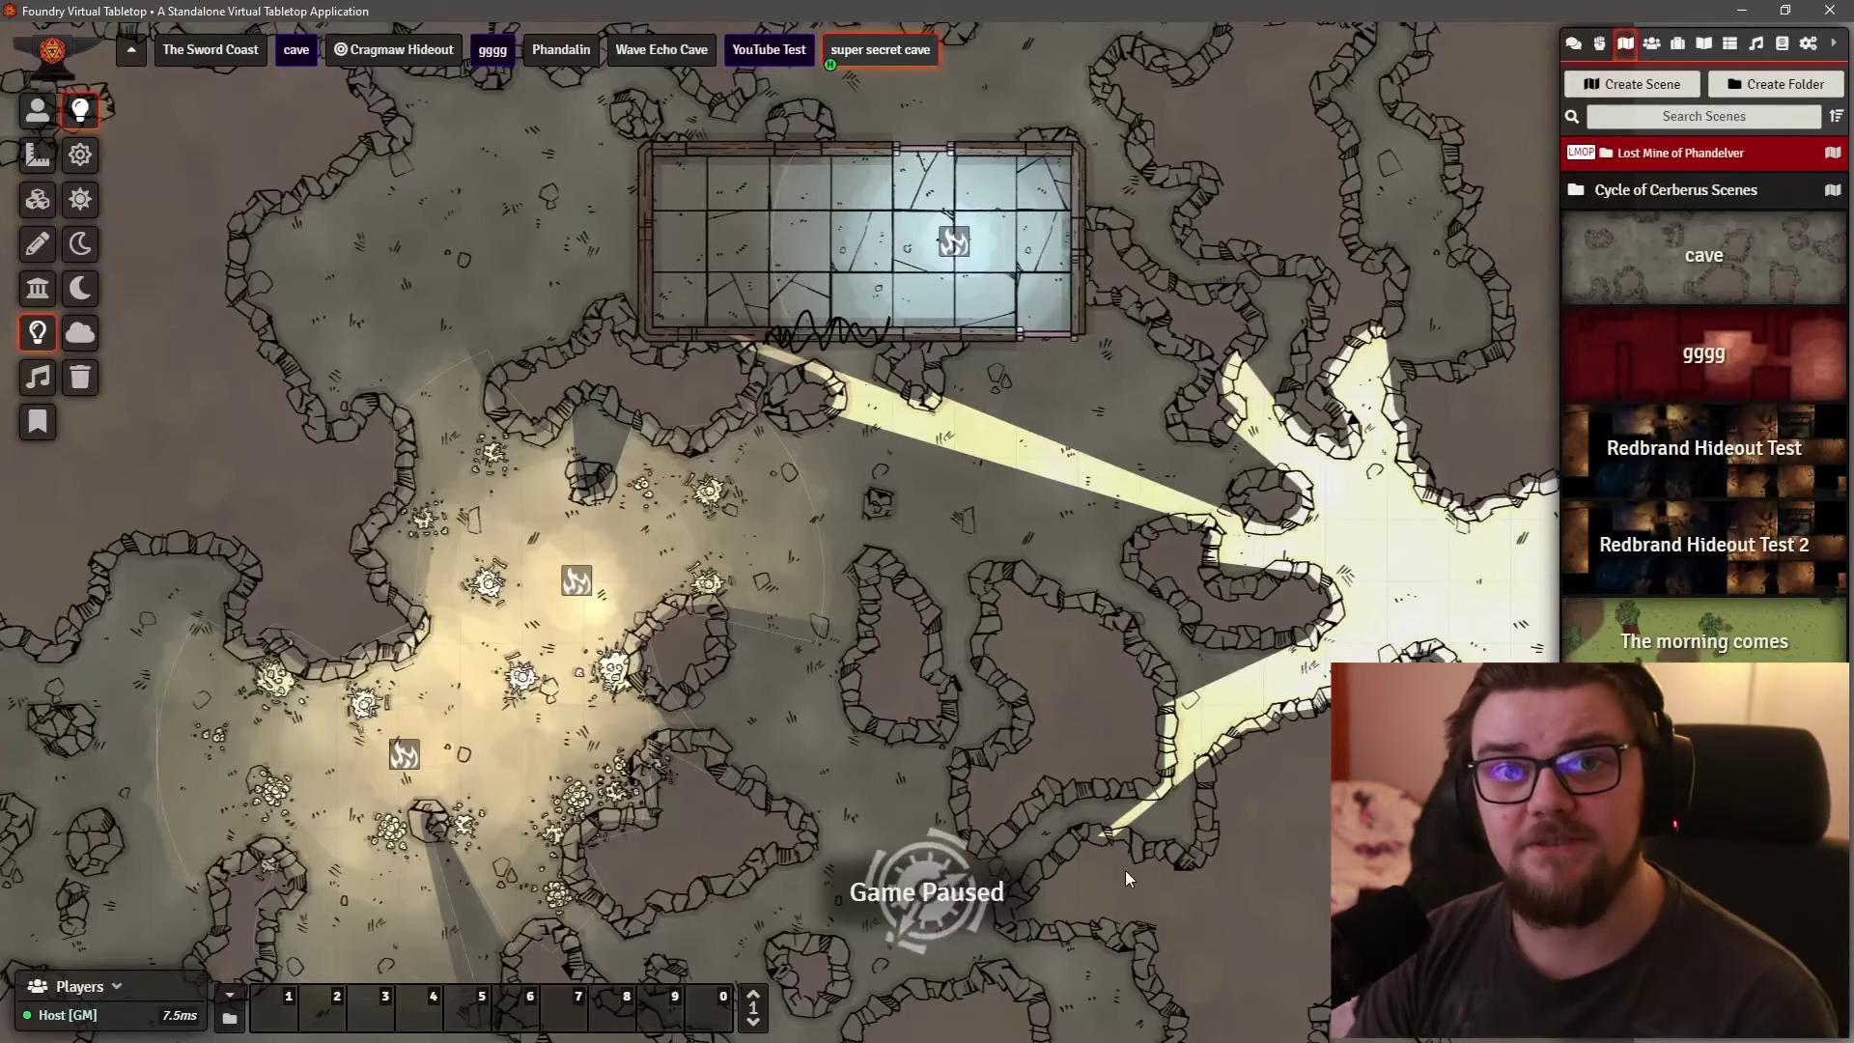
Step: Switch to the browser and open Part 1: Goblin Arrows of Lost Mine of Phandelver on D&D Beyond
key(alt+Tab)
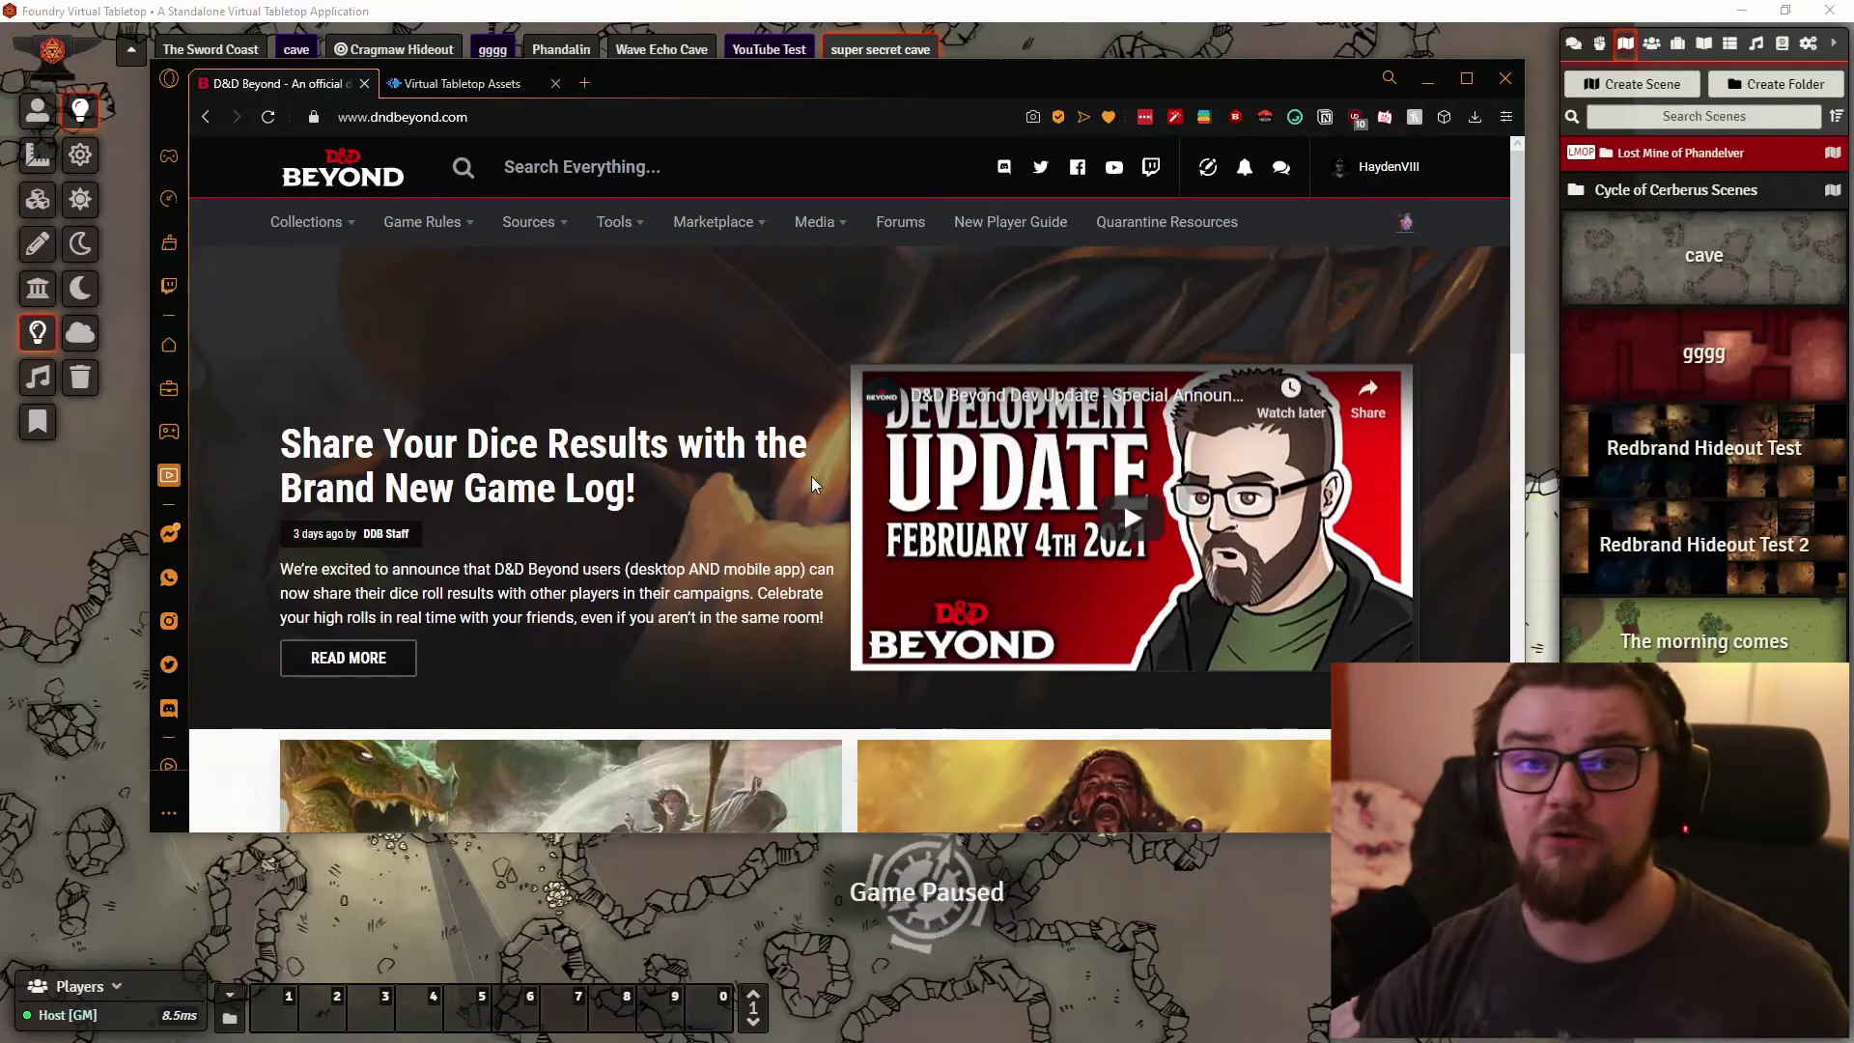
mouse_move(539, 247)
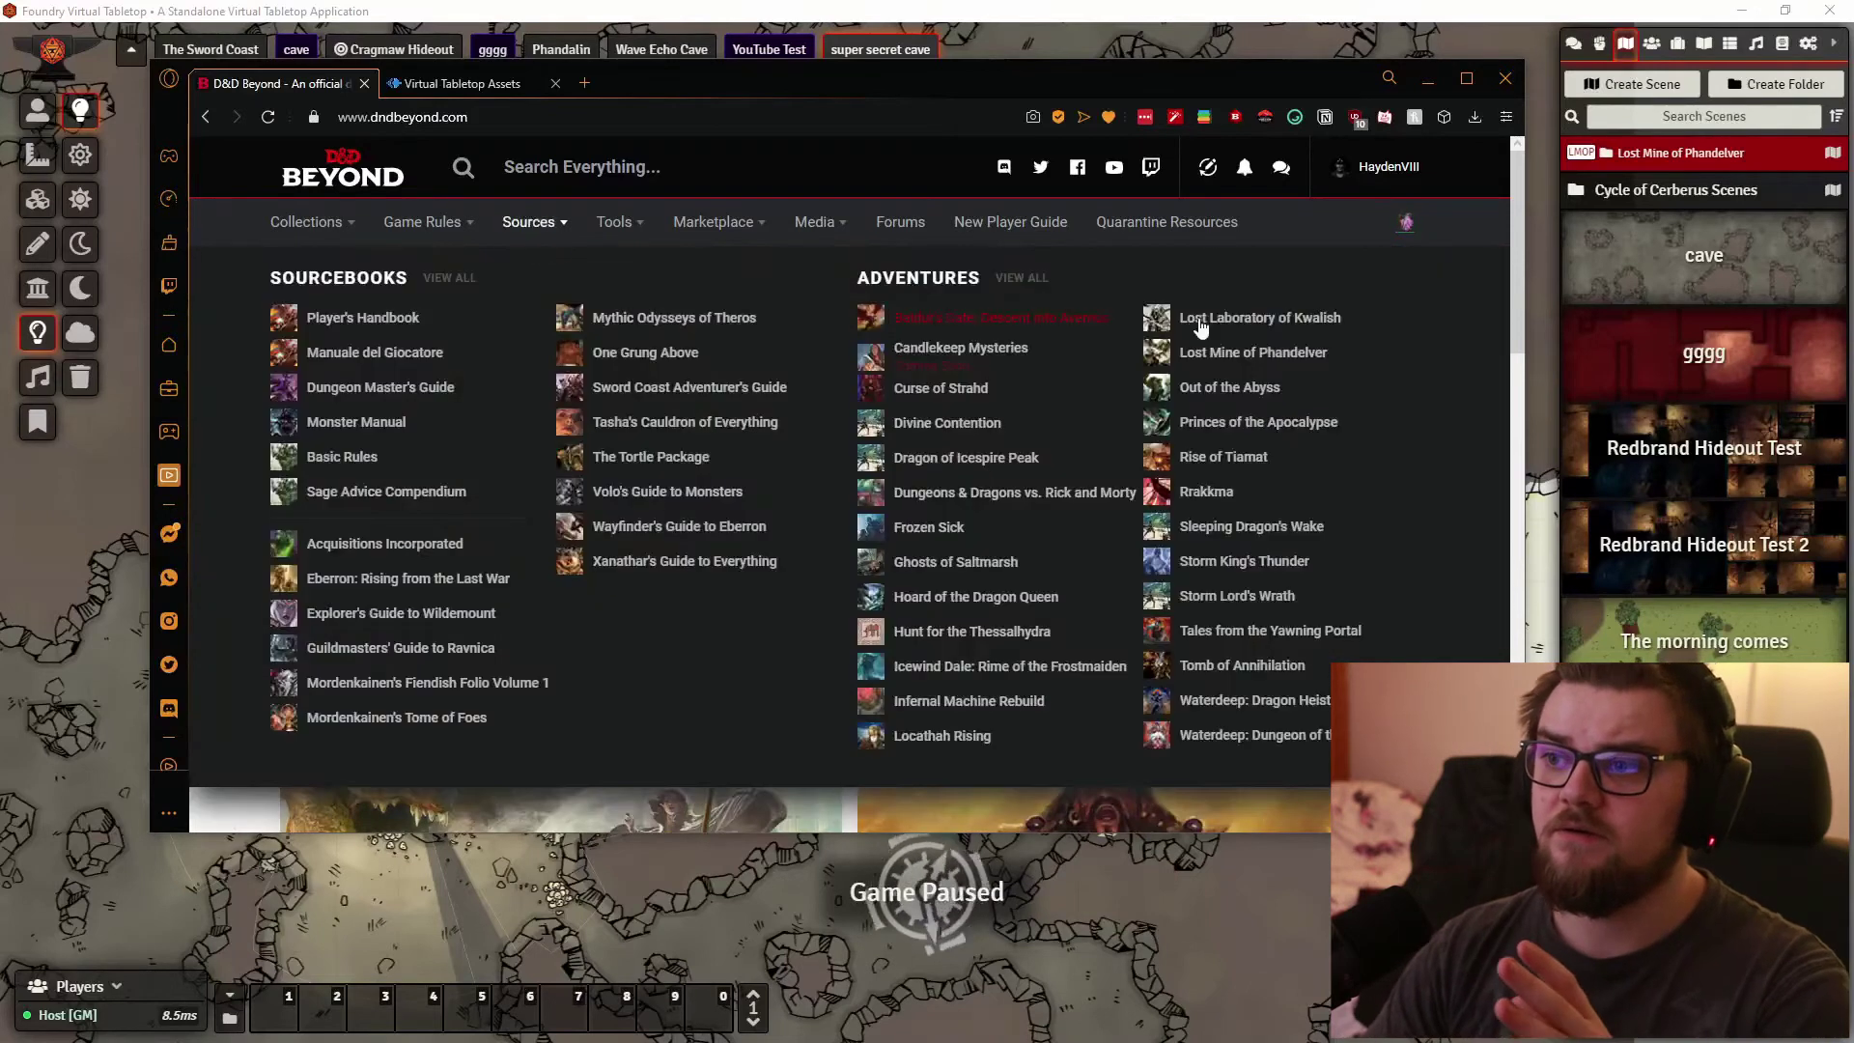
click(1226, 354)
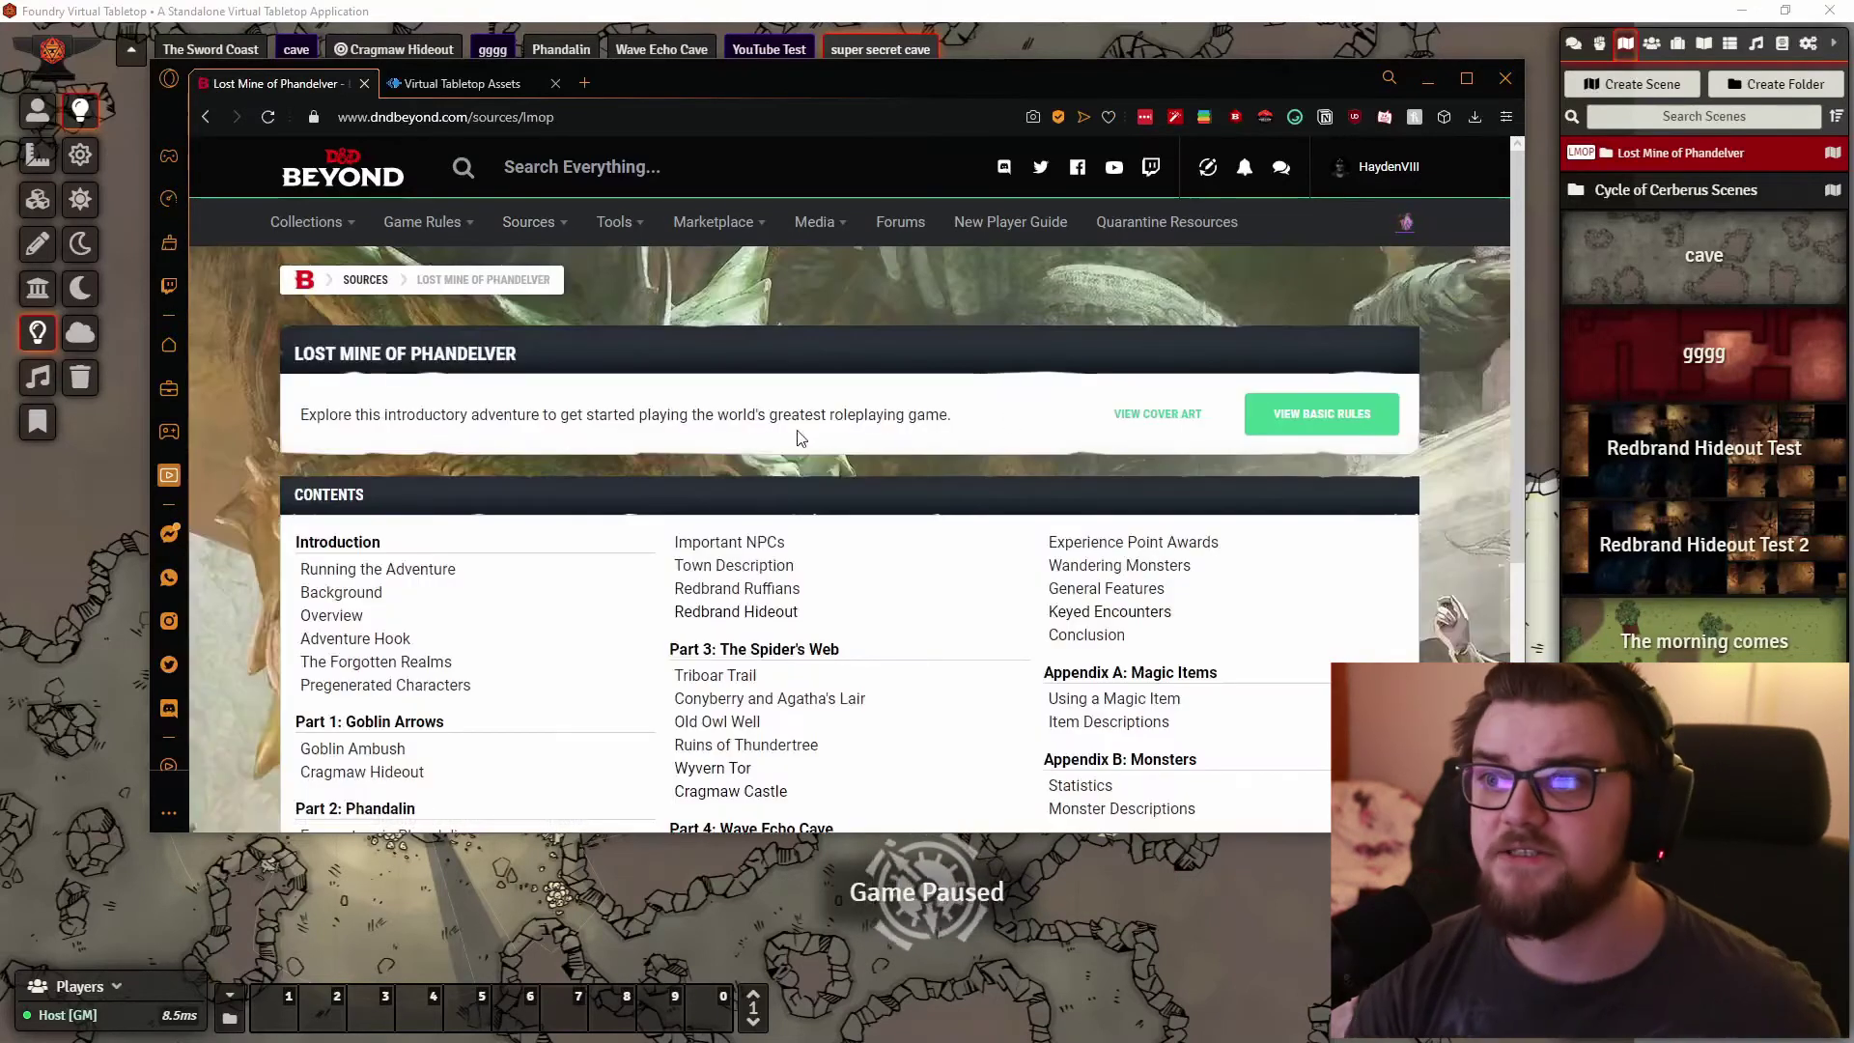
scroll(473, 235, down, 3)
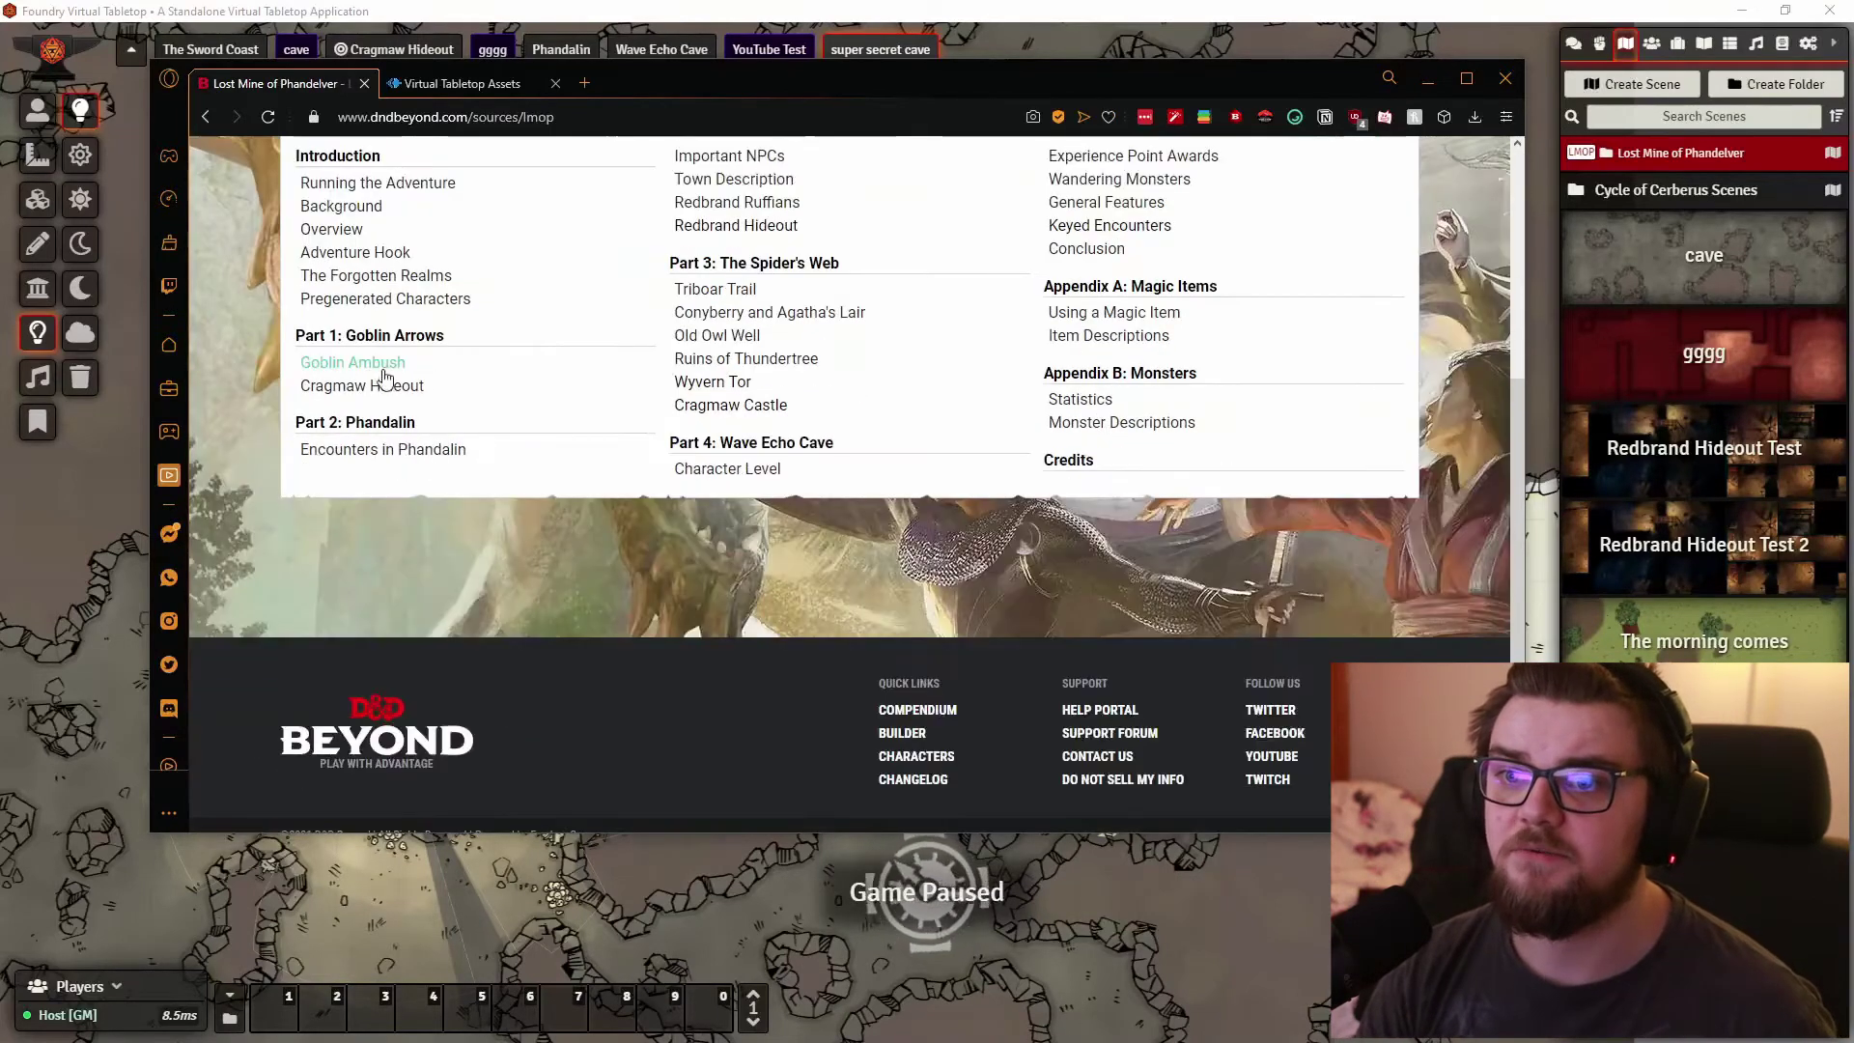
click(369, 333)
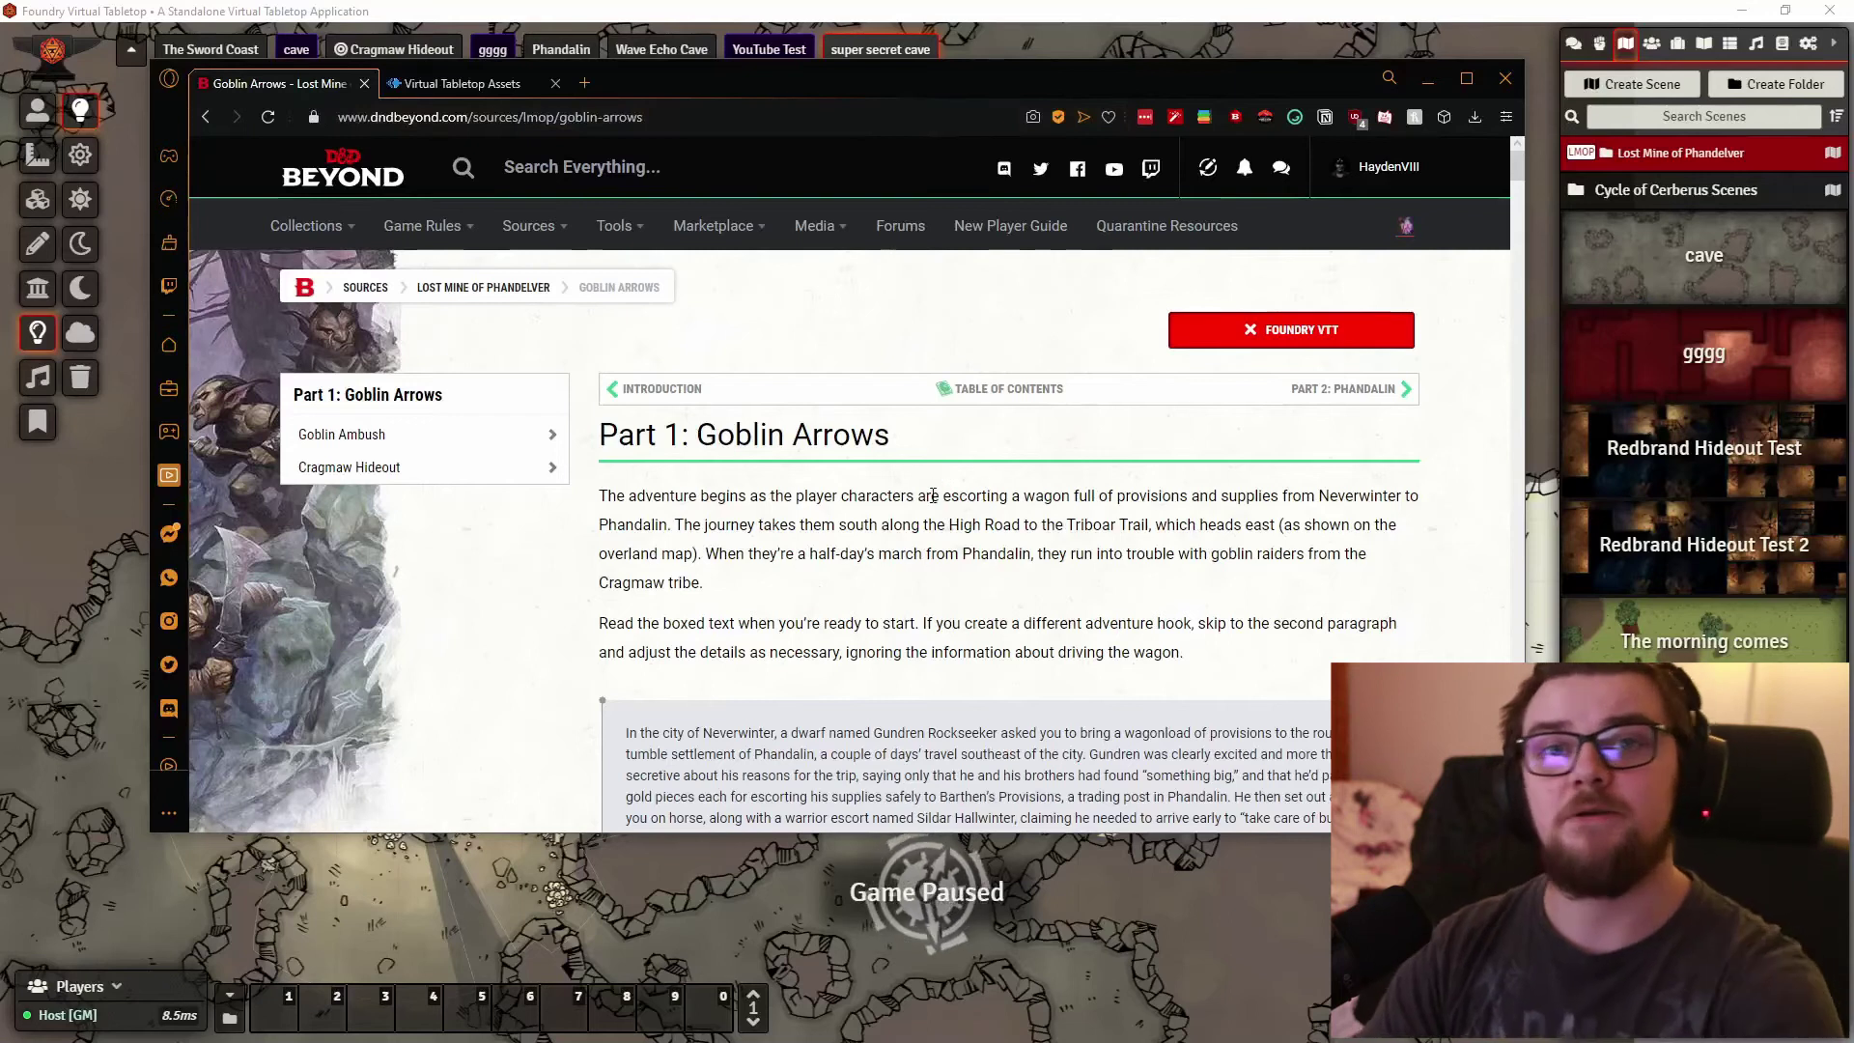
Step: Review the vtta-dndbeyond page on Virtual Tabletop Assets from its introduction to the installation instructions
click(468, 83)
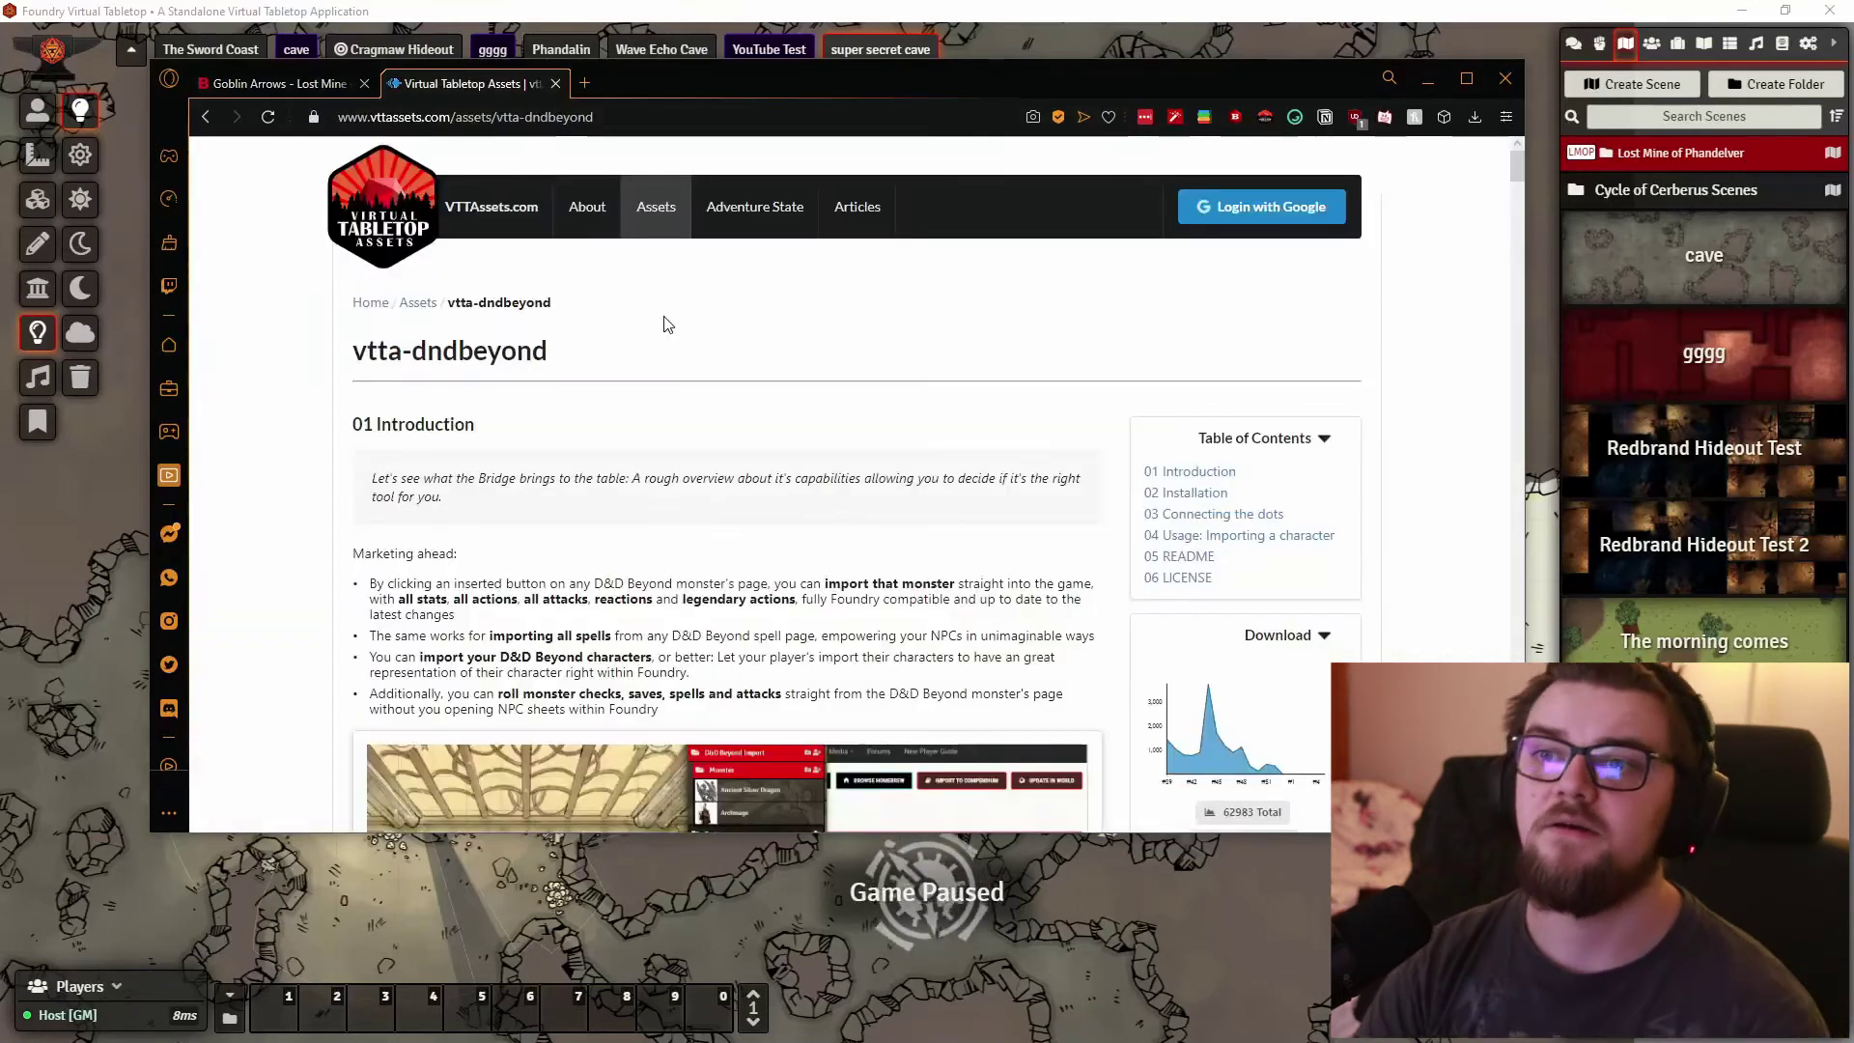
scroll(270, 473, down, 5)
scroll(318, 522, down, 10)
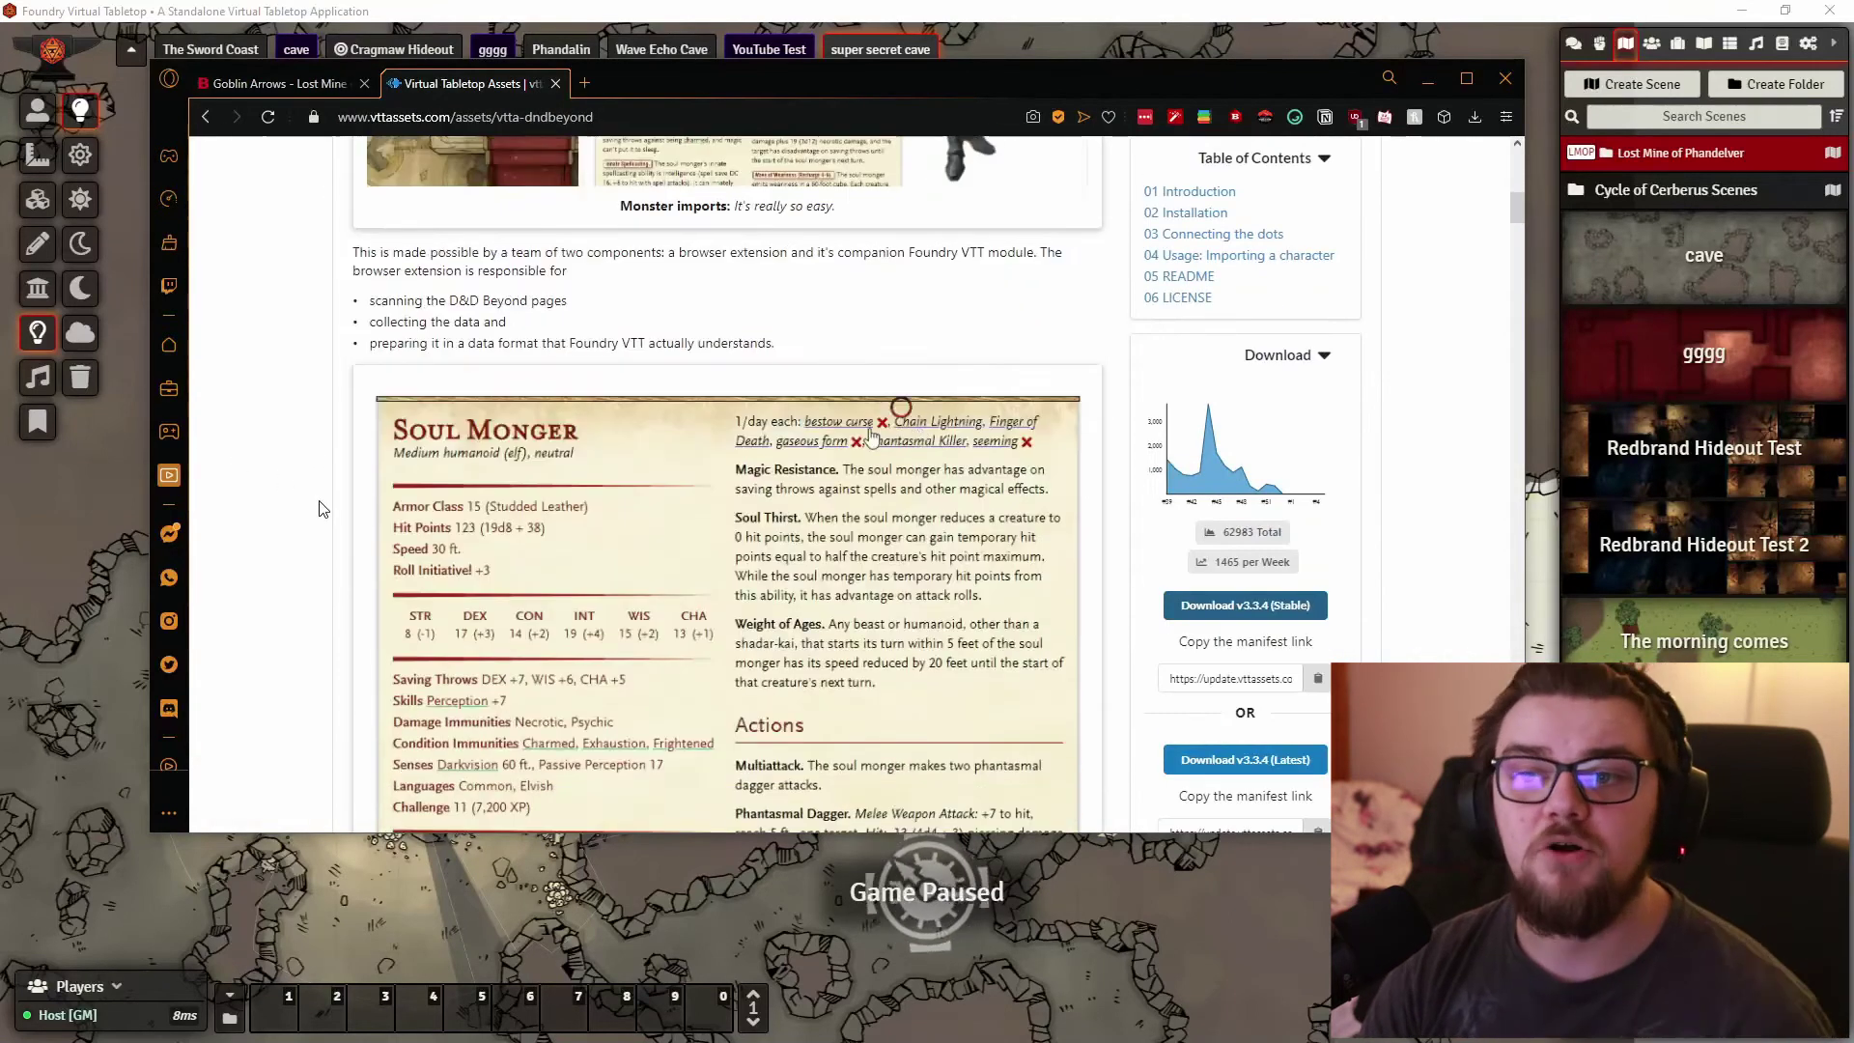
scroll(334, 587, down, 3)
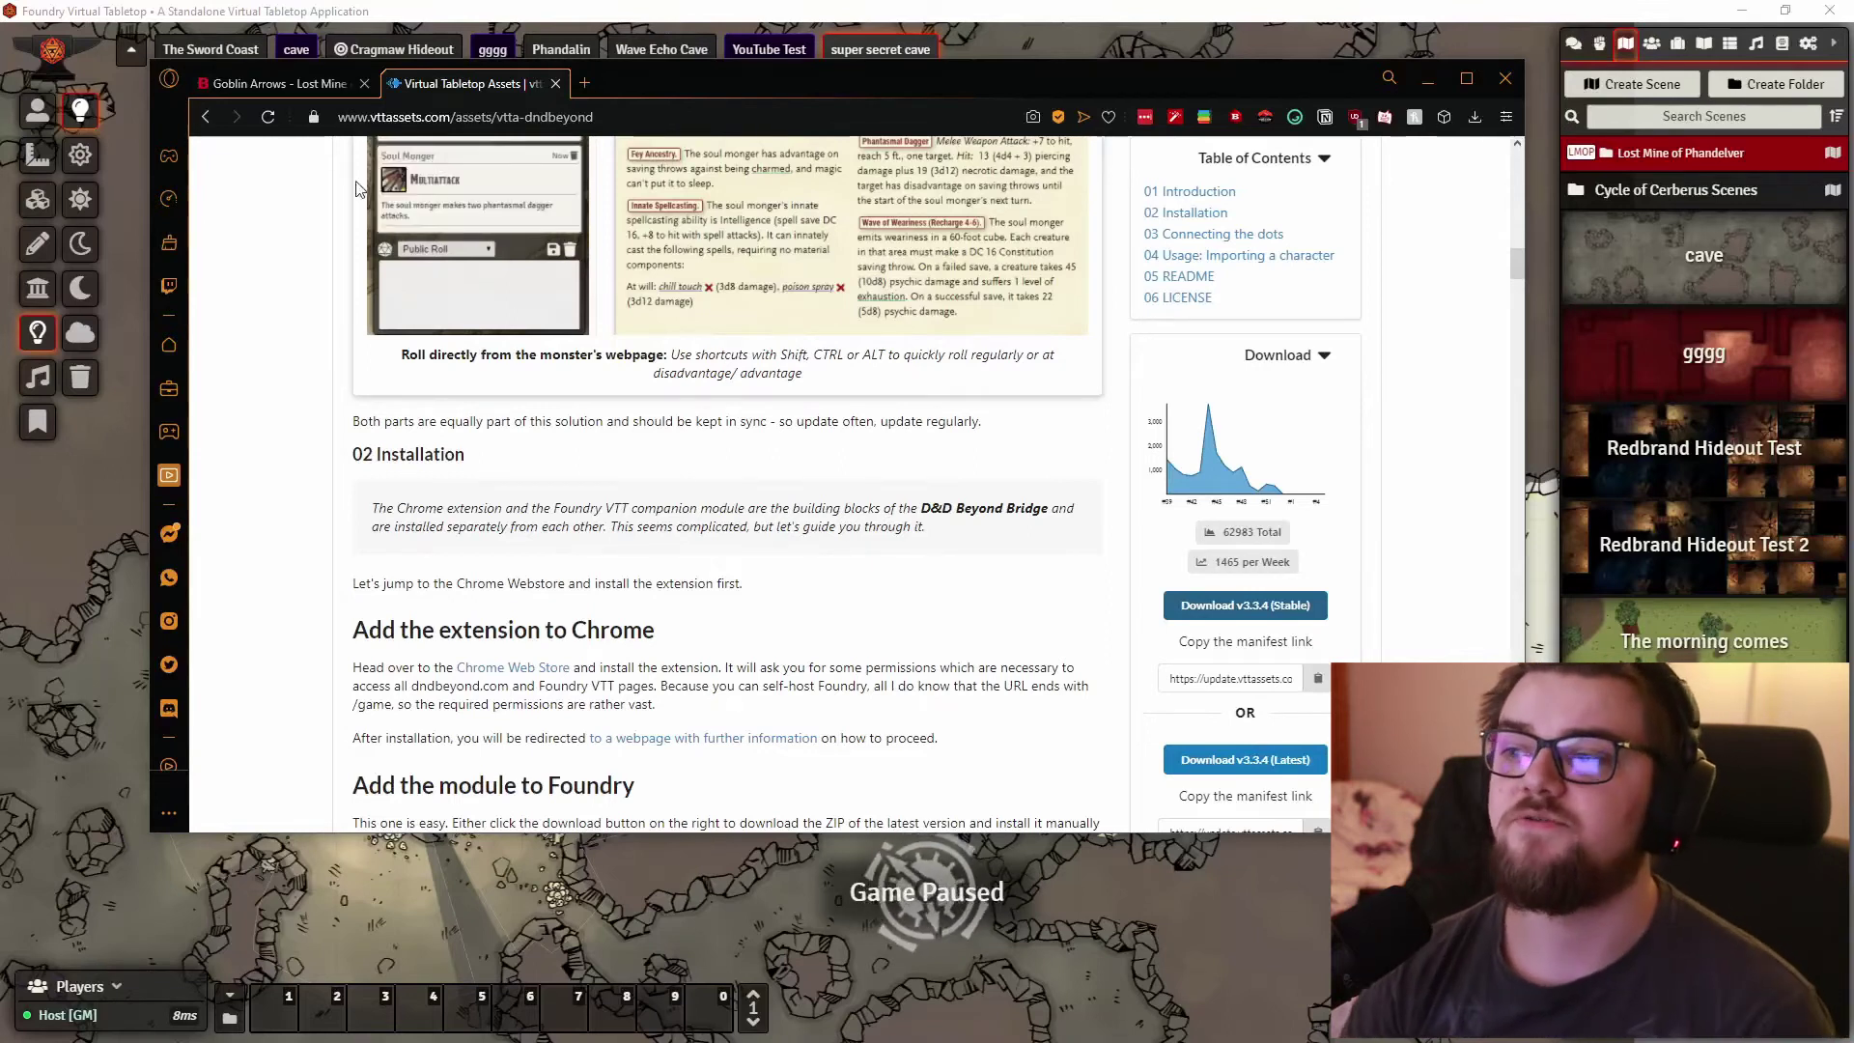
Step: Return to Foundry VTT and open the Cragmaw Castle scene and its configuration from the Part 3: The Spider's Web folder
click(1416, 43)
click(1684, 153)
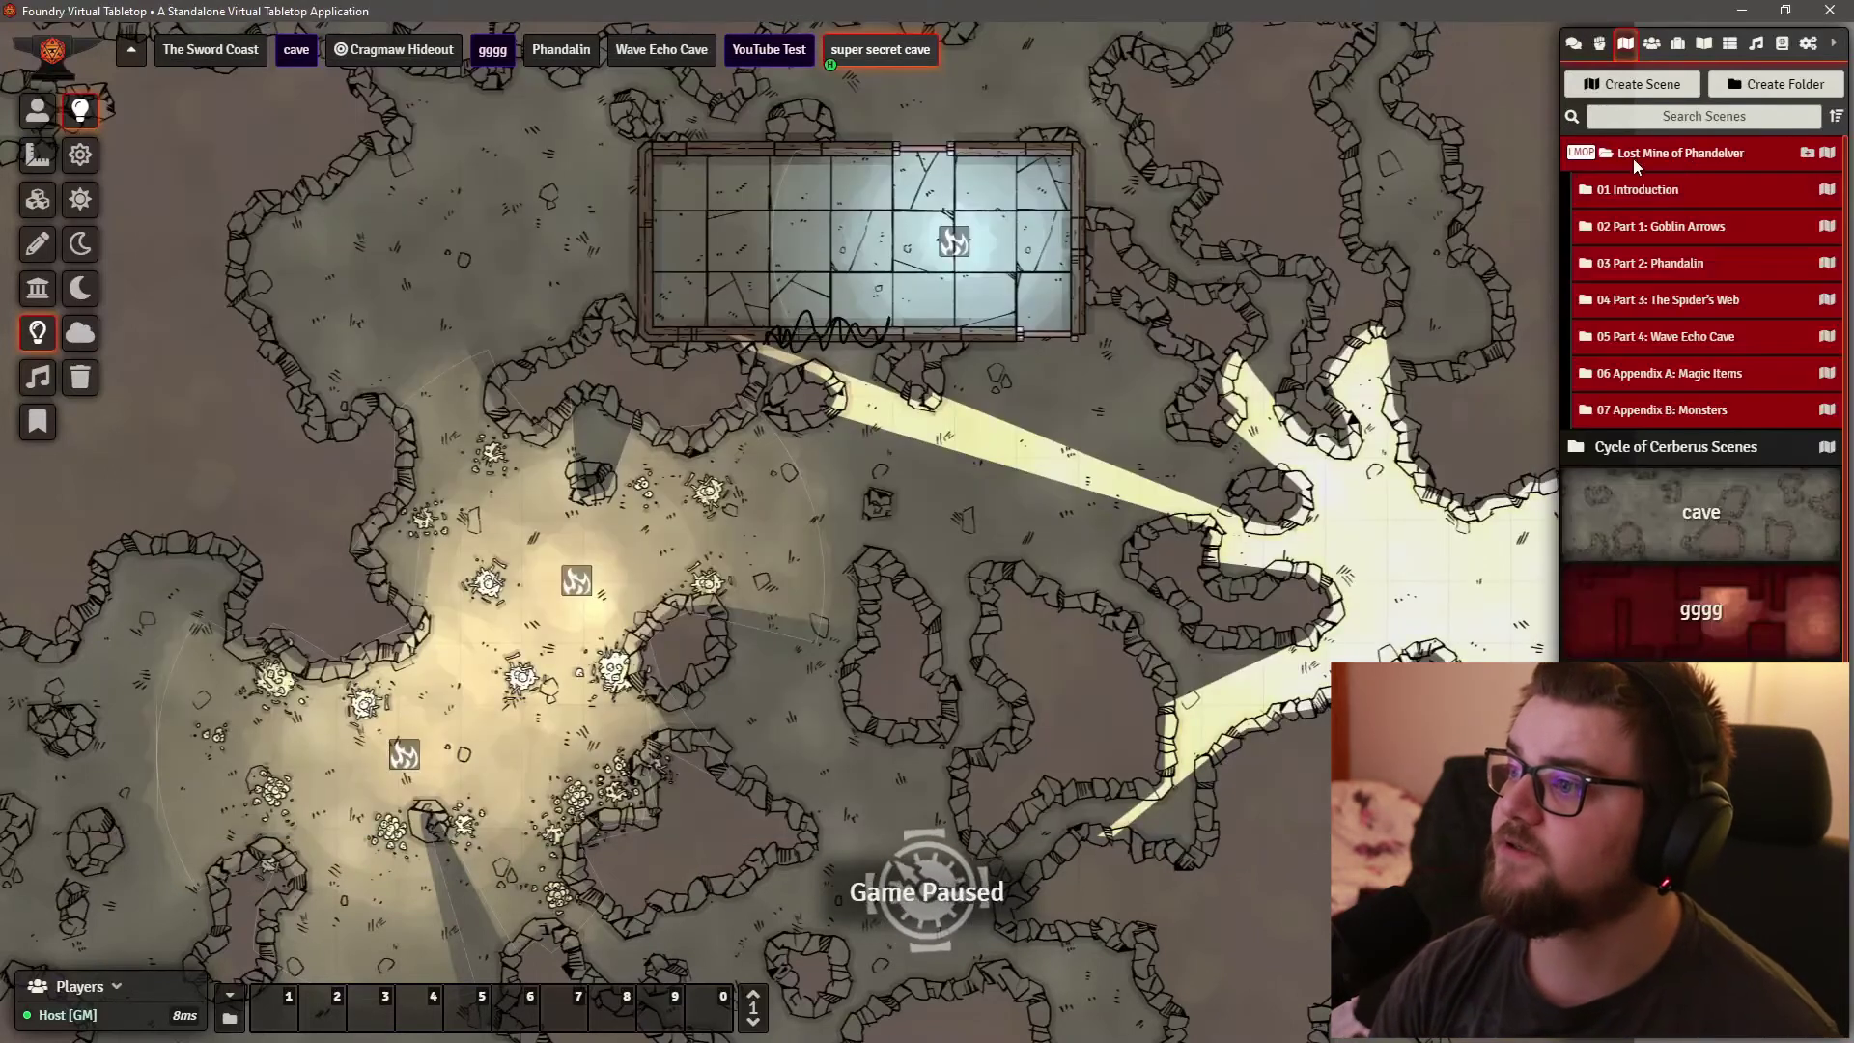
click(1653, 301)
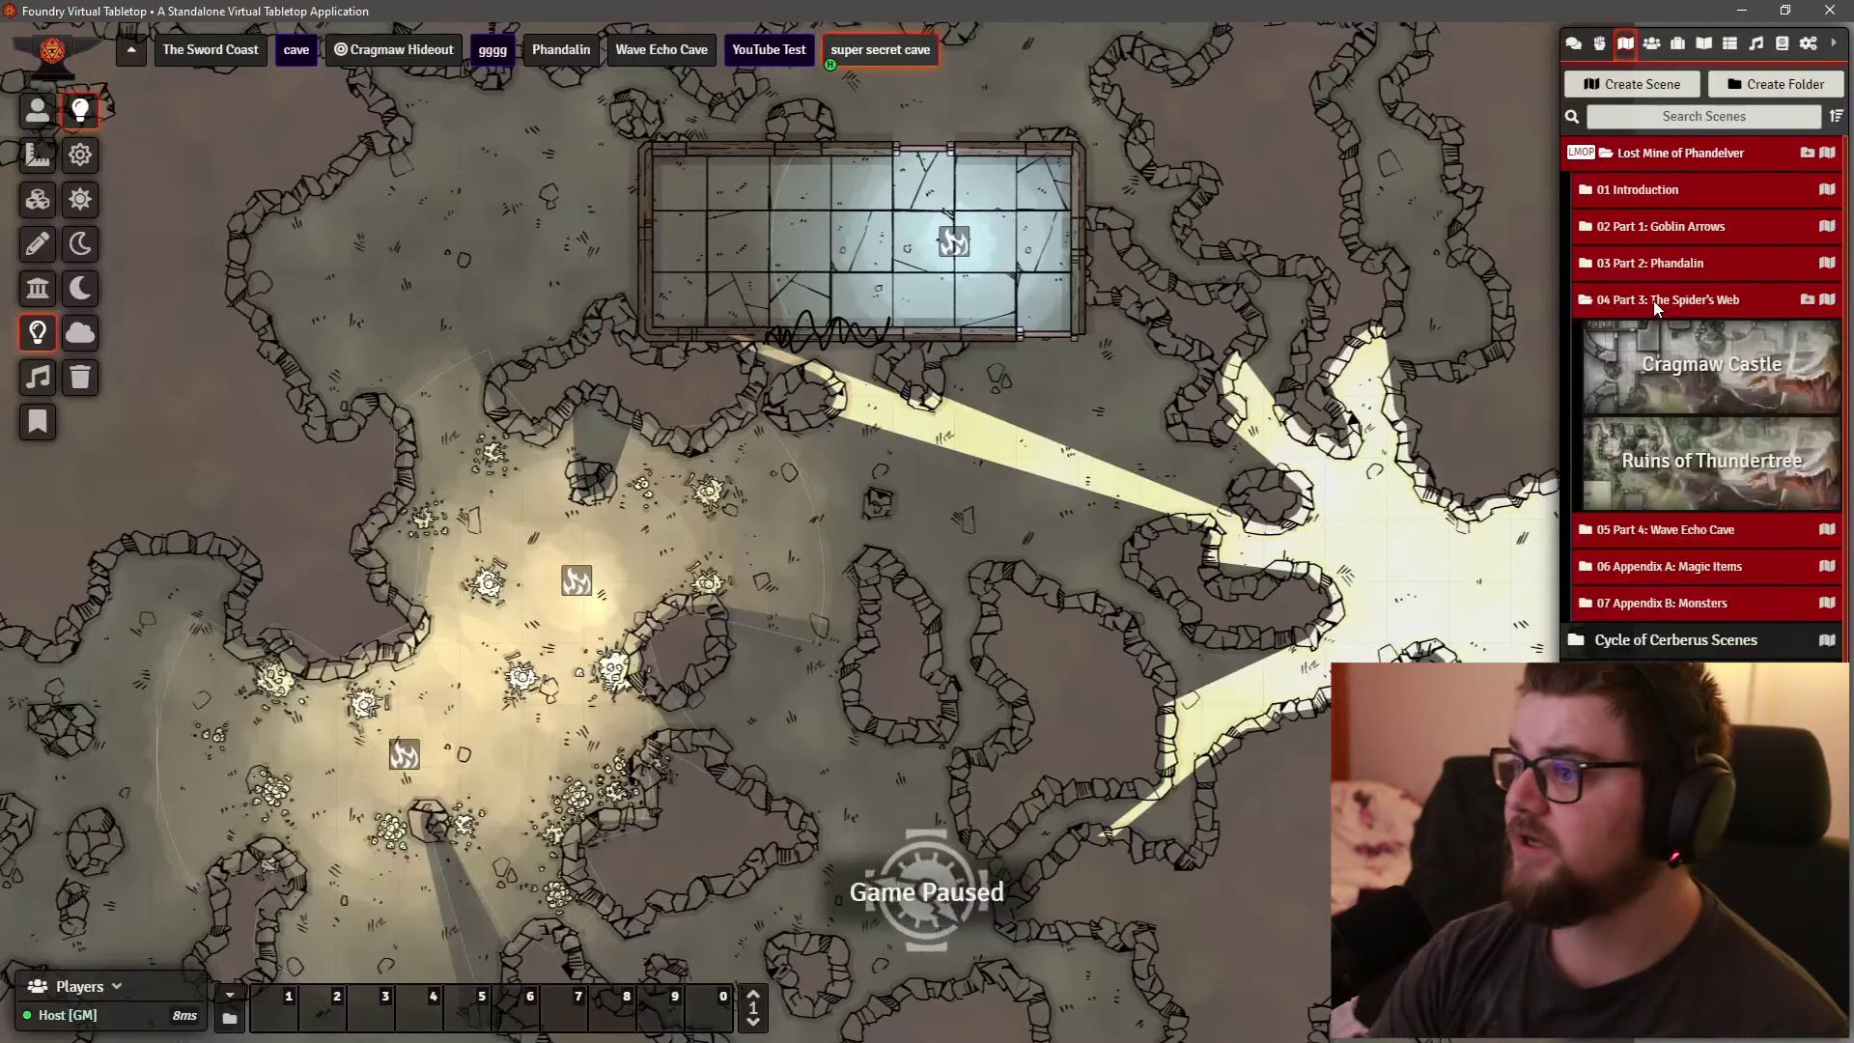
click(1706, 375)
right_click(1706, 375)
click(1641, 431)
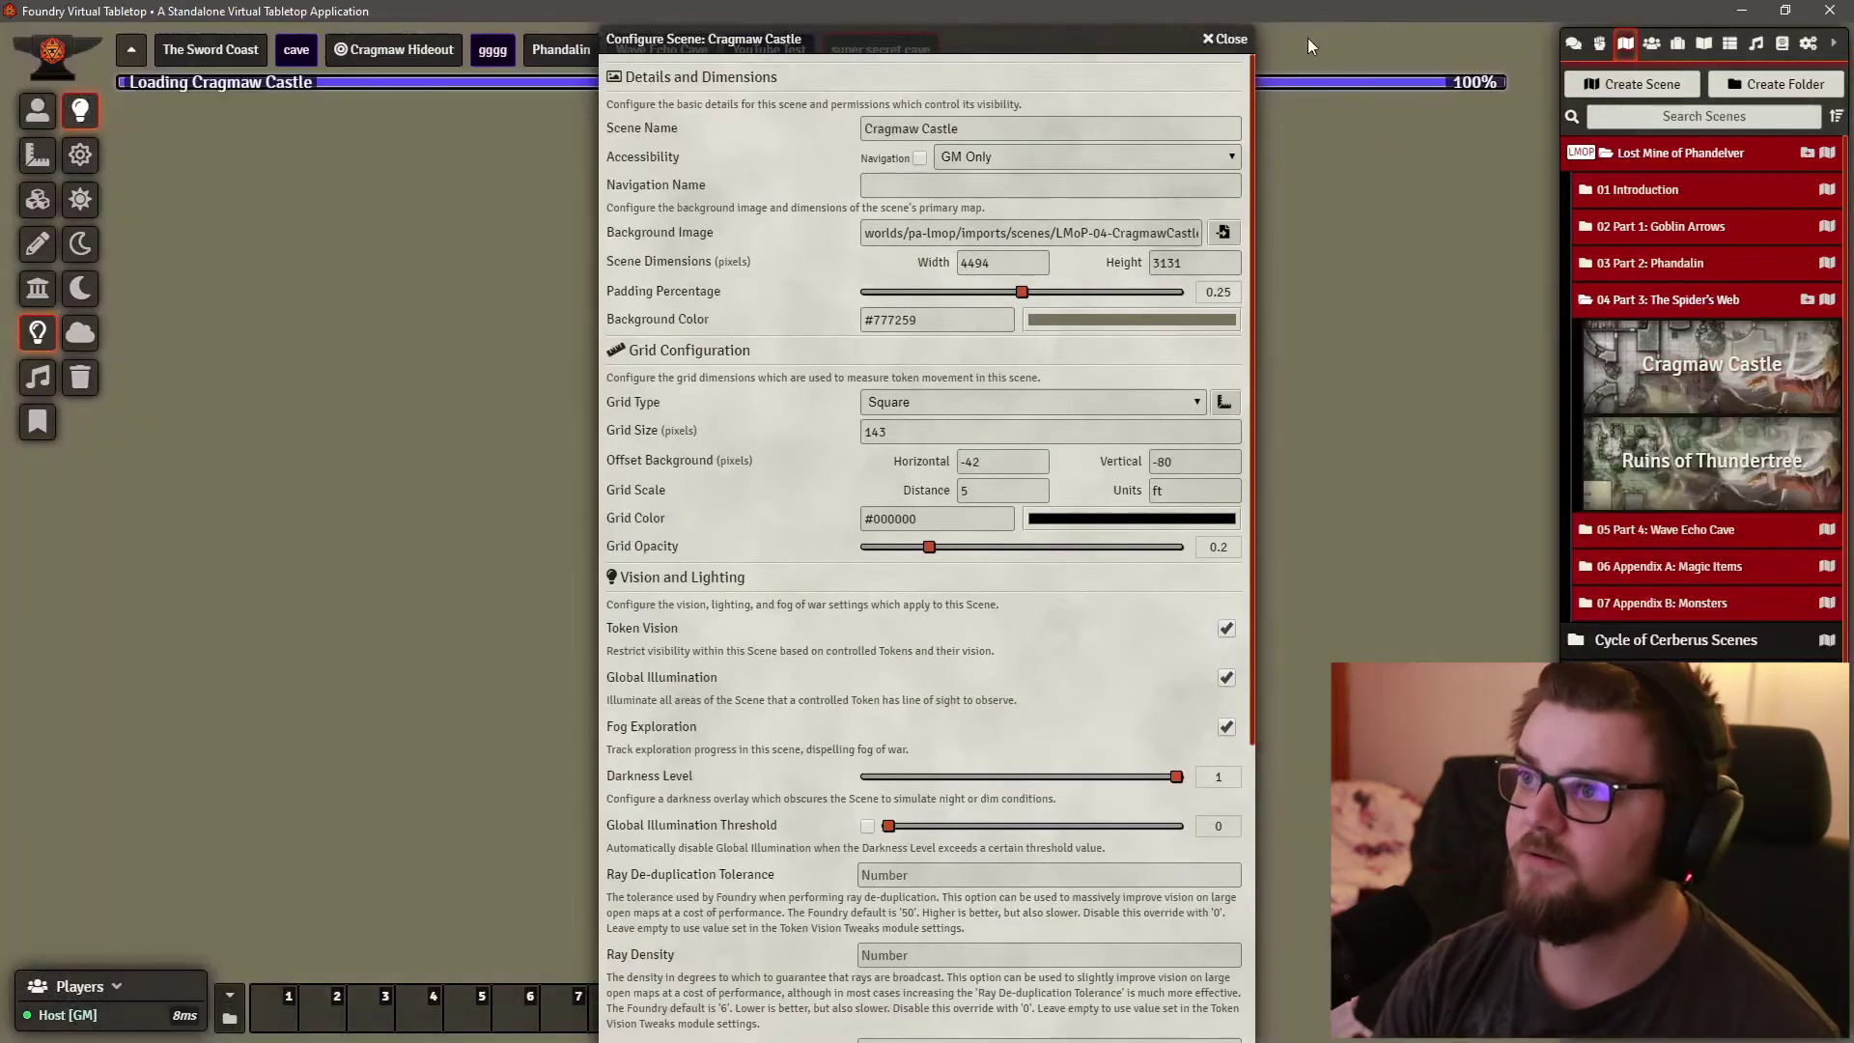
Step: Close the scene configuration and display Cragmaw Castle's walls and light sources
click(1225, 38)
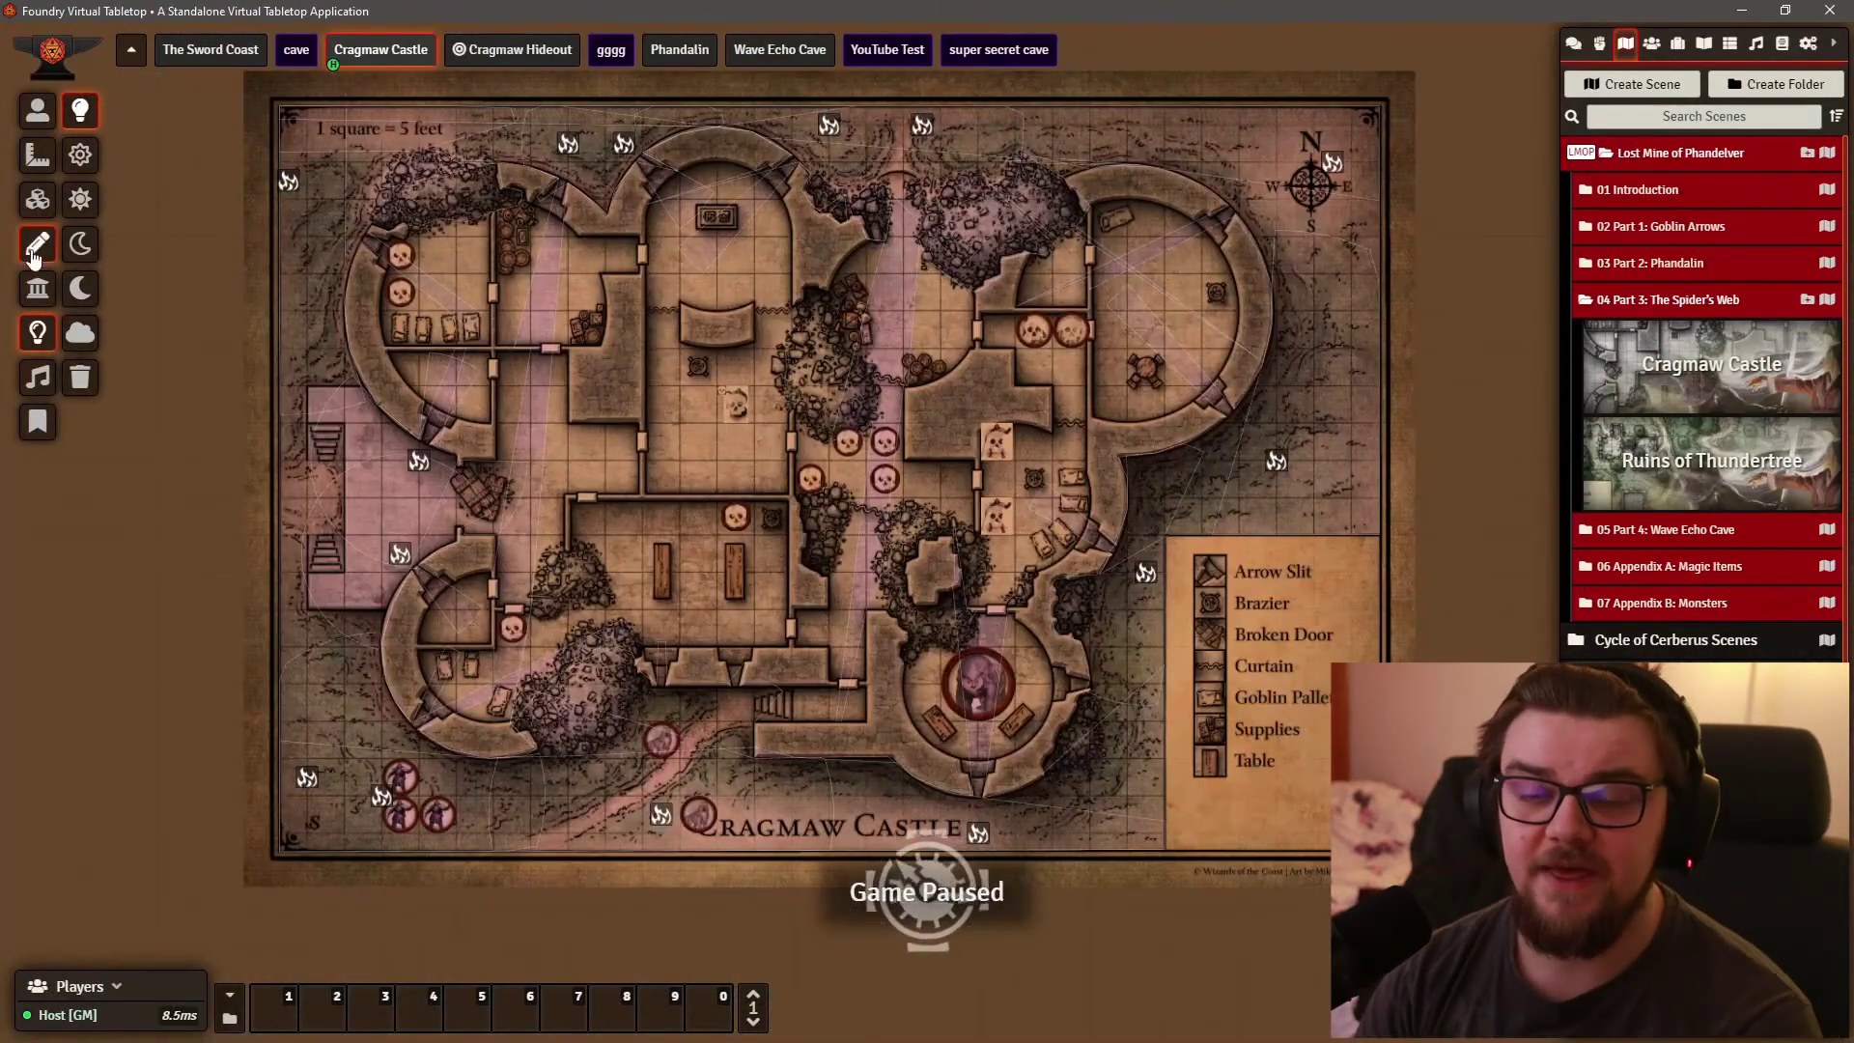
click(37, 287)
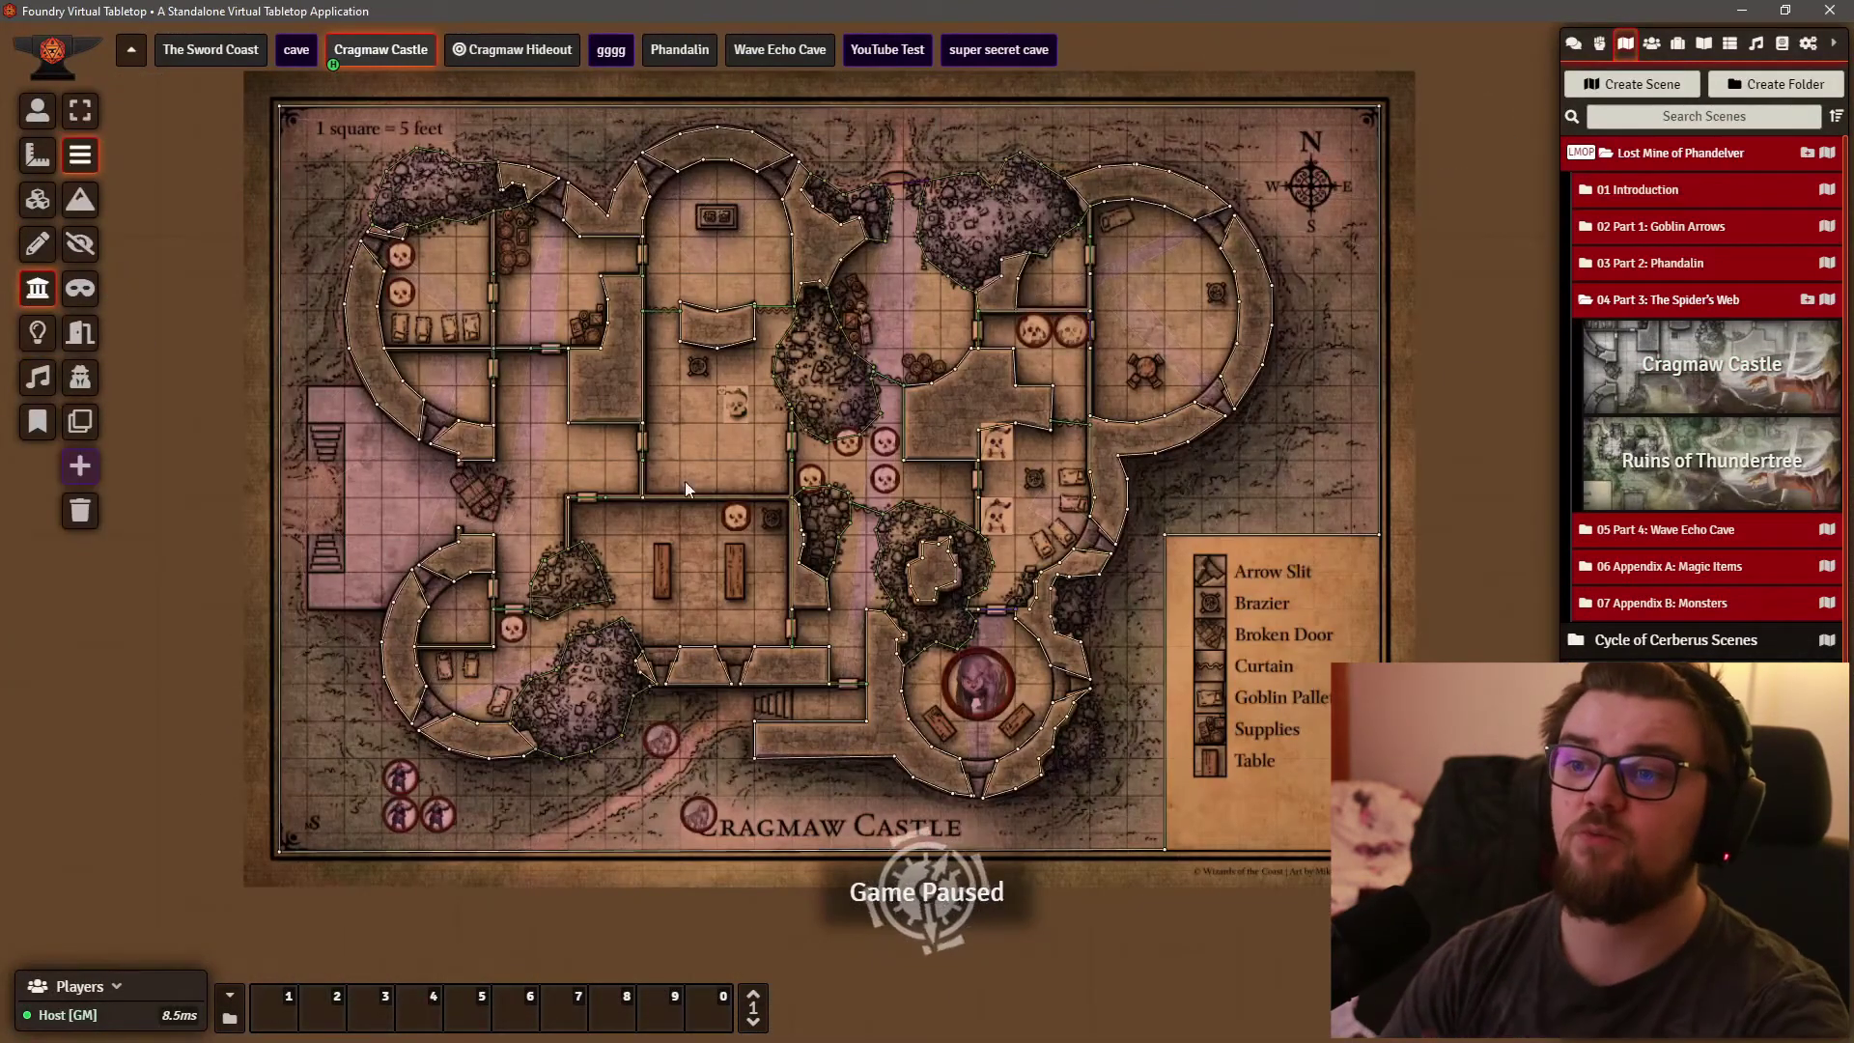
click(39, 333)
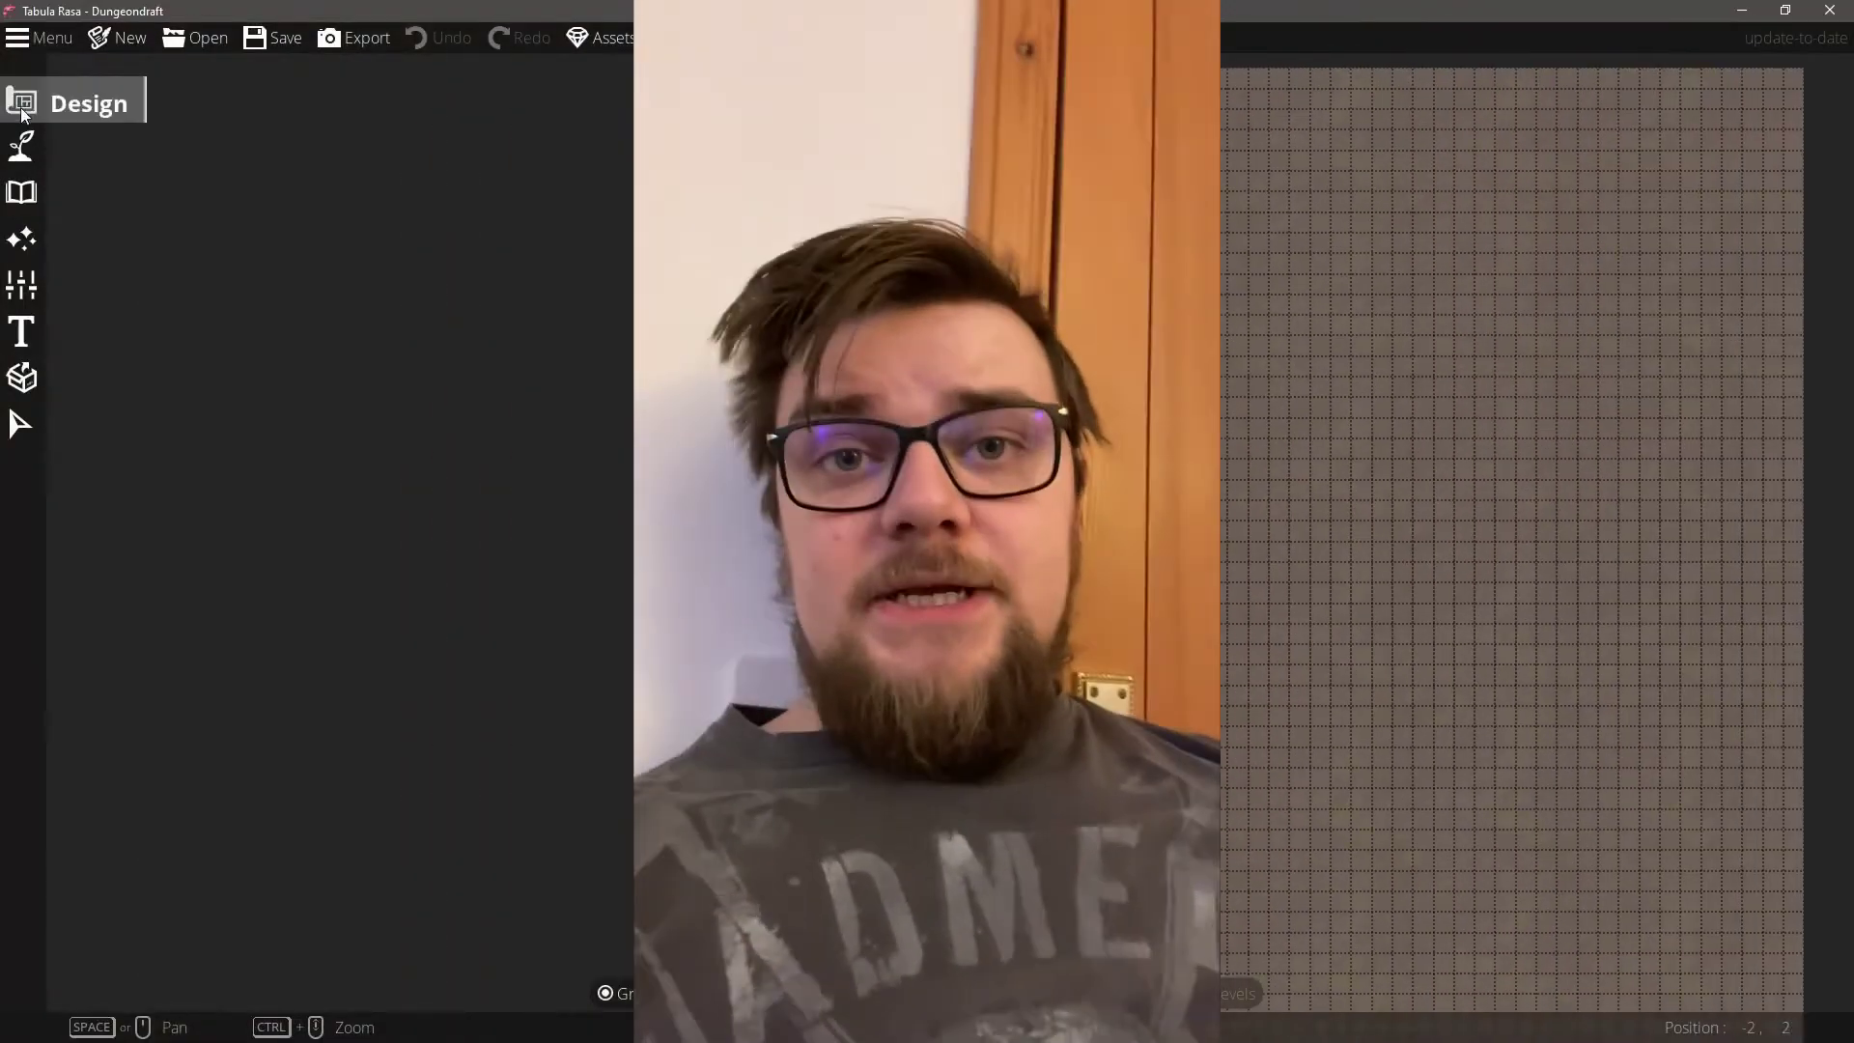
click(14, 100)
click(43, 140)
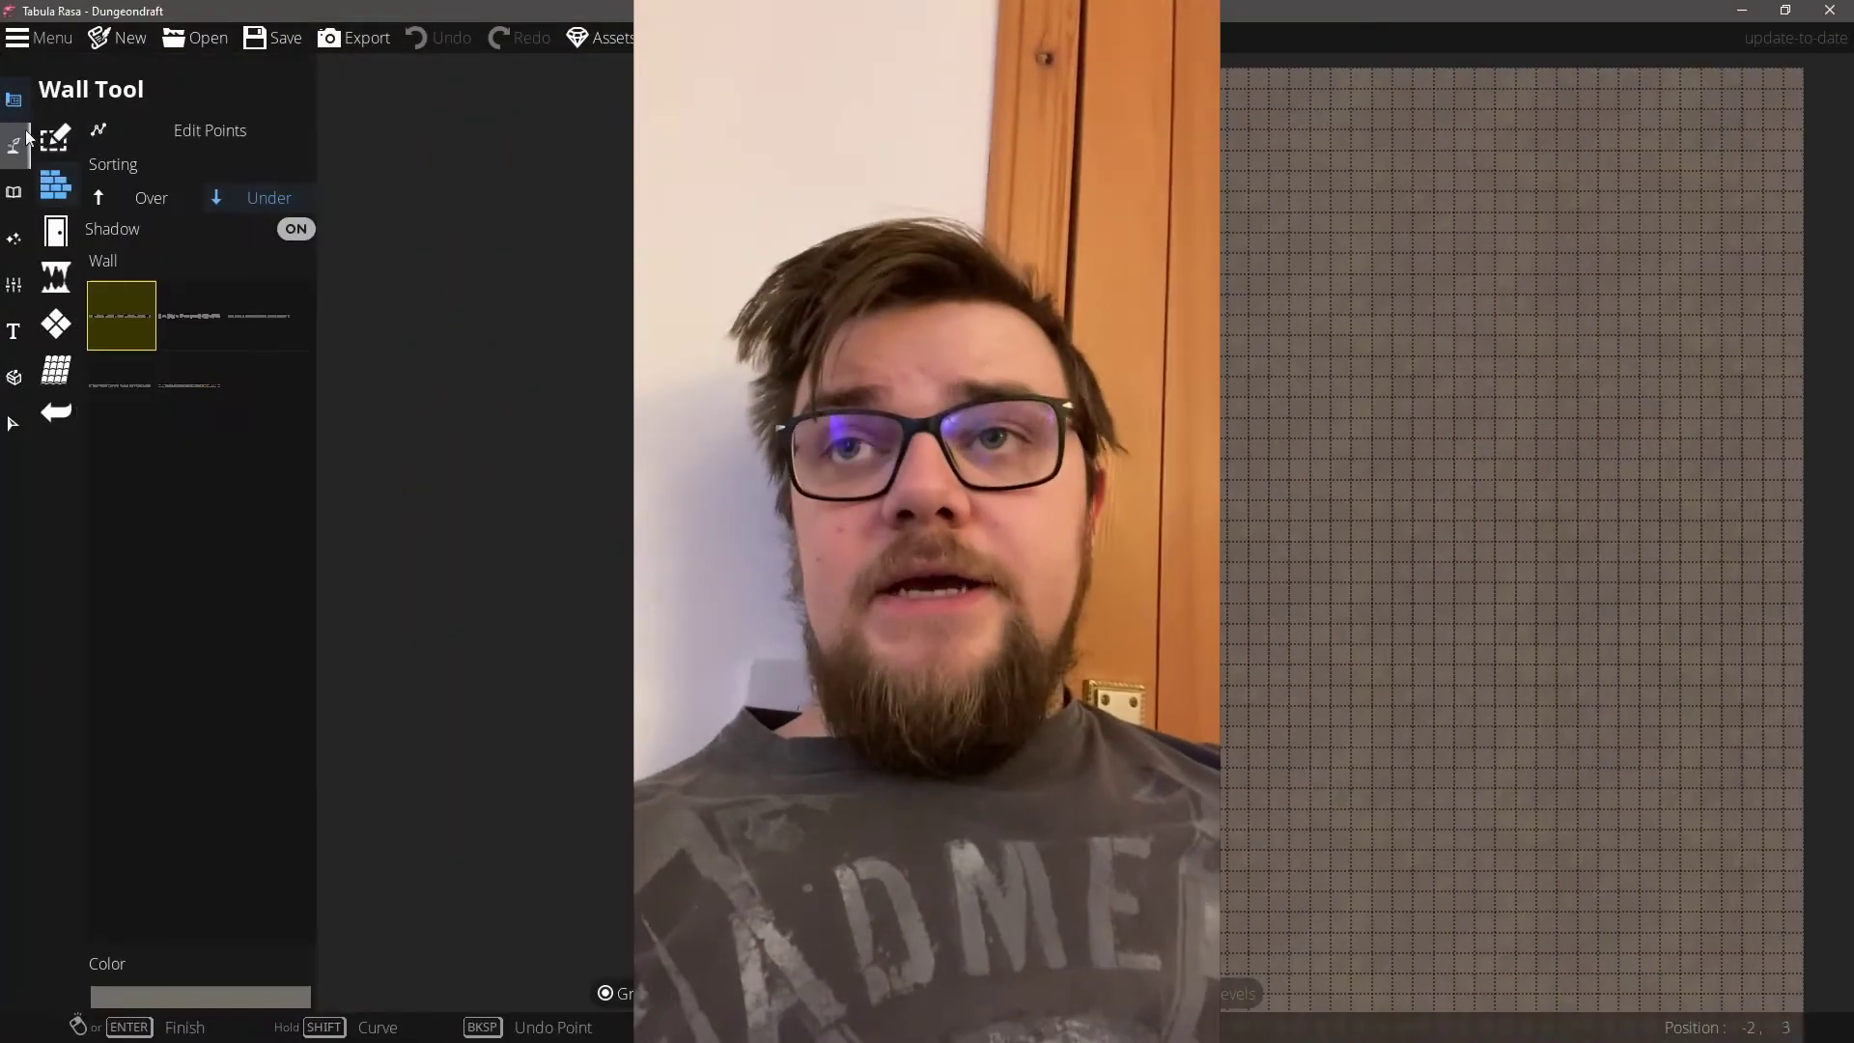
Step: Paint a looping gravel road across the map with the Terrain Gravel brush at size 8 and intensity 4
click(14, 145)
click(194, 328)
click(164, 499)
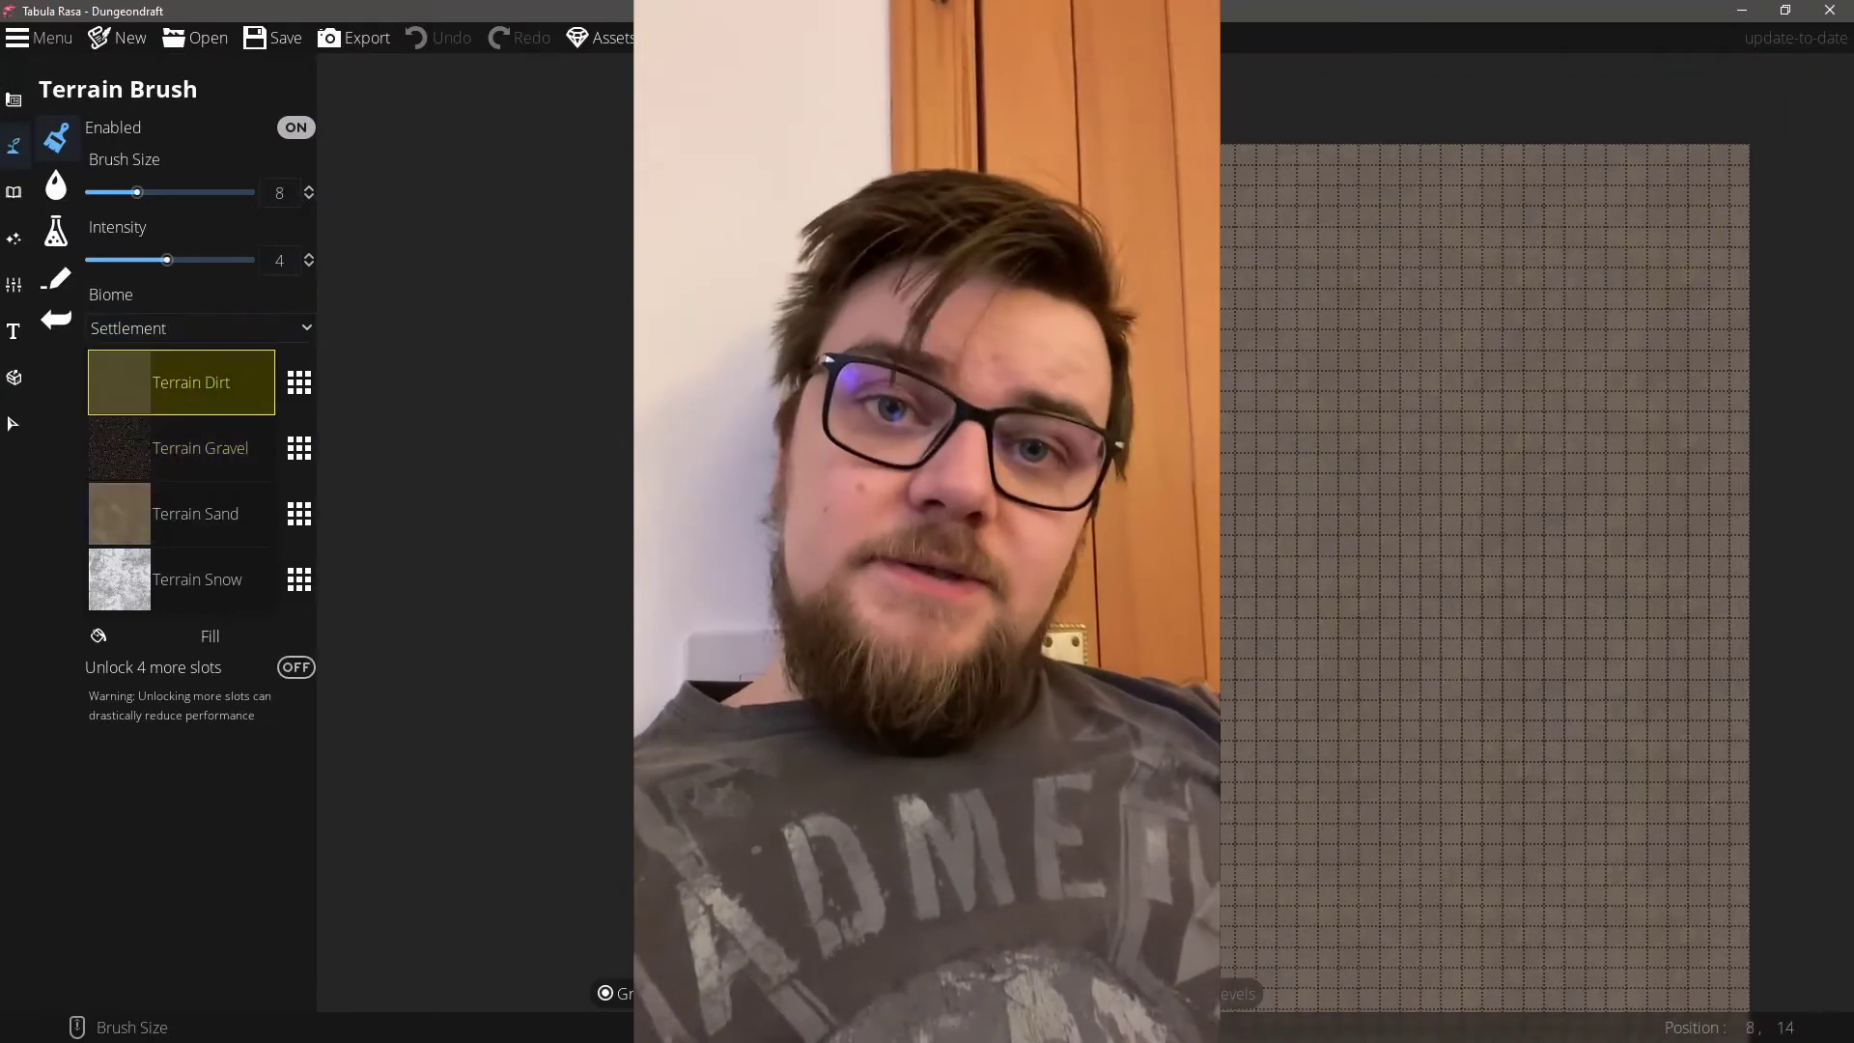
click(1154, 369)
key(2)
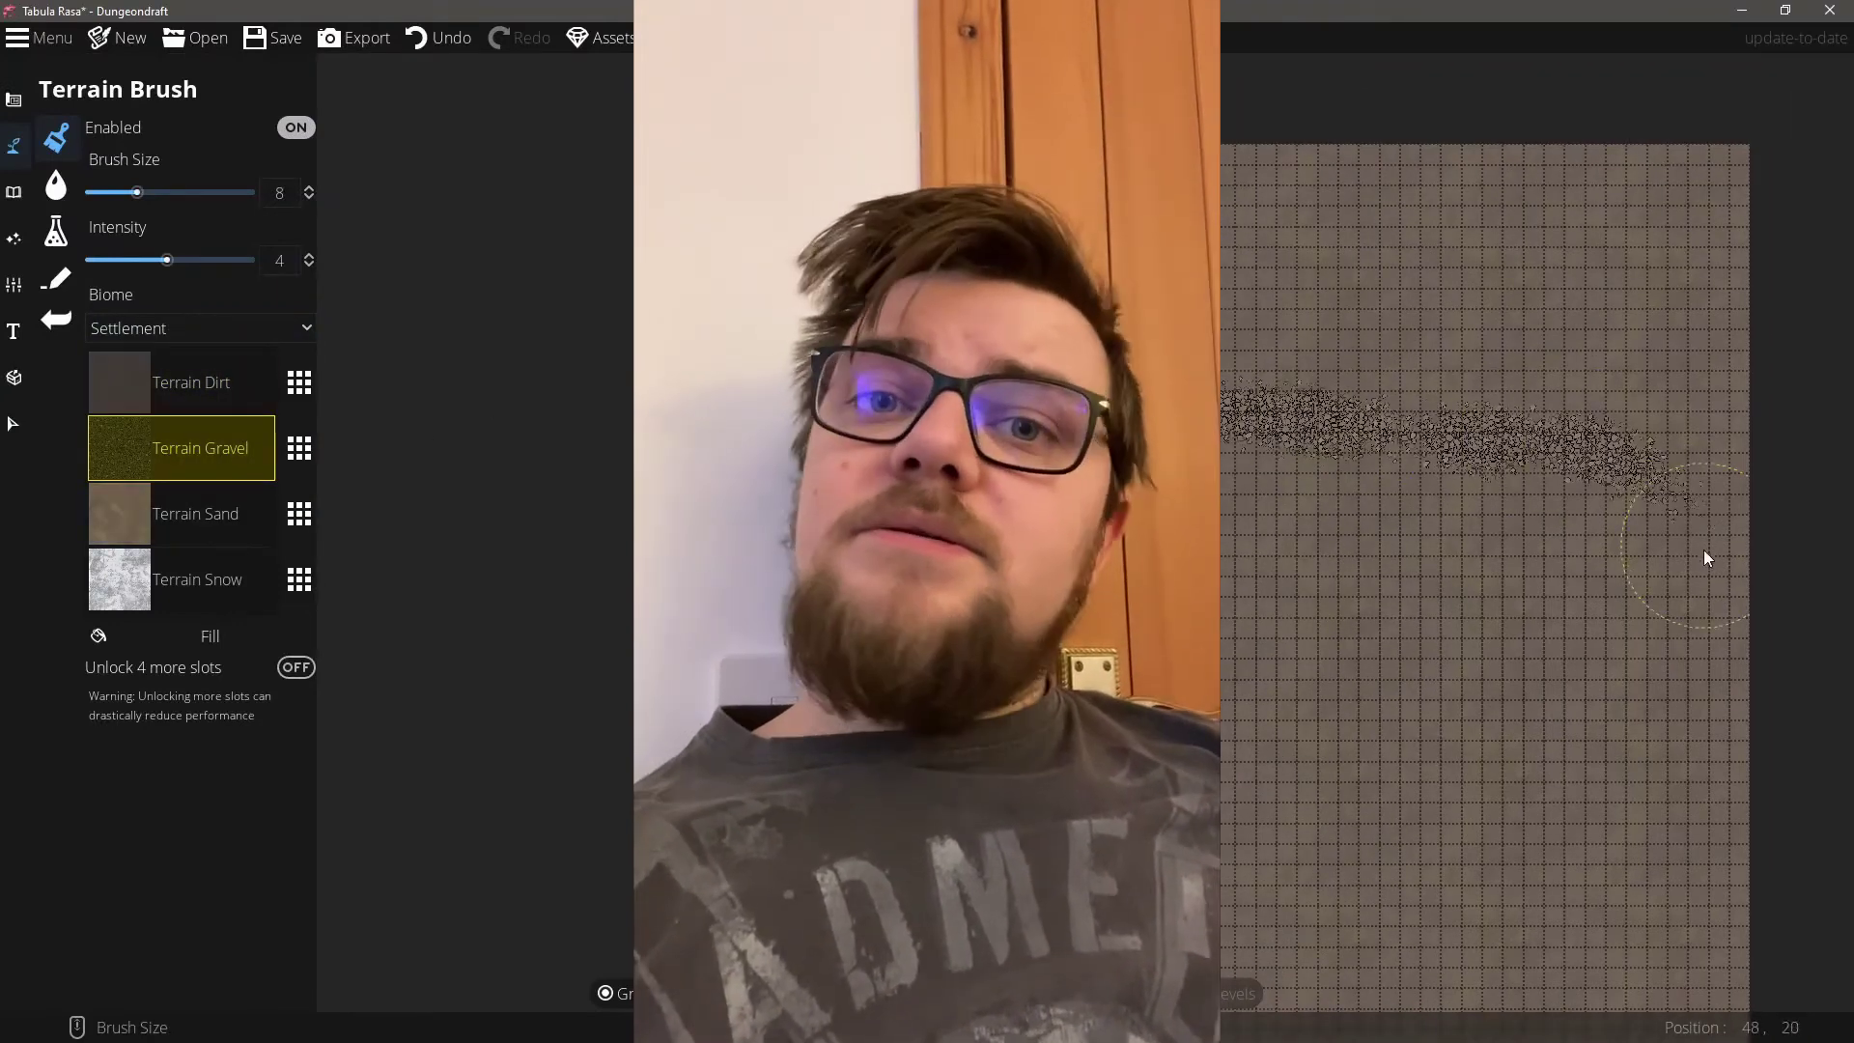
mouse_move(1472, 906)
mouse_down()
mouse_move(1575, 881)
mouse_move(1653, 765)
mouse_up()
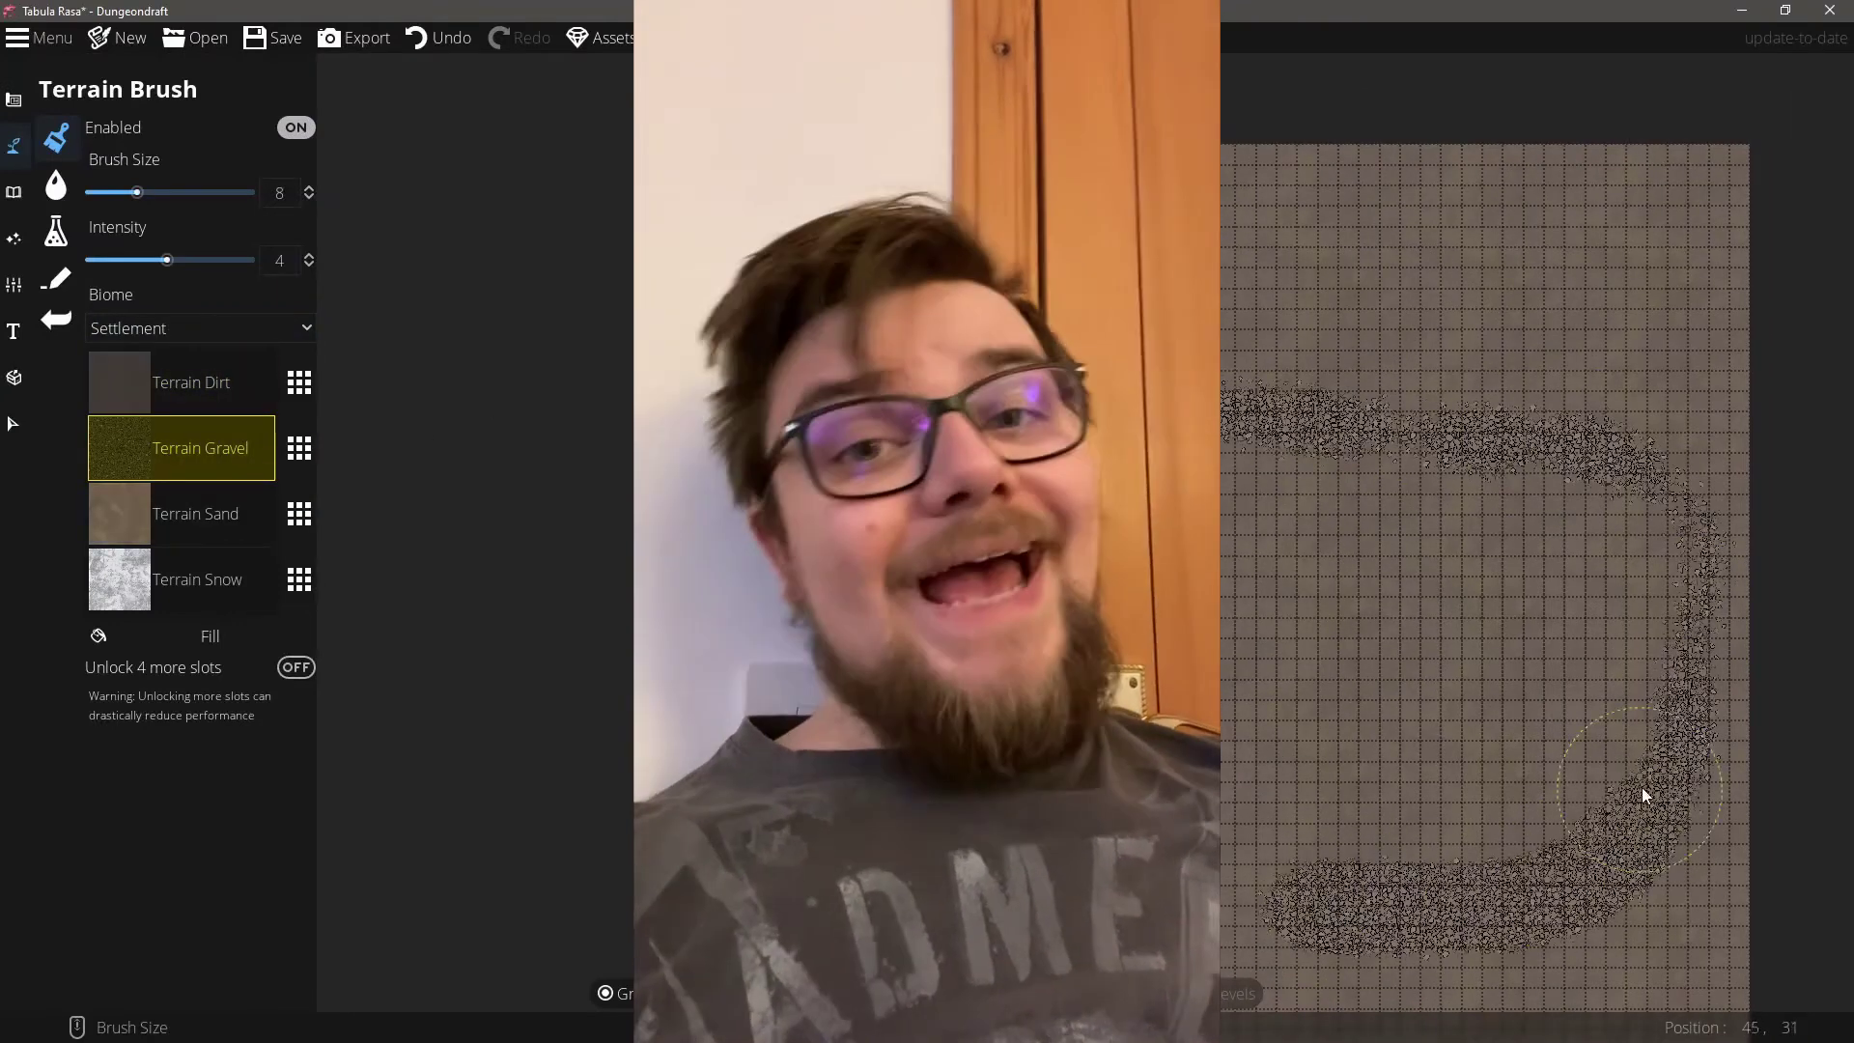
mouse_move(1676, 599)
mouse_down()
mouse_move(1668, 528)
mouse_move(1578, 455)
mouse_move(1271, 441)
mouse_up()
drag(1331, 904, 1297, 664)
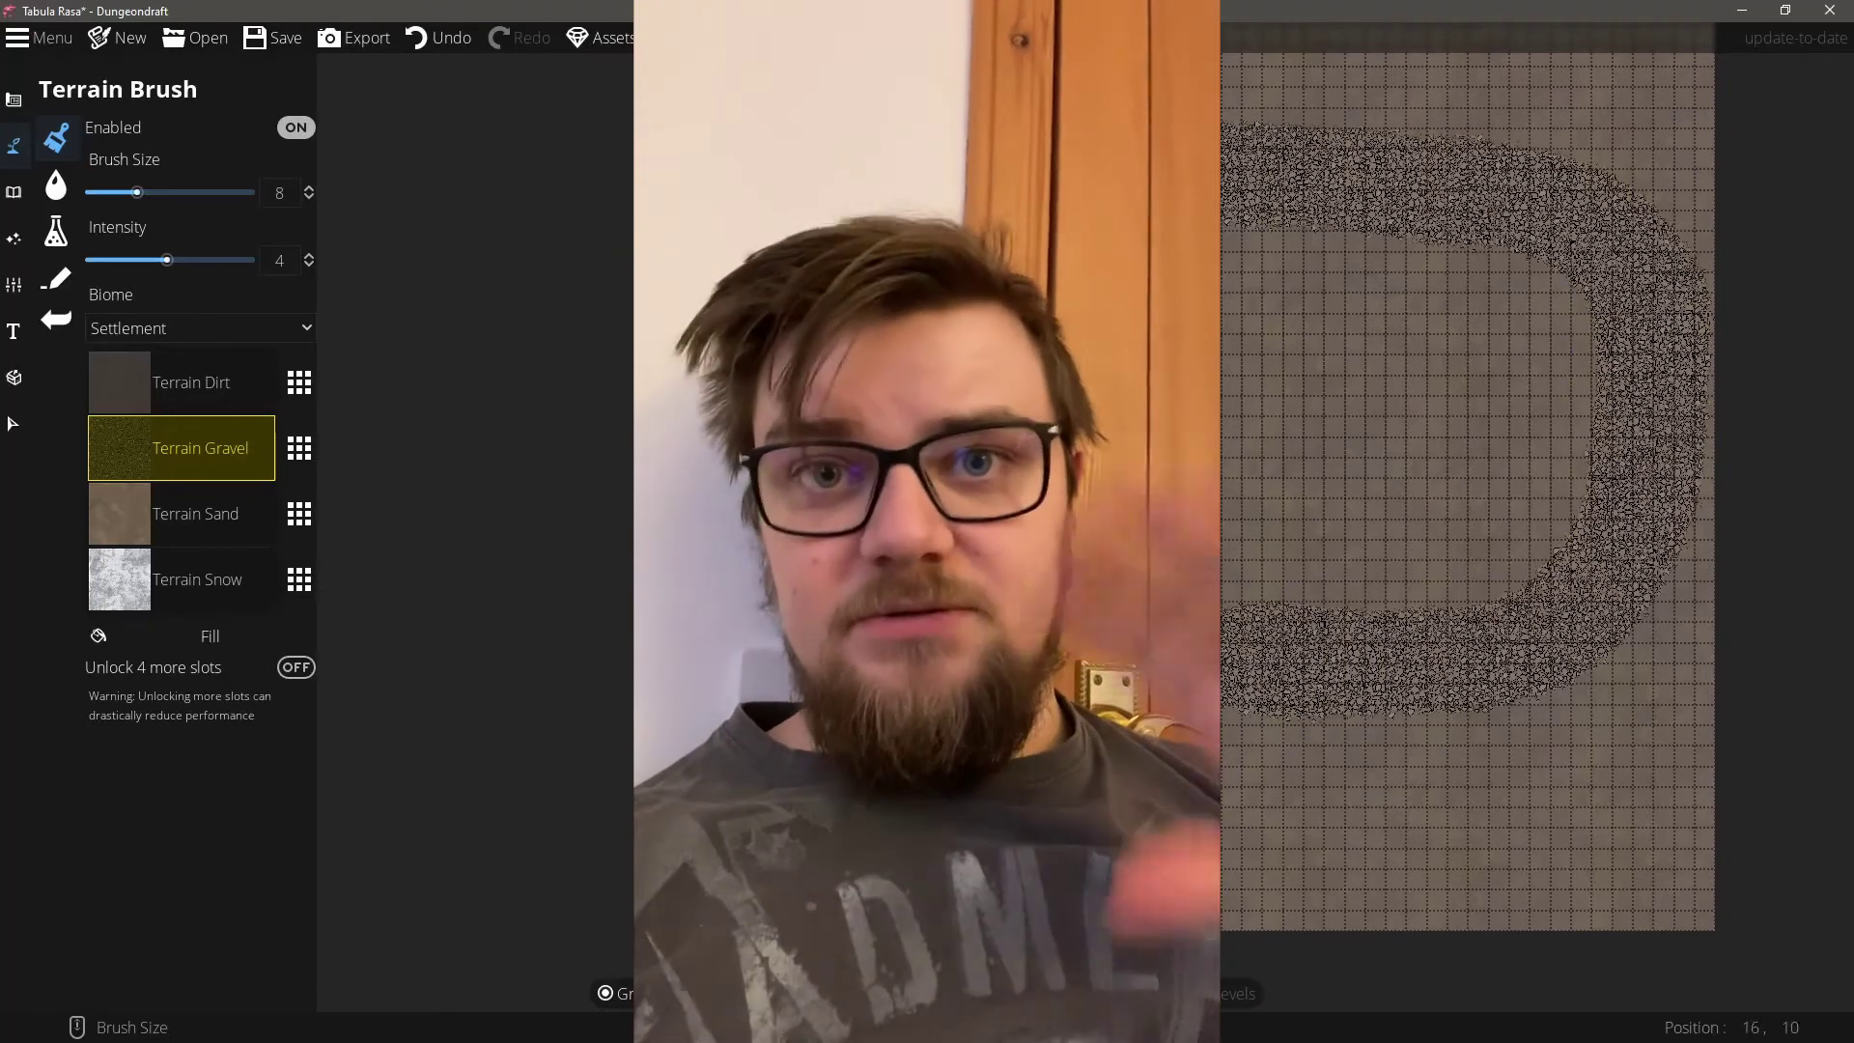
drag(996, 111, 1139, 387)
drag(1202, 547, 1169, 465)
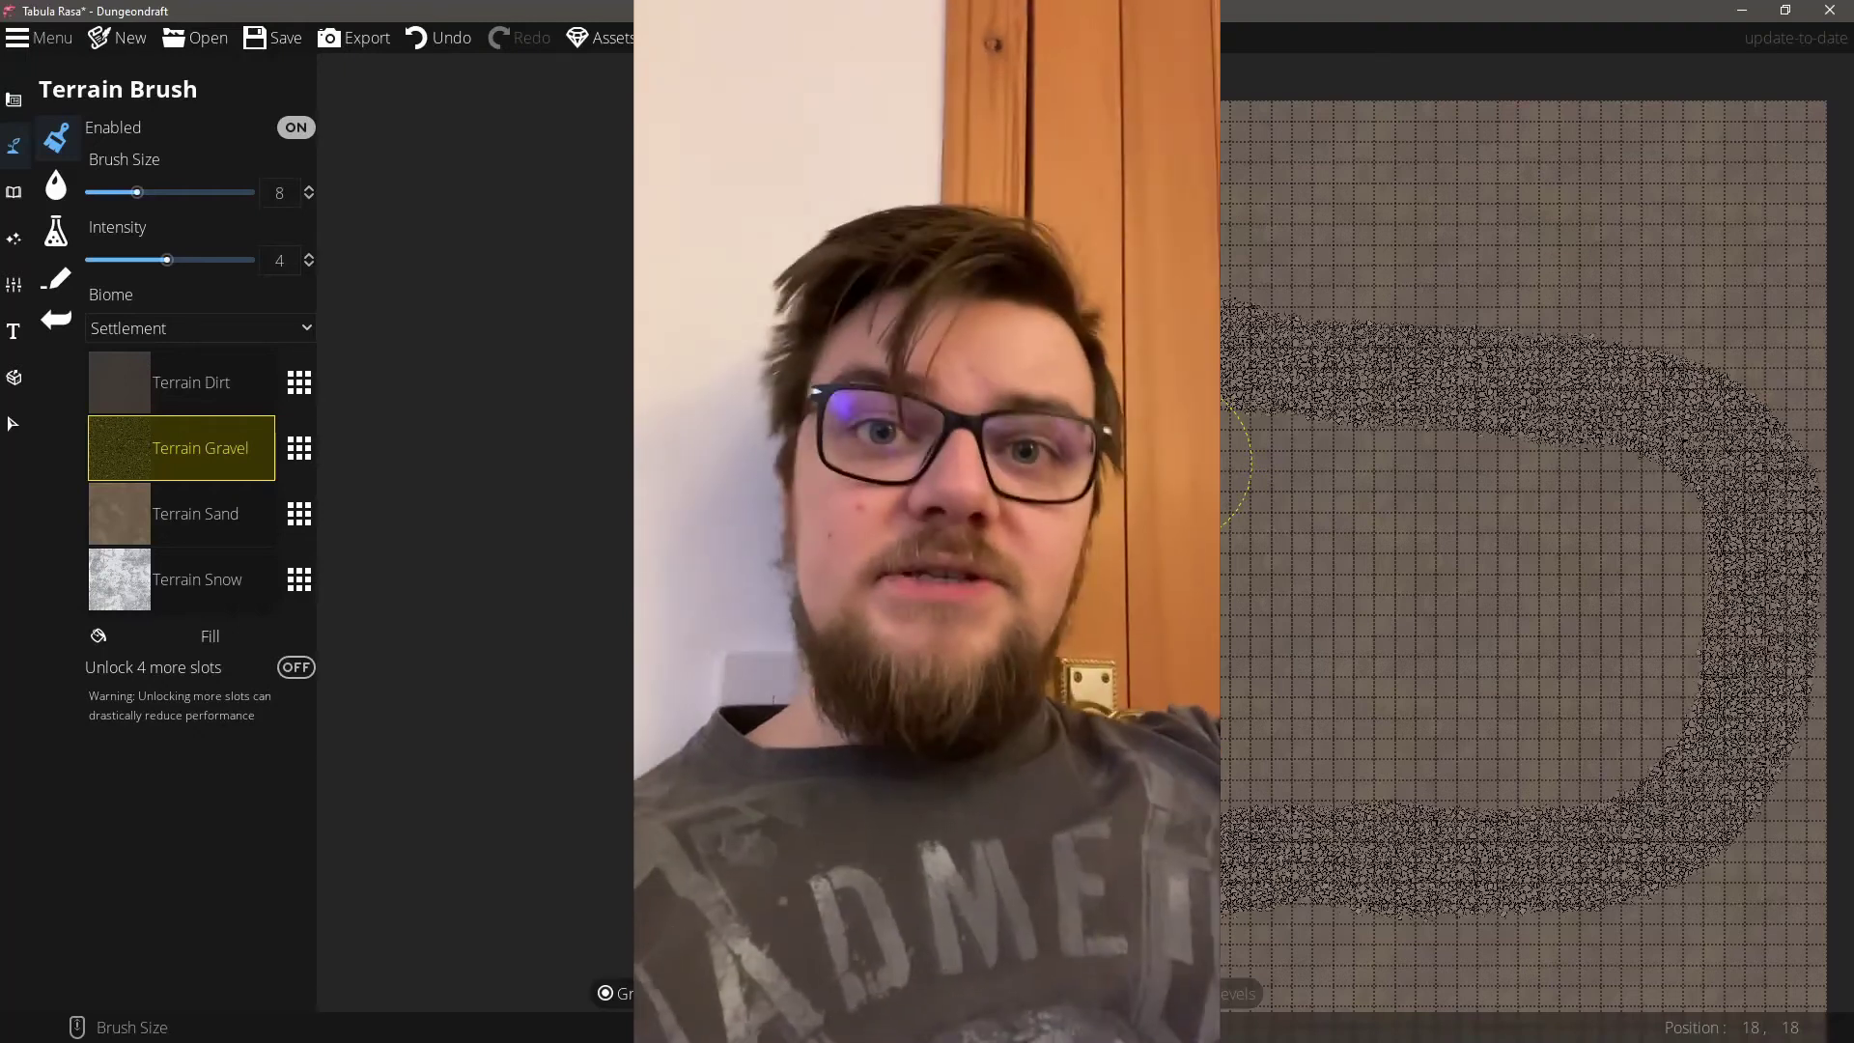
Step: Paint Terrain Snow over the ground inside and around the gravel road
click(181, 579)
mouse_move(1574, 859)
mouse_down()
mouse_move(1222, 918)
mouse_move(1680, 670)
mouse_move(1371, 821)
mouse_move(1507, 917)
mouse_move(1468, 970)
mouse_move(1303, 969)
mouse_up()
drag(1507, 575, 1224, 570)
mouse_move(814, 574)
mouse_down()
mouse_move(903, 552)
mouse_move(1587, 608)
mouse_move(1665, 488)
mouse_move(758, 985)
mouse_move(1545, 261)
mouse_move(1627, 695)
mouse_move(1236, 357)
mouse_move(1506, 405)
mouse_move(1294, 377)
mouse_up()
Step: Draw rectangular buildings with wooden plank floors and a round building with a patterned tile floor on the snow
click(14, 99)
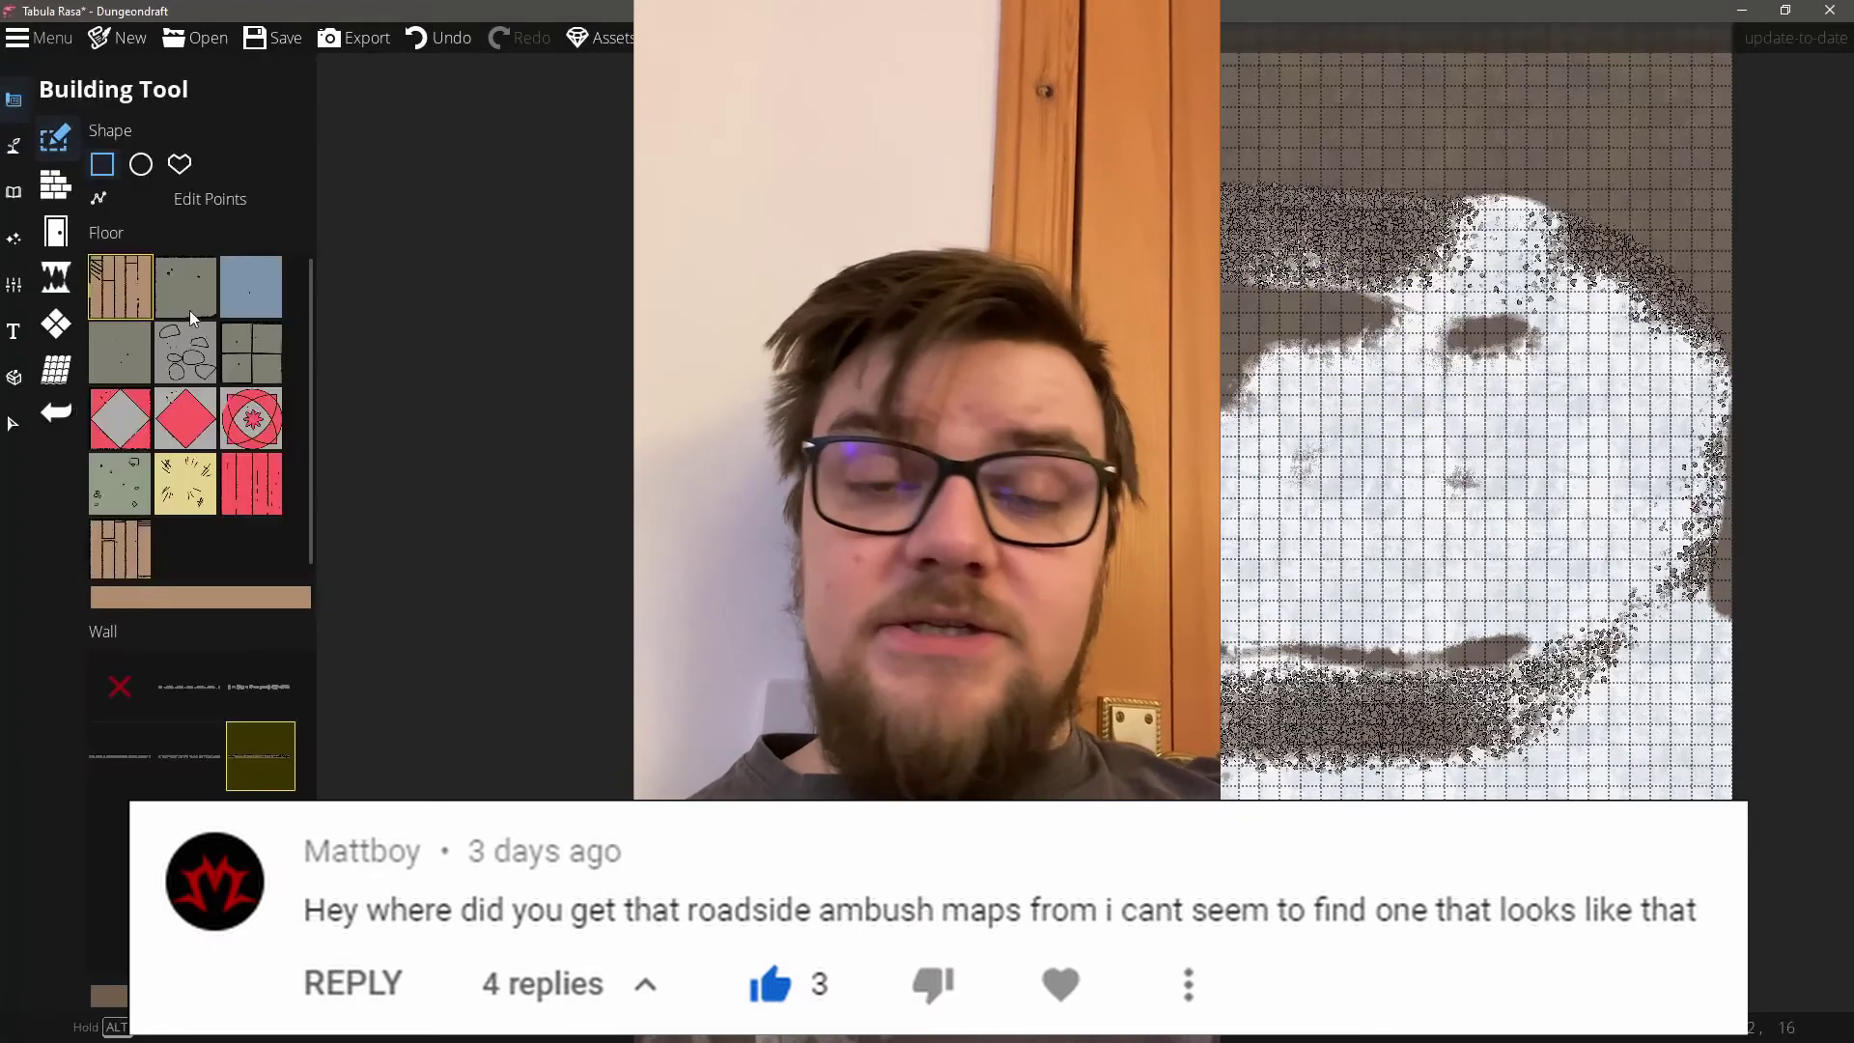
mouse_move(1318, 353)
mouse_down()
mouse_move(1428, 584)
mouse_move(1549, 623)
mouse_up()
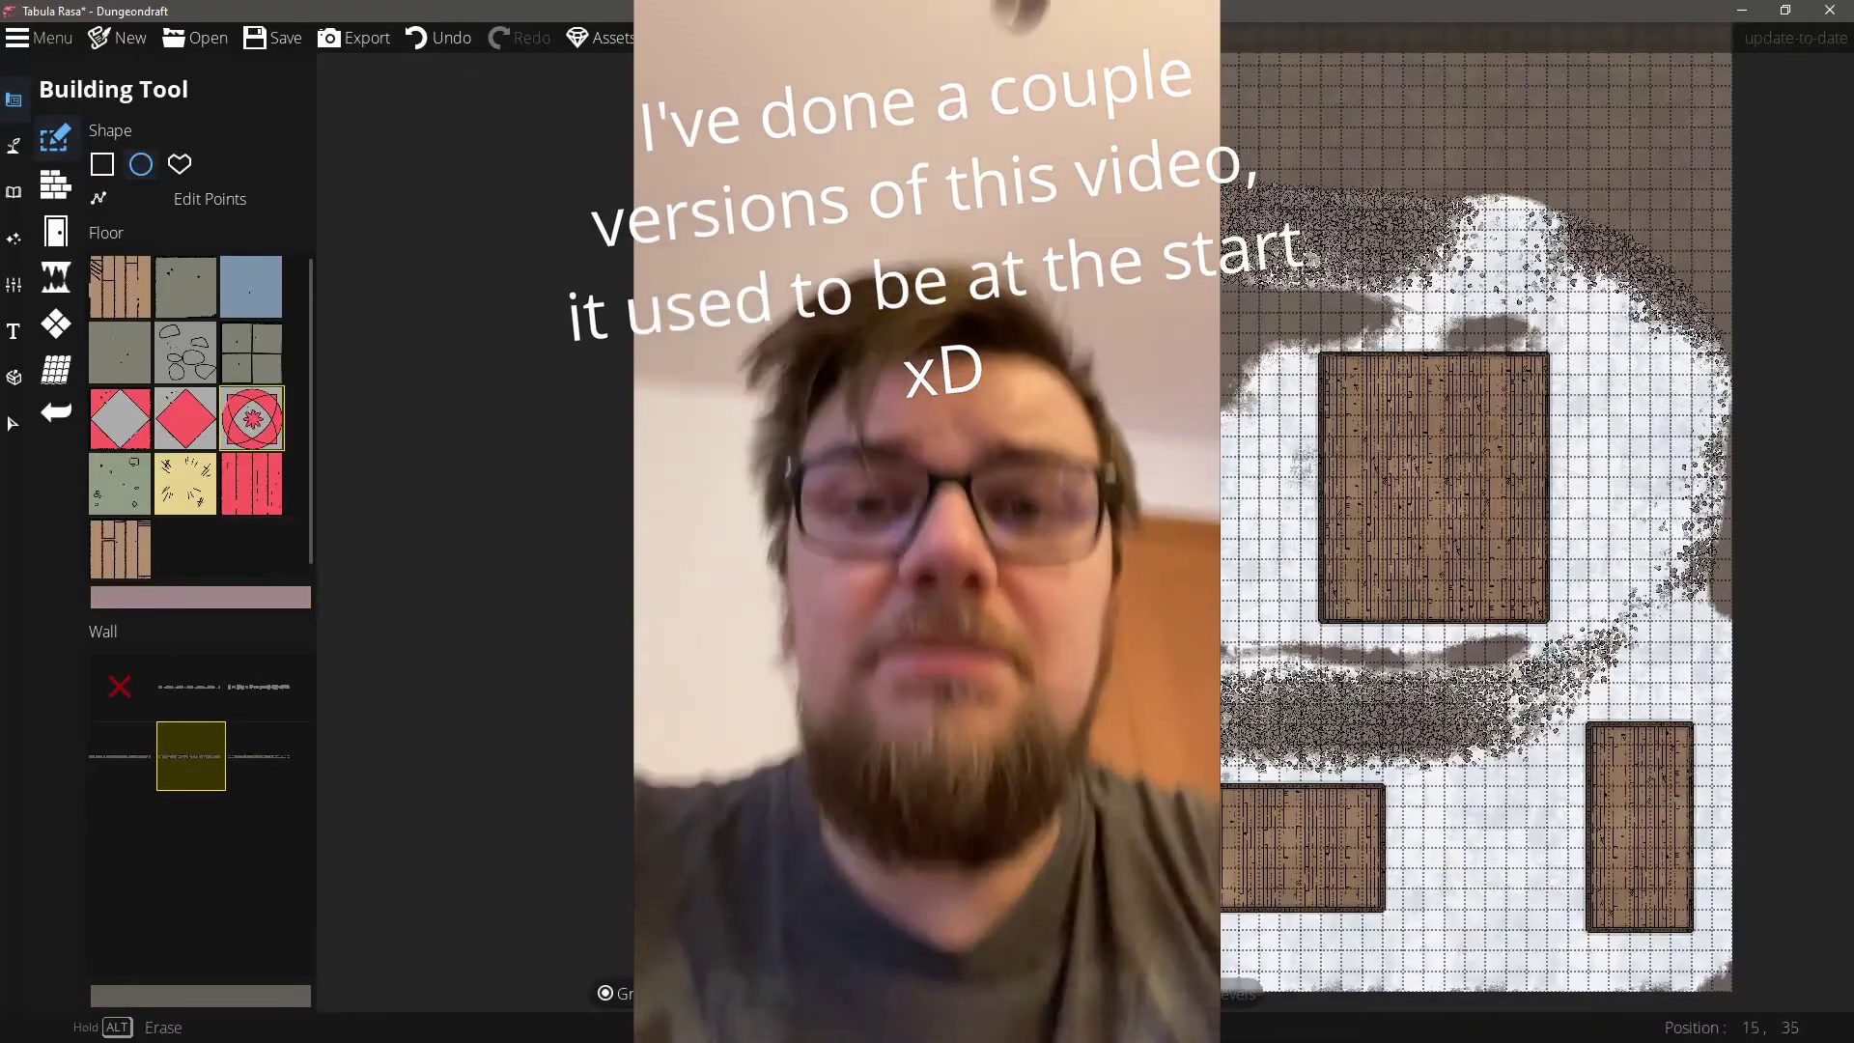
Step: Choose a wooden door style with the Portal tool and fit doors into the walls of the buildings
click(55, 185)
click(55, 231)
click(121, 568)
click(121, 499)
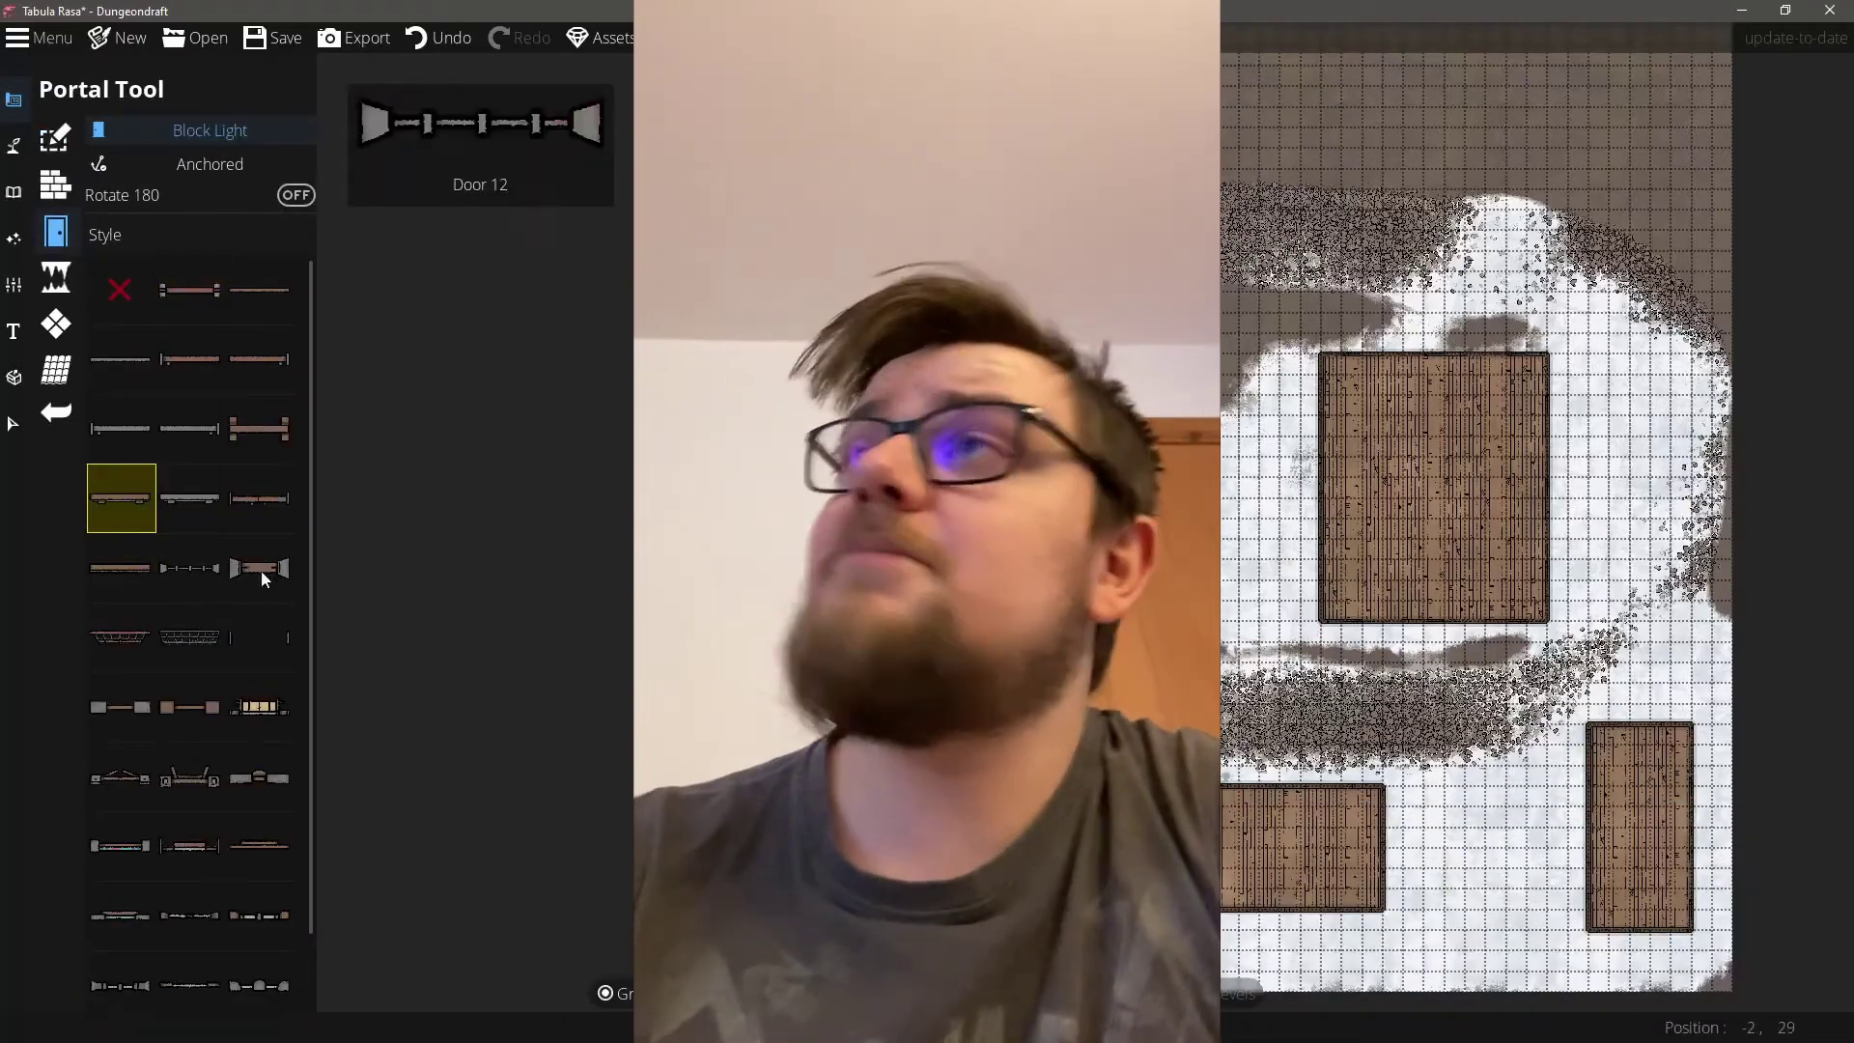
scroll(927, 897, up, 5)
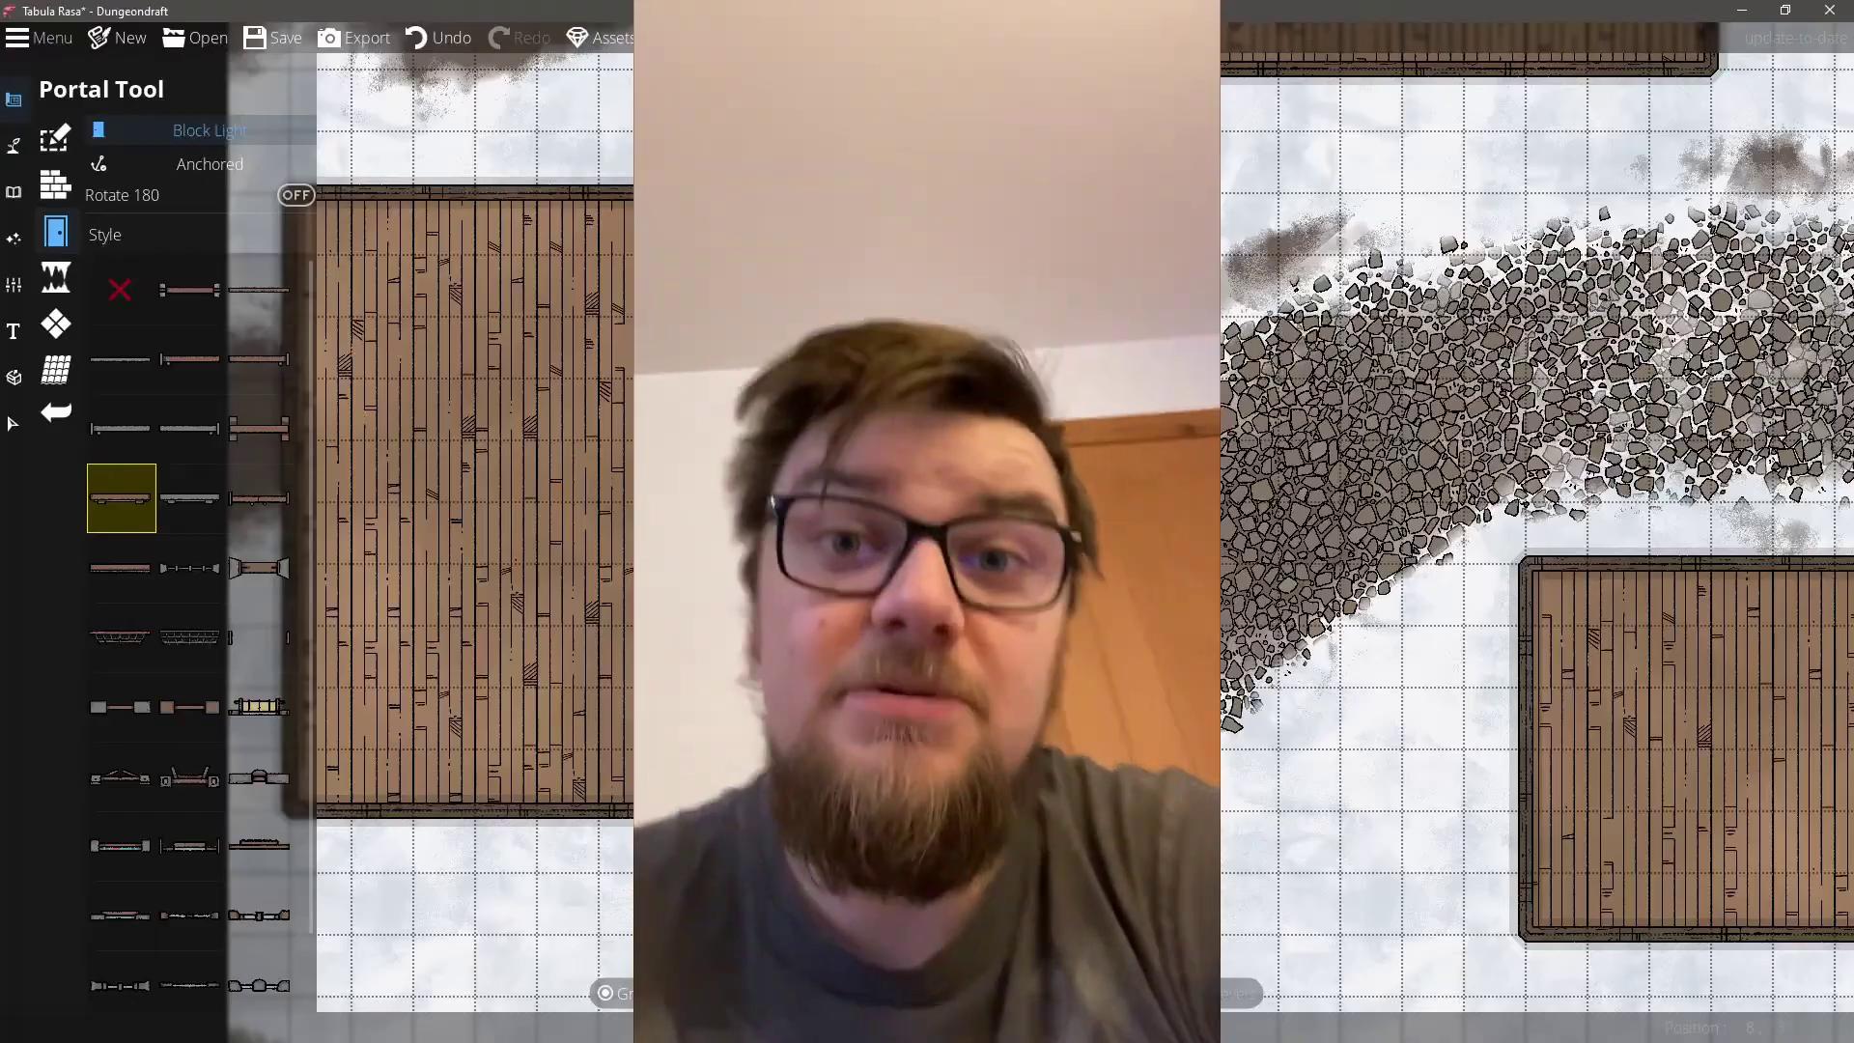
drag(1752, 82, 1337, 801)
drag(1839, 807, 1284, 744)
drag(1424, 745, 779, 624)
drag(779, 464, 770, 1005)
drag(676, 675, 1140, 821)
drag(869, 405, 1062, 908)
Step: Choose window and door styles with the Portal tool for the round and rectangular buildings
click(259, 706)
scroll(197, 836, down, 1)
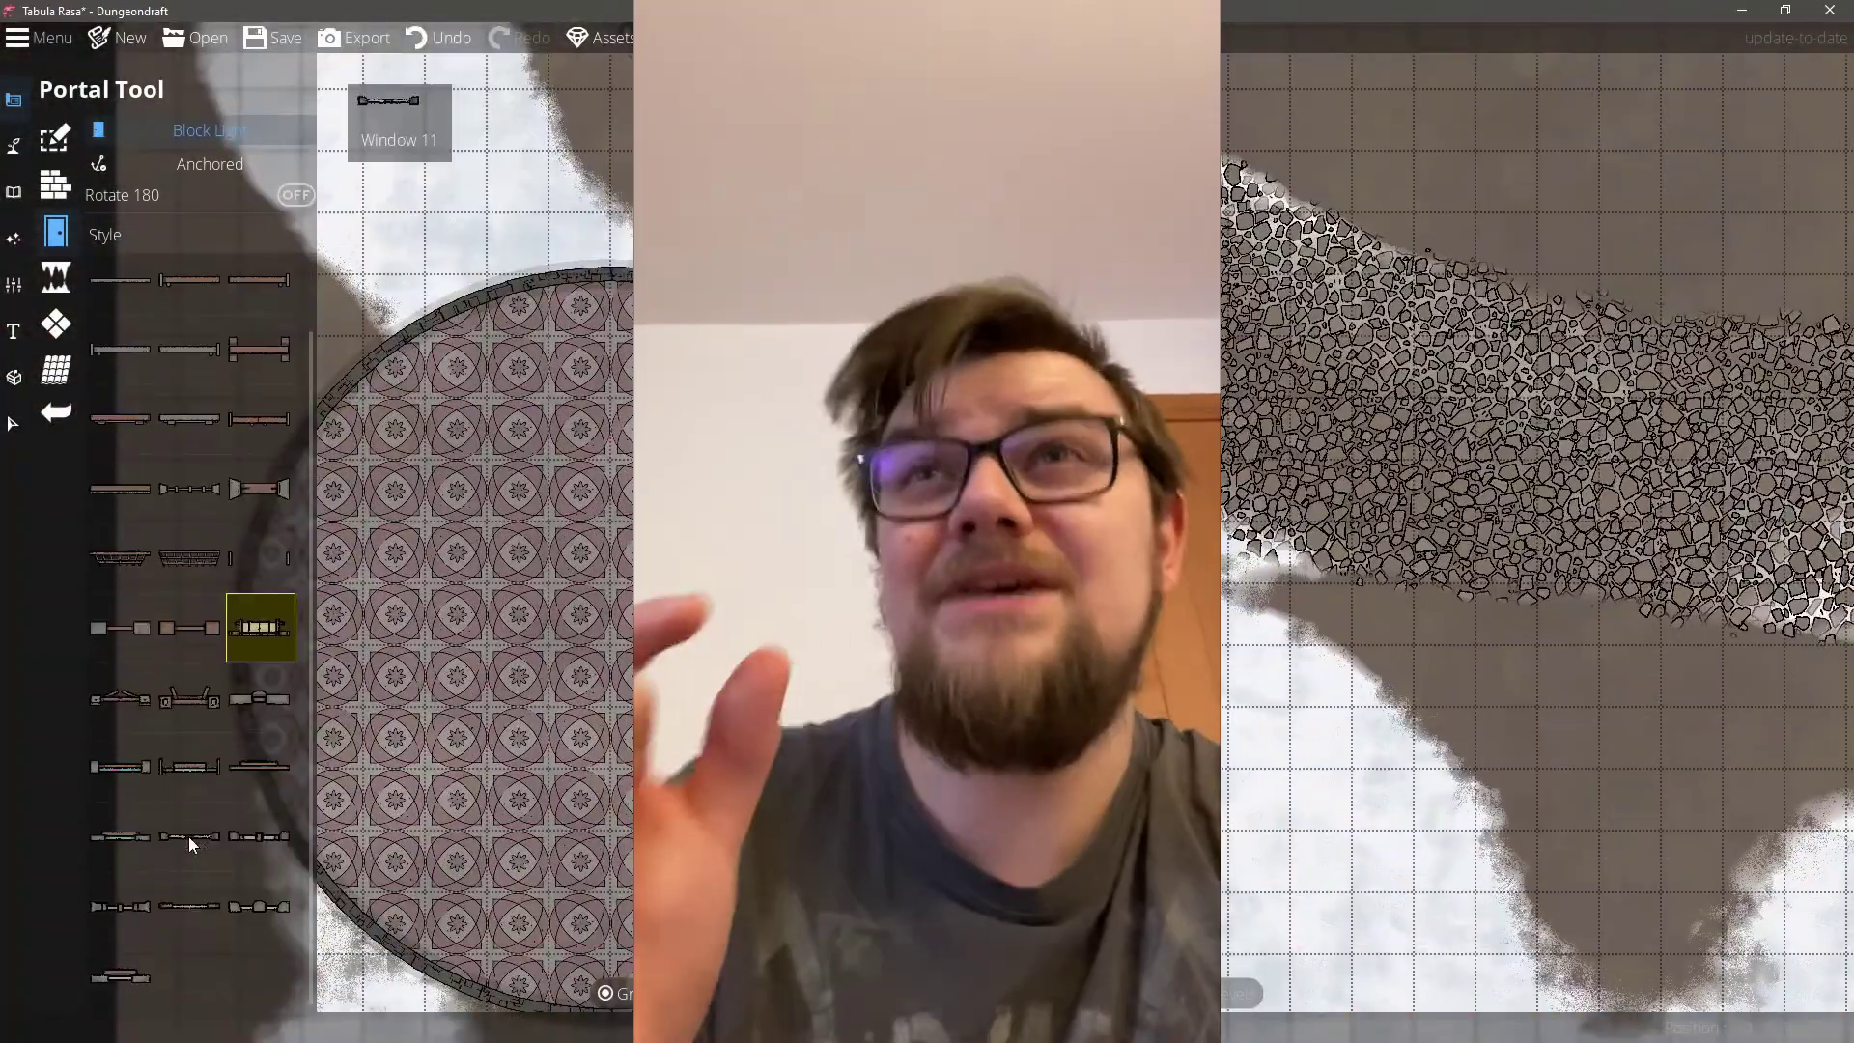
click(121, 975)
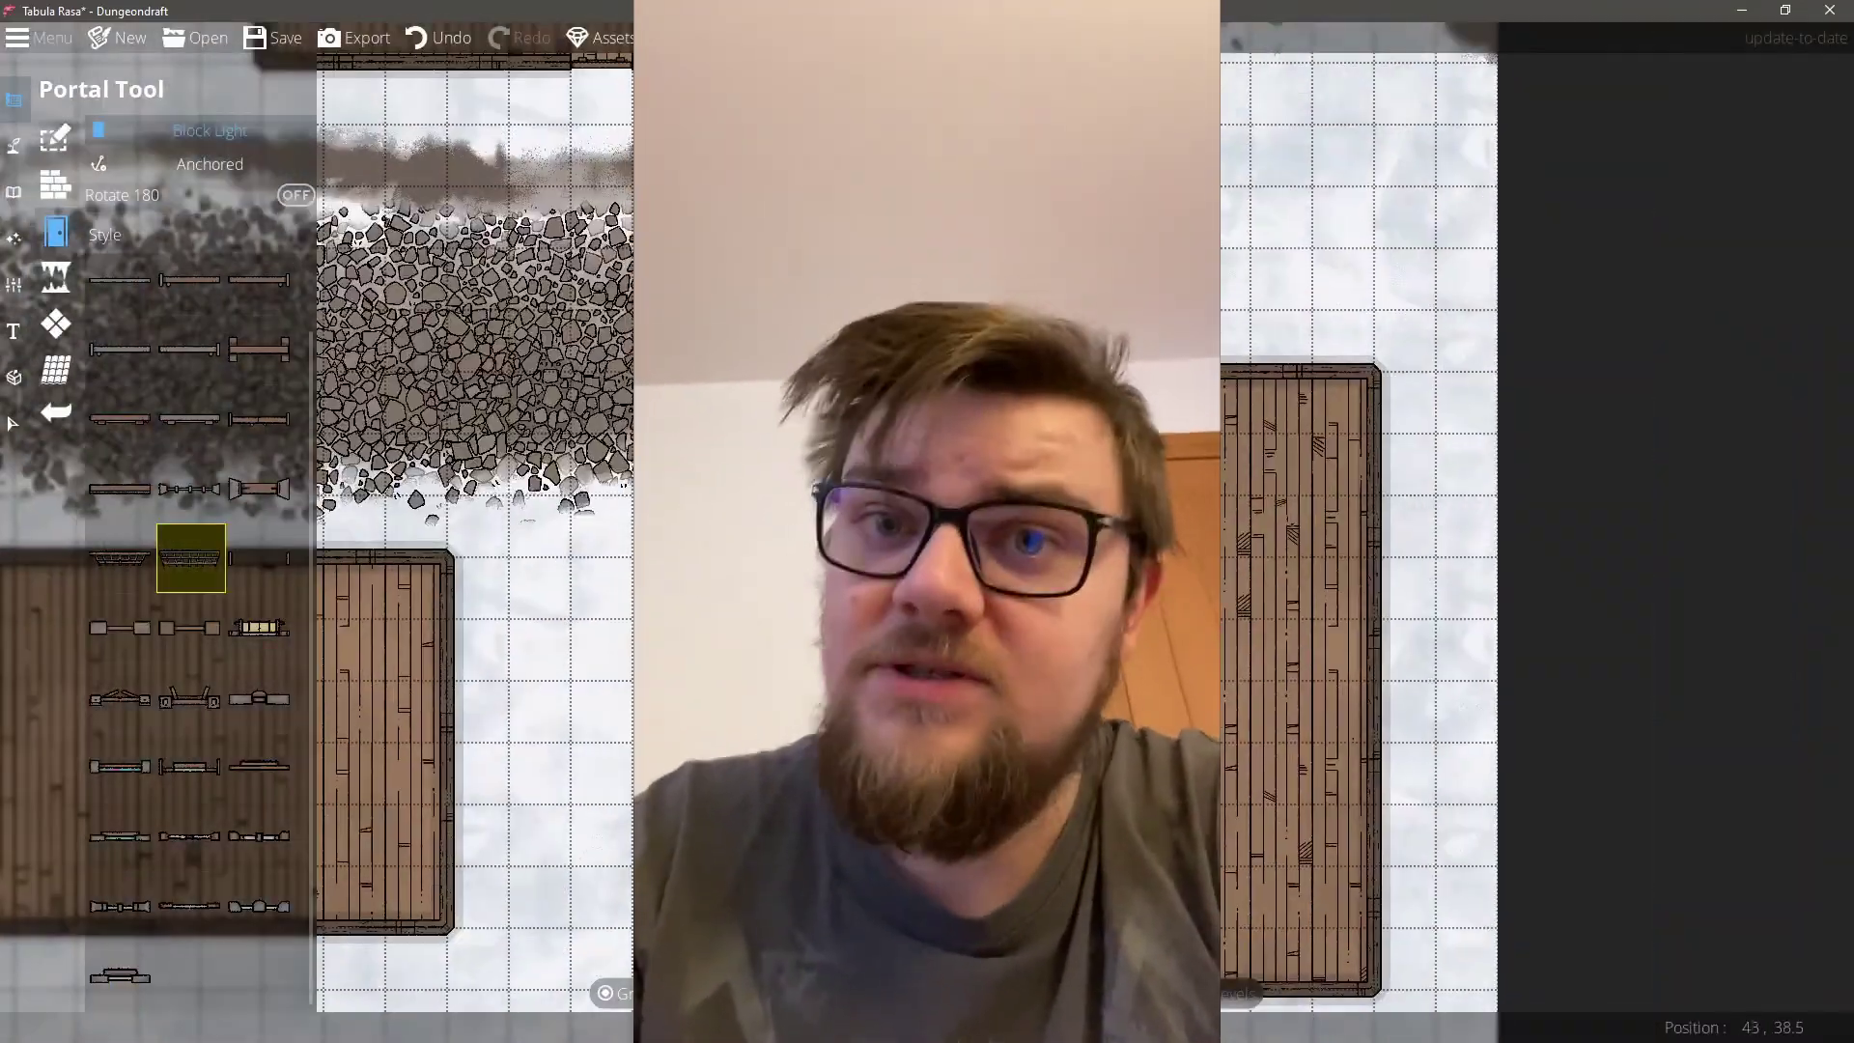
click(121, 418)
drag(415, 743, 1214, 658)
drag(793, 677, 1346, 677)
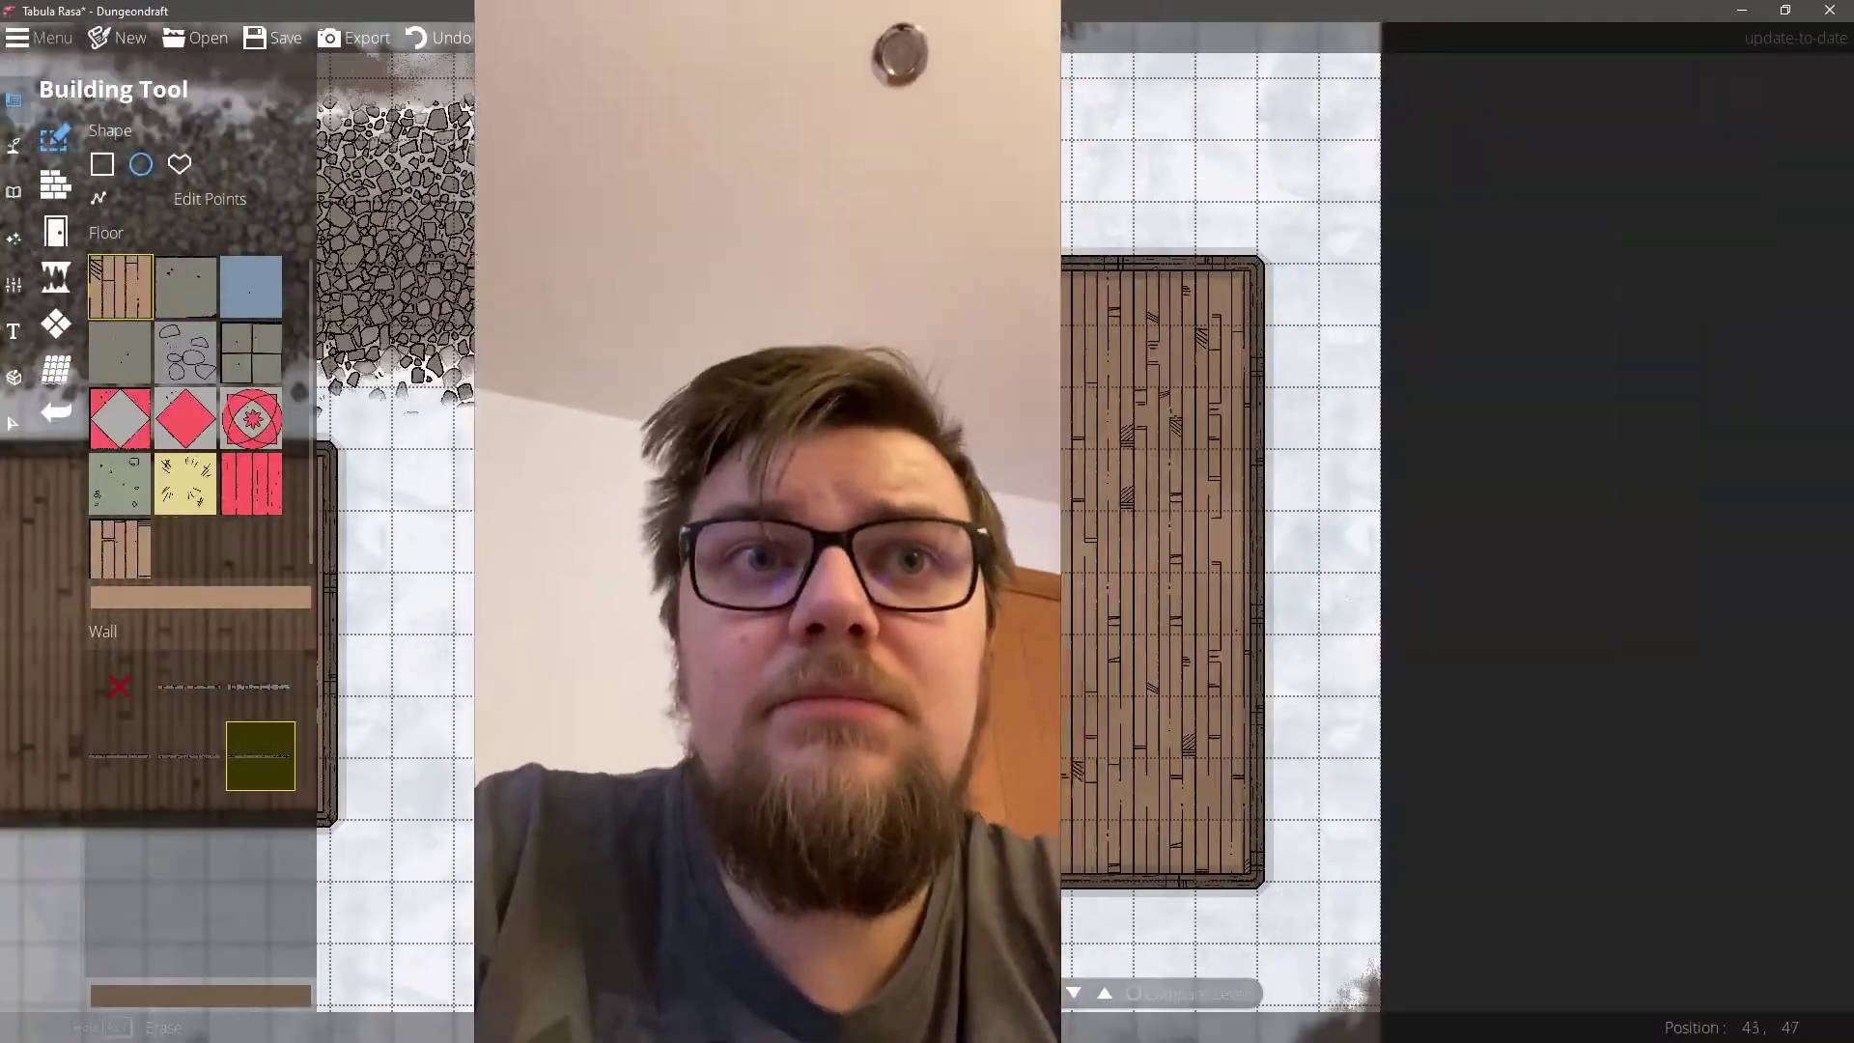
Step: Wall off a two-square-deep cell on each side of a central corridor at the lower end of the wooden building
click(102, 164)
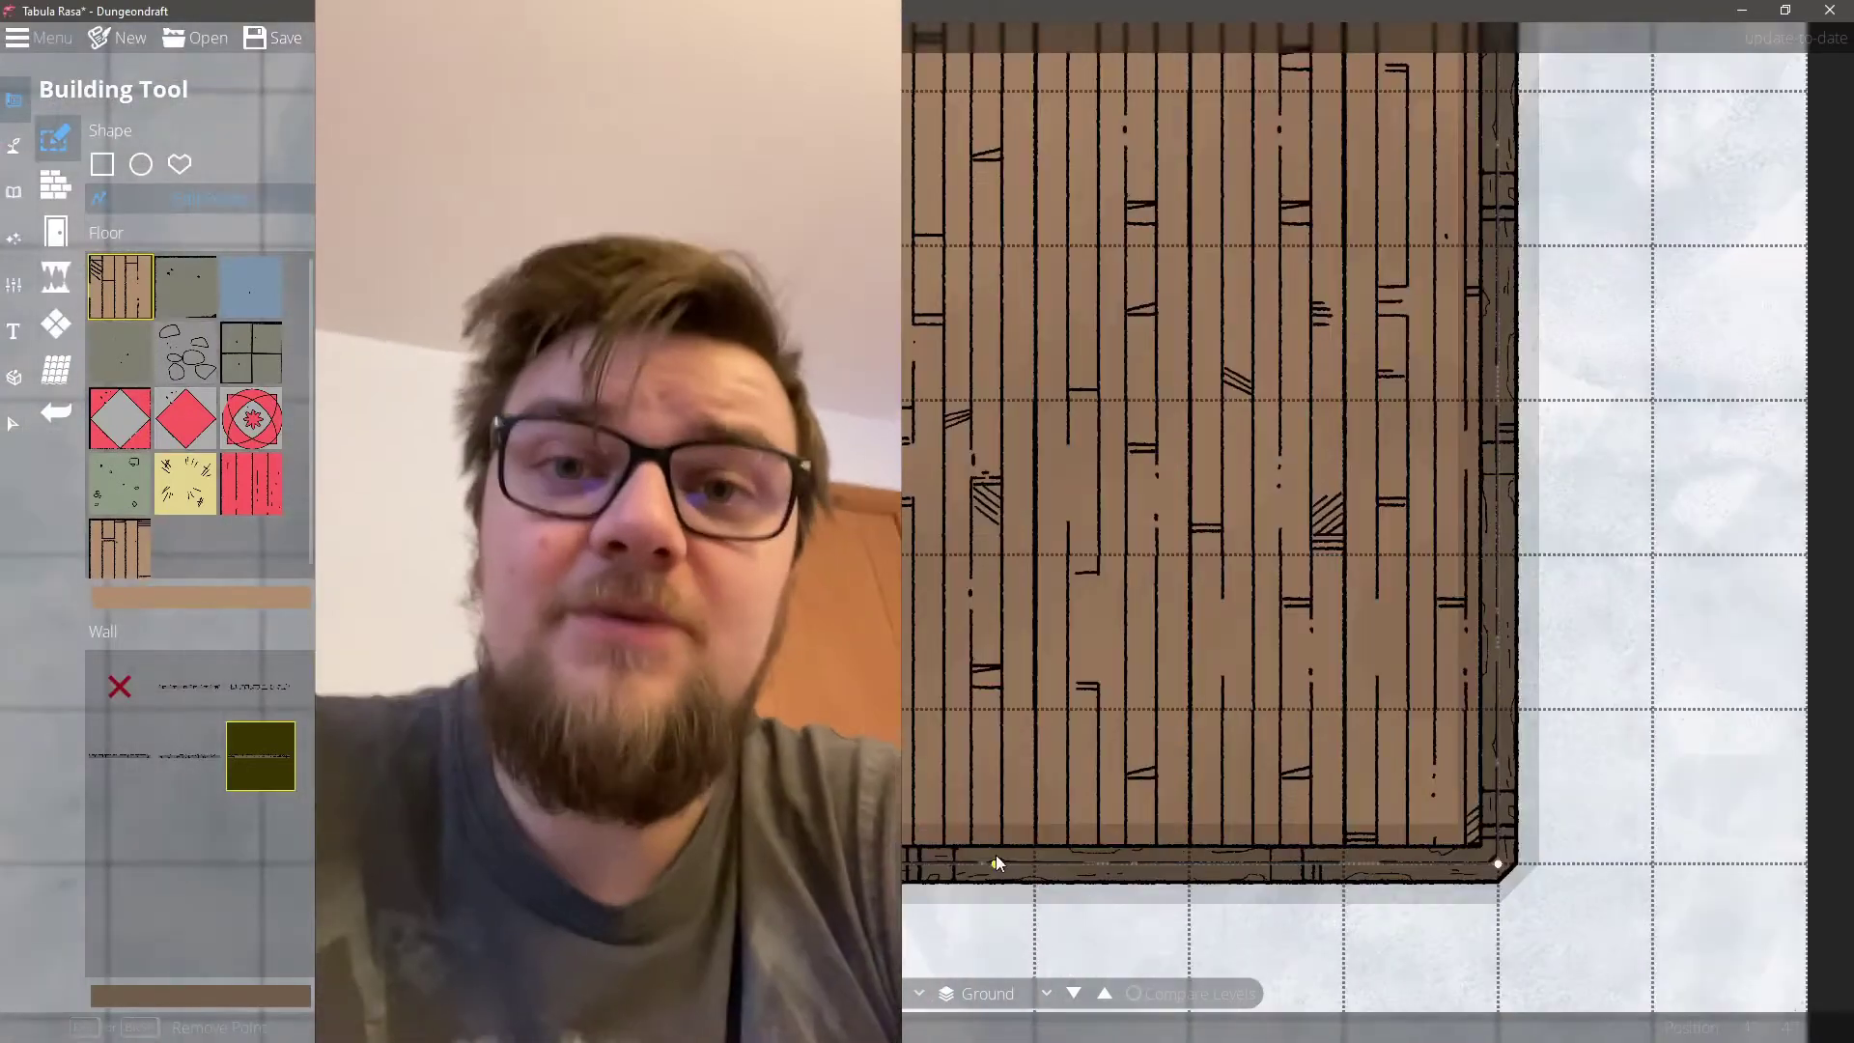
click(55, 183)
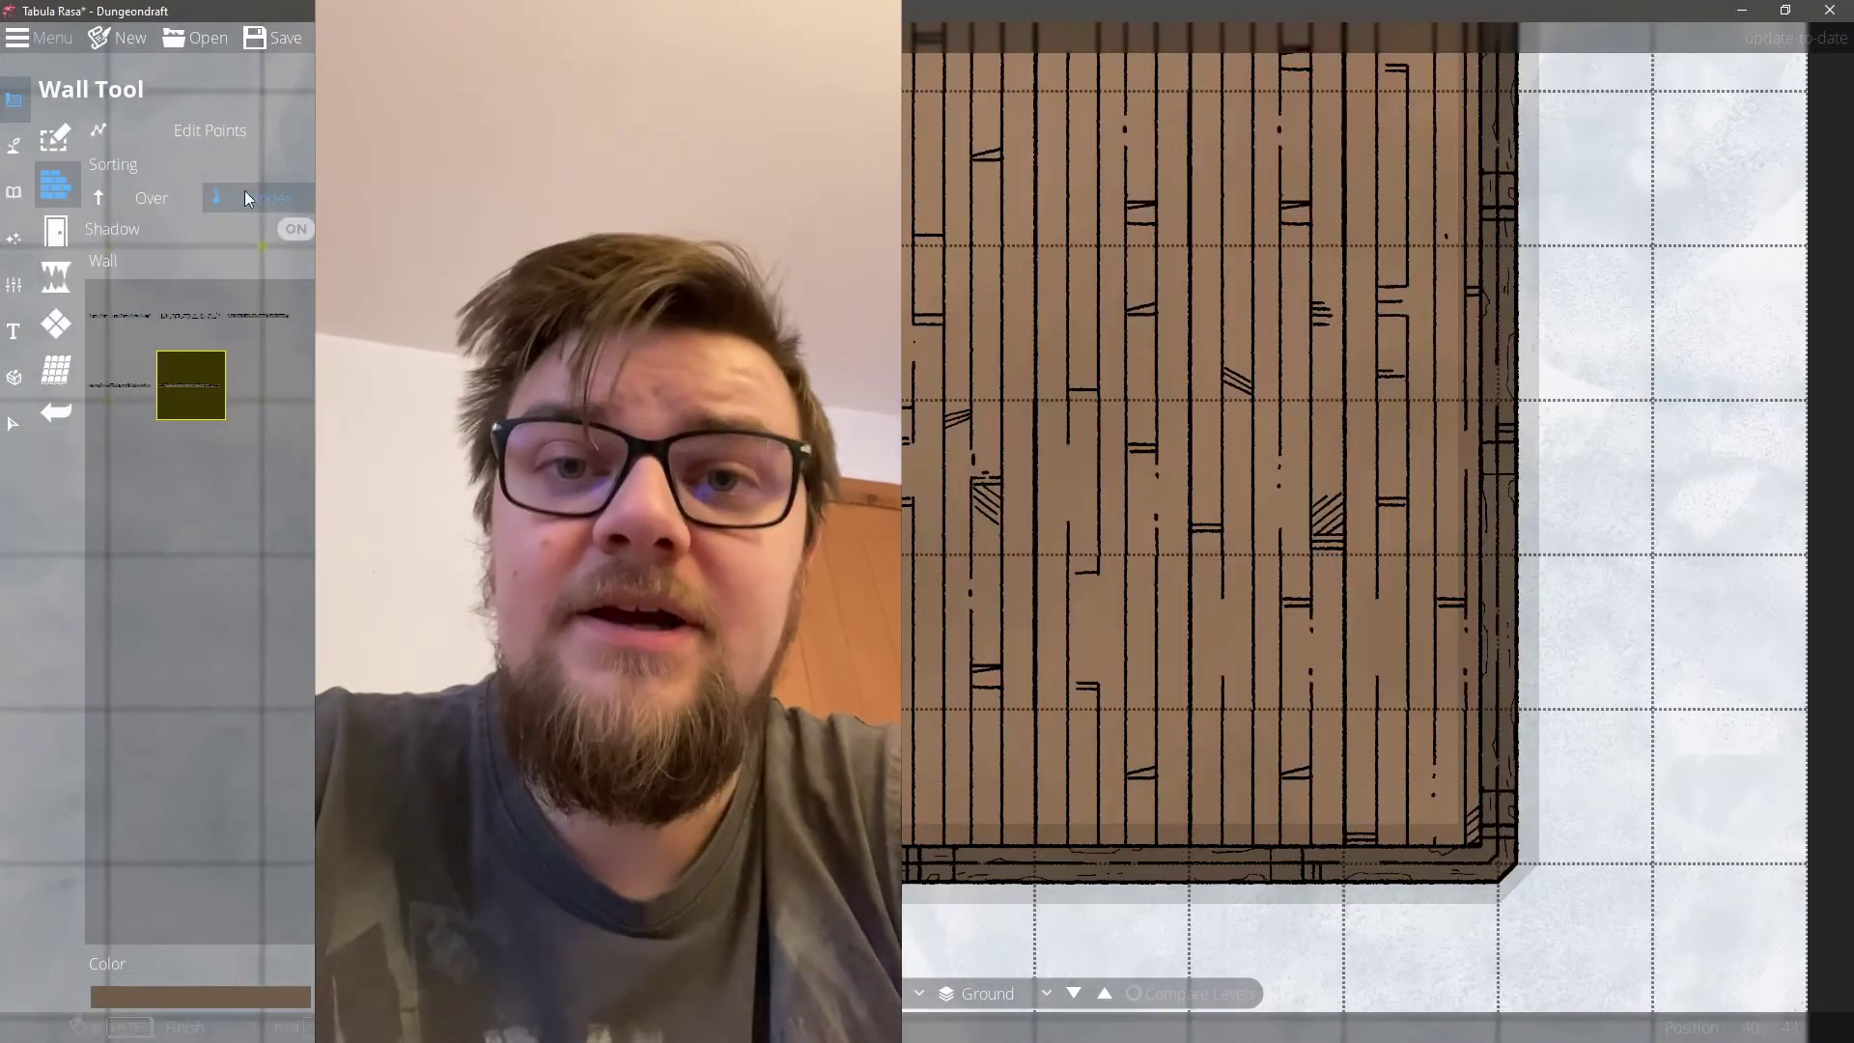
click(1188, 864)
click(1189, 554)
click(1498, 554)
right_click(1498, 555)
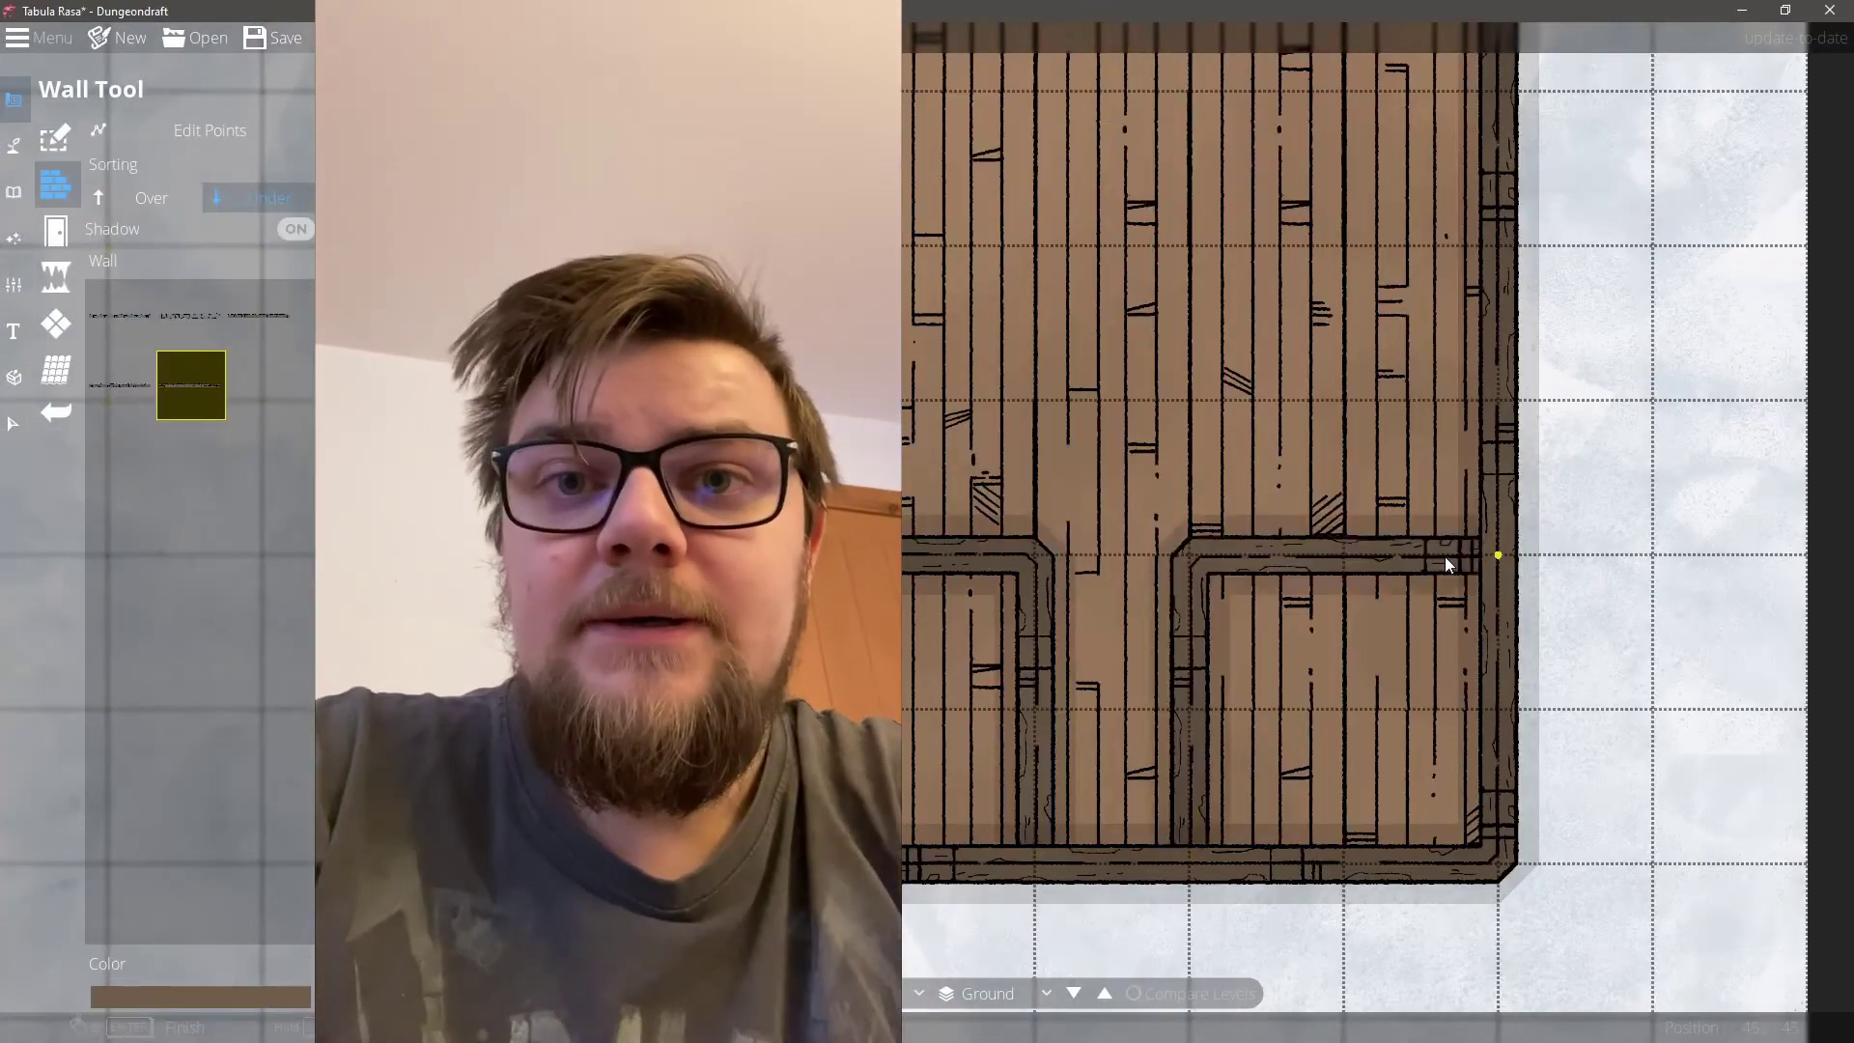
click(1068, 912)
click(1068, 602)
click(914, 603)
right_click(914, 602)
Step: Add further matching cell walls on both sides of the corridor, each two squares farther up the building
click(1086, 882)
click(1087, 573)
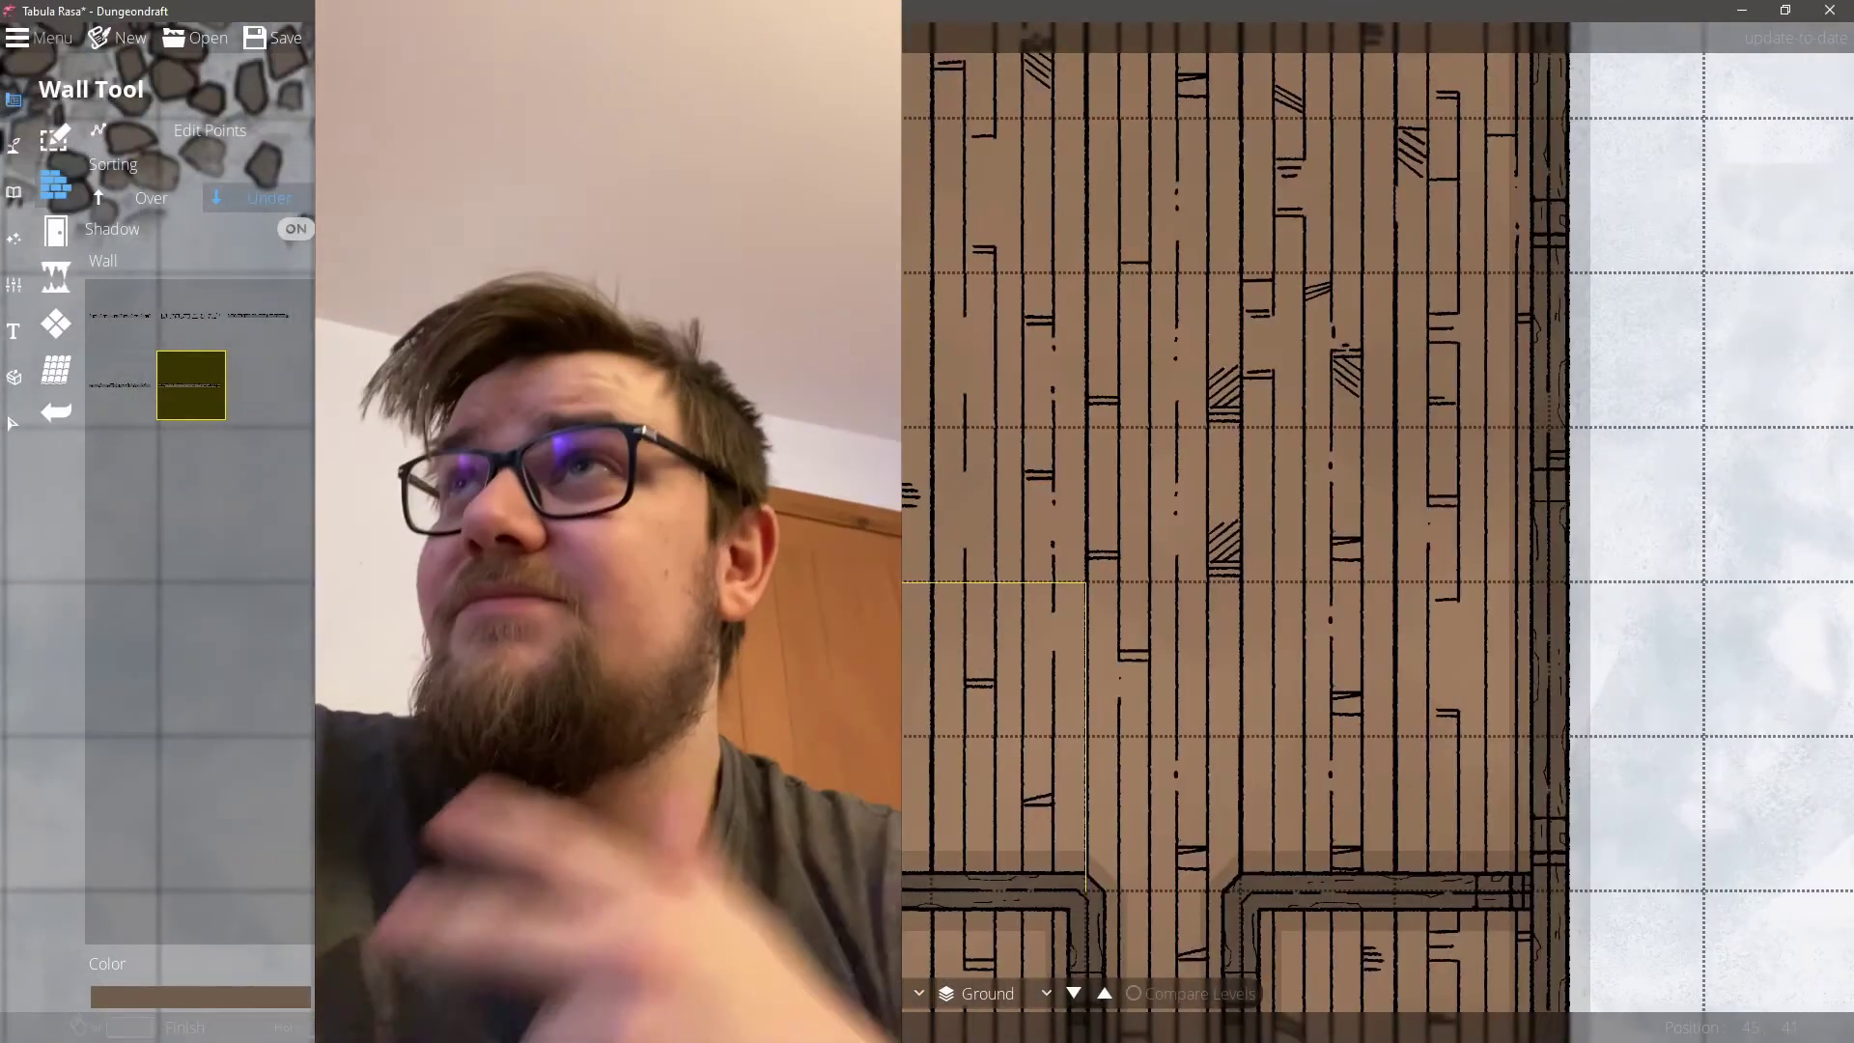
click(778, 573)
right_click(777, 573)
click(1241, 881)
click(1240, 572)
click(1549, 572)
right_click(1550, 573)
click(840, 515)
right_click(840, 516)
Step: Place barred doors in the corridor walls of the cells on the left of the corridor
click(55, 231)
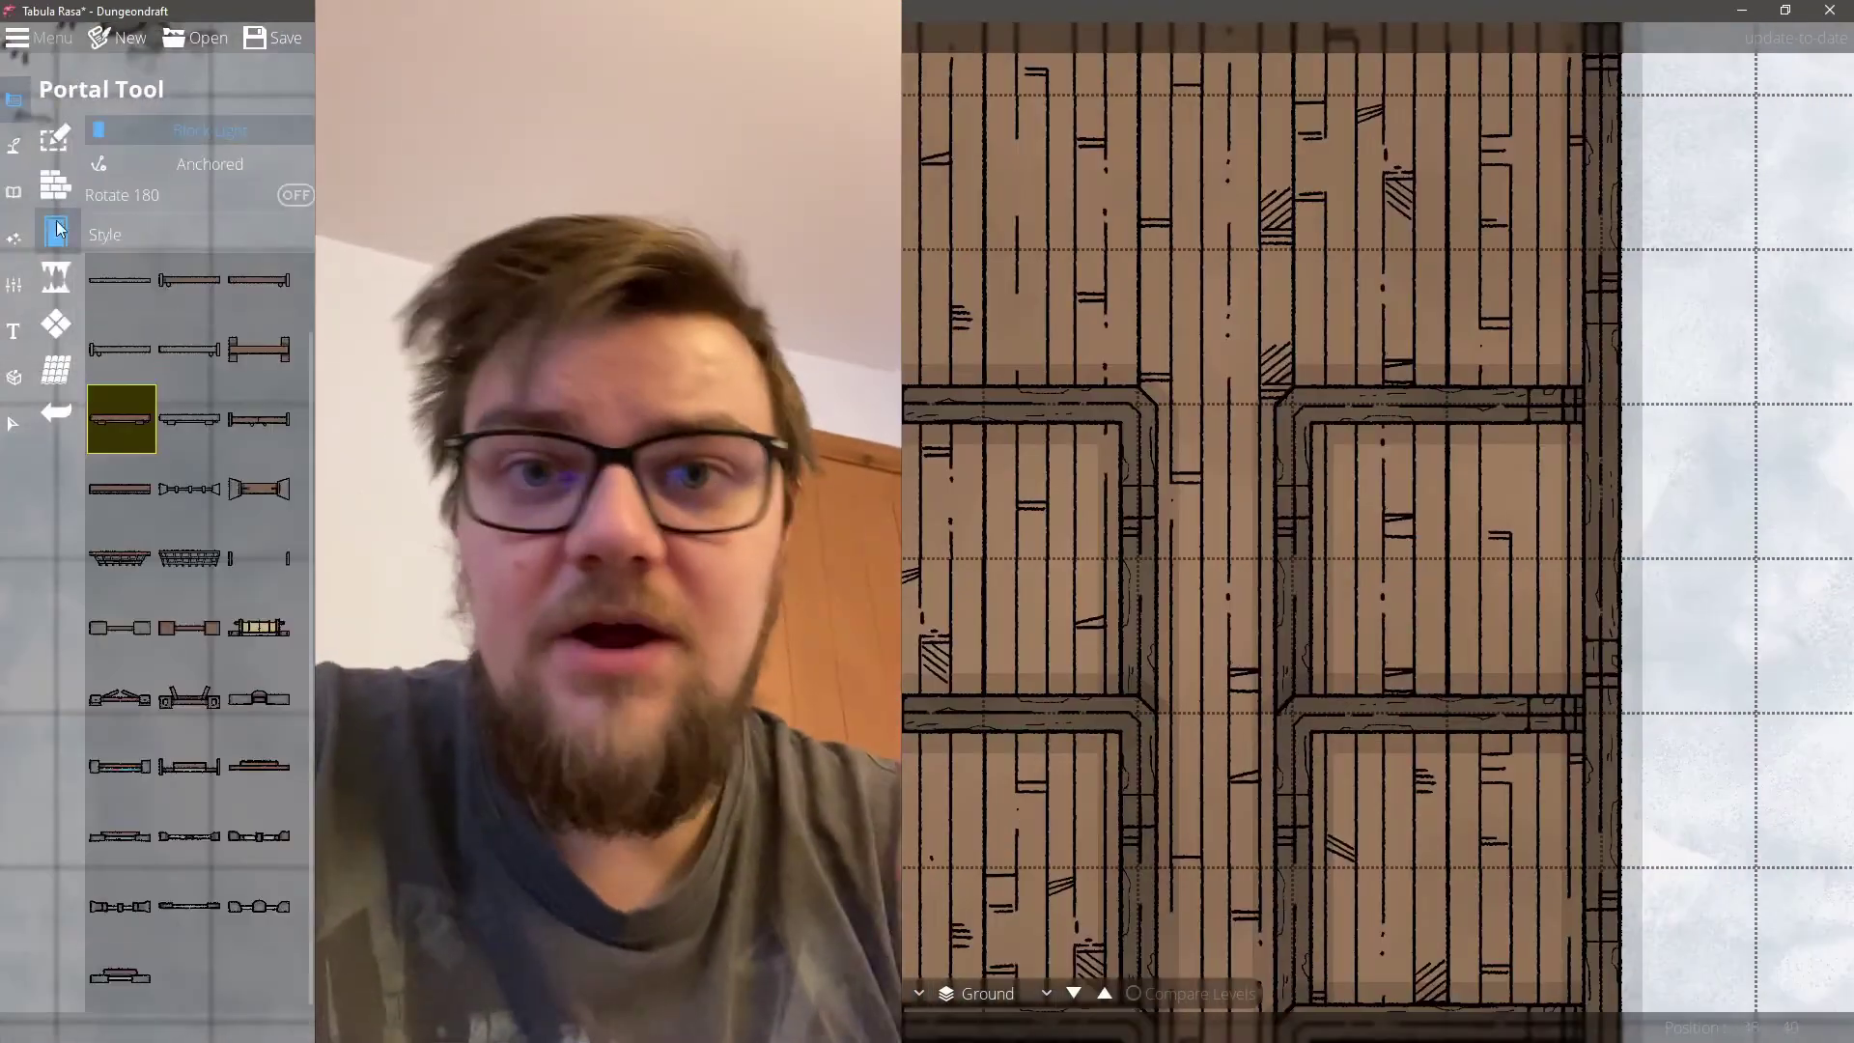
click(190, 558)
click(1139, 558)
click(1261, 567)
key(ctrl+z)
click(1142, 867)
click(1161, 615)
Step: Place barred doors rotated 180 degrees in the corridor walls of the cells on the right of the corridor
right_click(1233, 584)
click(1315, 615)
click(1313, 306)
key(s)
key(s)
key(s)
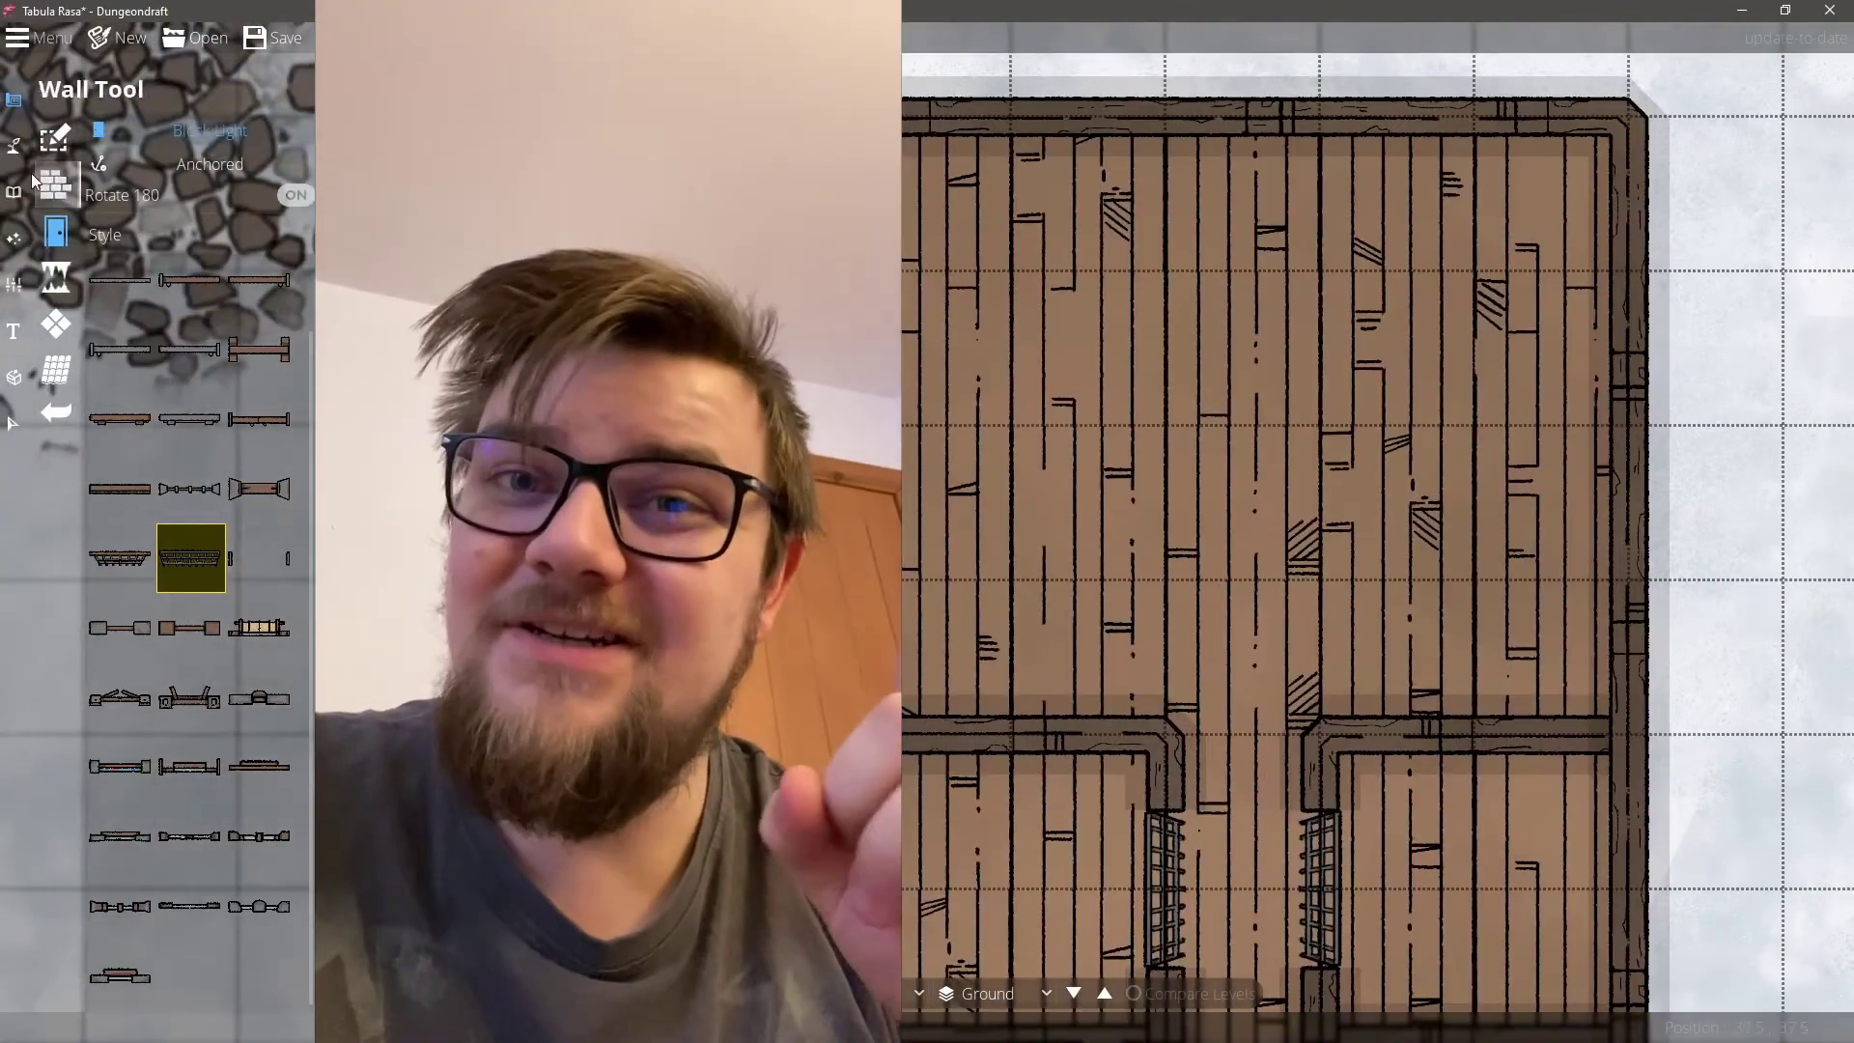
Step: Search the object library for "bed" and pick the wide bed with rumpled covers
click(13, 191)
click(55, 139)
text(bed)
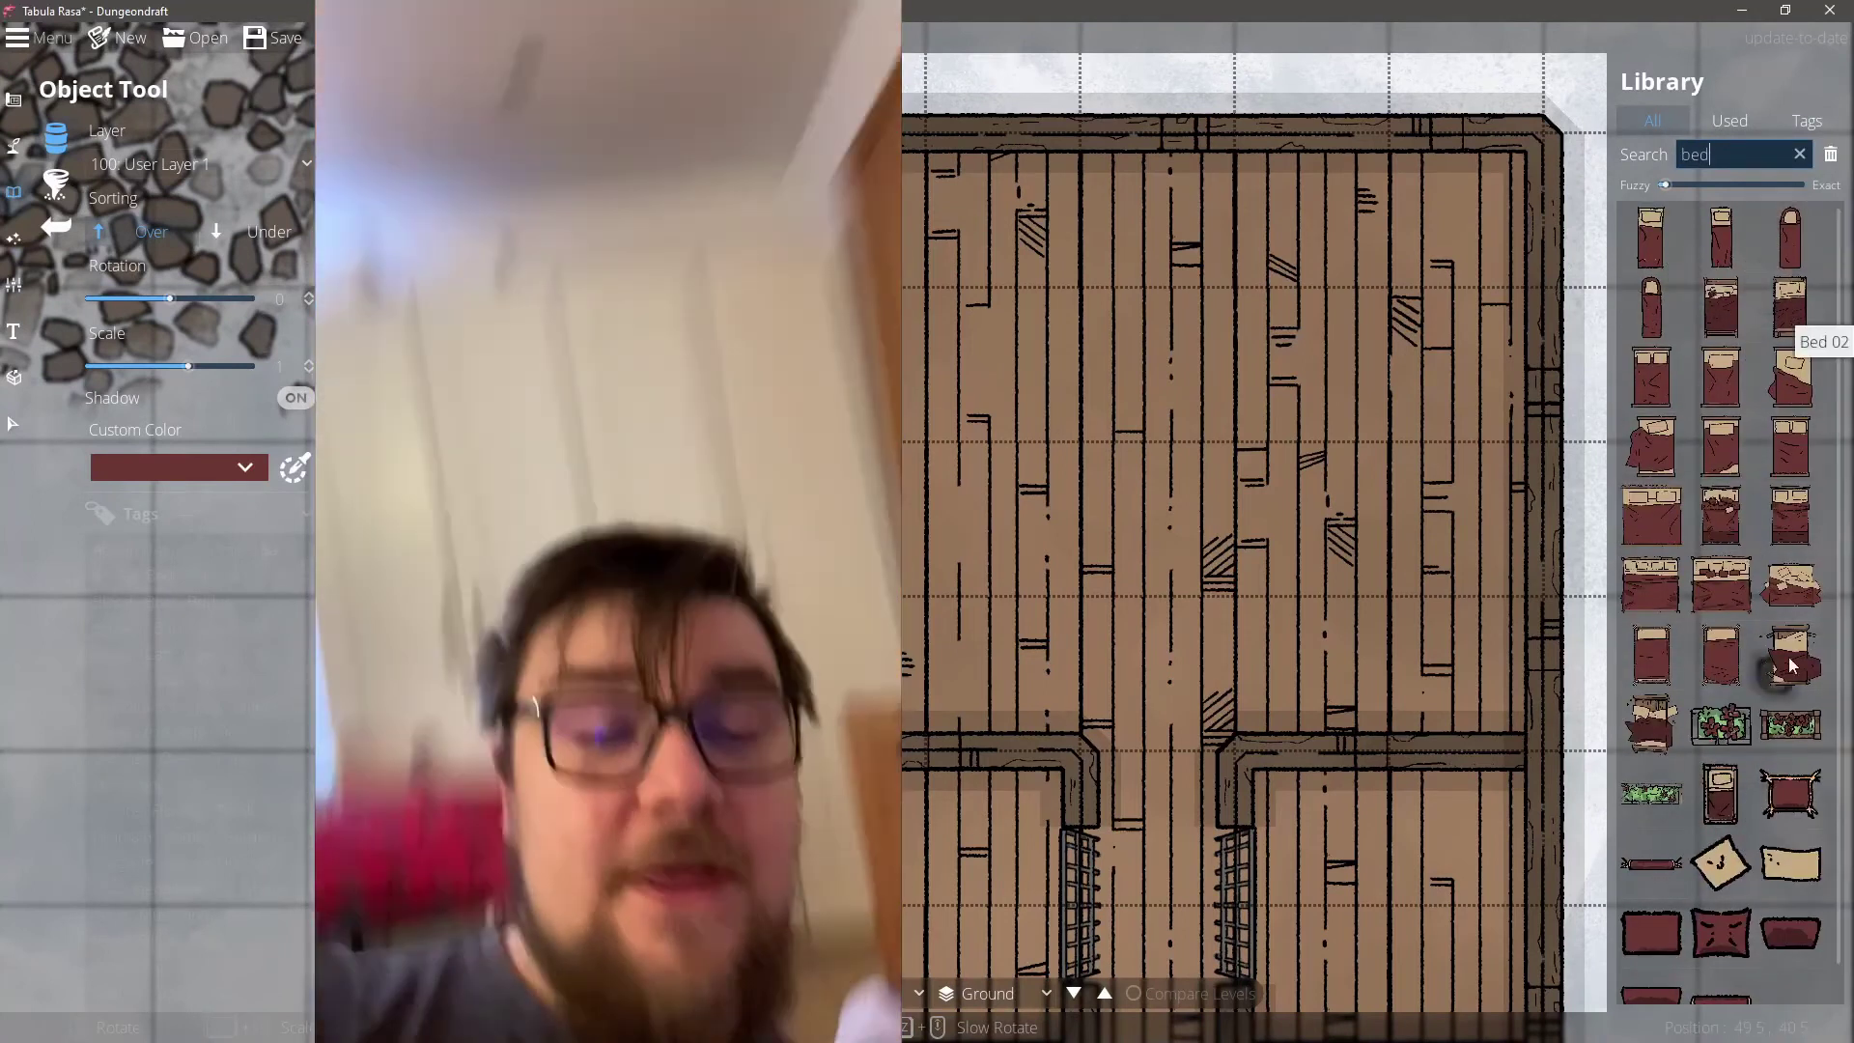
scroll(1775, 766, down, 1)
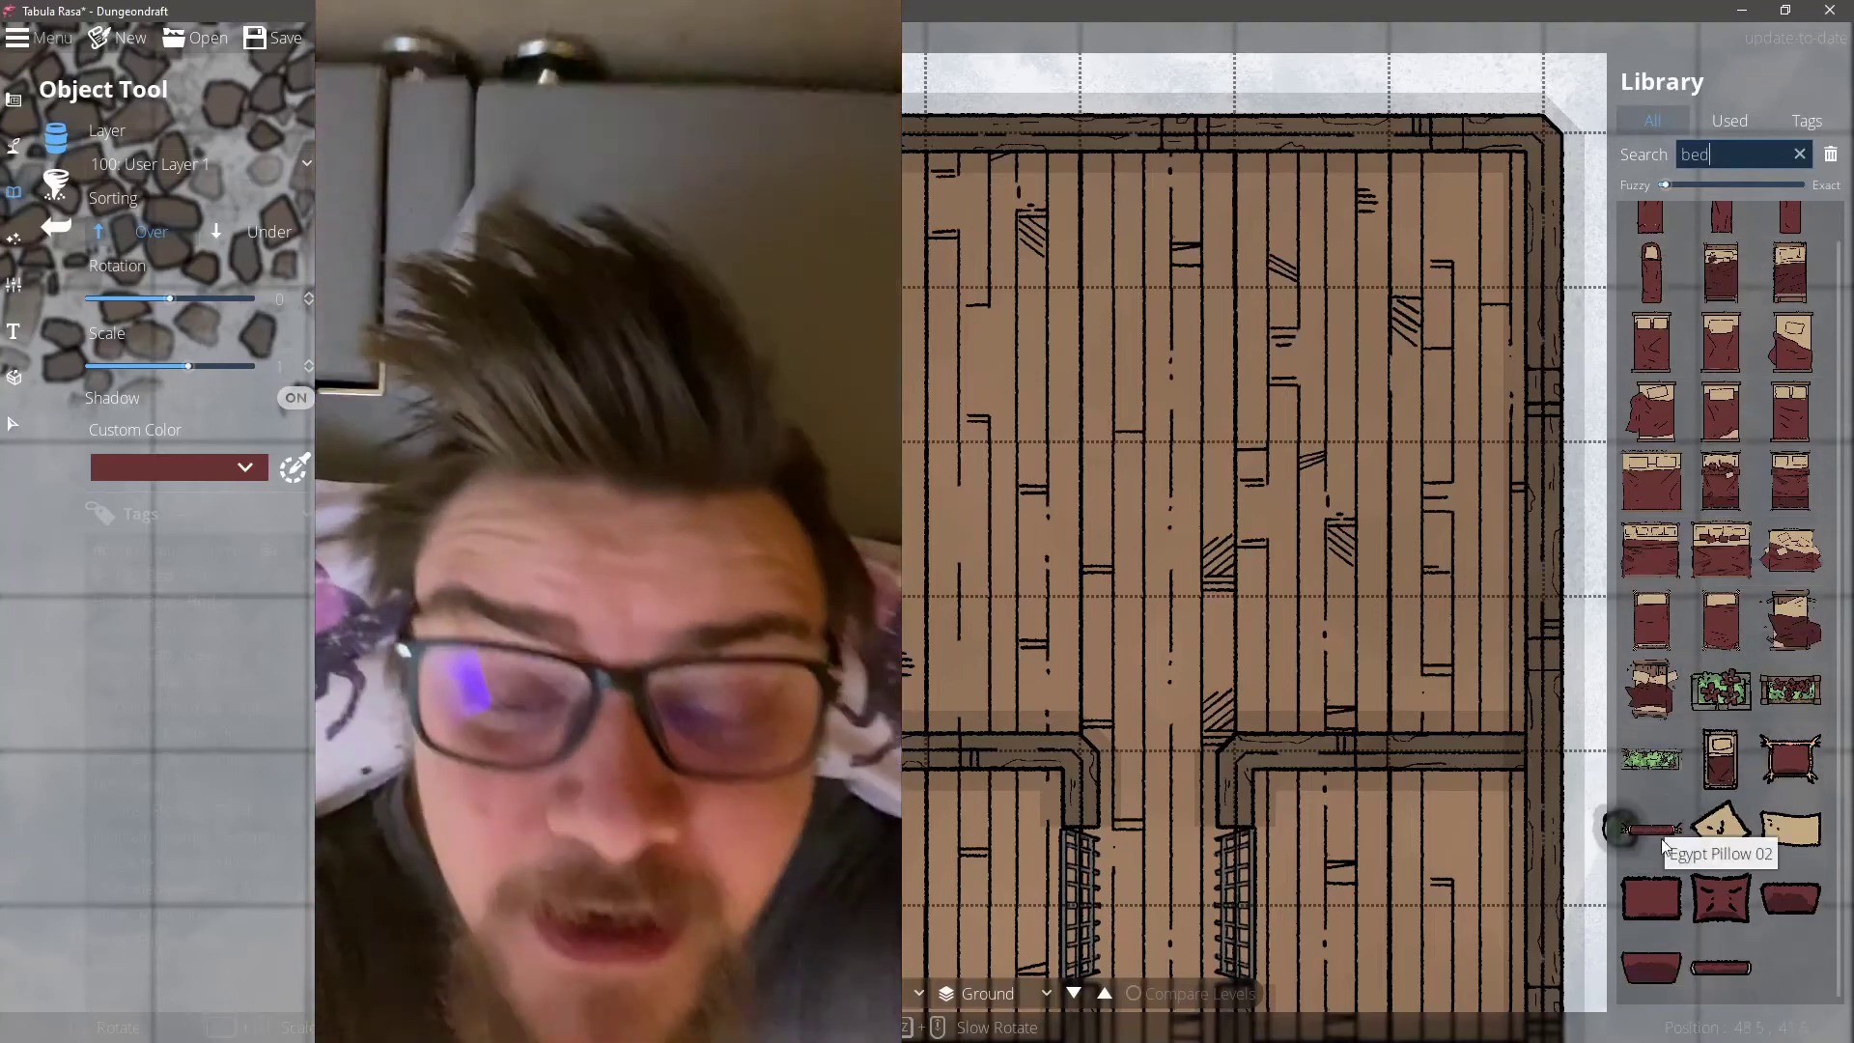
scroll(1750, 302, up, 1)
click(1726, 305)
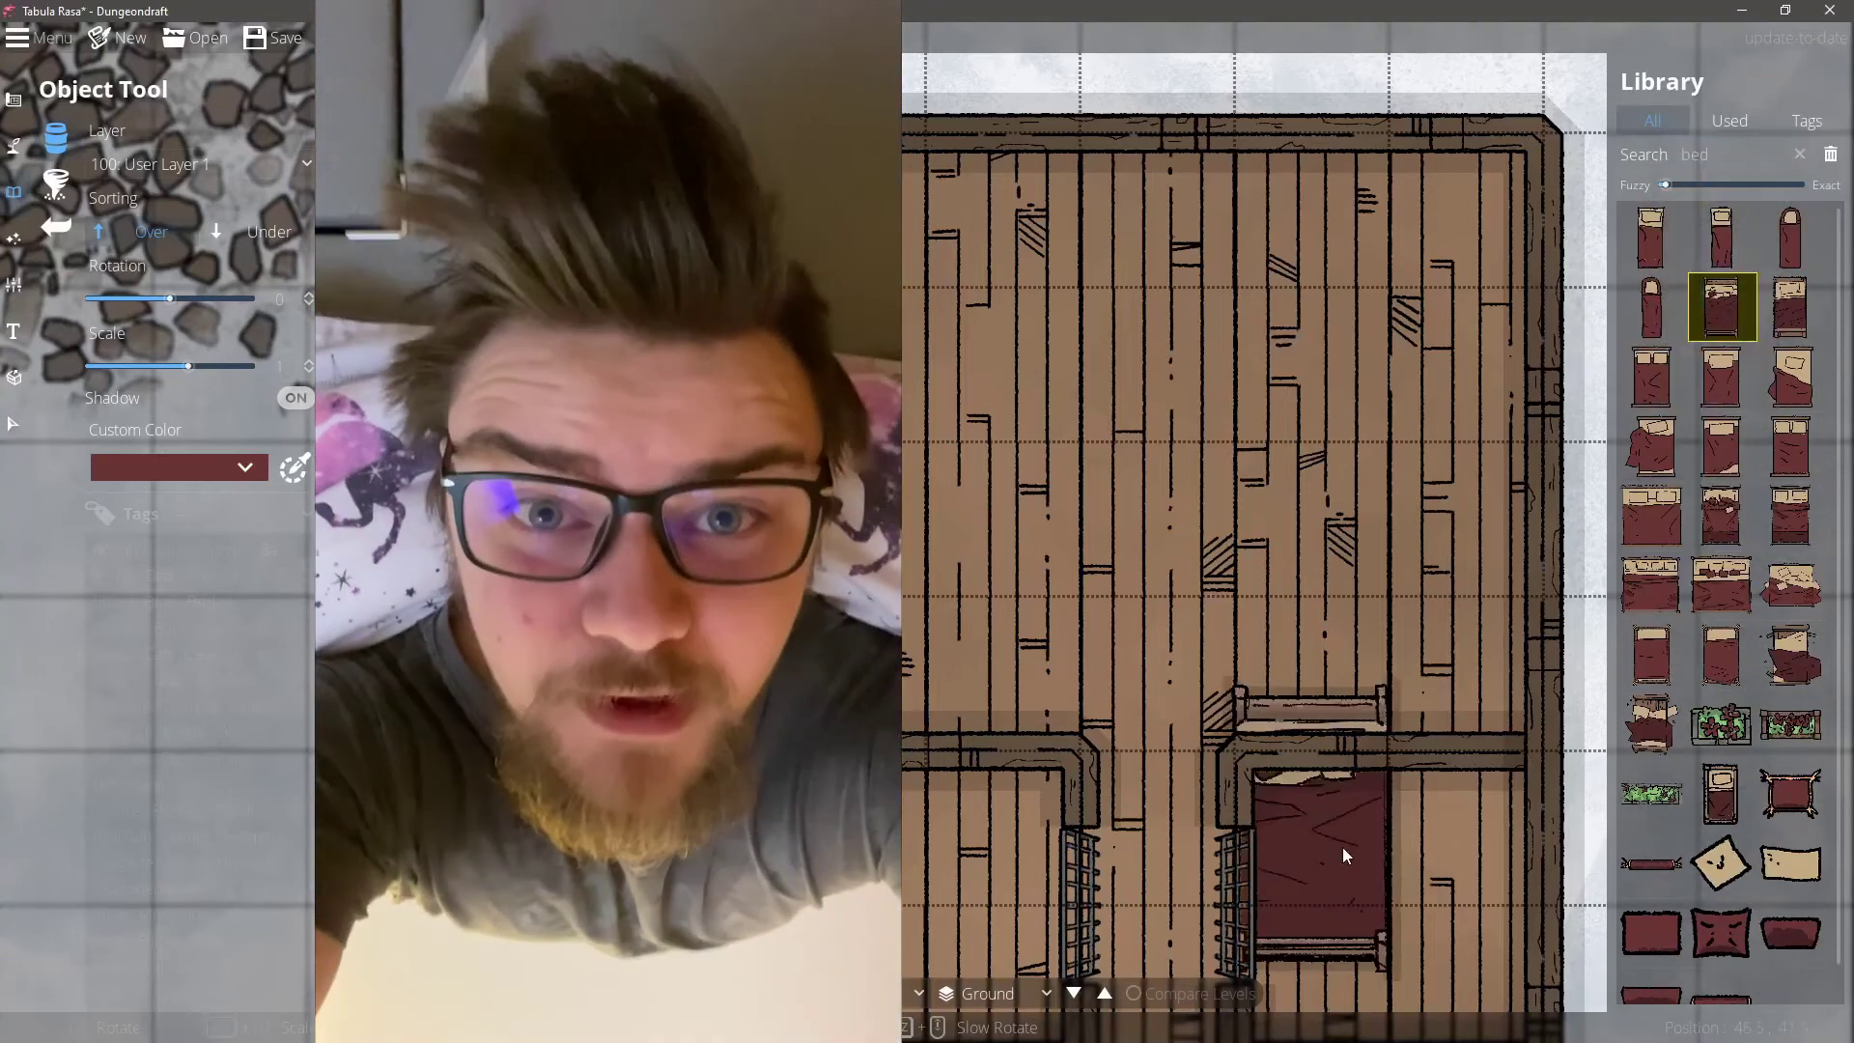
drag(1333, 815, 1290, 380)
Step: Set the bed's scale to 0.71 and its custom color to dark grey
drag(188, 366, 175, 366)
click(249, 471)
click(104, 541)
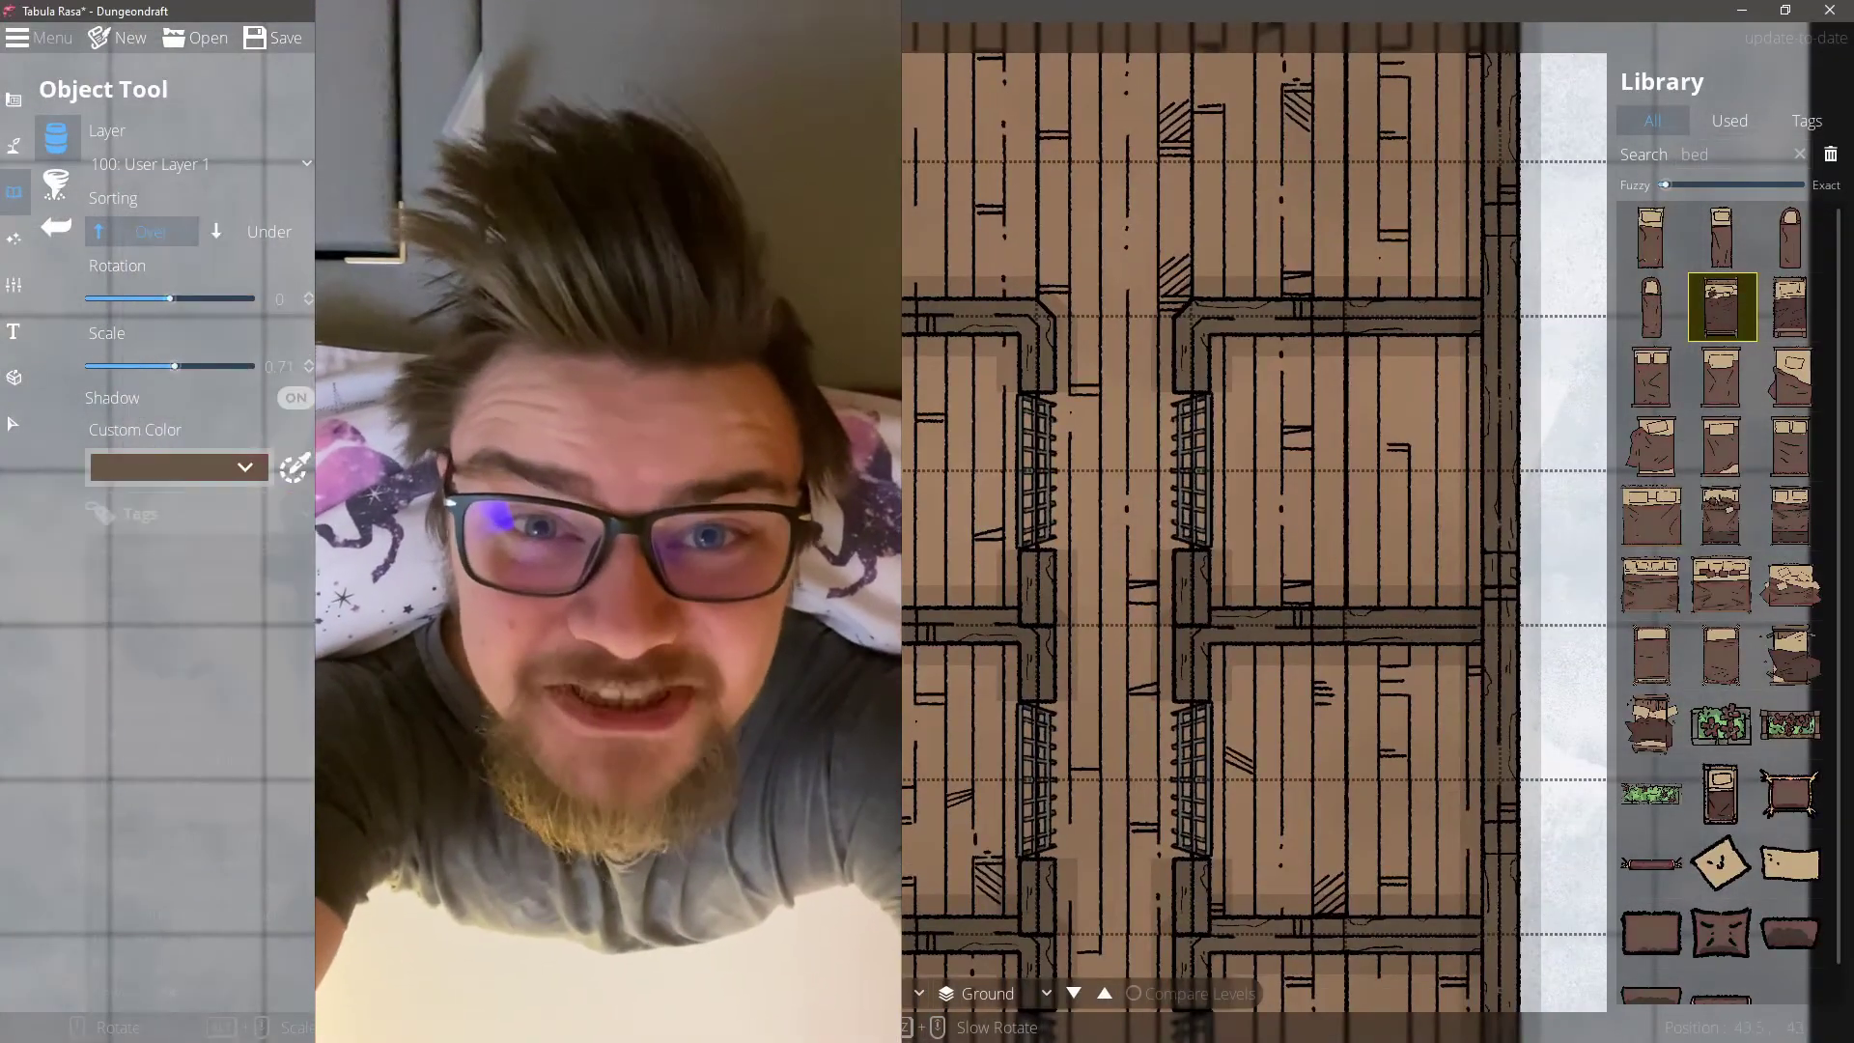
click(245, 469)
click(243, 645)
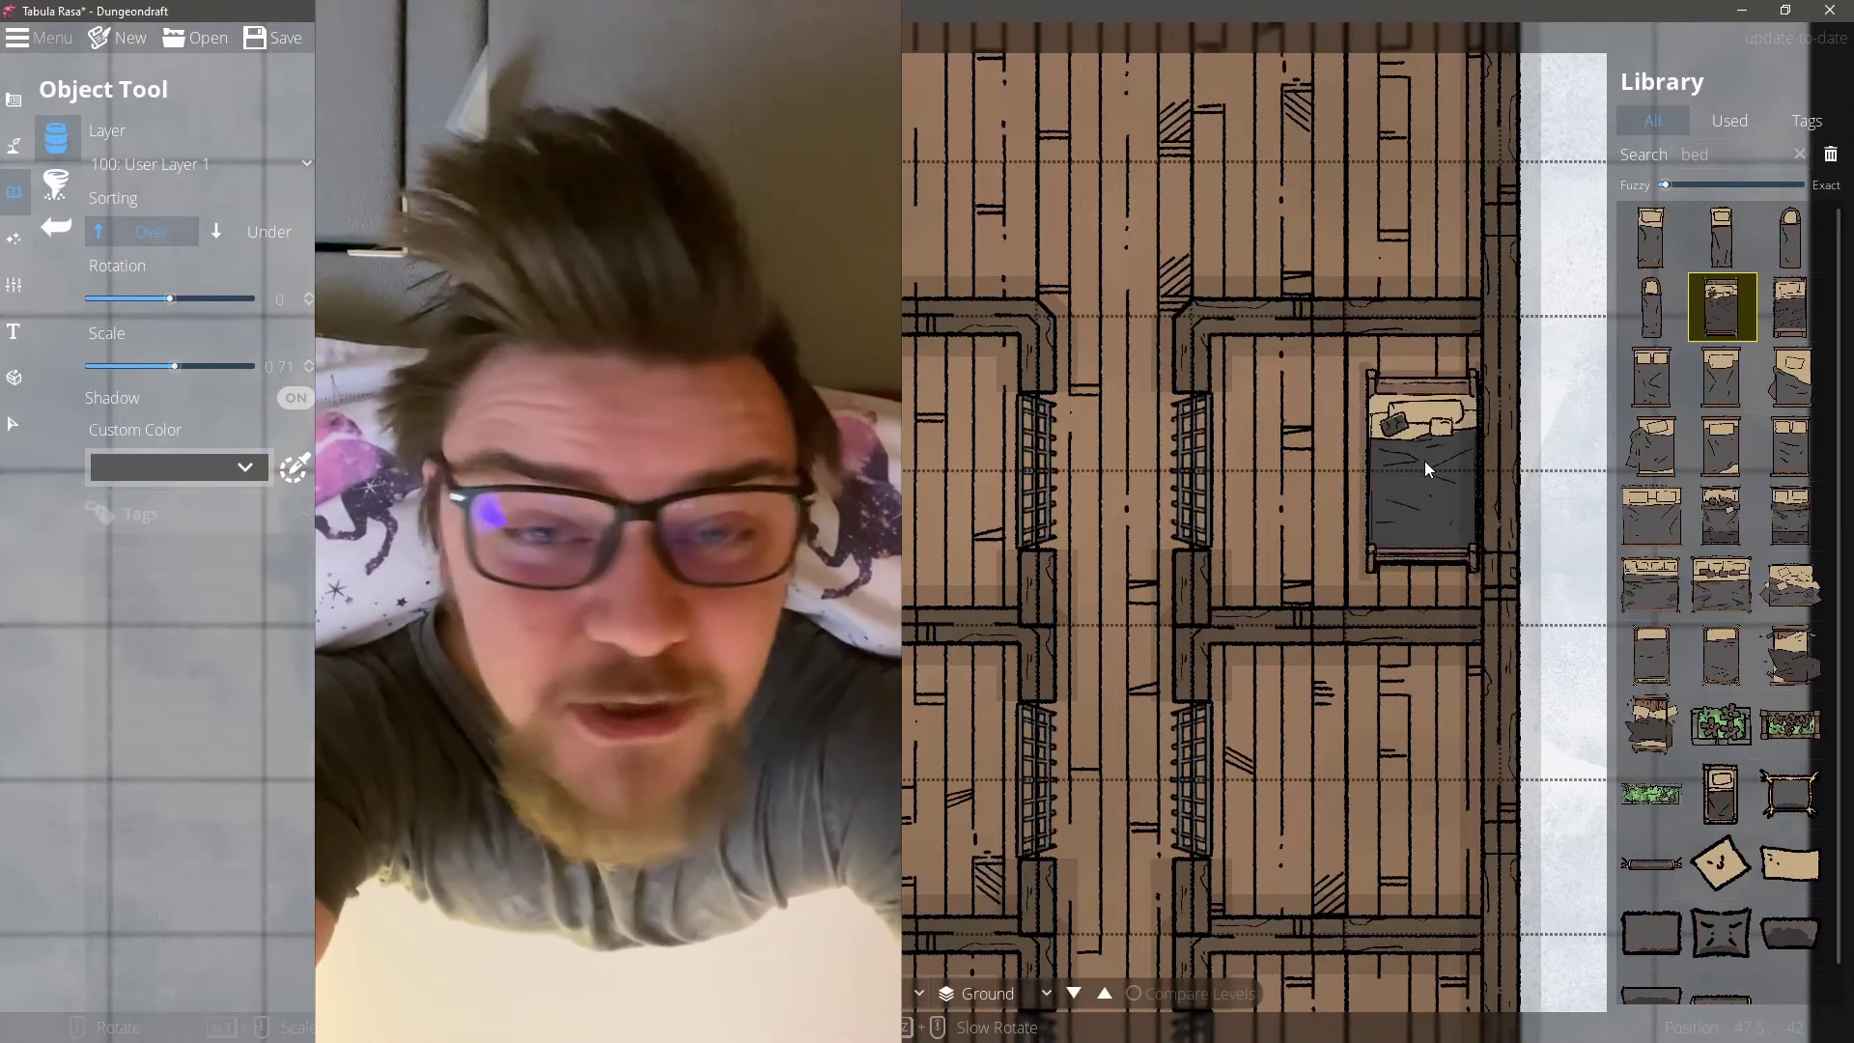
Step: Place a bed against the outer wall in each of the three cells on the right of the corridor
click(1424, 470)
click(1403, 811)
drag(1403, 811, 1372, 472)
click(1394, 749)
drag(1043, 251, 905, 338)
scroll(902, 589, down, 1)
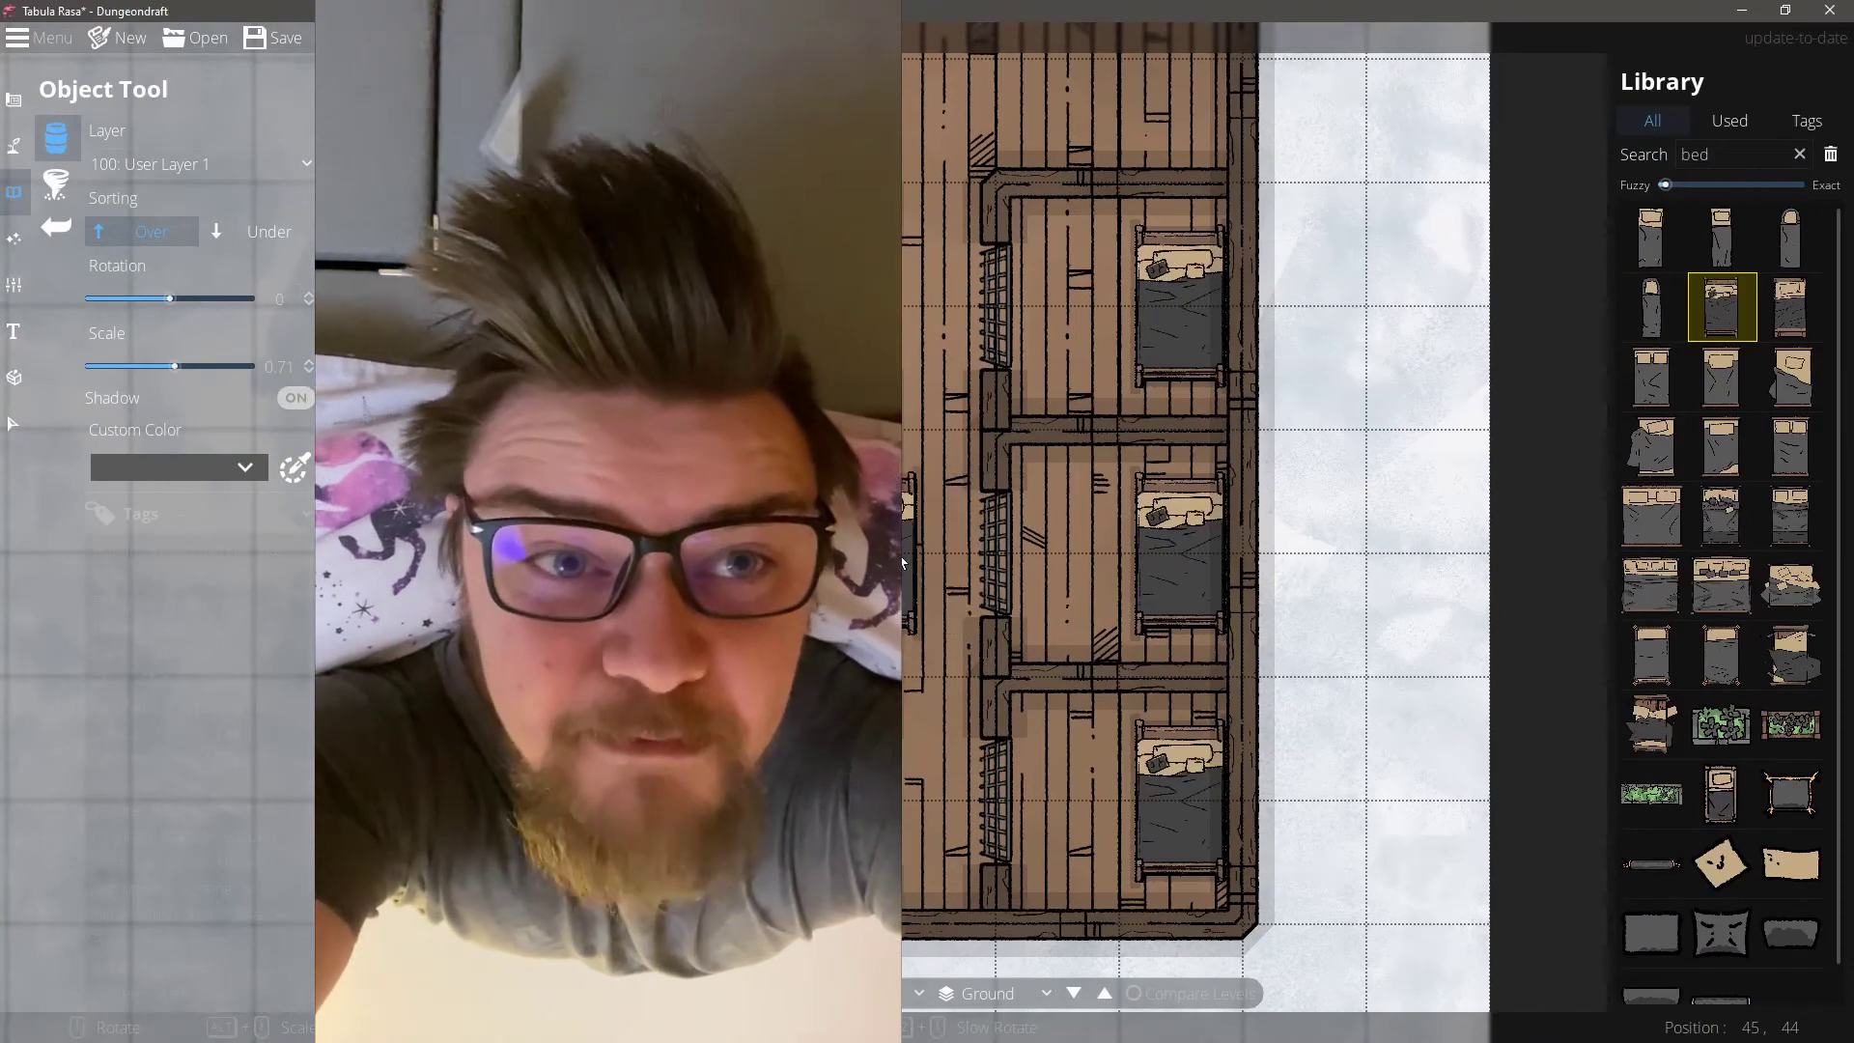
Step: Search the object library for "table", pick the round wooden table and set its scale to 0.38
click(56, 183)
click(56, 137)
drag(1716, 155, 1620, 170)
text(table)
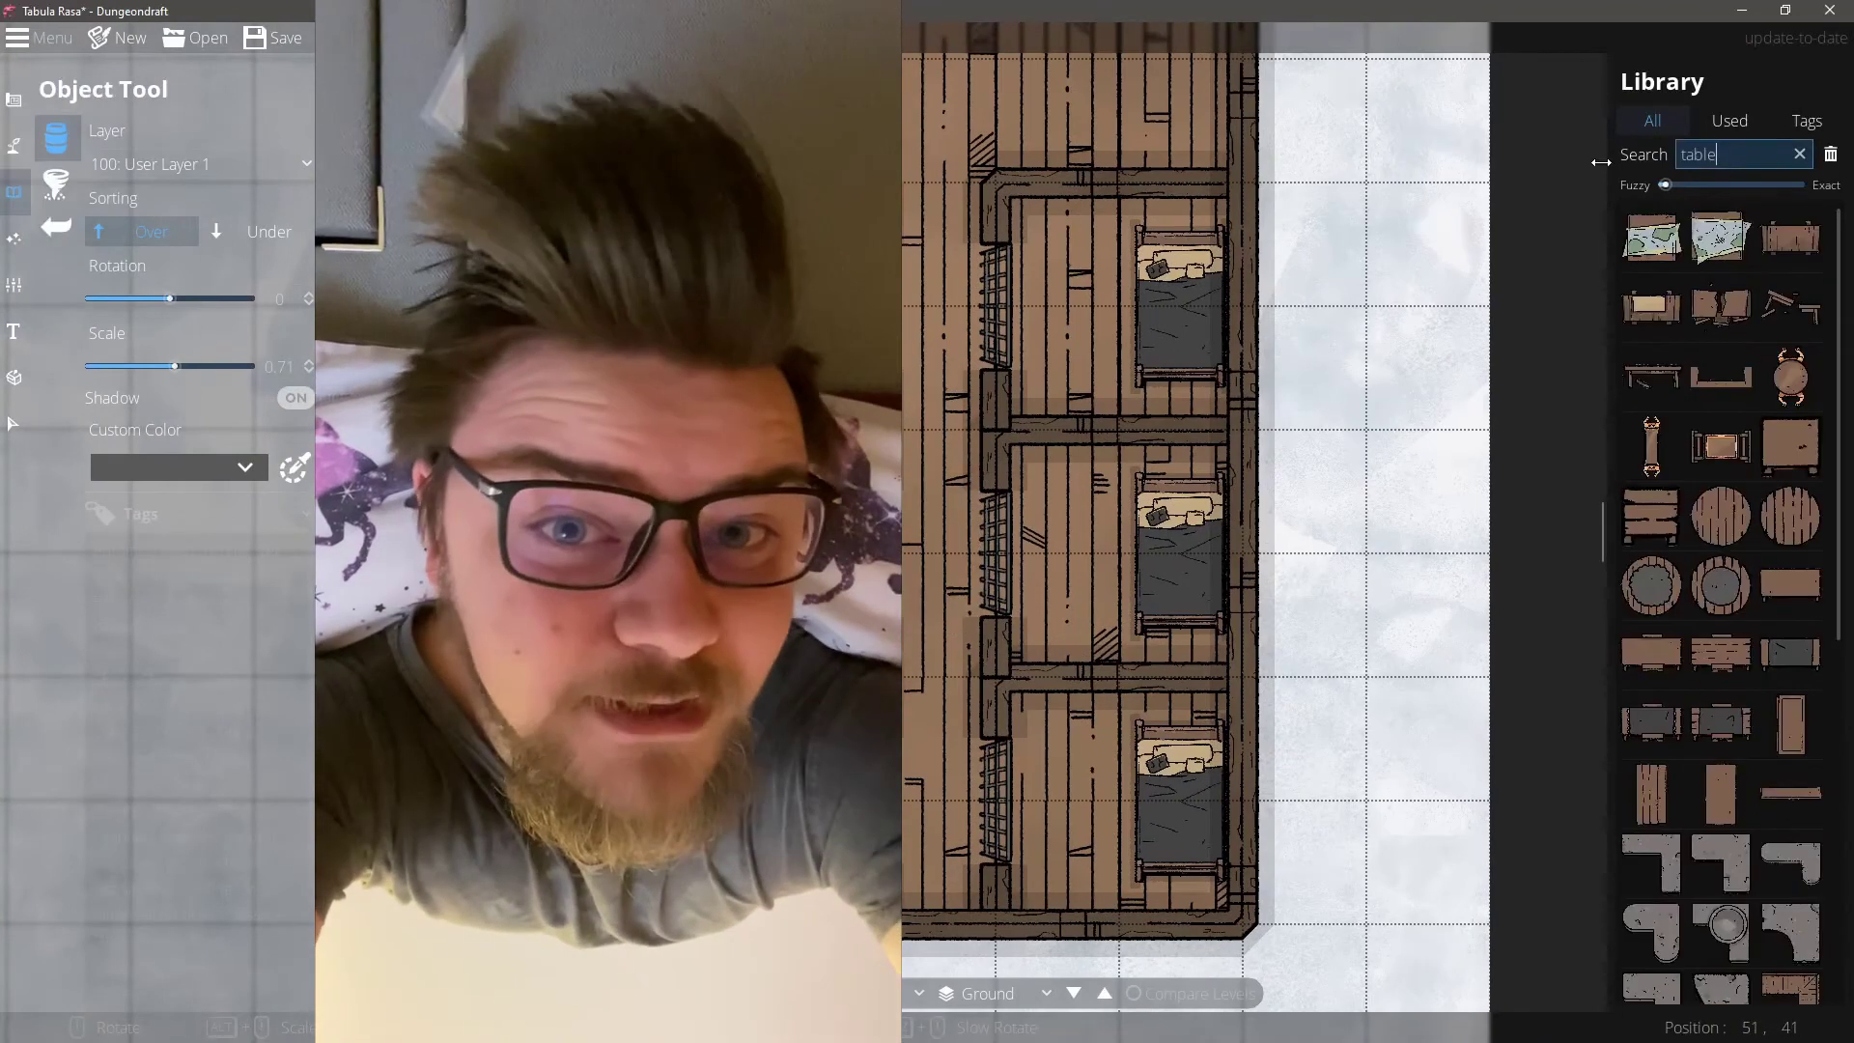
click(1743, 534)
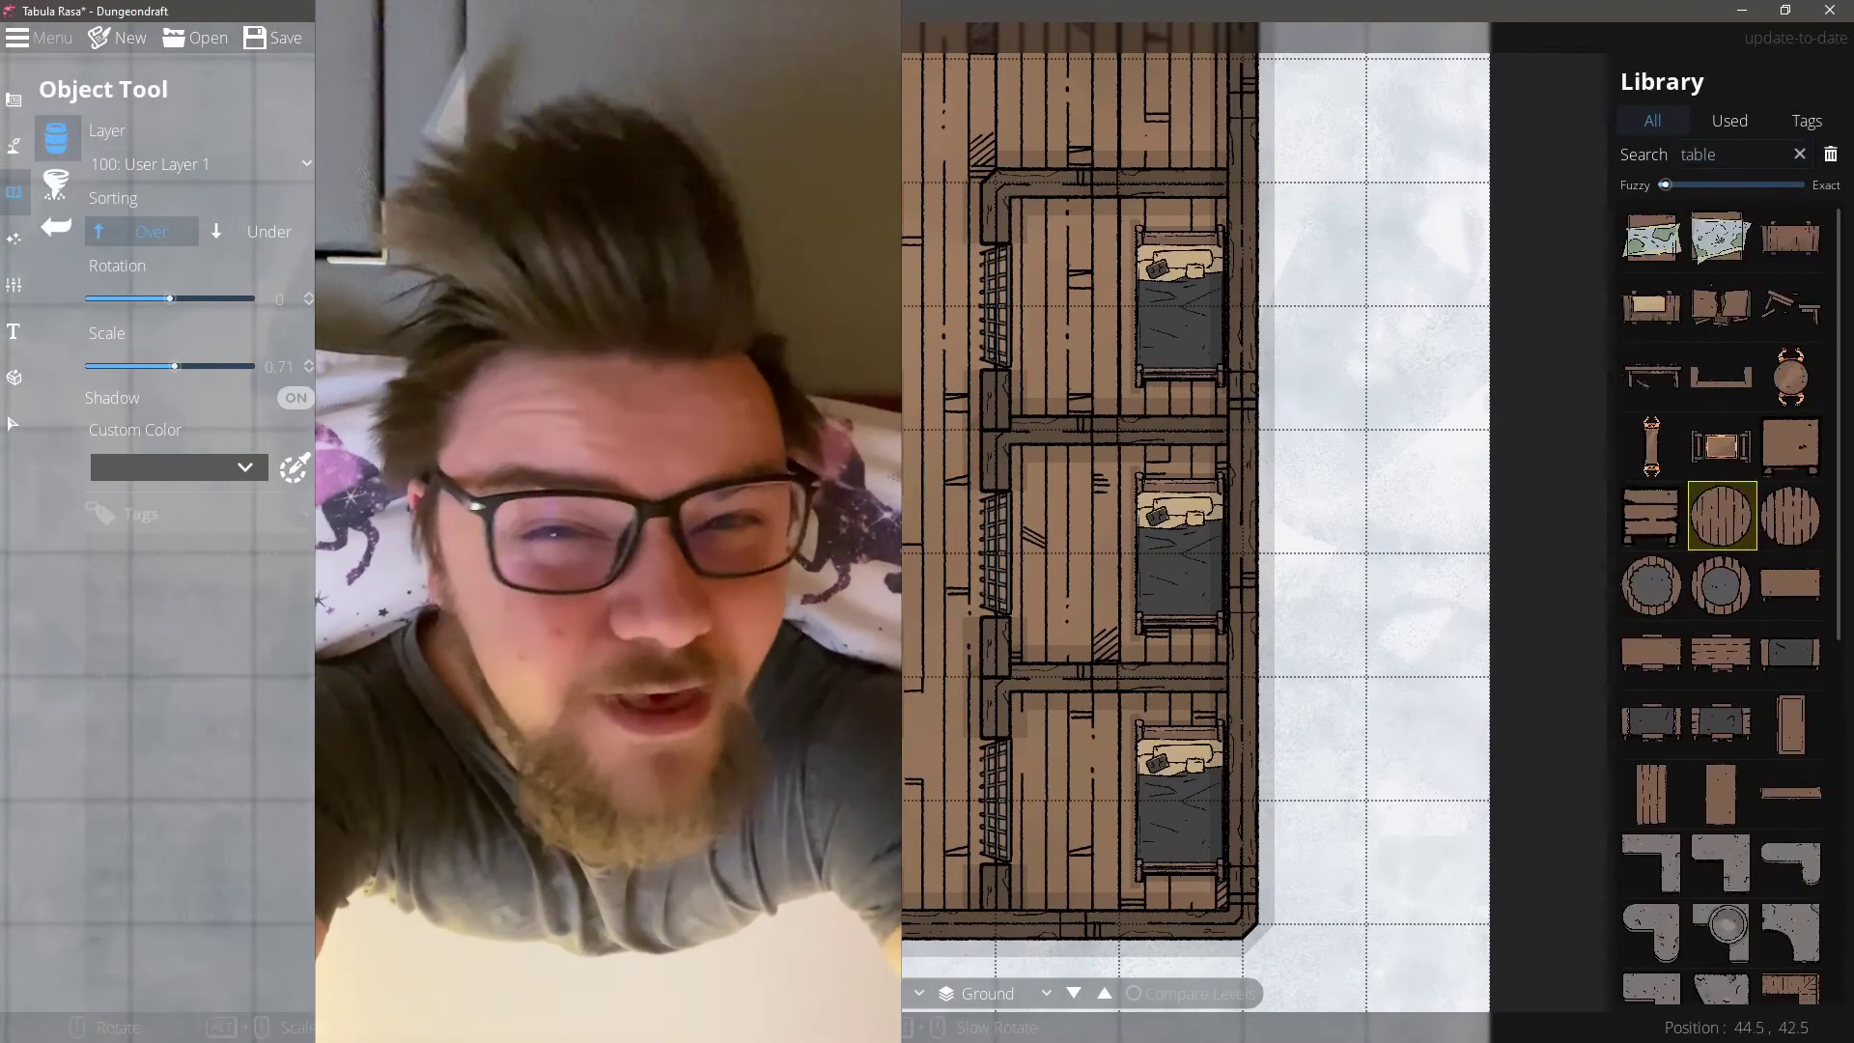
drag(174, 366, 143, 371)
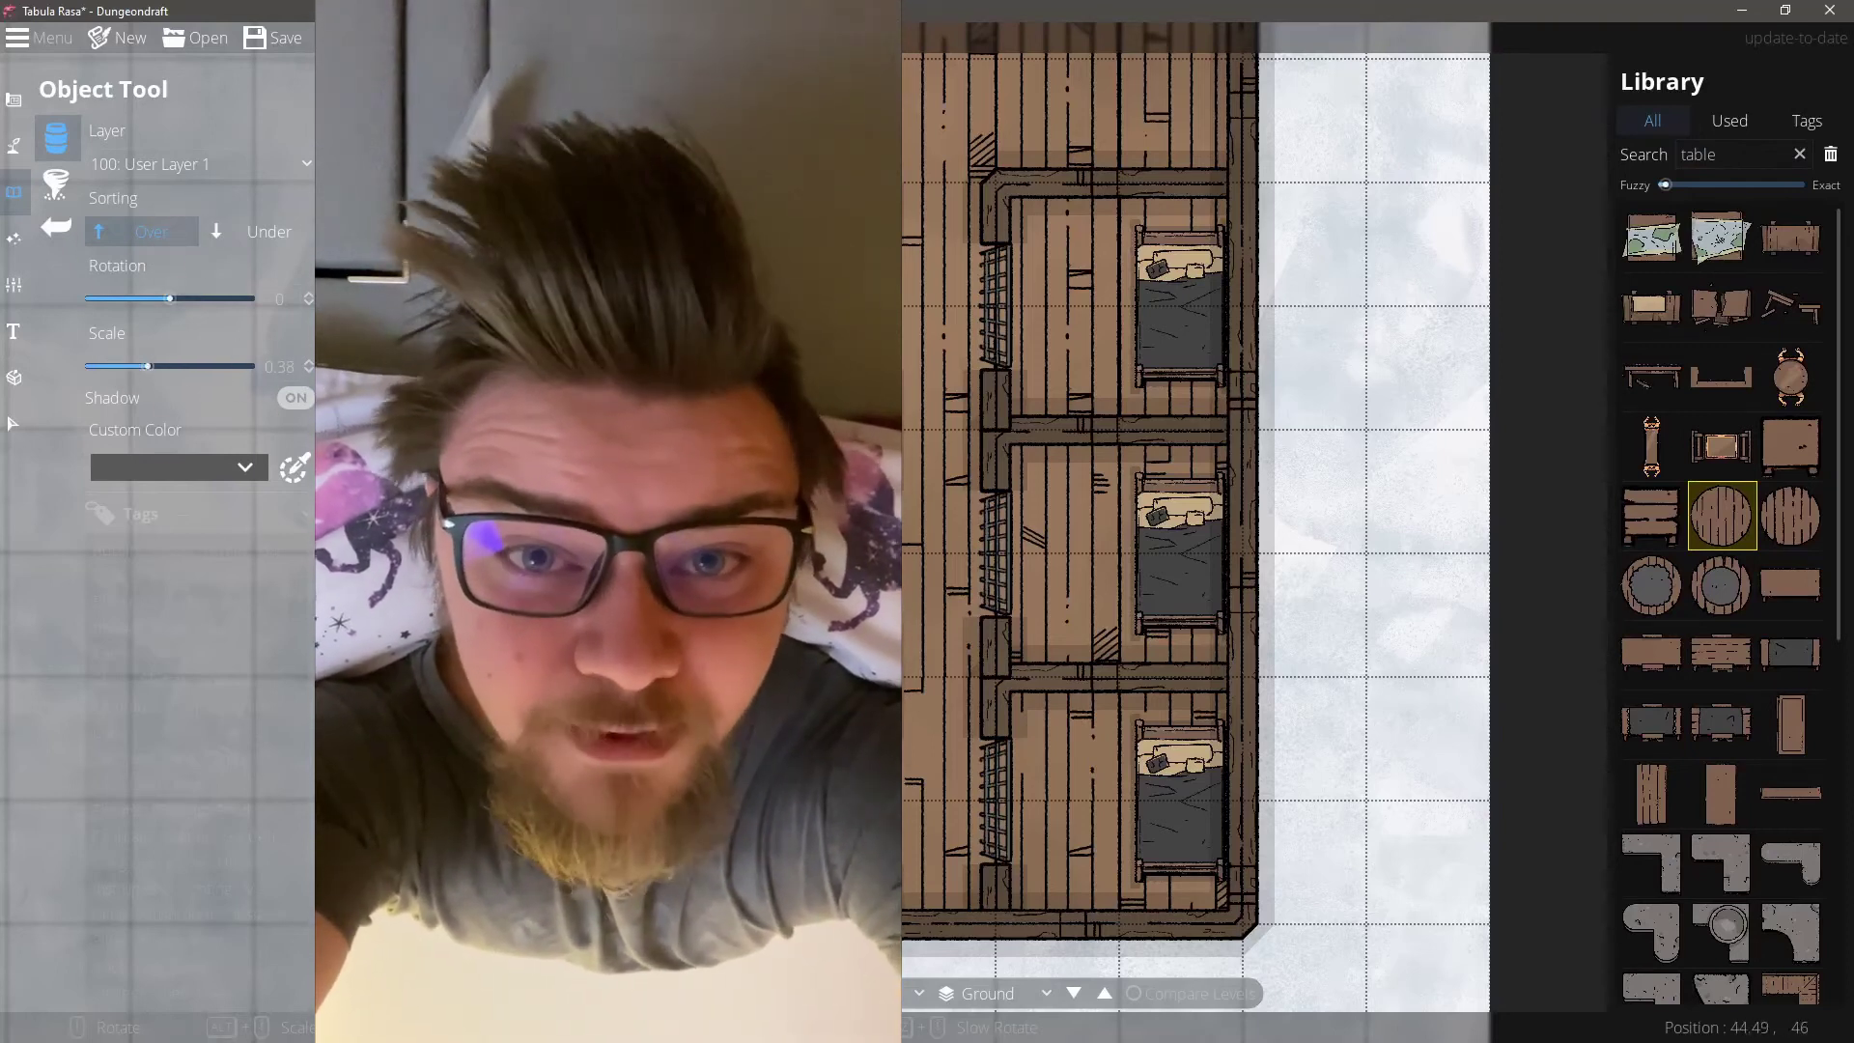
Step: Place a round table at a varied rotation in each of the three right-hand cells
scroll(967, 172, up, 2)
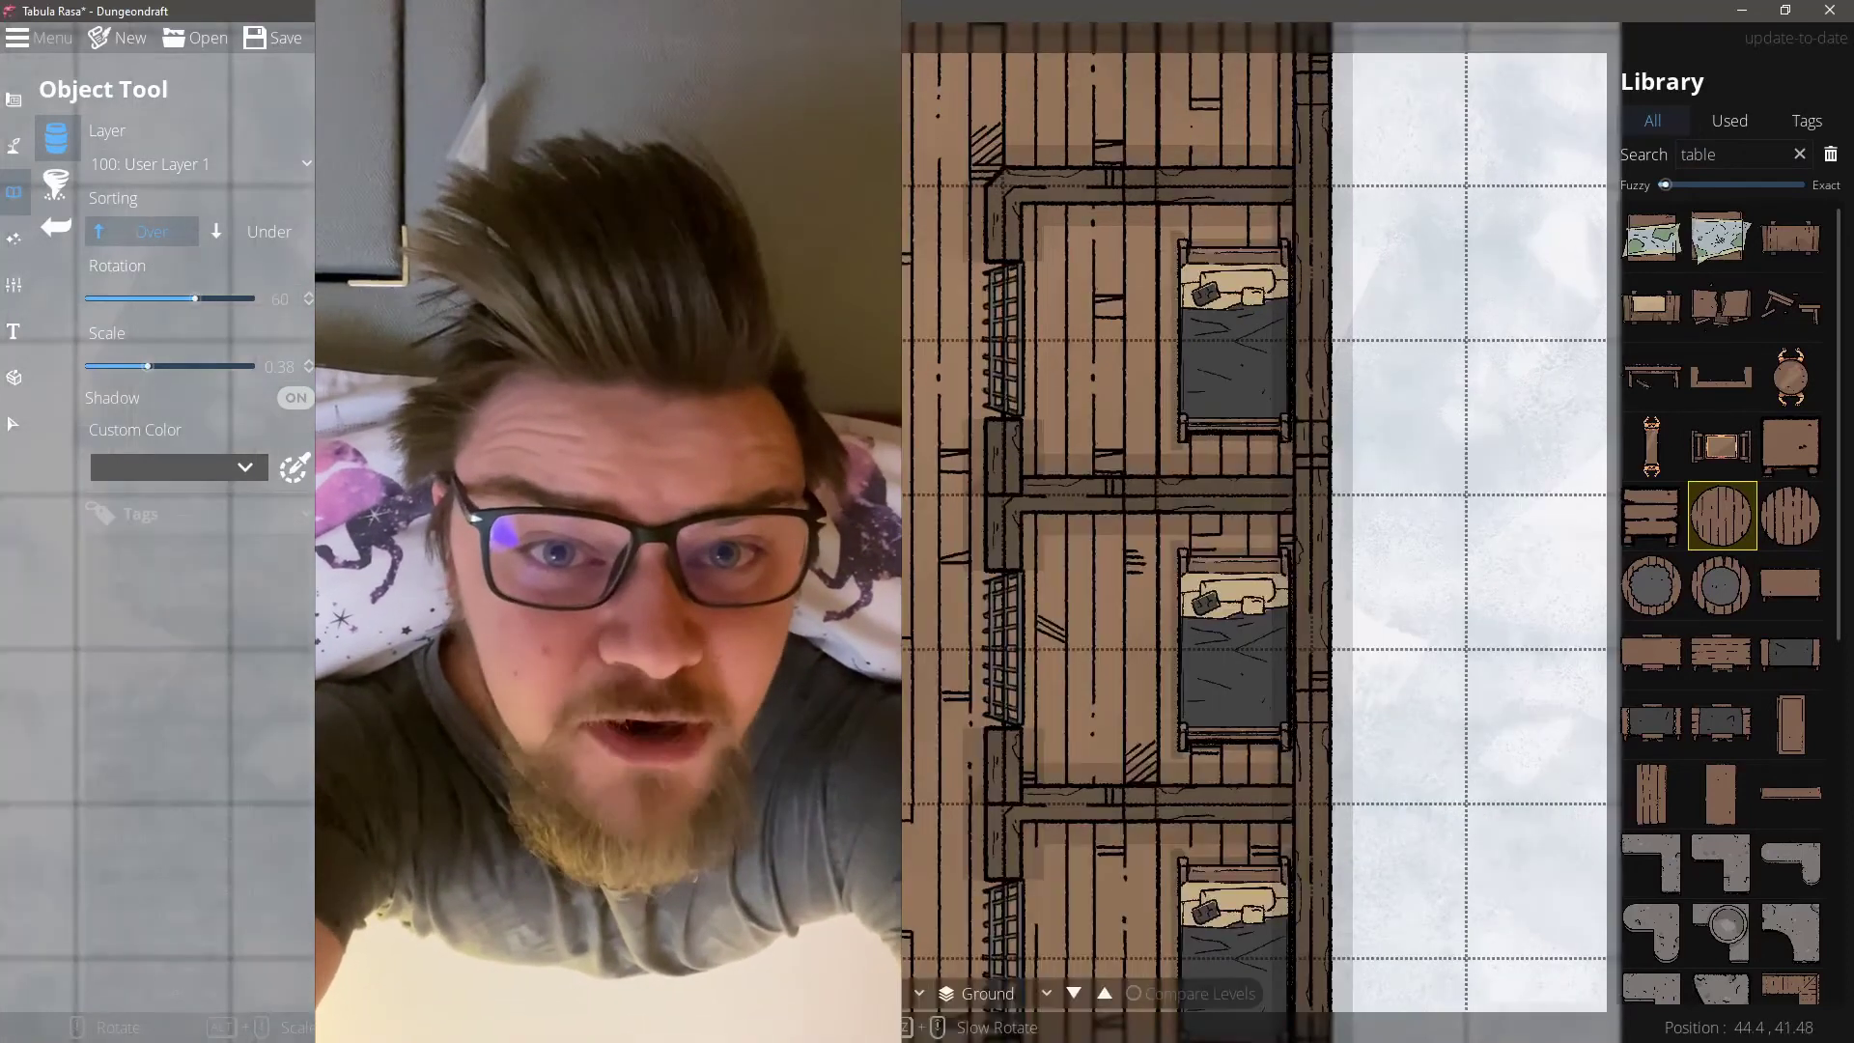
click(1127, 714)
drag(786, 873, 818, 537)
click(1087, 522)
Step: Search the object library for "chair" and place the round stool at scale 0.32 beside each cell's table
double_click(1729, 154)
text(chair)
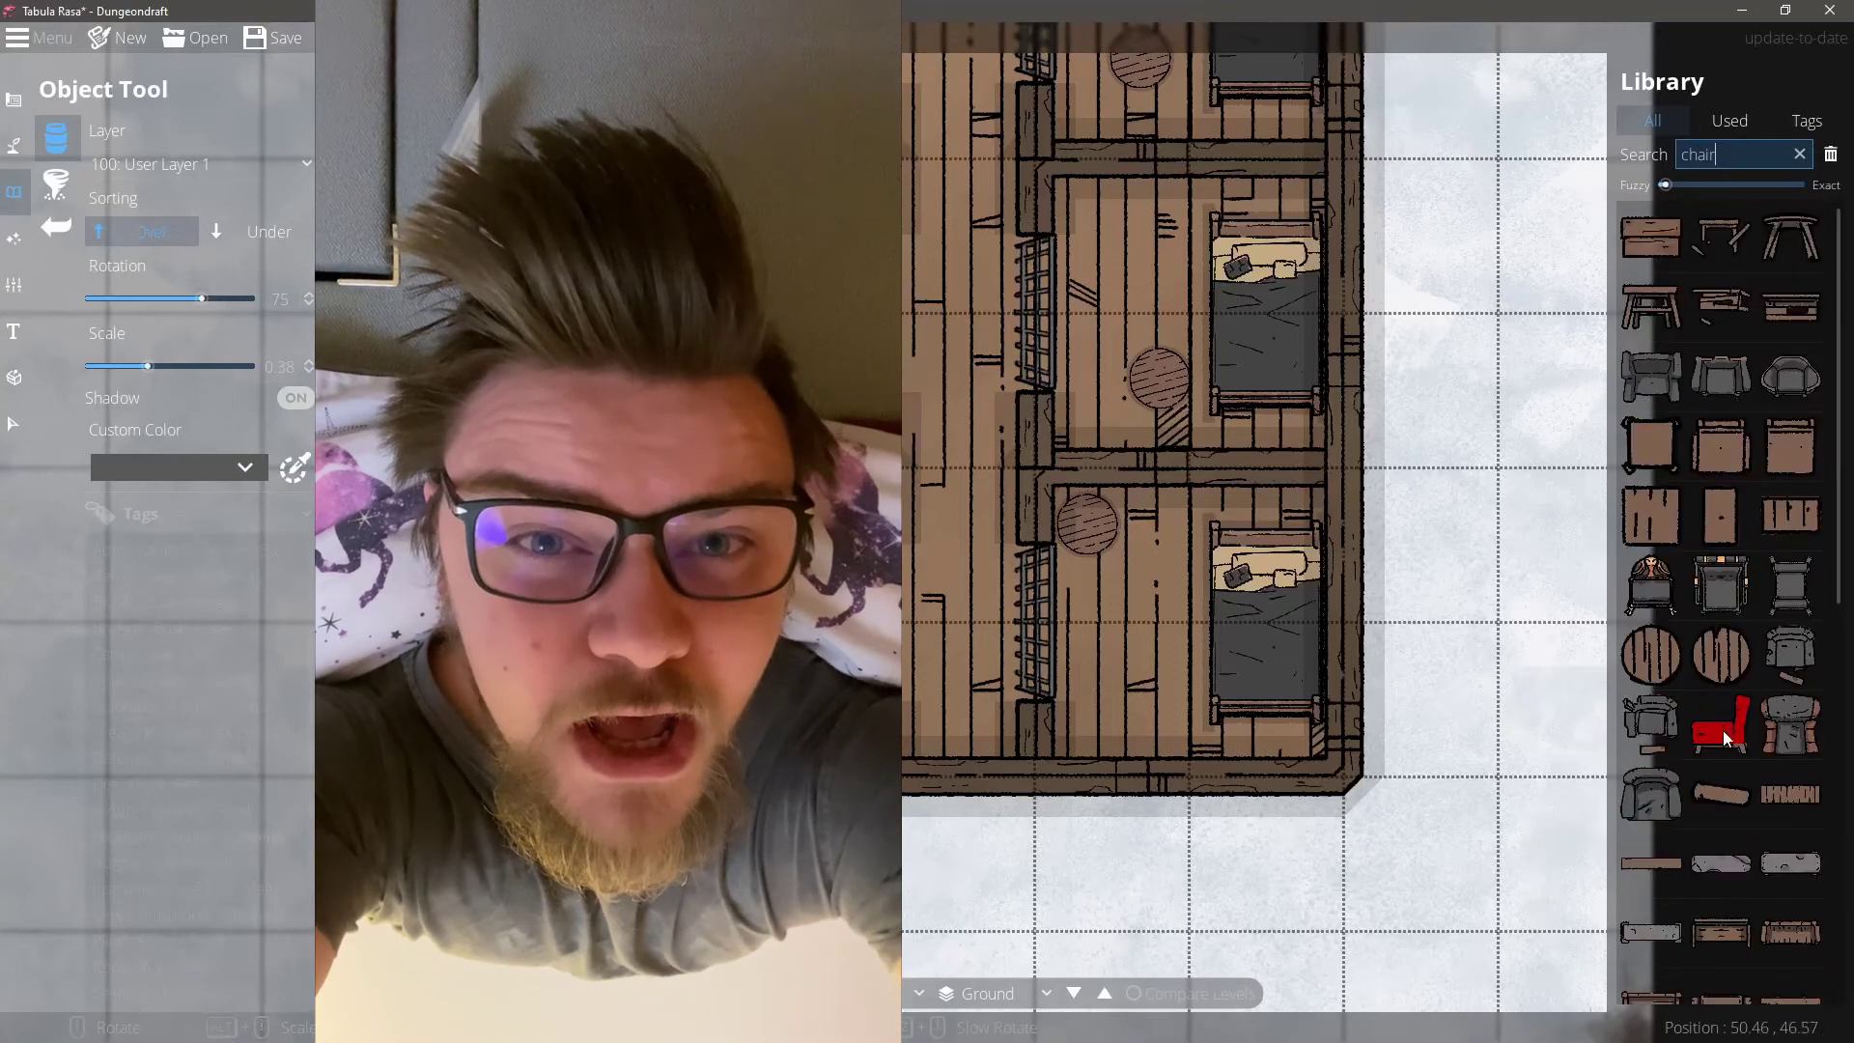
click(1653, 450)
click(1676, 670)
drag(148, 366, 145, 371)
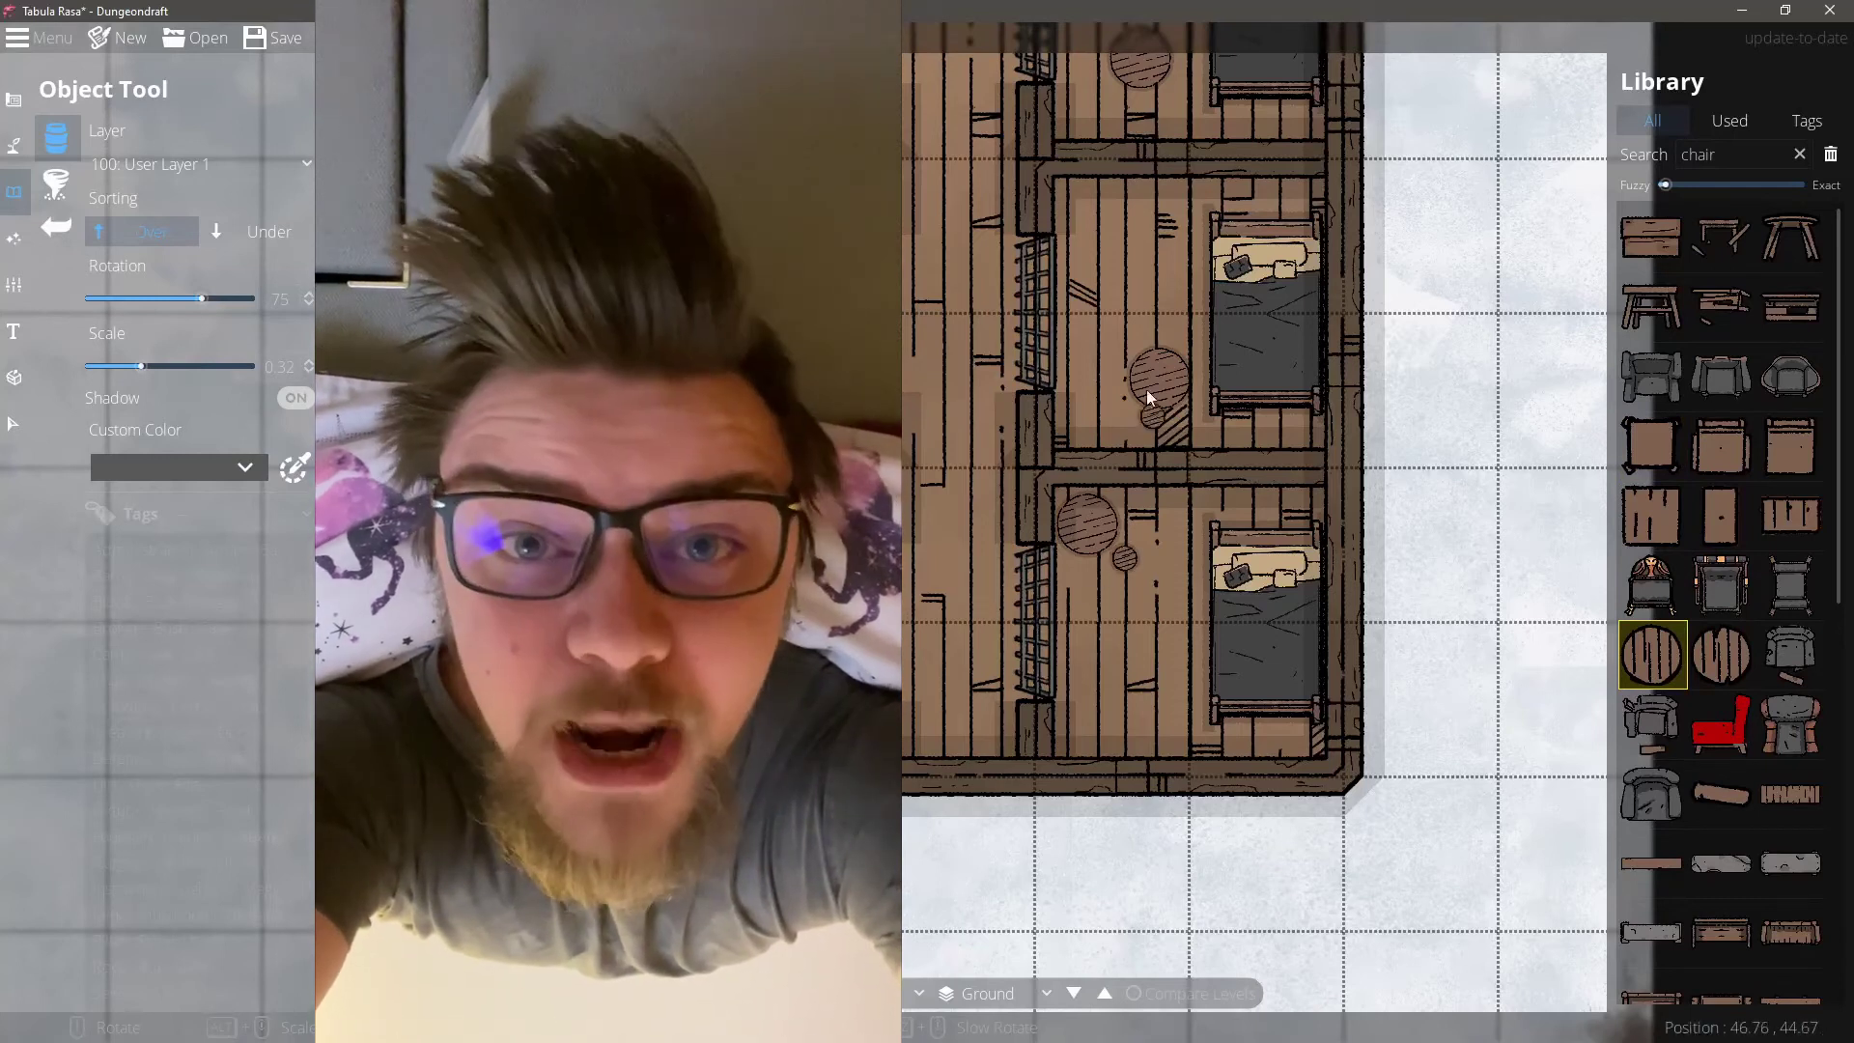
drag(946, 244, 930, 625)
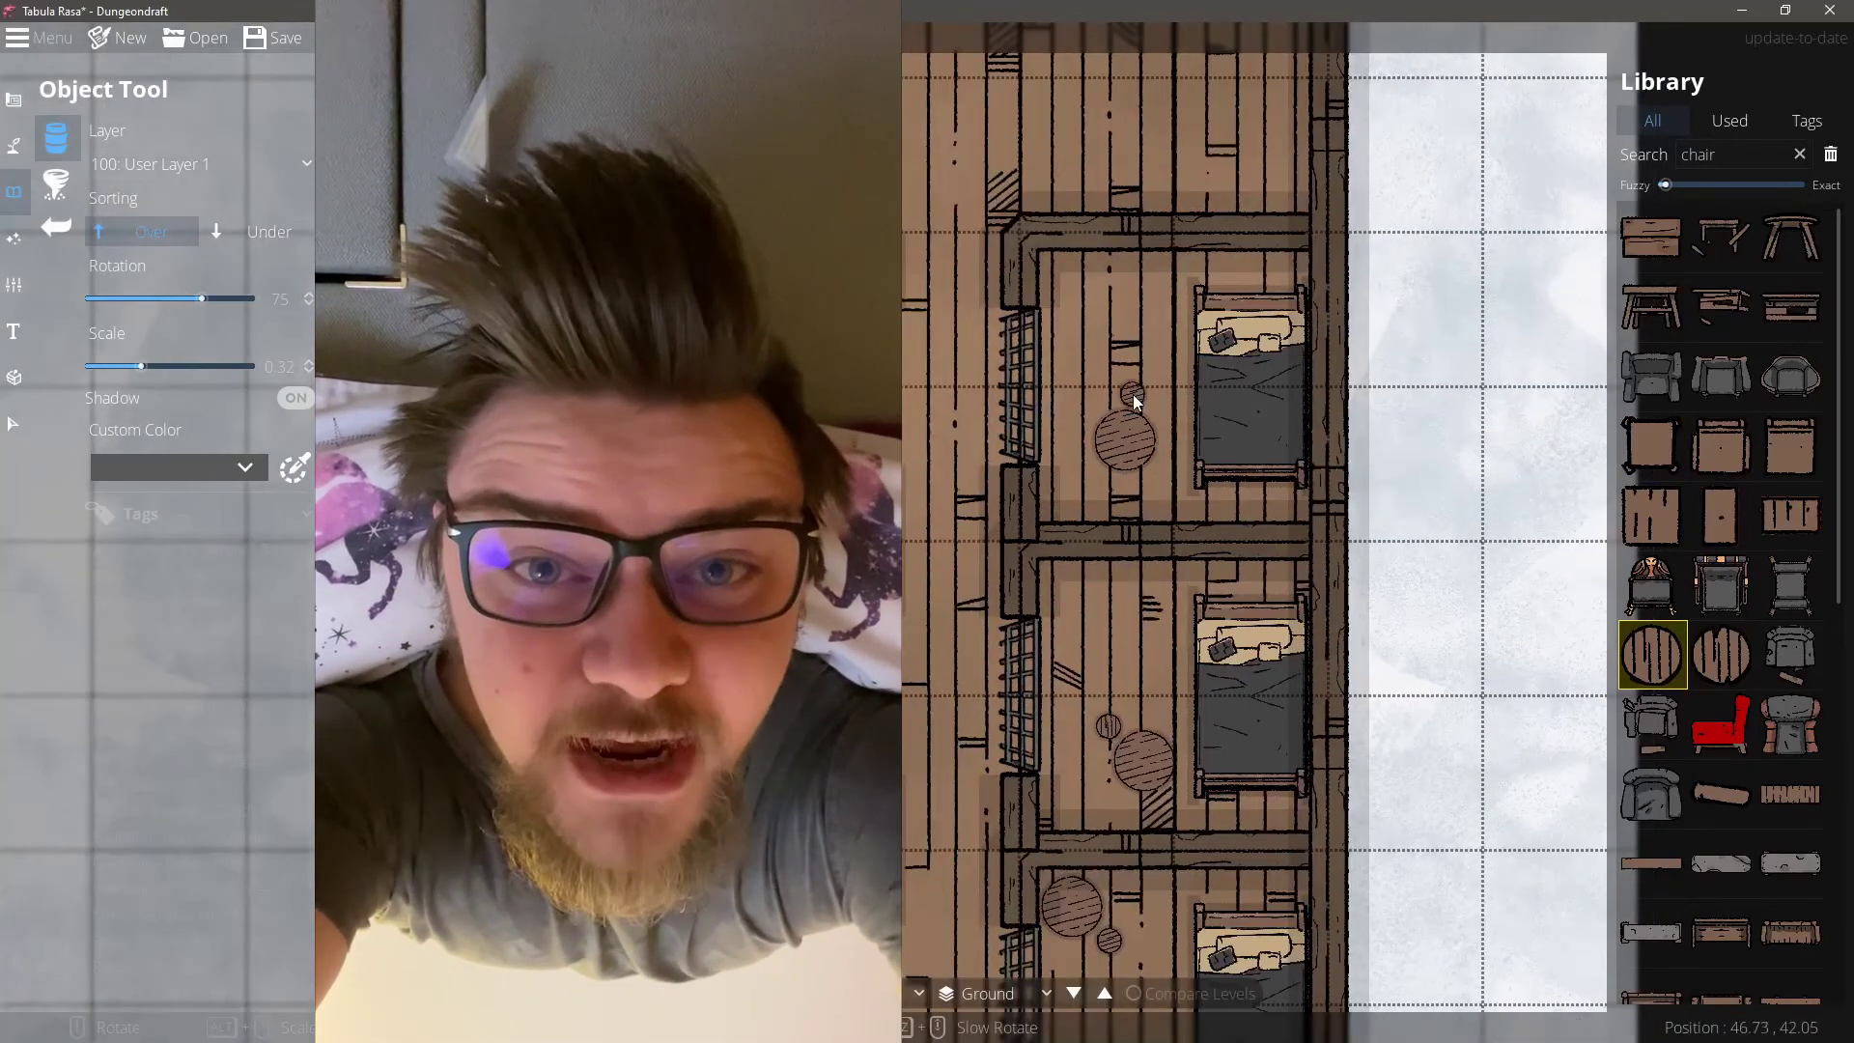
Step: Search the object library for "pot", "bucket" and "desk", and pick the desk with the pale writing surface at scale 1.01
text(pot)
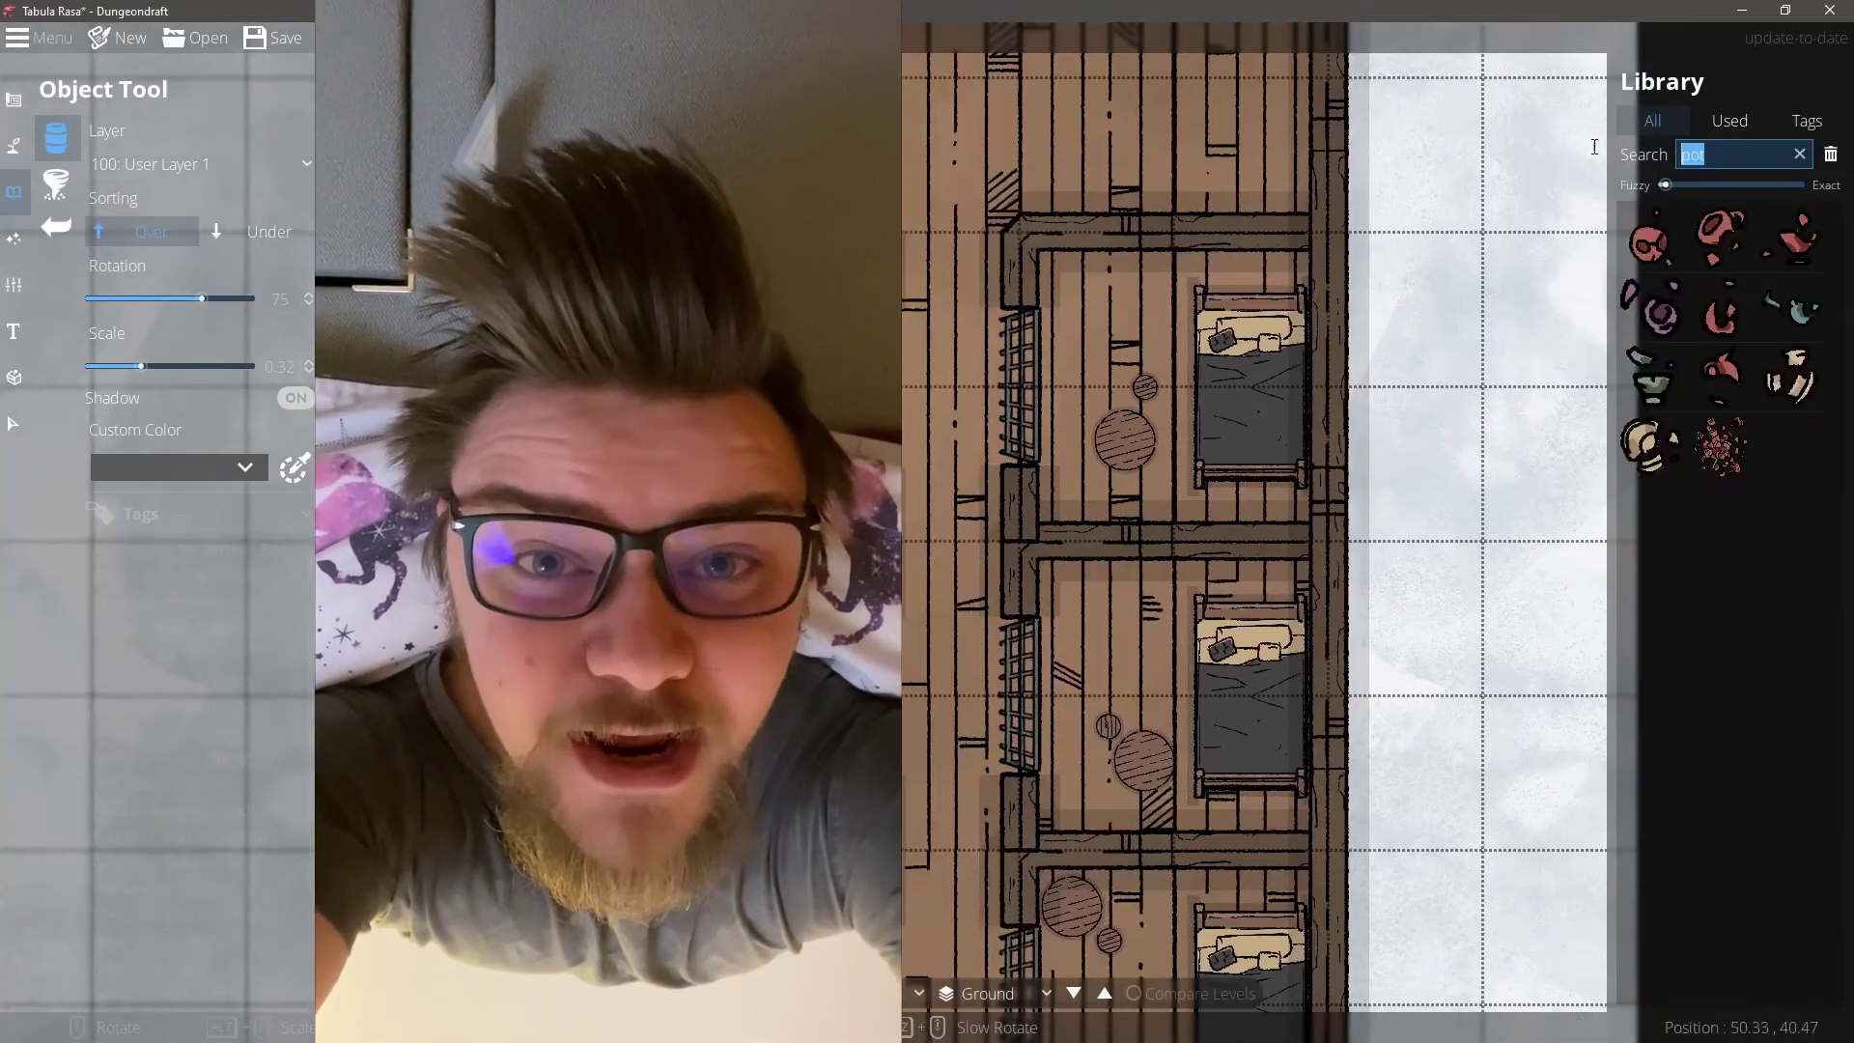
text(bucket)
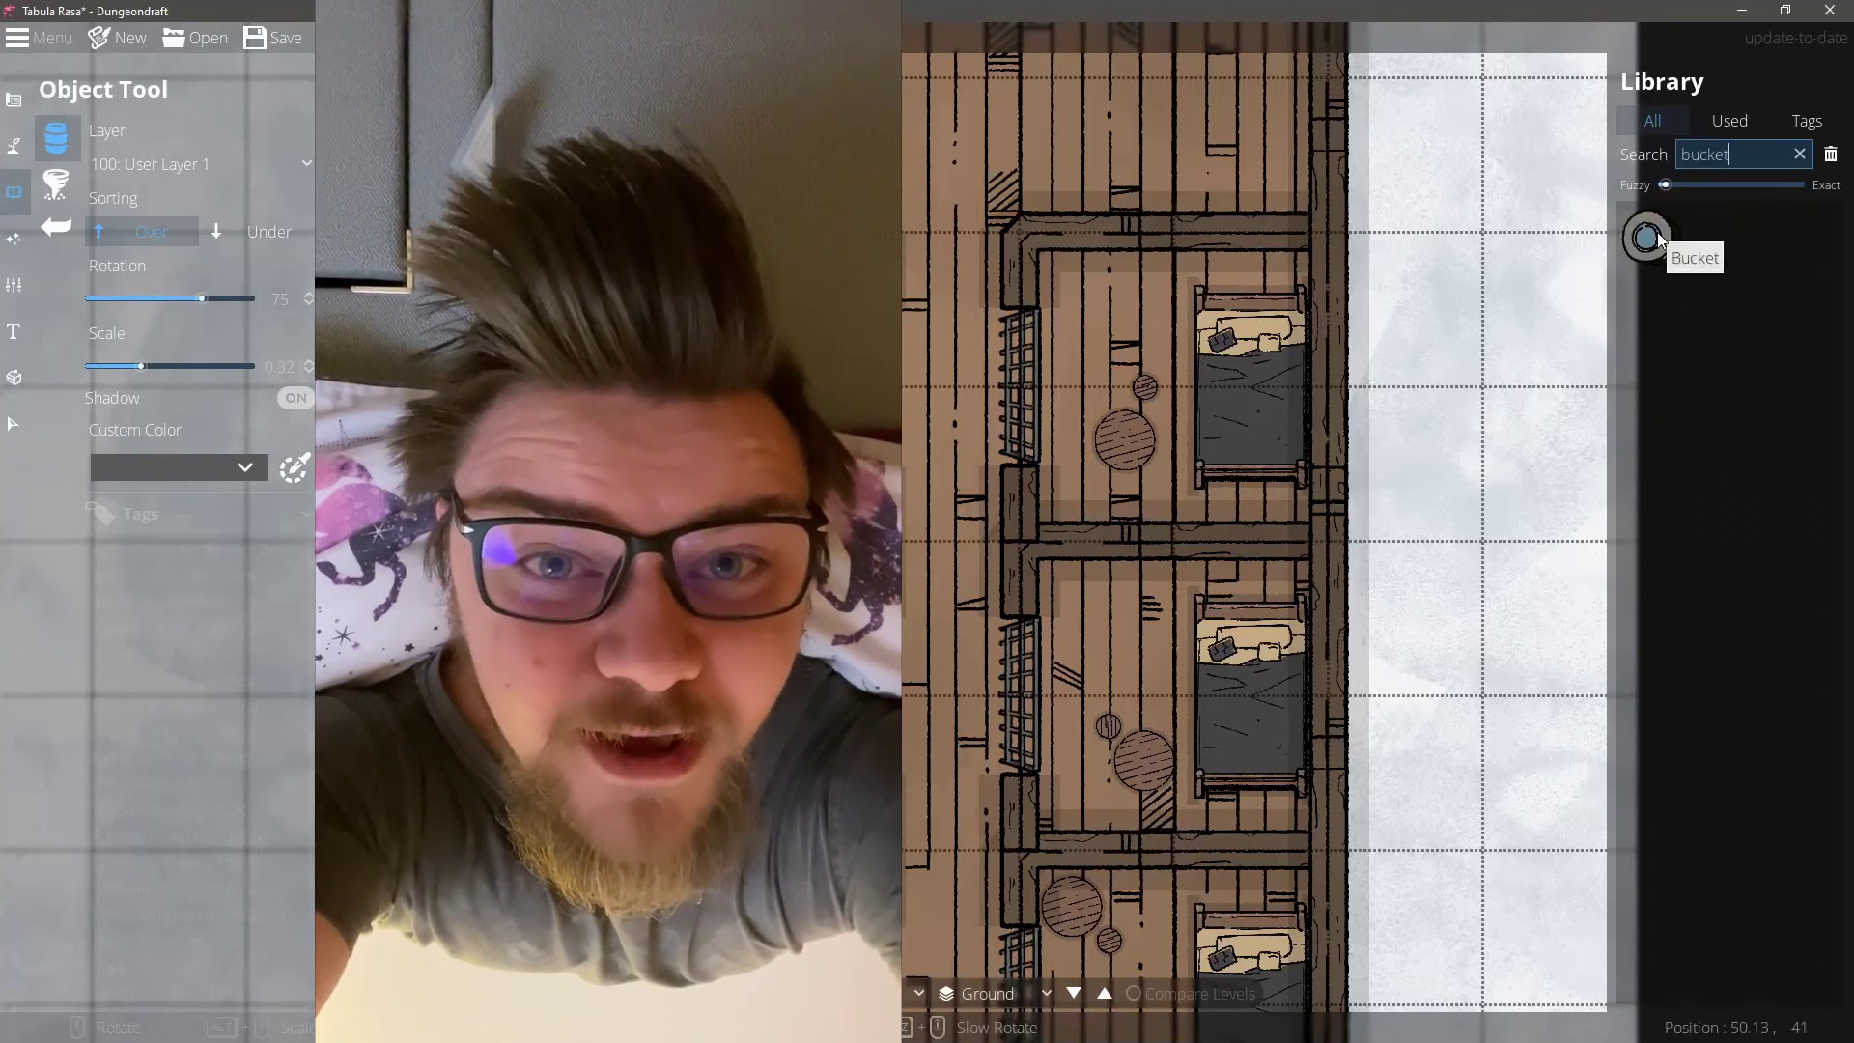
text(desk)
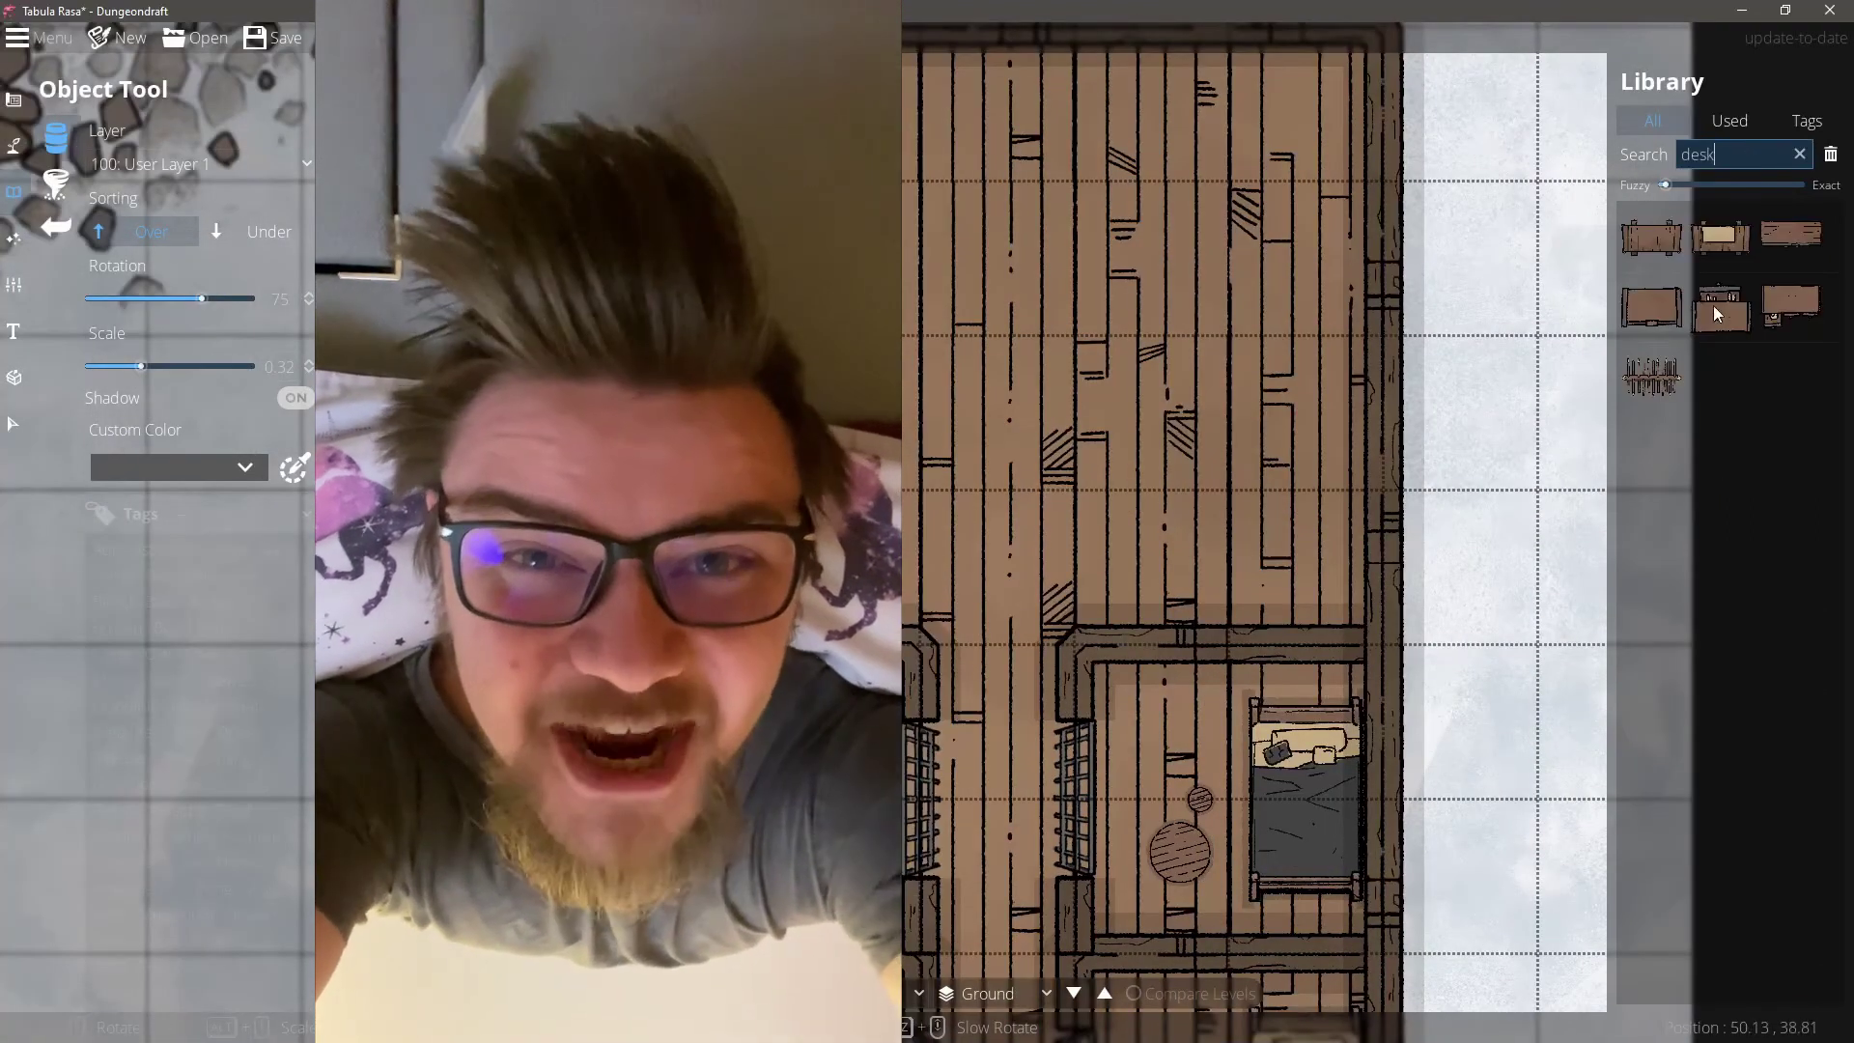
click(1722, 236)
drag(171, 359, 188, 352)
Step: Rotate the desk diagonally and place it in the open area above the cells
scroll(1091, 333, up, 3)
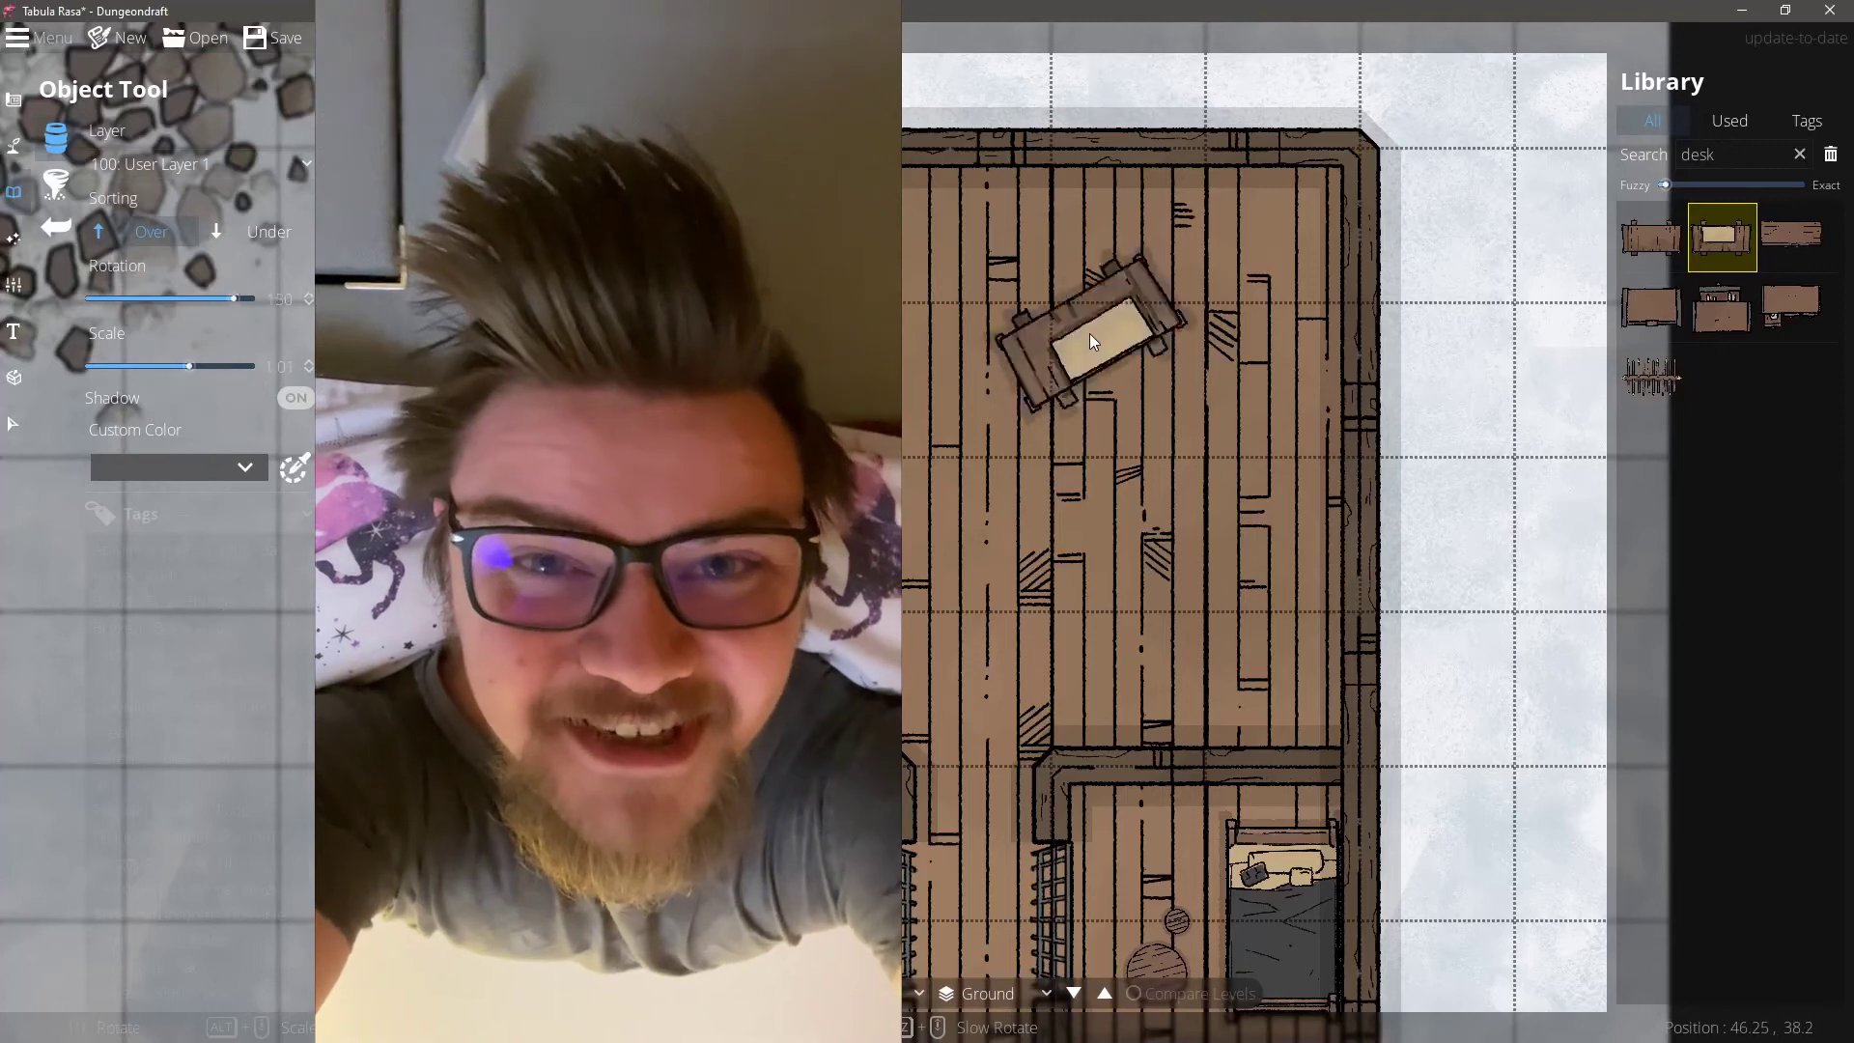
scroll(969, 316, down, 8)
scroll(1099, 365, up, 6)
scroll(1099, 365, down, 3)
click(1098, 365)
Step: Search the object library for "chair" and place the grey armchair, rotated to face the desk, on its right
click(1697, 154)
text(chair)
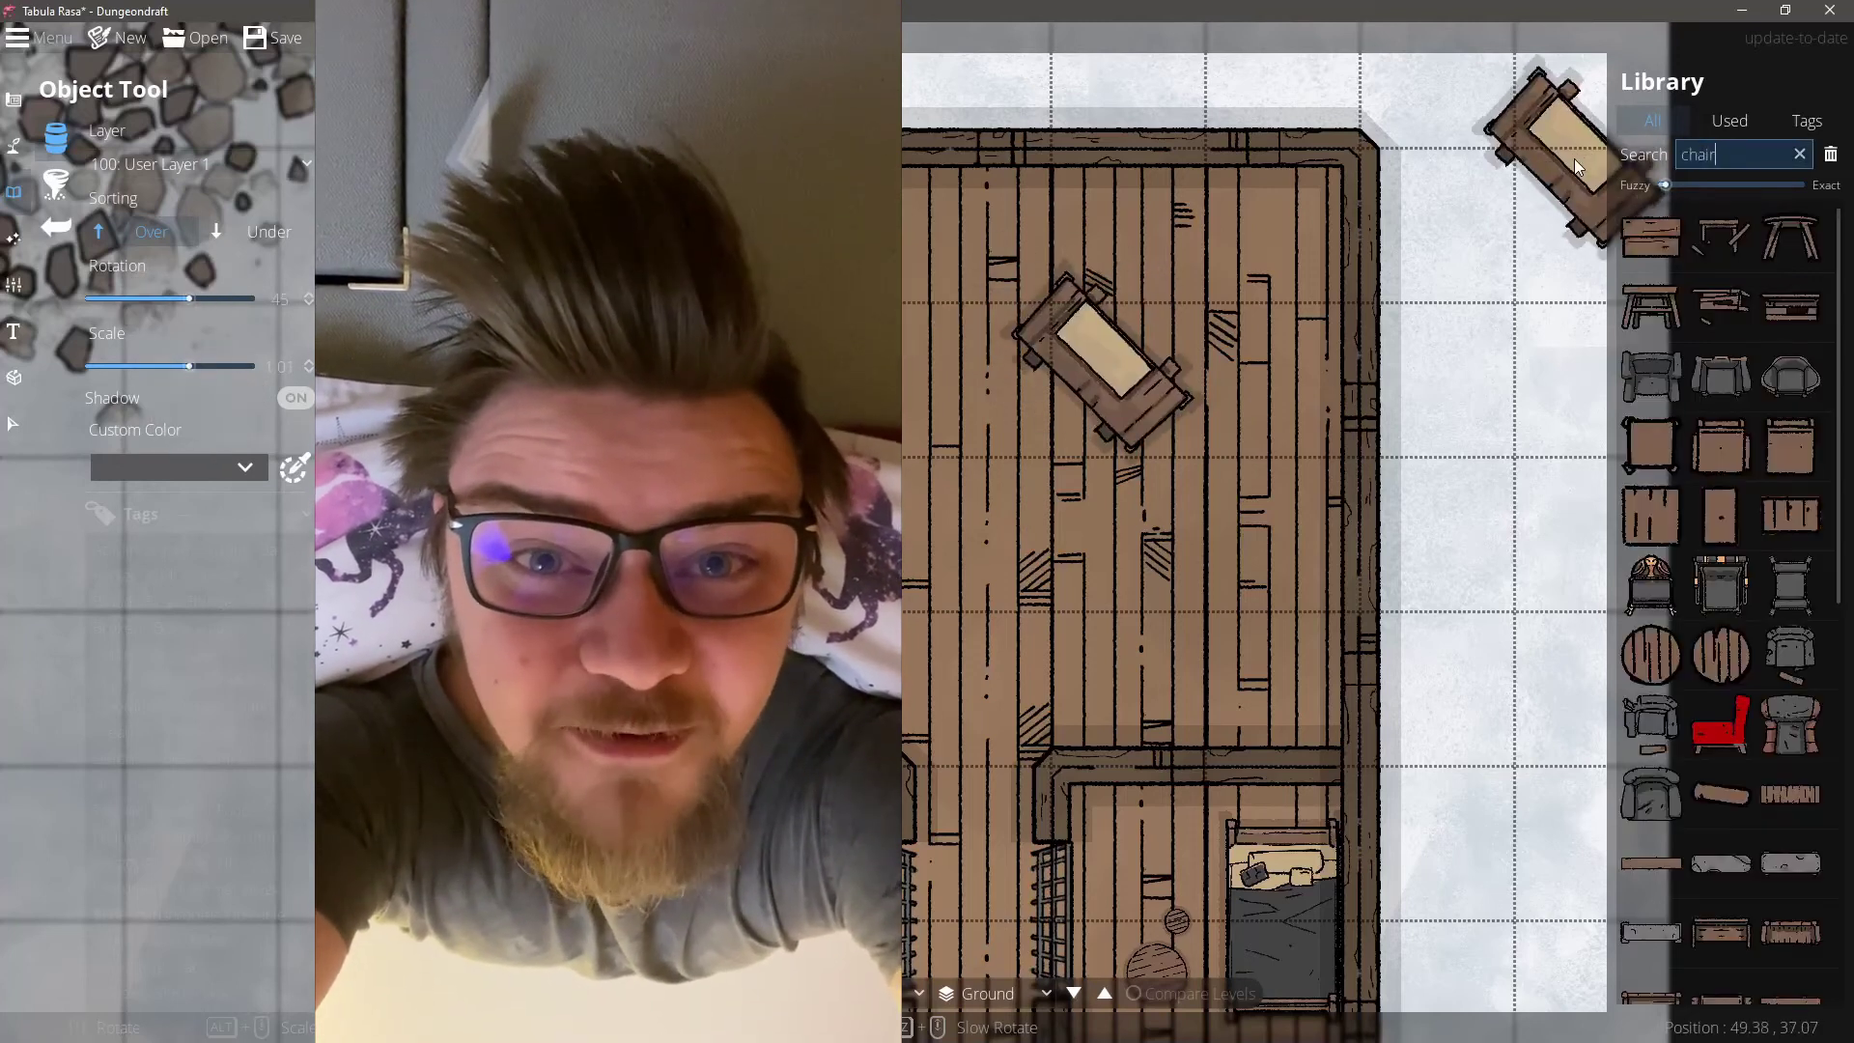
click(1652, 377)
scroll(1213, 294, up, 2)
click(1213, 293)
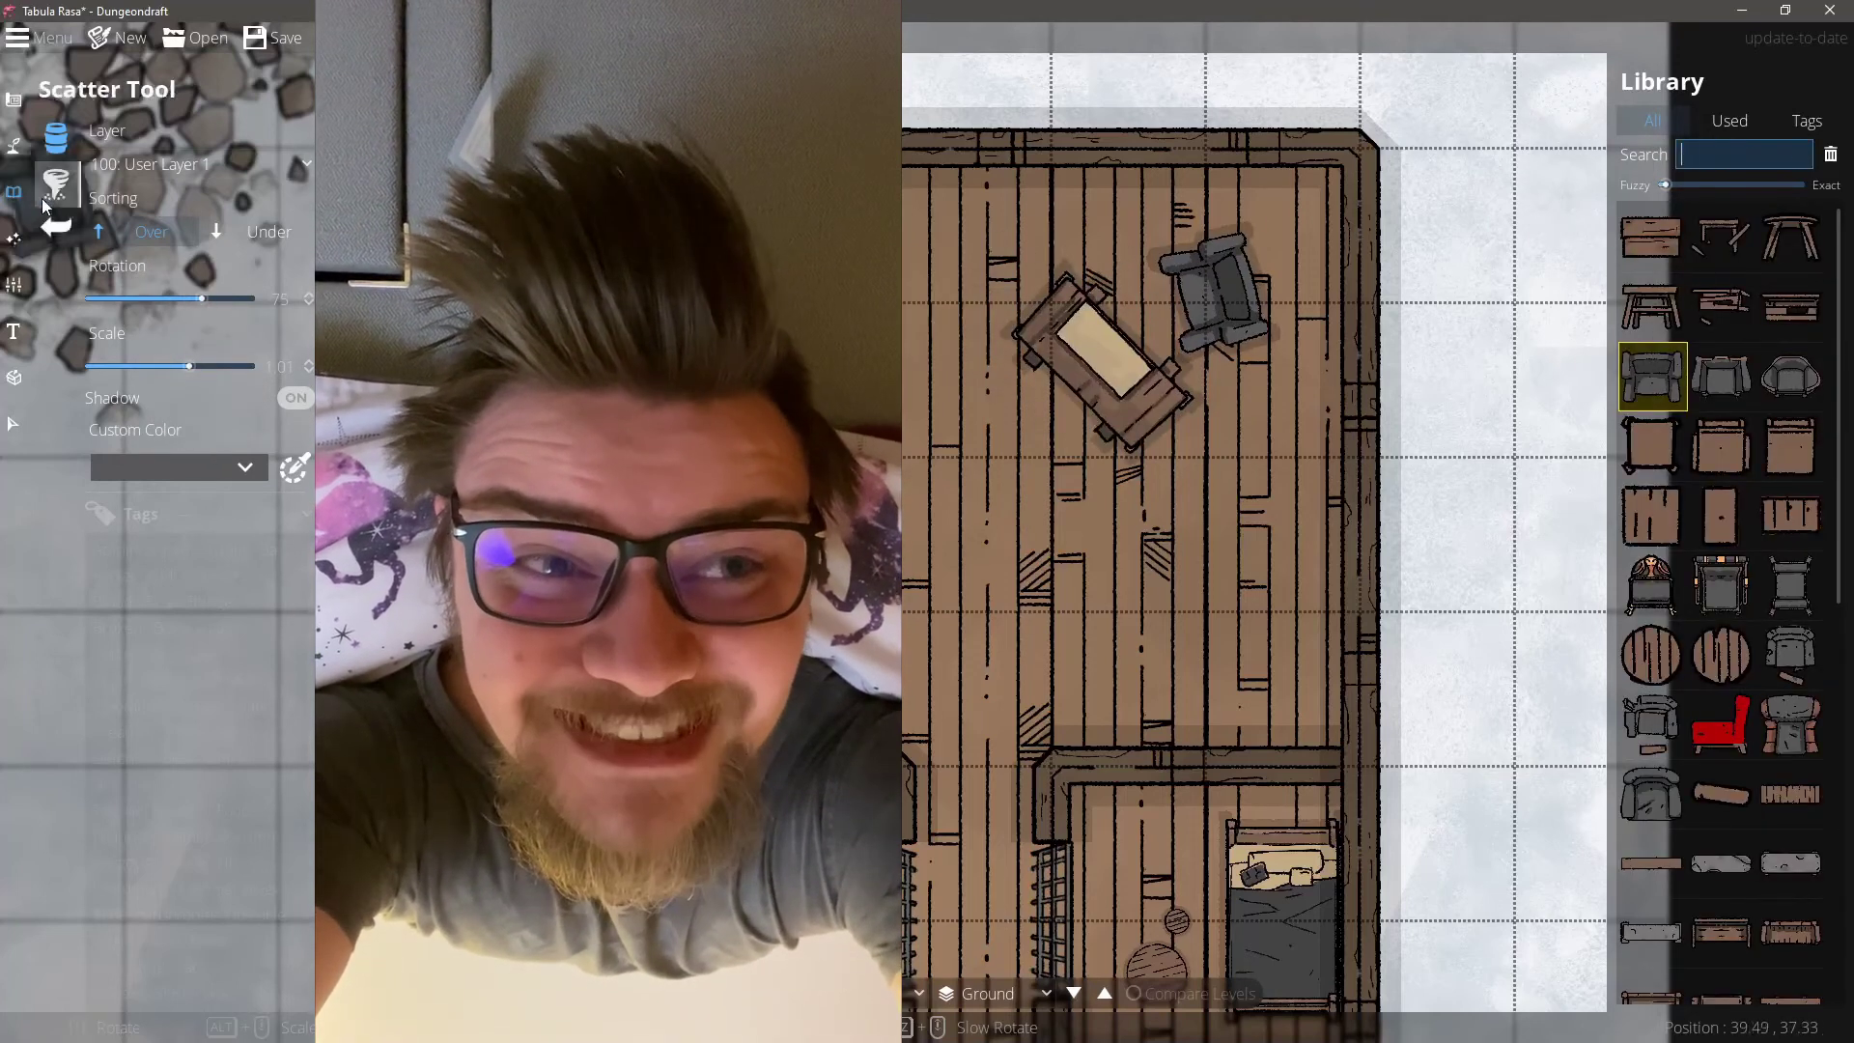
Step: Draw a straight wall across the building between the desk area and the cells, one square above them
click(14, 145)
click(14, 99)
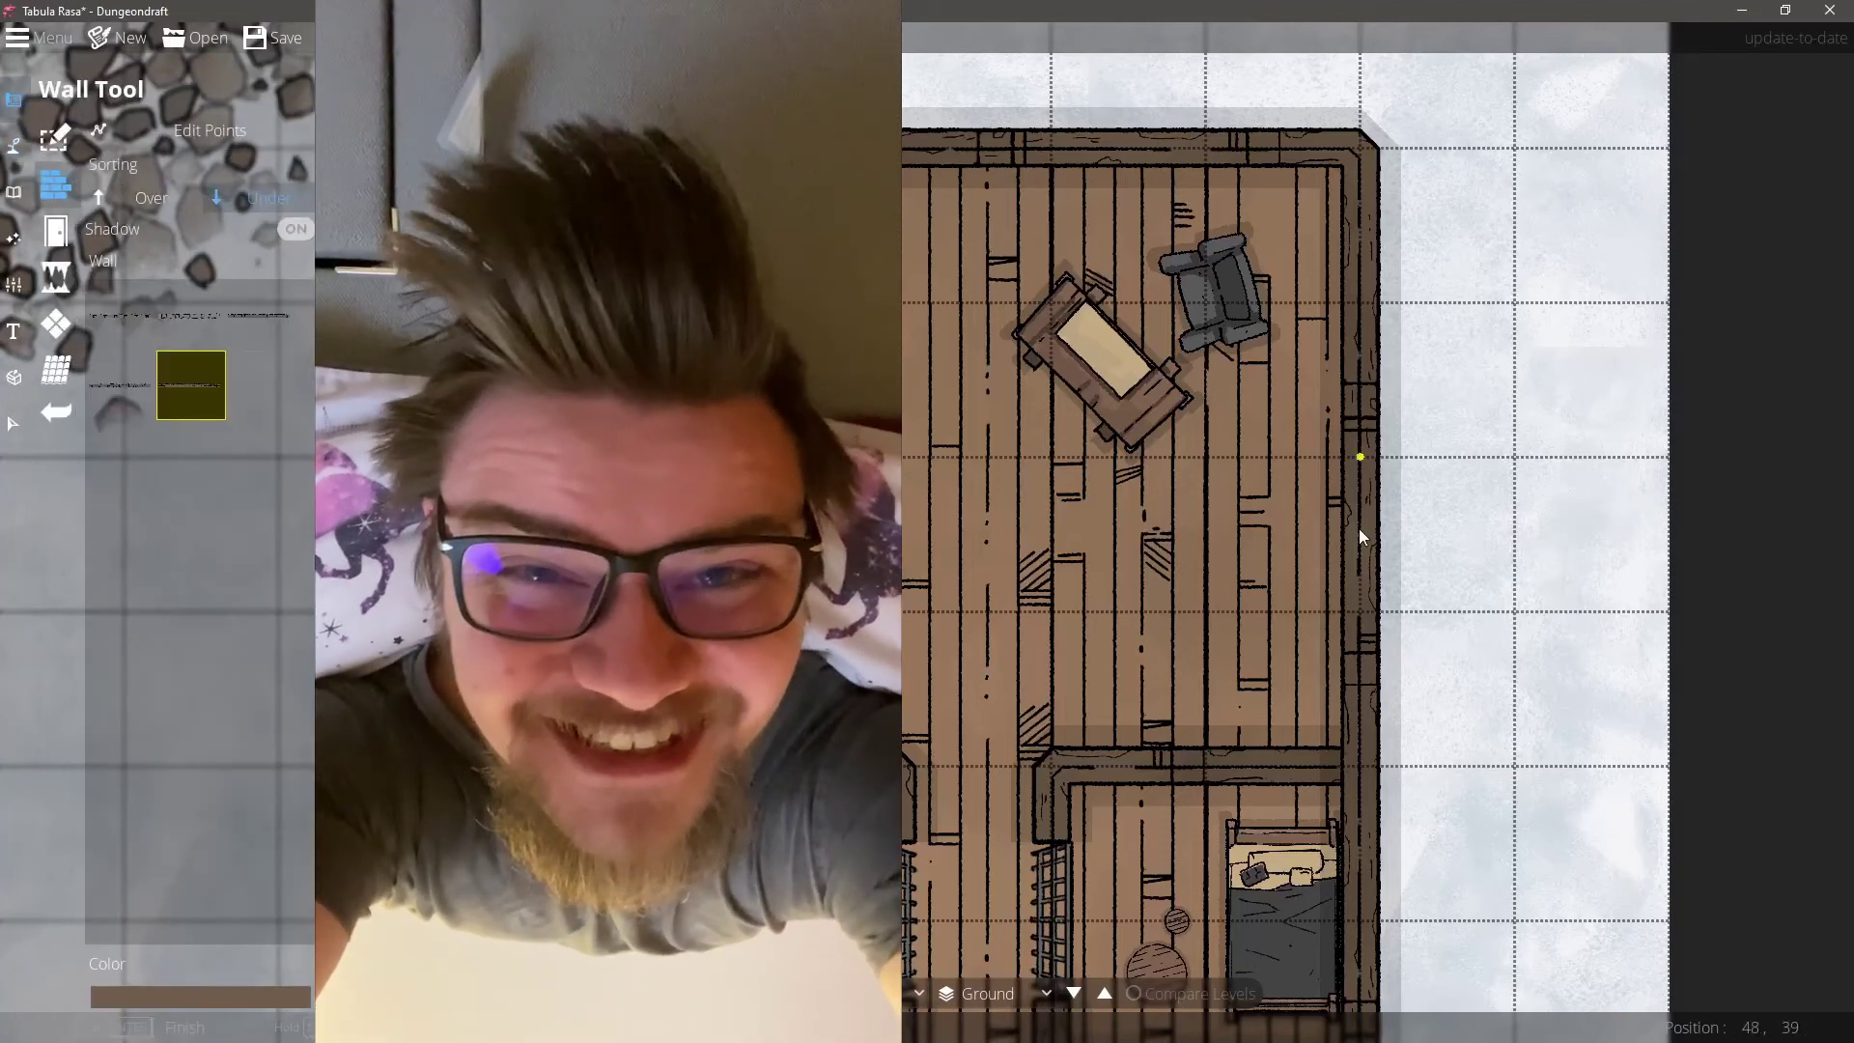
click(902, 571)
click(1360, 607)
right_click(1294, 590)
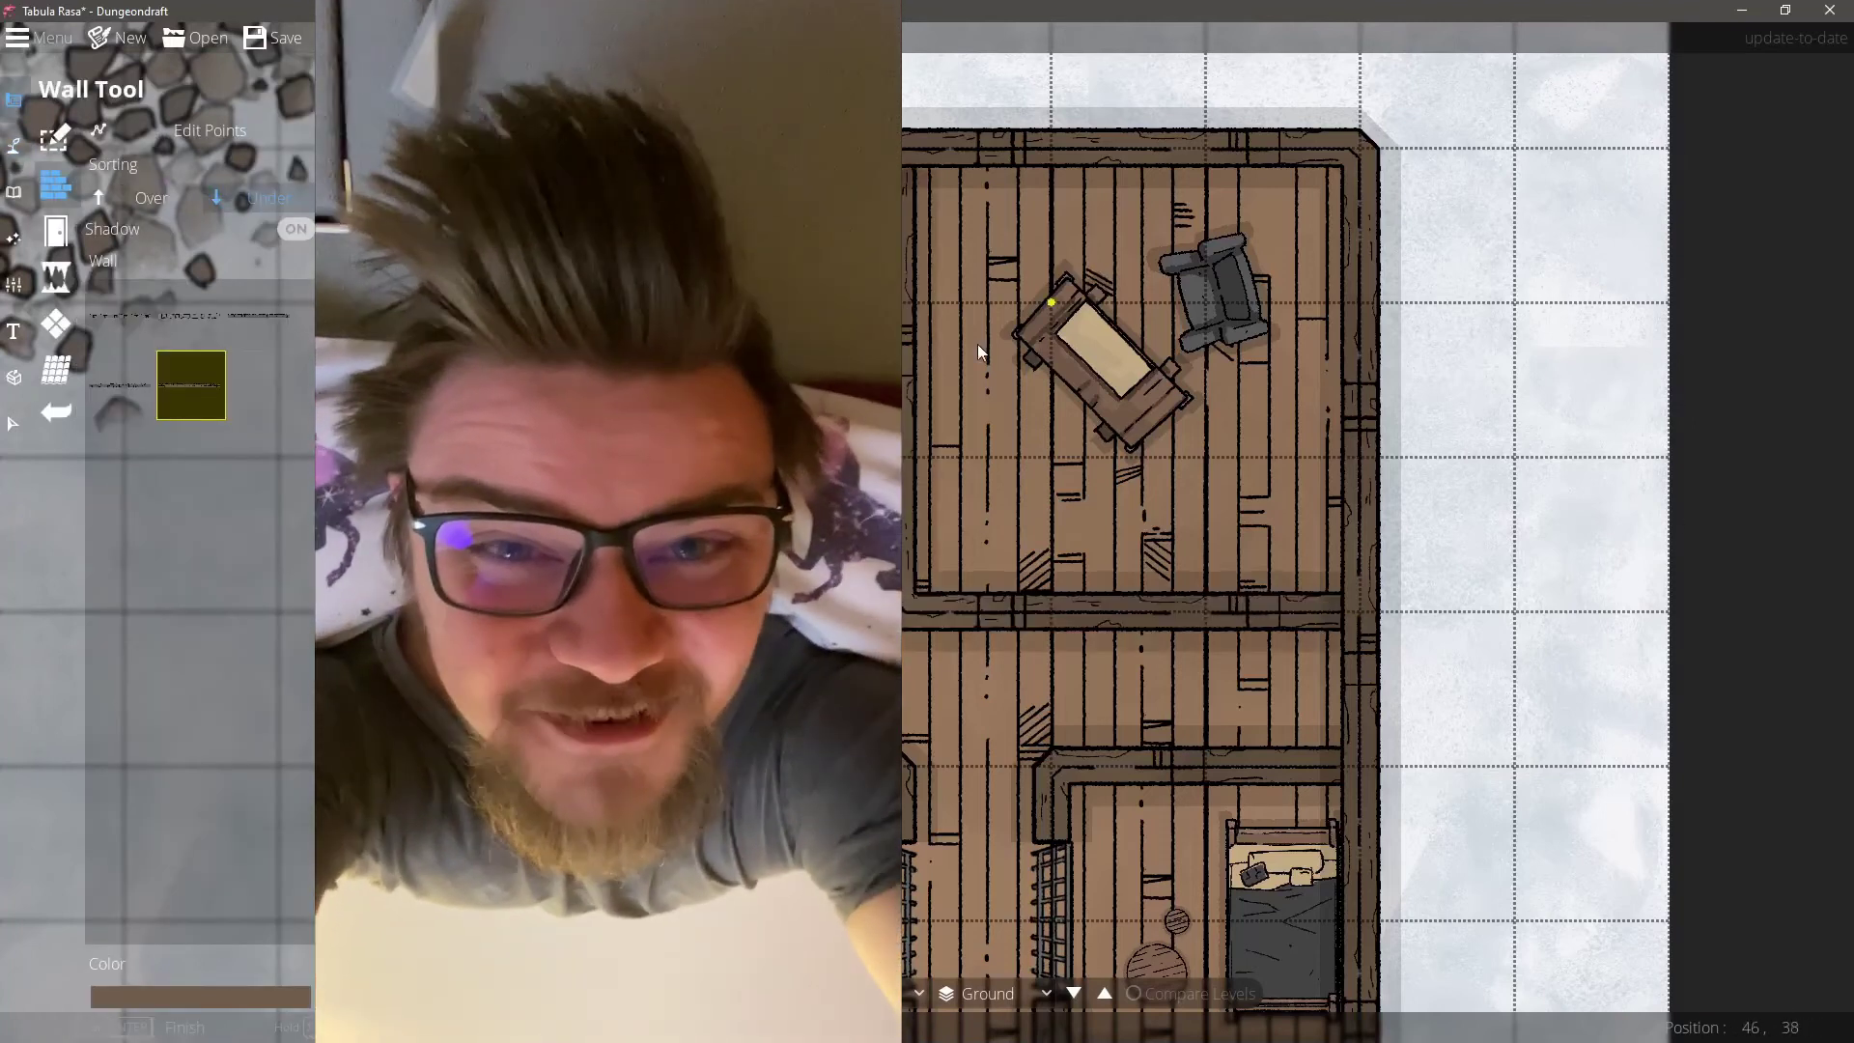
Step: Choose the wooden door style with the Portal tool for the wall below the desk
click(55, 231)
click(136, 423)
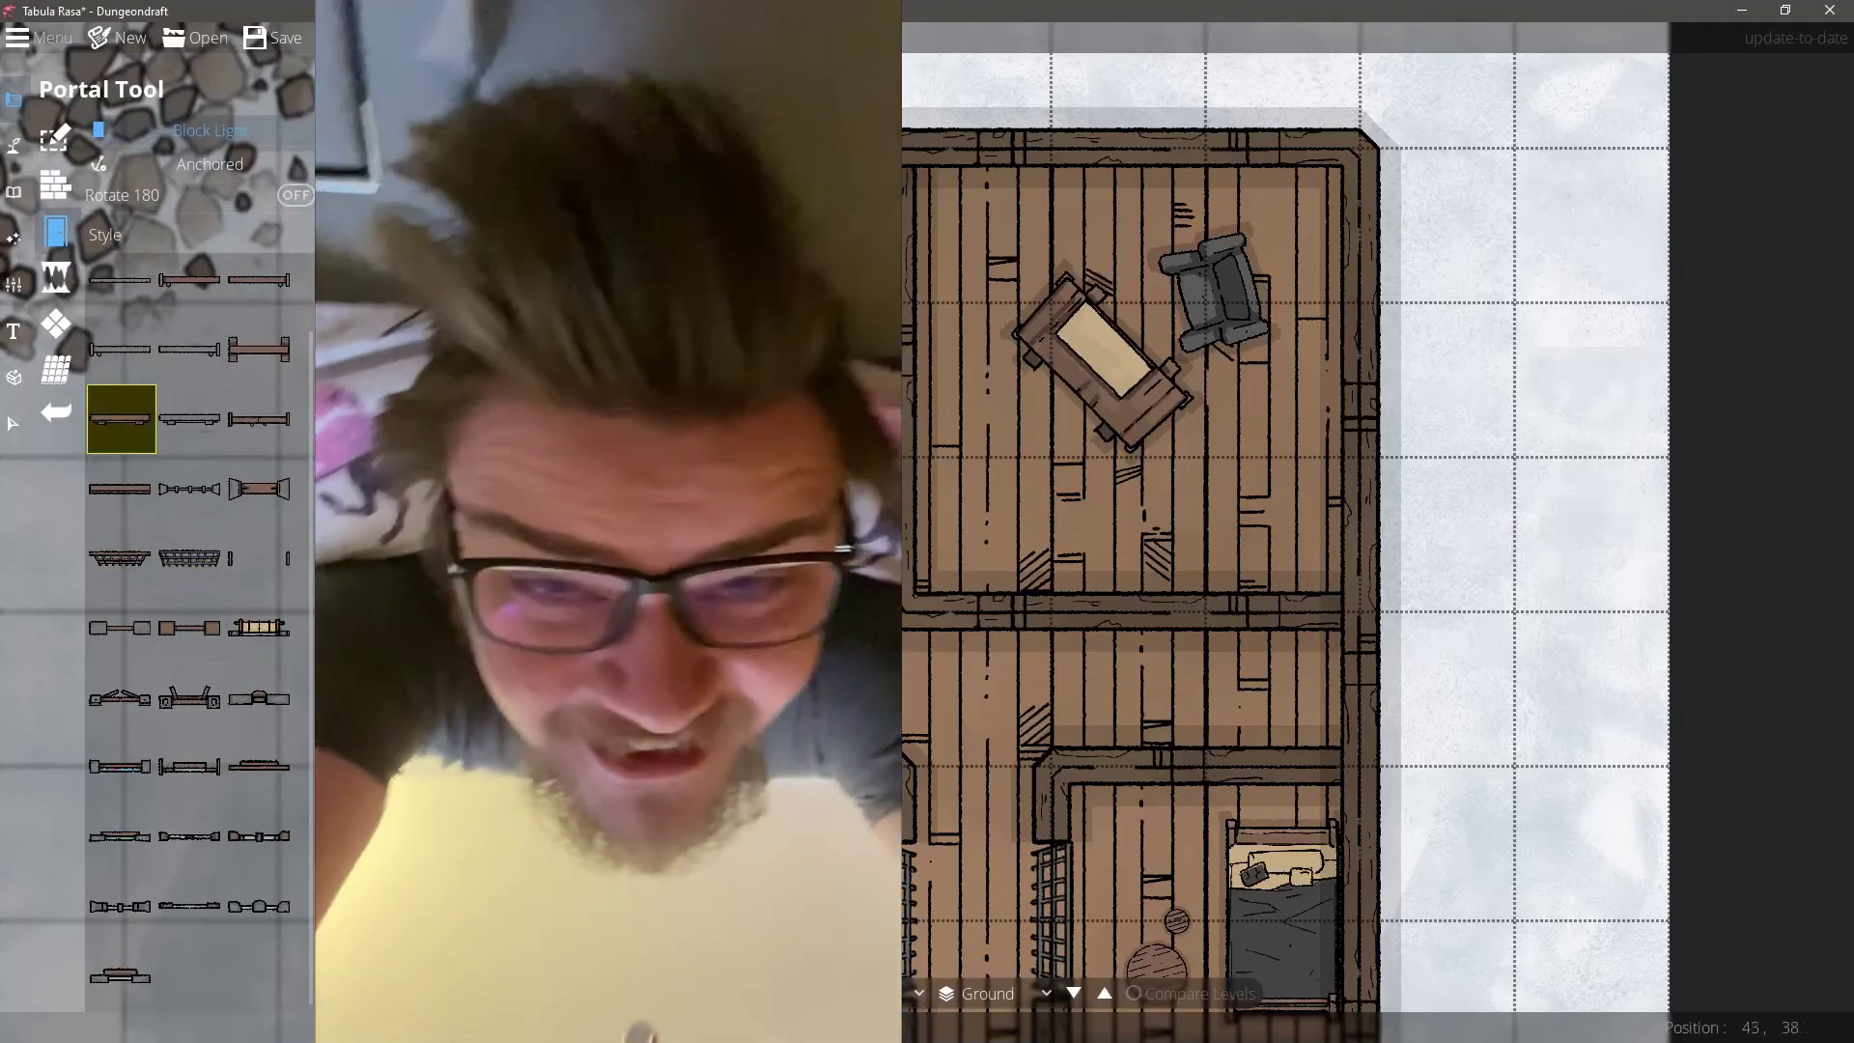